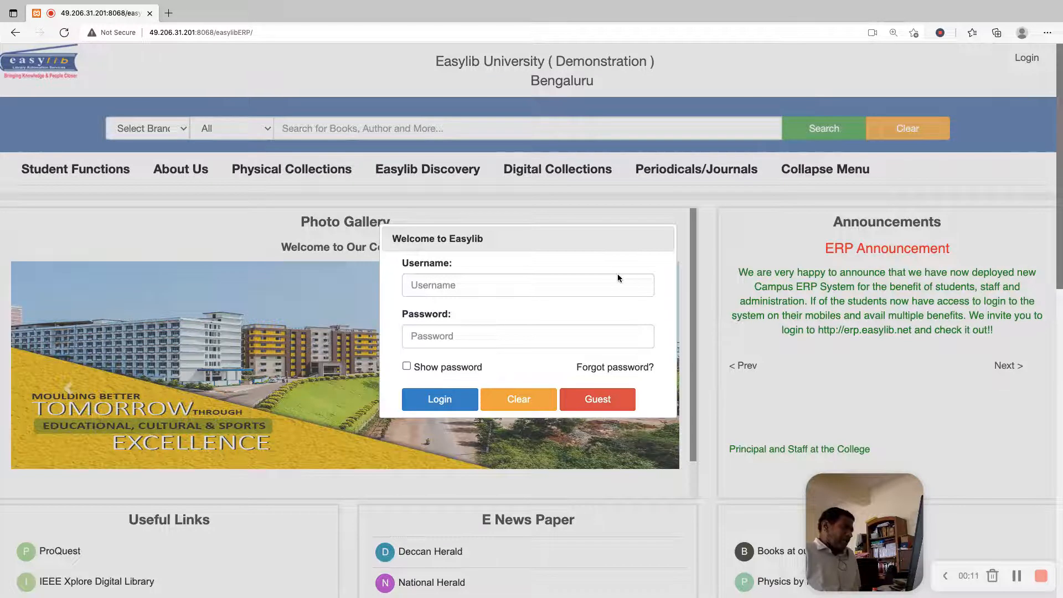
Log in to the Easylib portal with the member's username and account password, and dismiss the welcome message
left_click(590, 288)
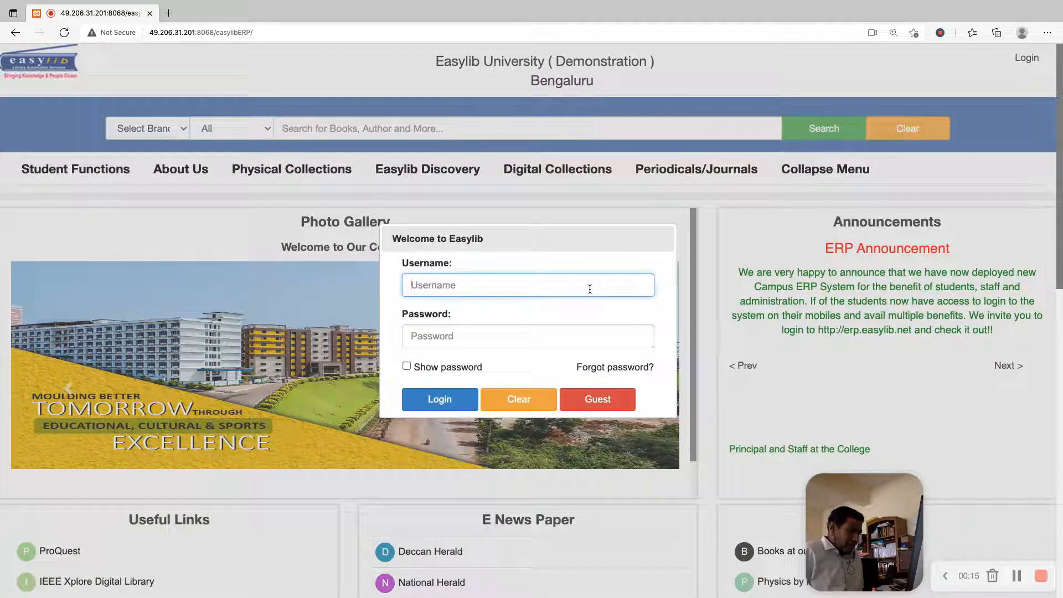
type("ESPL90")
key("BackSpace")
type("0108")
key("Tab")
type("xxxxxxxx")
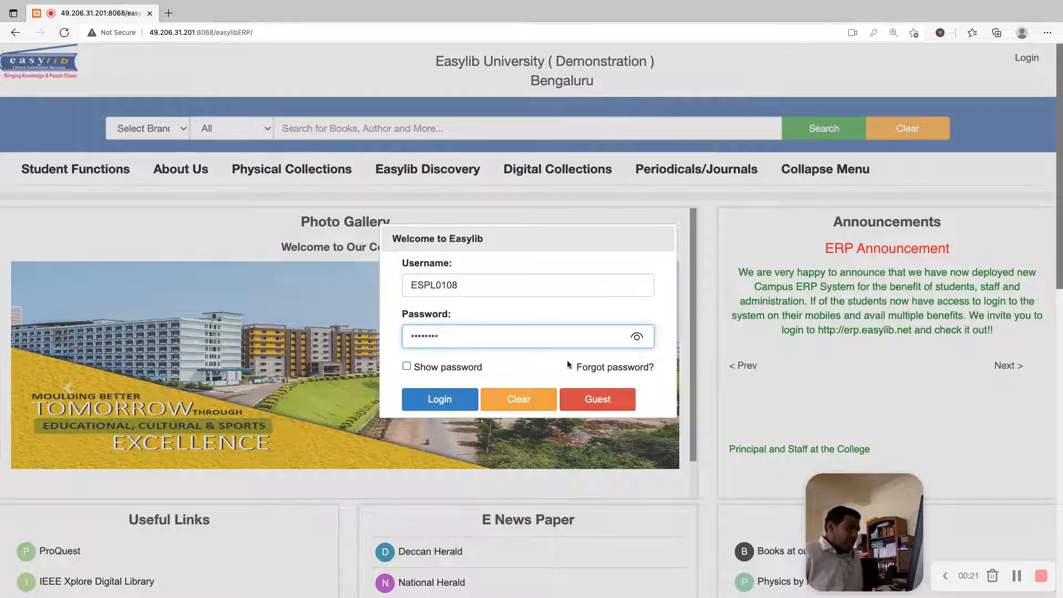
left_click(464, 399)
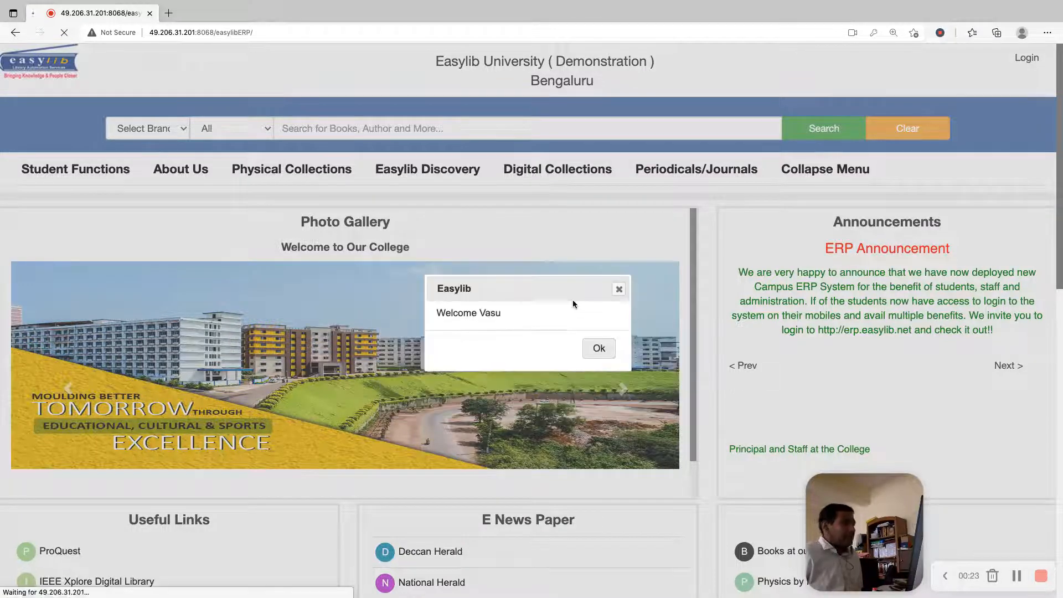
left_click(595, 347)
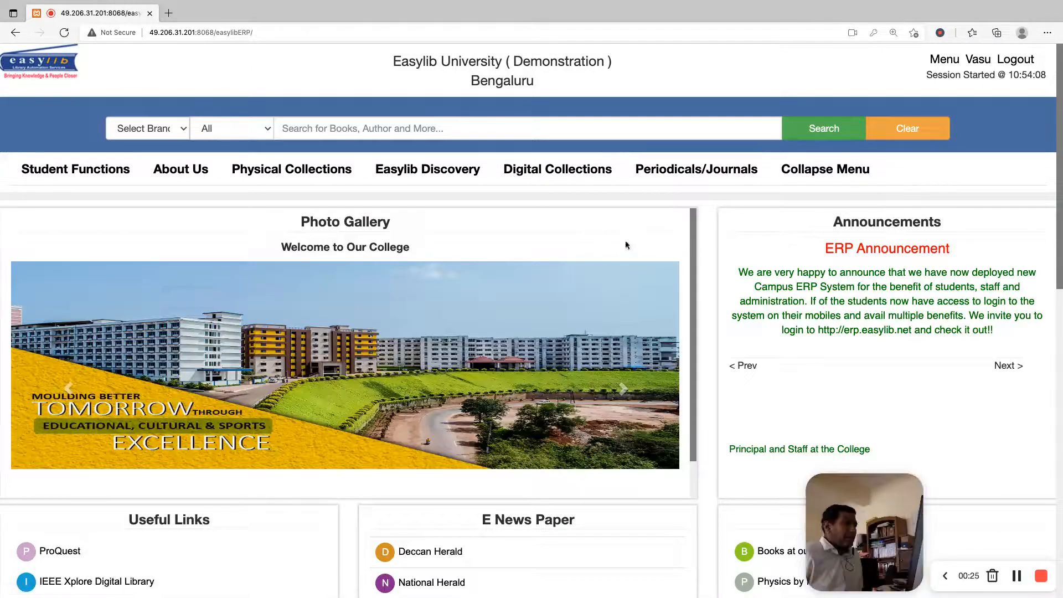
Open a new ticket form from the Service Desk section of the member page
left_click(942, 59)
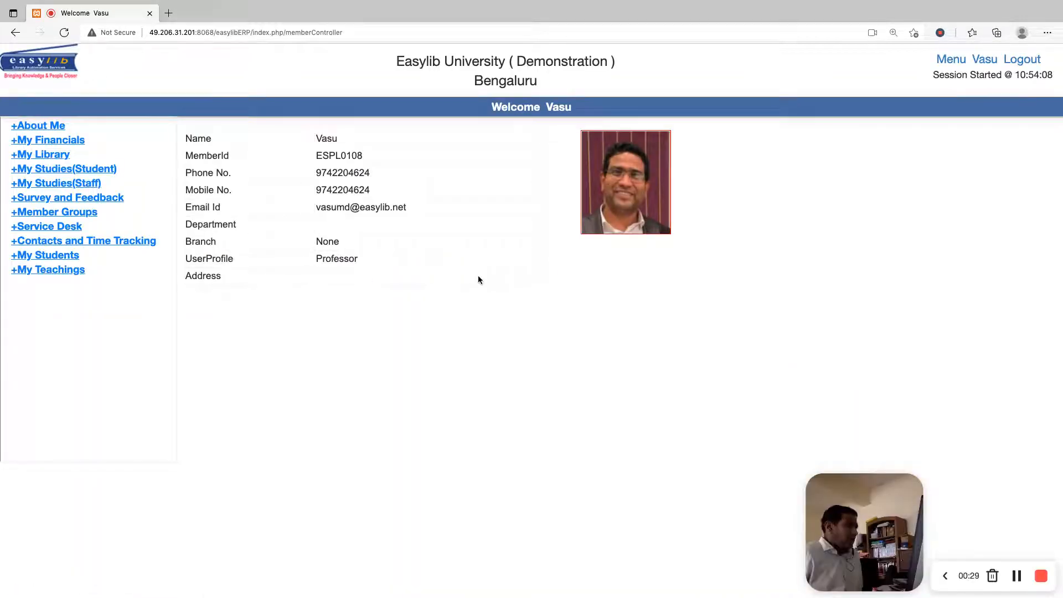
left_click(56, 227)
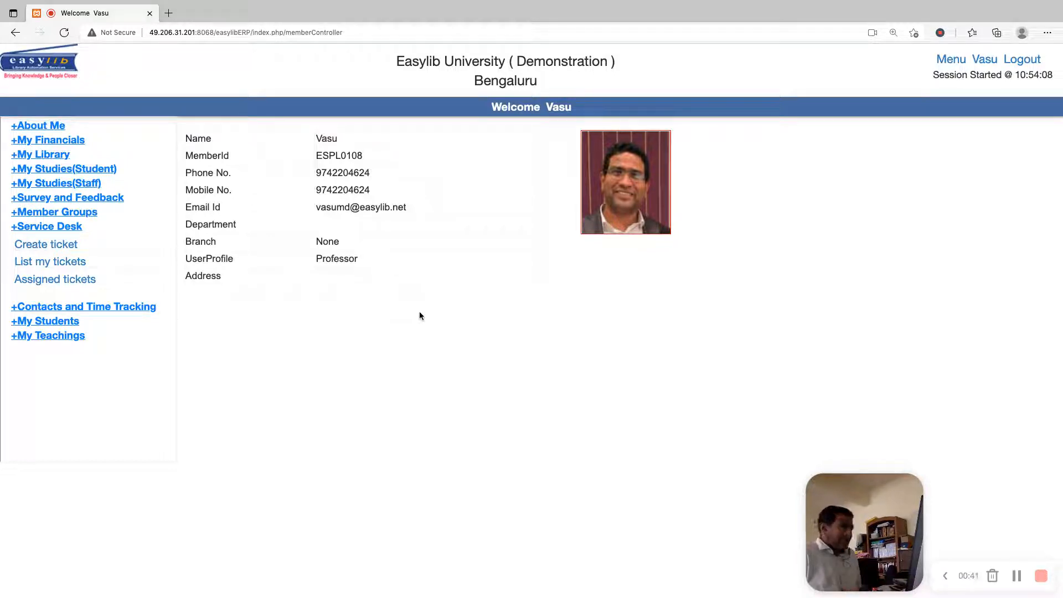
left_click(39, 245)
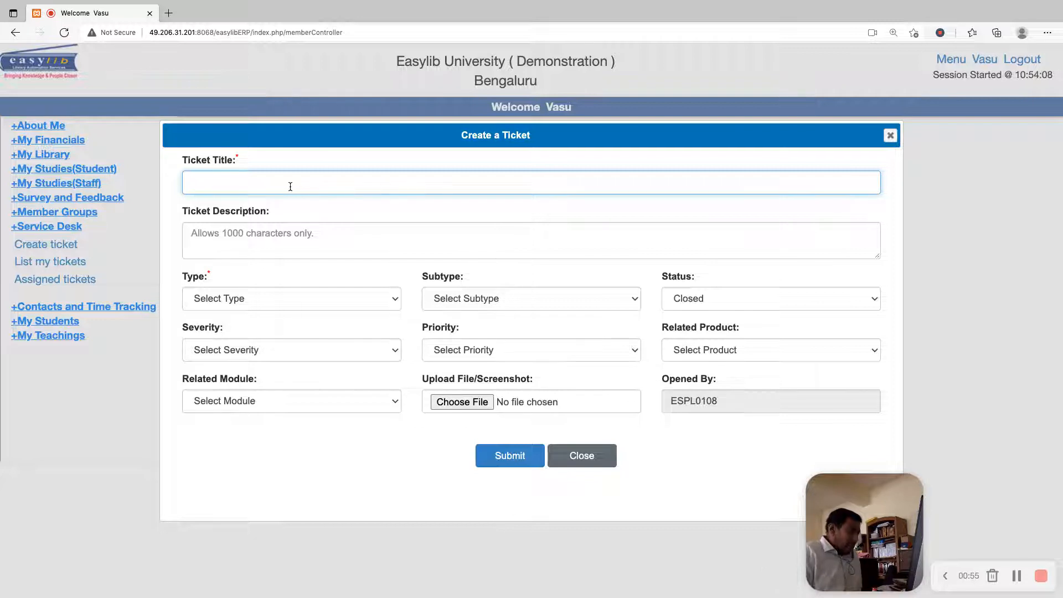
Title the ticket "The washroom in E&CE department needs tap replacement"
type("The rest")
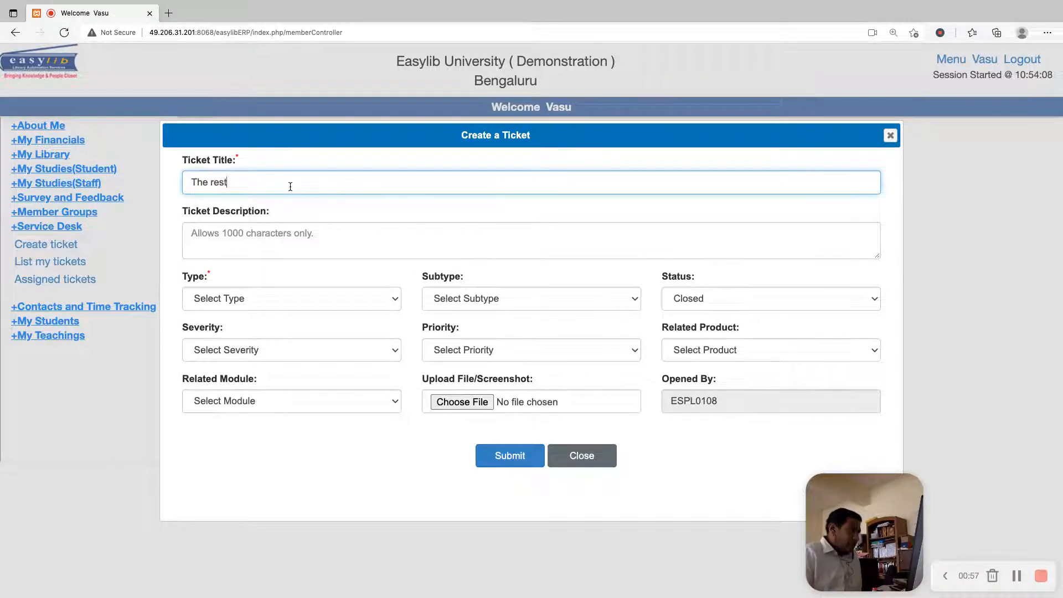
key("BackSpace")
key("BackSpace")
key("BackSpace")
key("BackSpace")
type("washroom ")
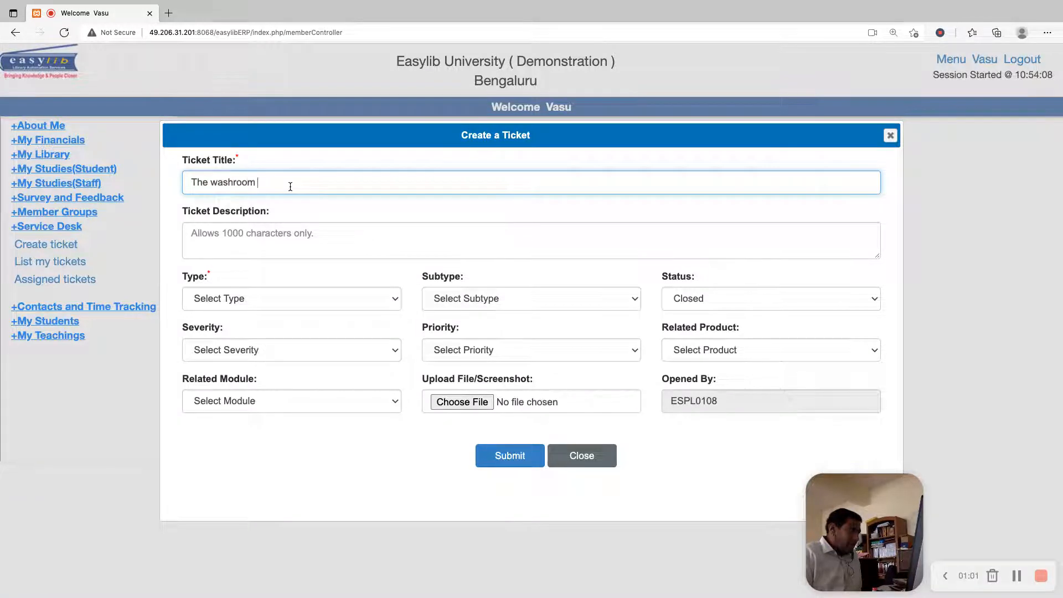
type("in E&")
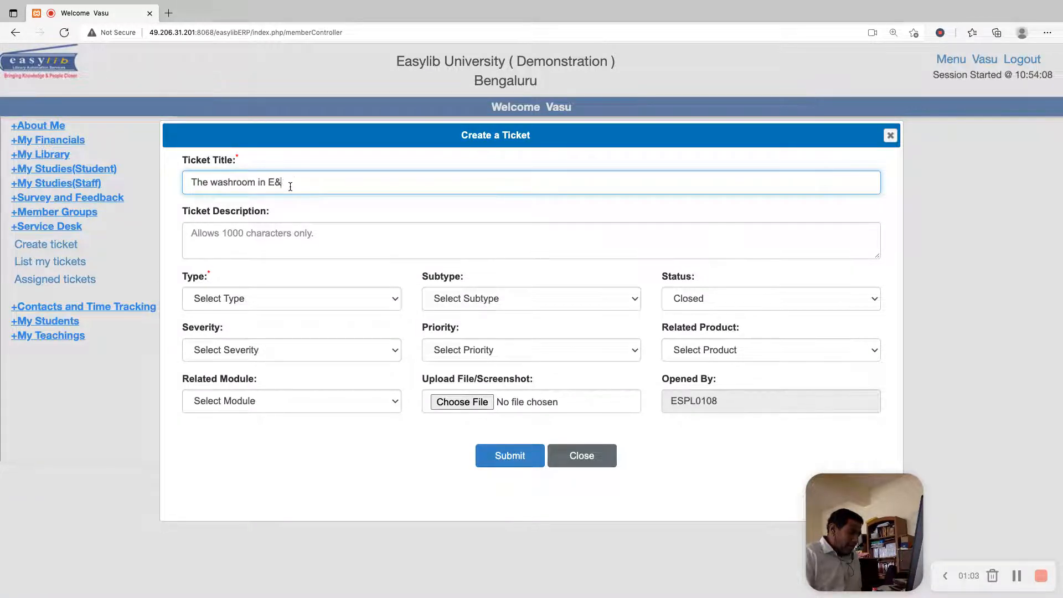
type("CE department ")
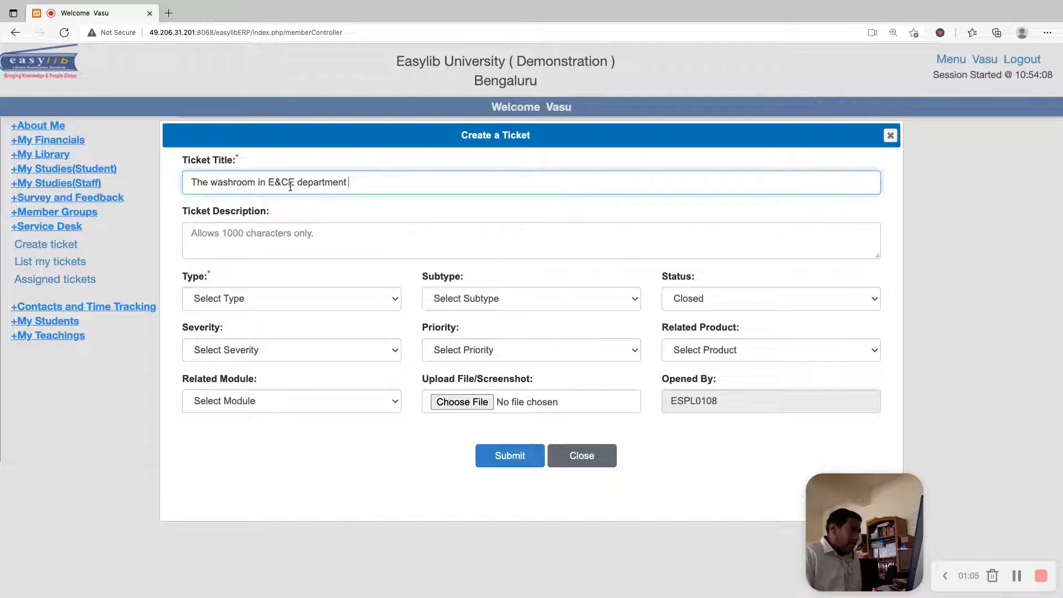
type("needs tap replacement")
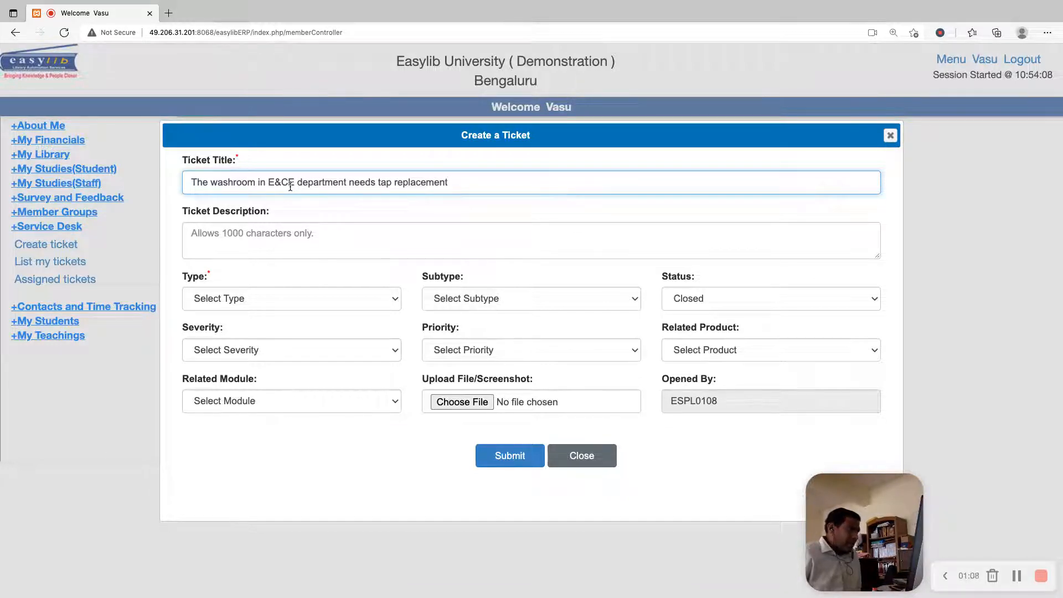
Enter the ticket description "Tap is leaking causing wastage of water"
left_click(282, 246)
type("Tap is le")
key("BackSpace")
type("leaking ca")
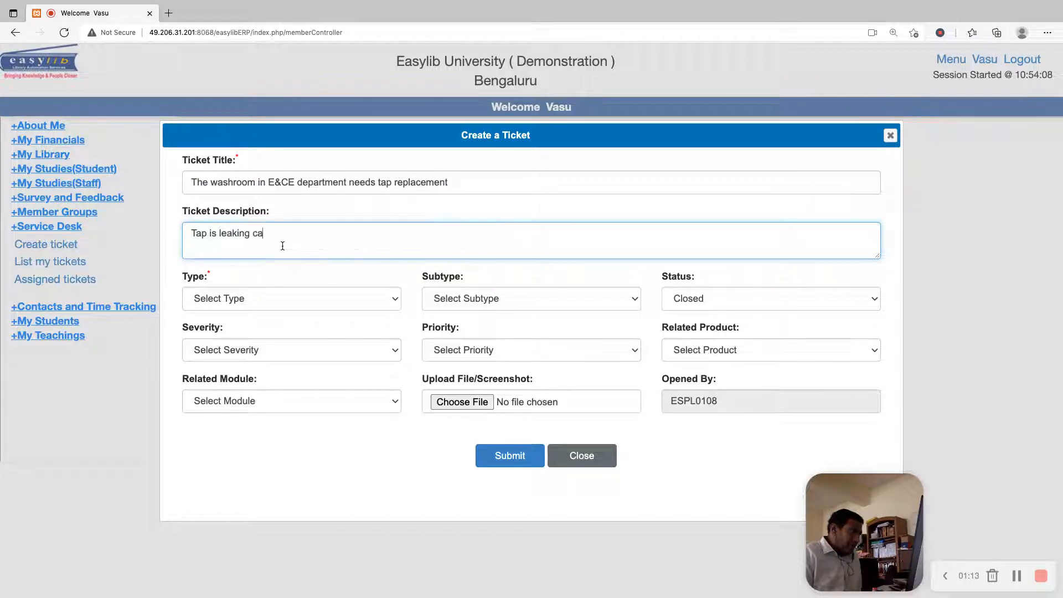
type("using wasteg of water")
key("Left")
key("Left")
key("Left")
key("BackSpace")
type("a")
key("Right")
type("e")
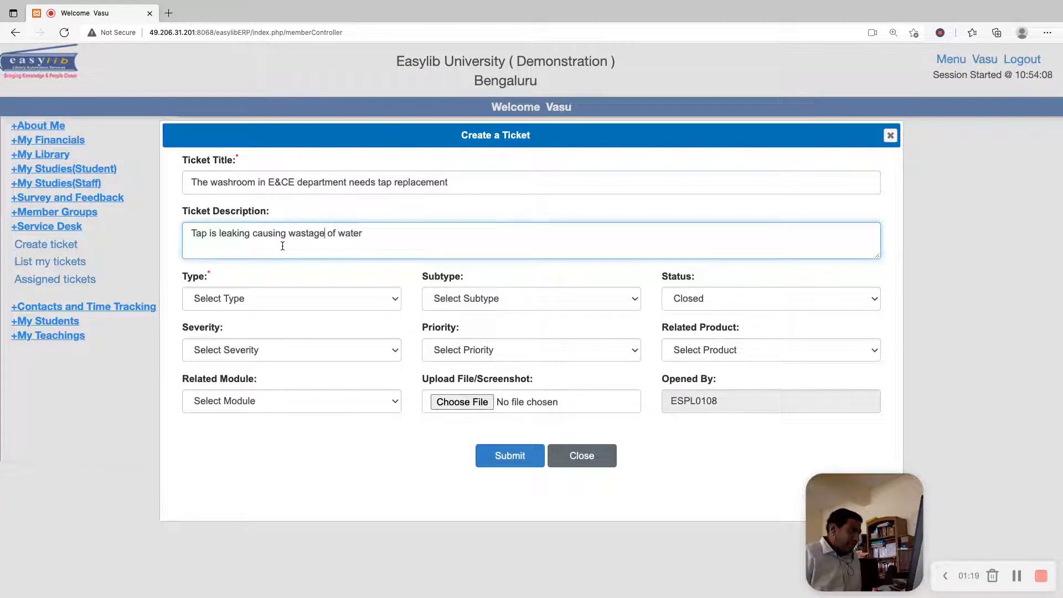
Set the ticket's type to Building Maintenance and its subtype to Appliance Repair
left_click(276, 298)
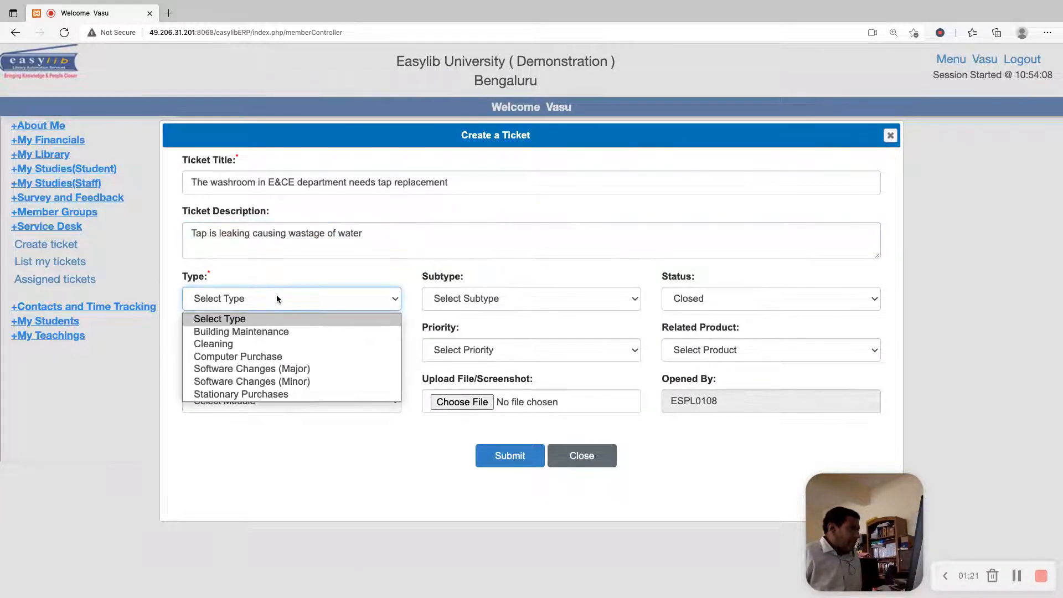
left_click(268, 333)
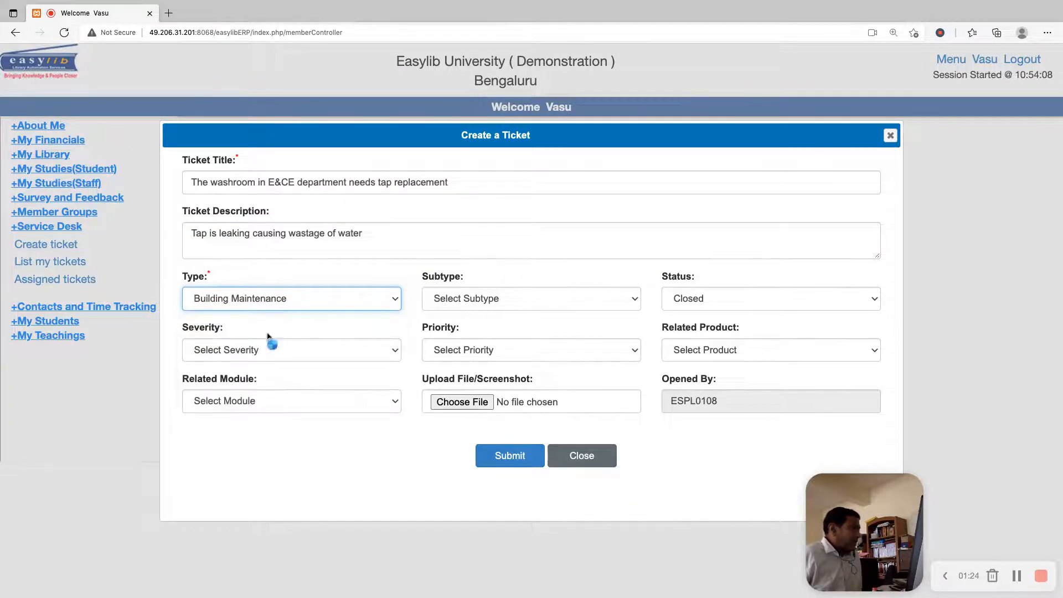
left_click(533, 299)
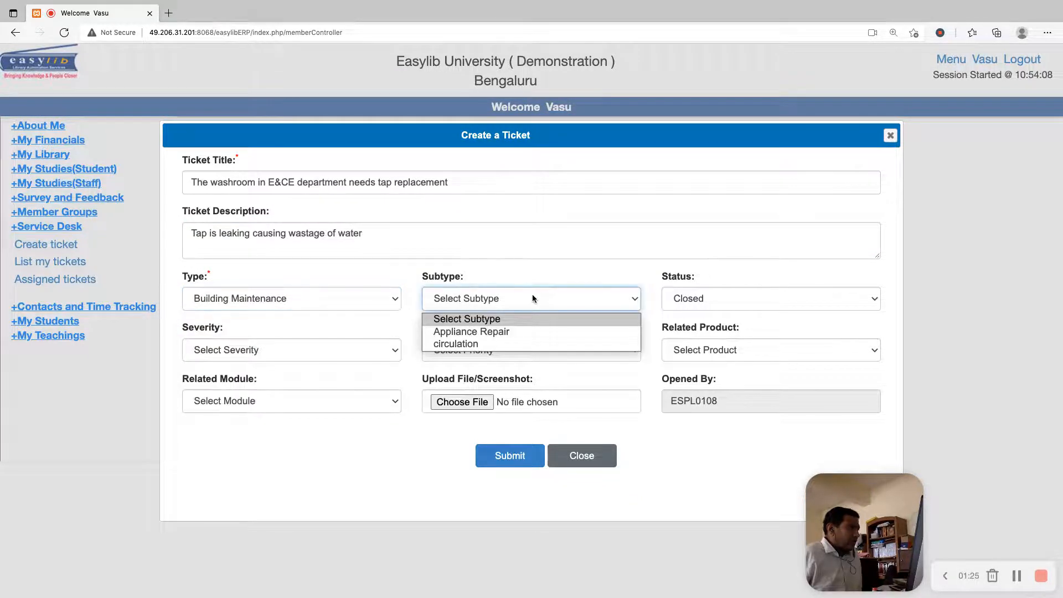
left_click(501, 332)
left_click(295, 300)
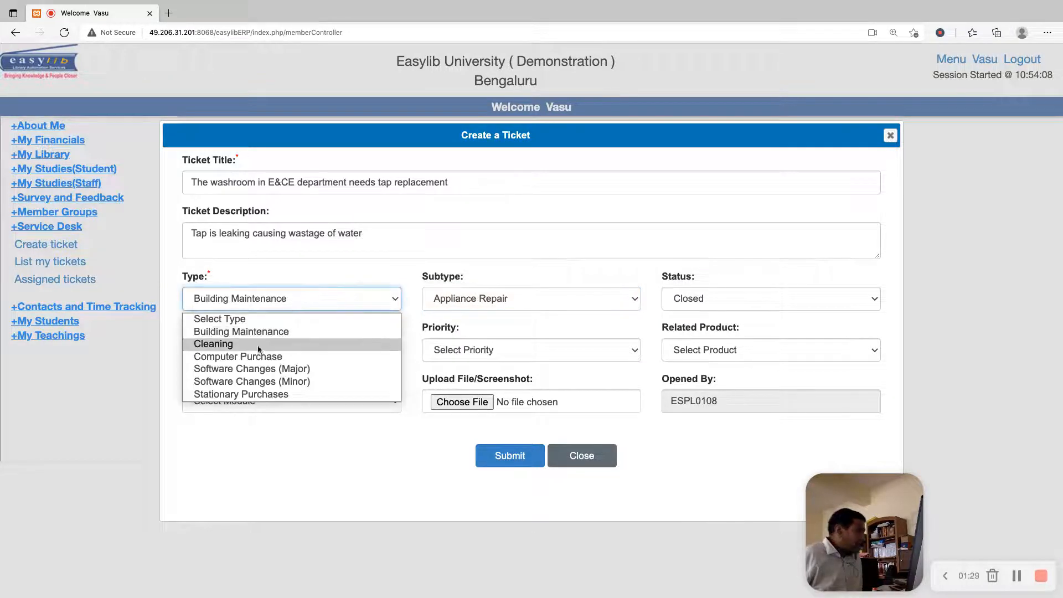
left_click(502, 297)
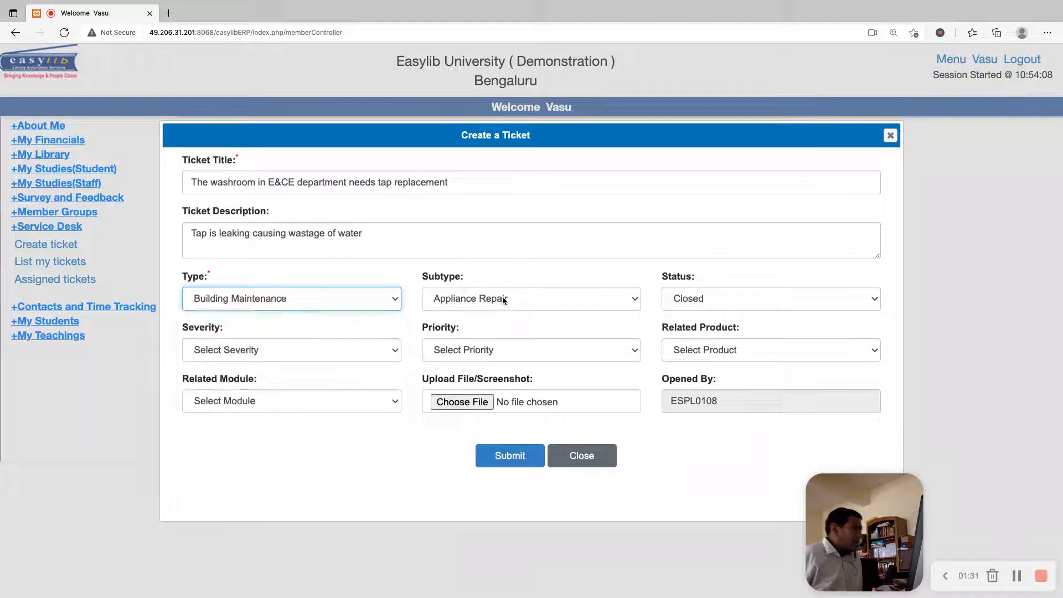
left_click(503, 297)
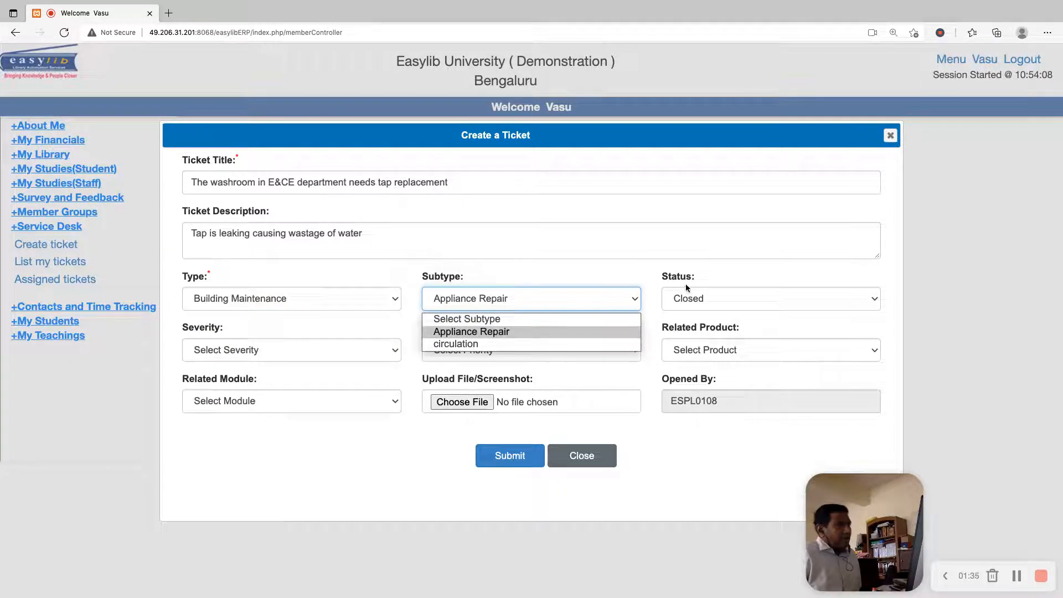
Set the status of the washroom tap ticket to New
left_click(689, 298)
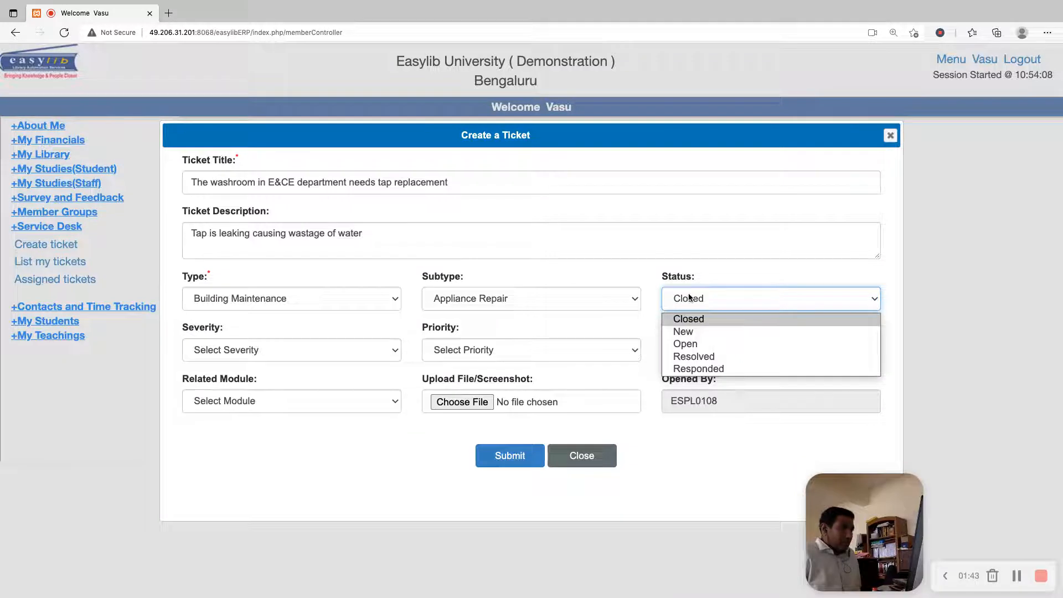
left_click(657, 277)
left_click(715, 297)
left_click(700, 331)
Set the ticket's severity to Moderate and its priority to Medium
left_click(287, 348)
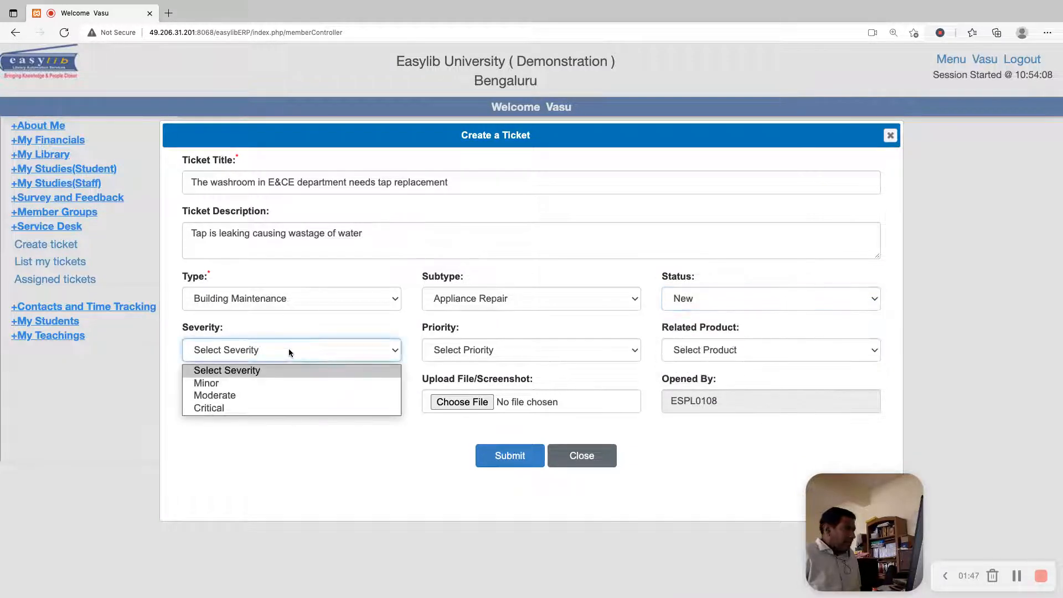
left_click(216, 394)
left_click(484, 349)
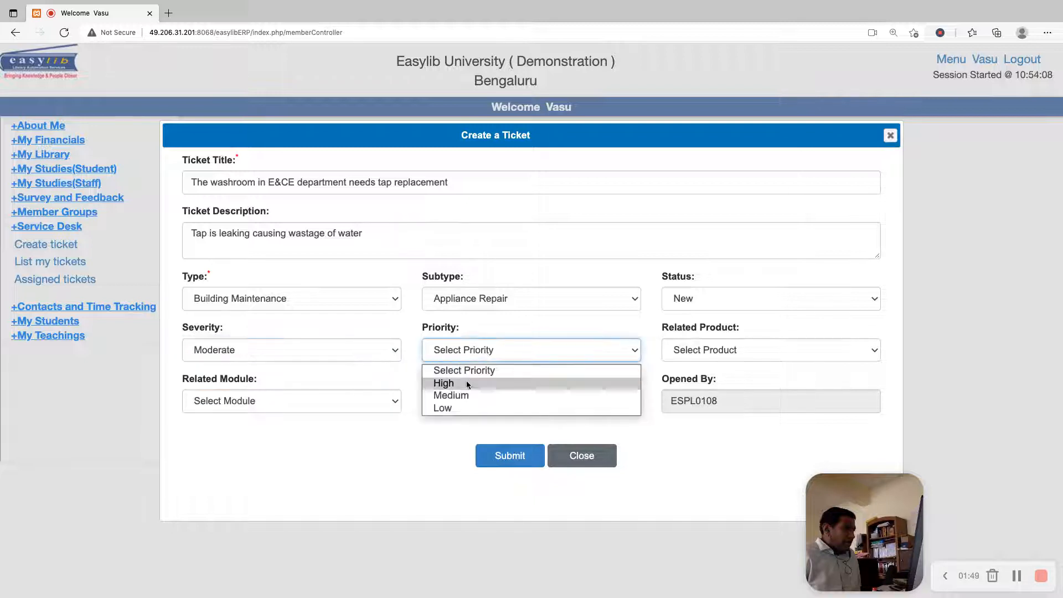
left_click(459, 395)
Set the ticket's related product to Departments and its related module to General
left_click(737, 352)
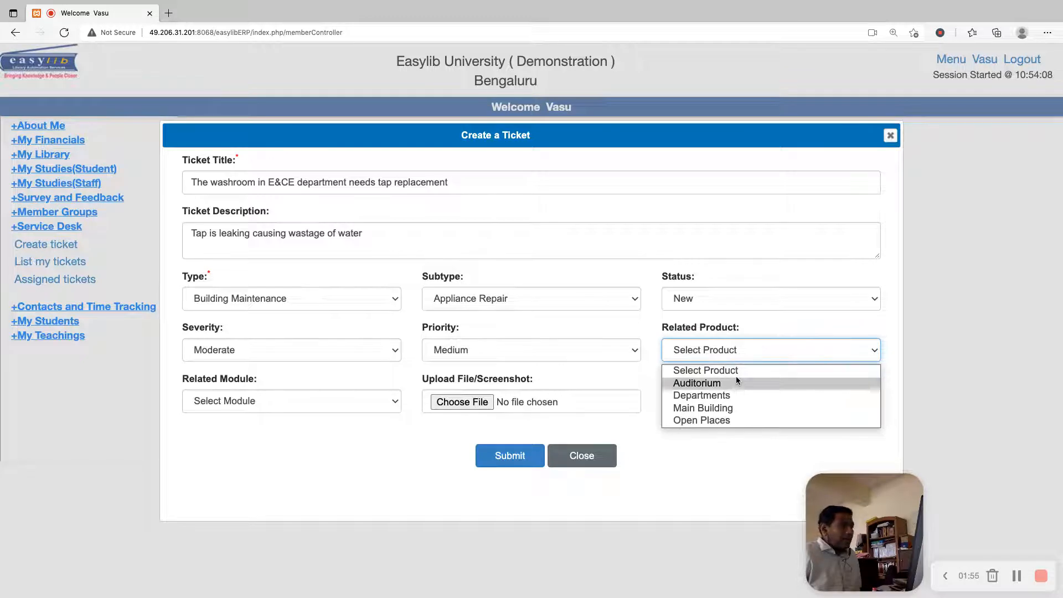
left_click(737, 393)
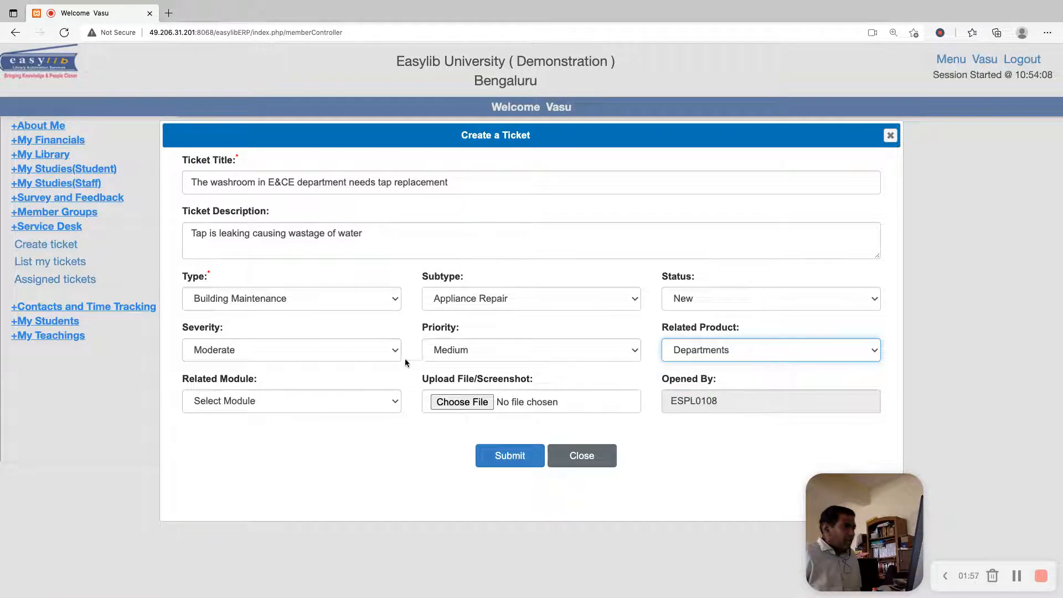
left_click(346, 397)
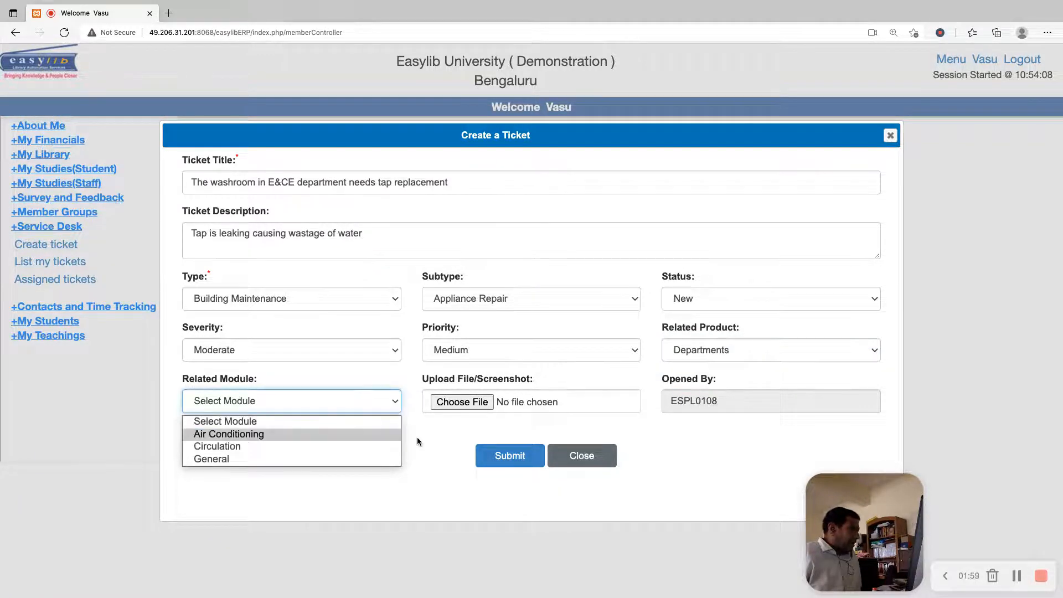
left_click(389, 459)
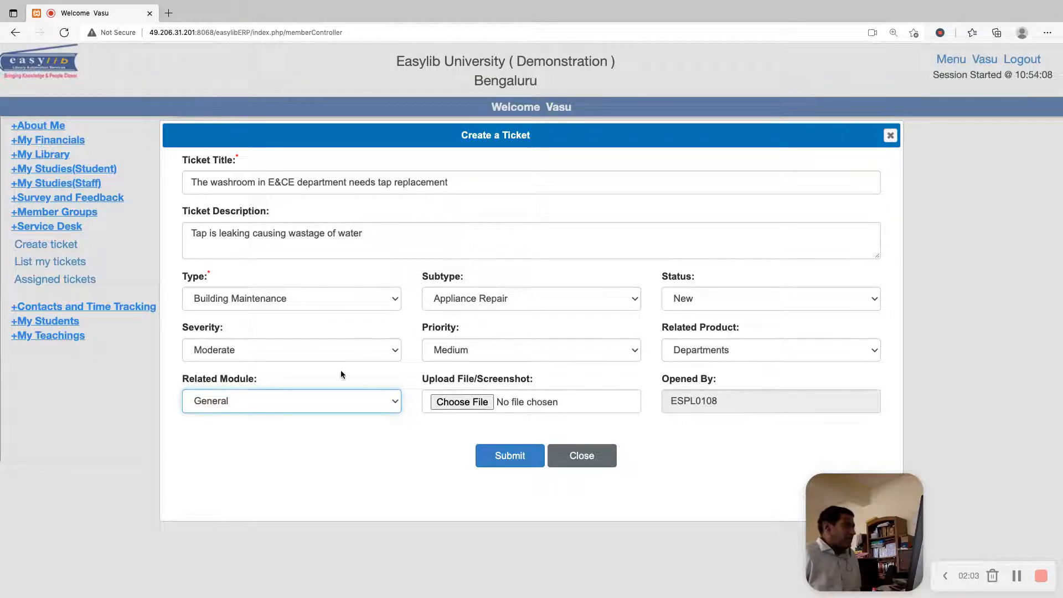
Submit the washroom tap ticket and close the ticket form
left_click(509, 455)
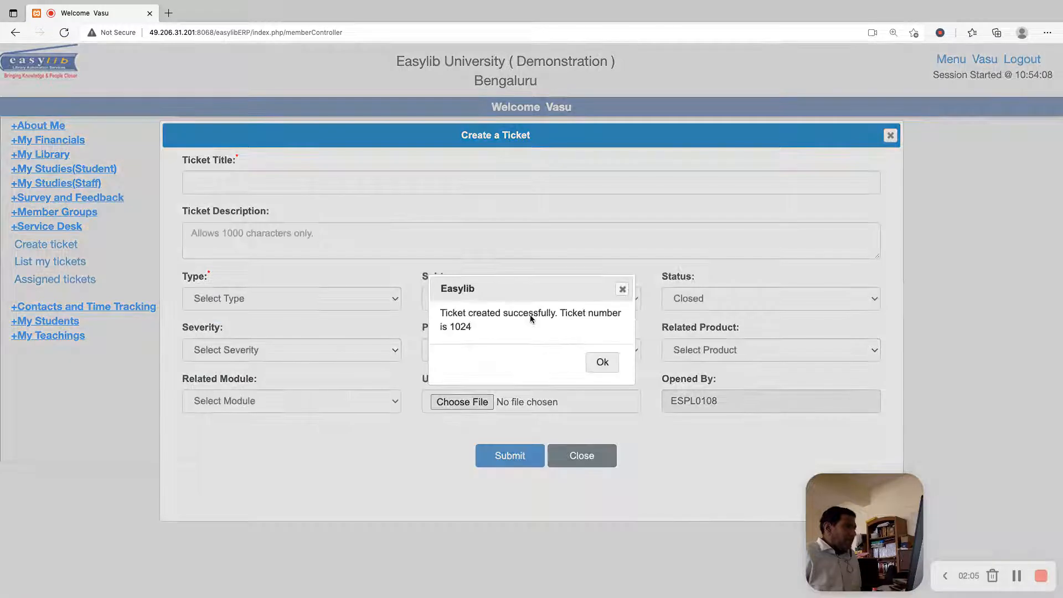
left_click(603, 361)
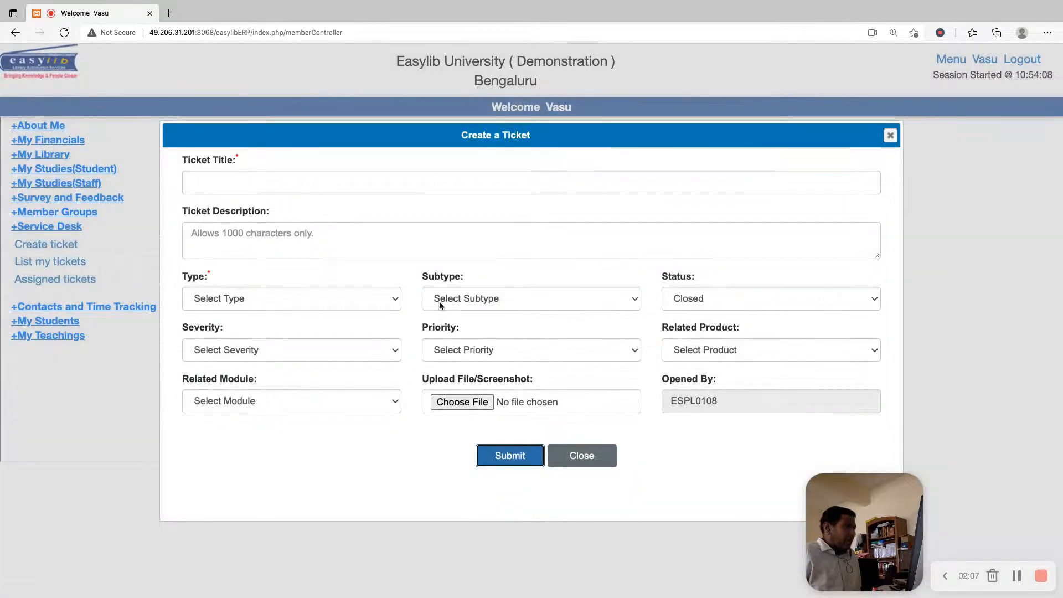
left_click(890, 135)
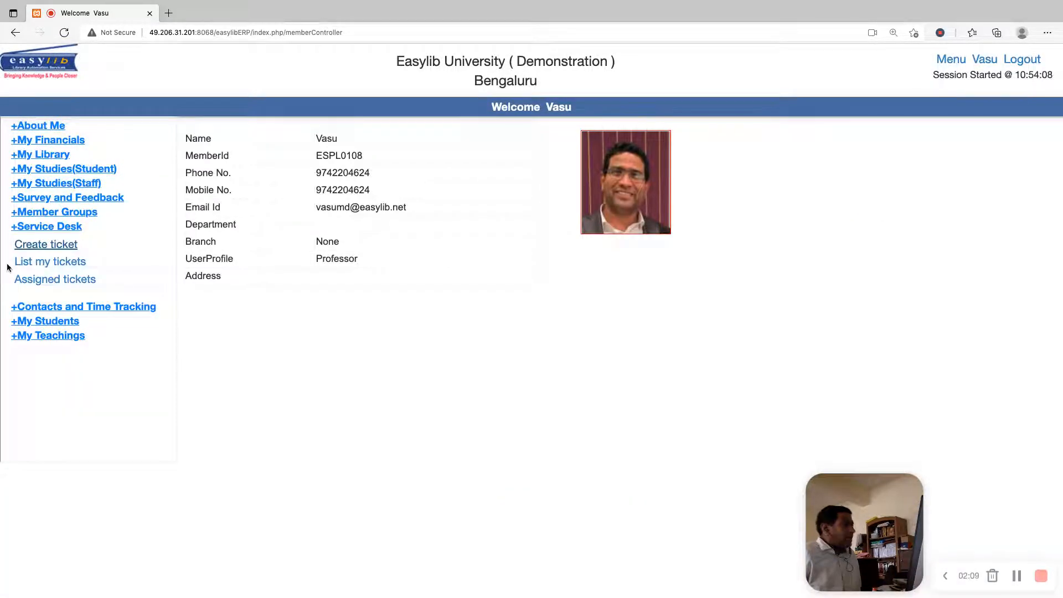
Create a new ticket titled "The fan in the room 104 in E&CE department requires replacement", correcting the spelling of "department"
left_click(51, 245)
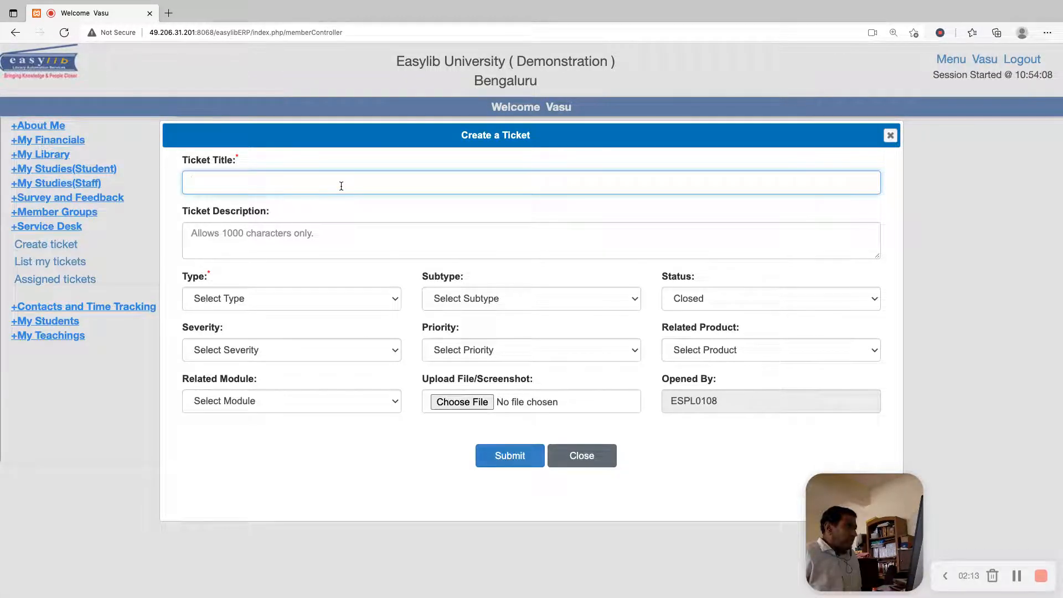
type("The fa")
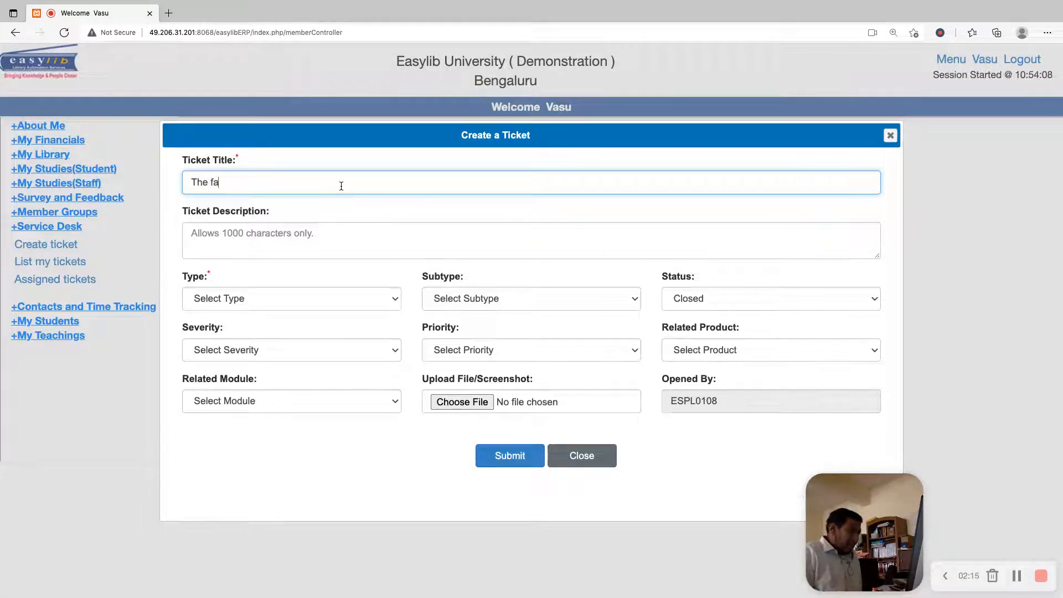
type("nin in")
key("BackSpace")
key("BackSpace")
key("BackSpace")
key("BackSpace")
key("BackSpace")
type("i")
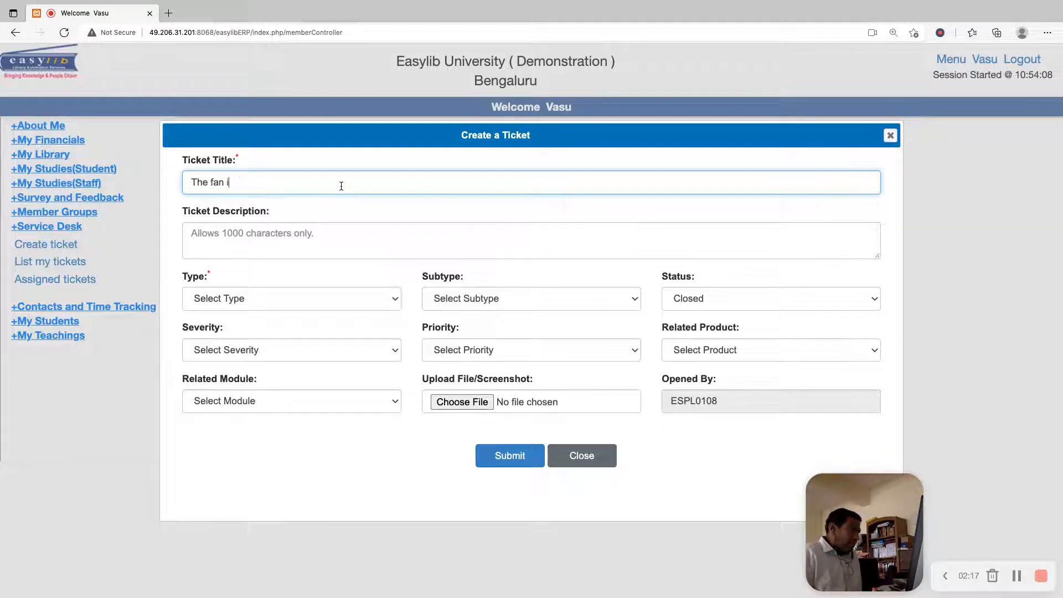
type("n the room 104 in E")
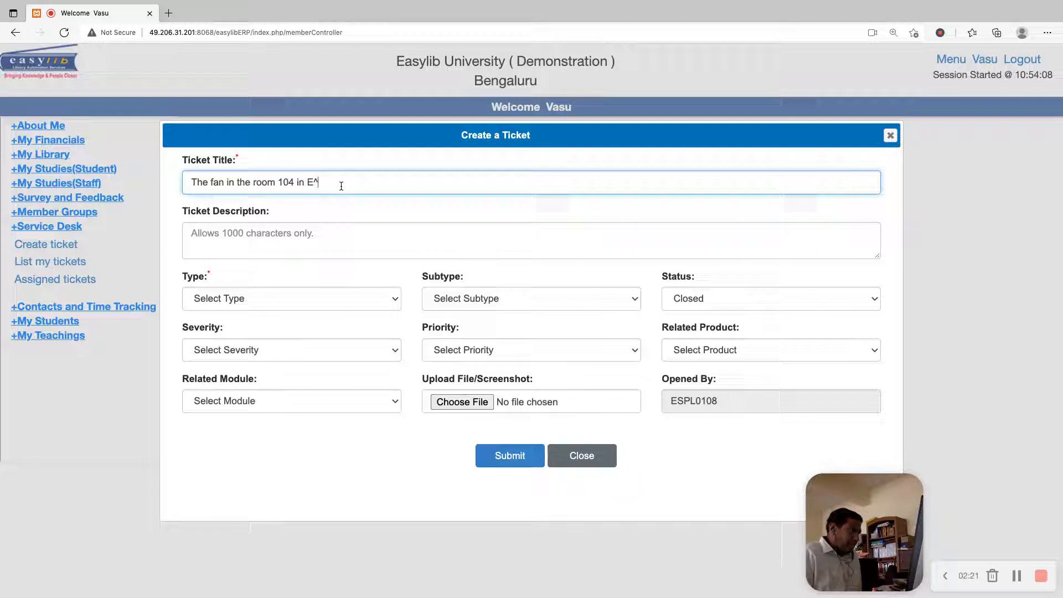
type("&CE")
key("BackSpace")
key("BackSpace")
key("BackSpace")
type("&CE")
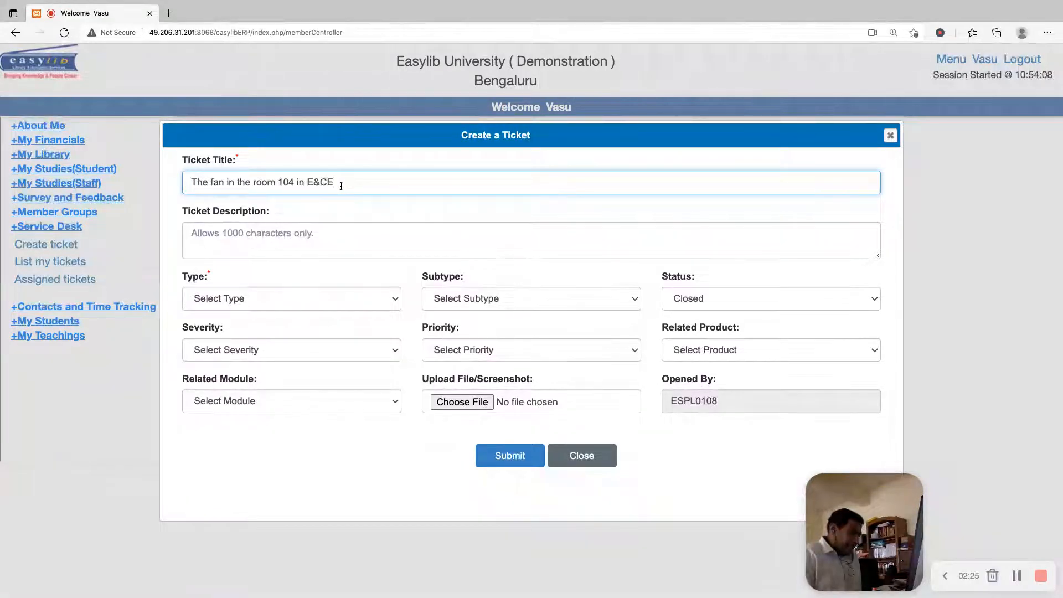
type(" deparment ")
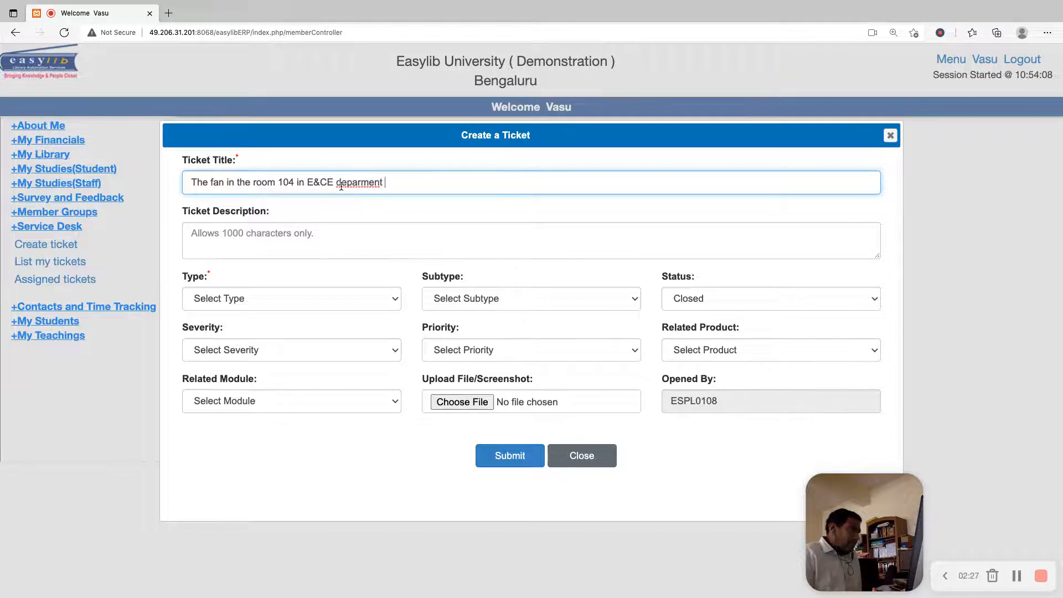
type("requires ")
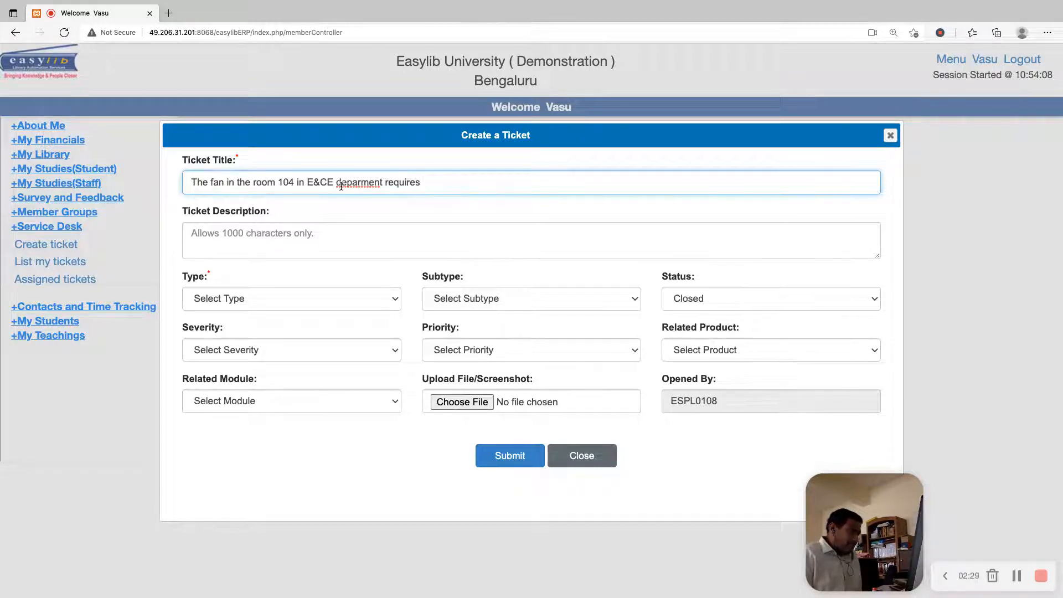
type("replacement")
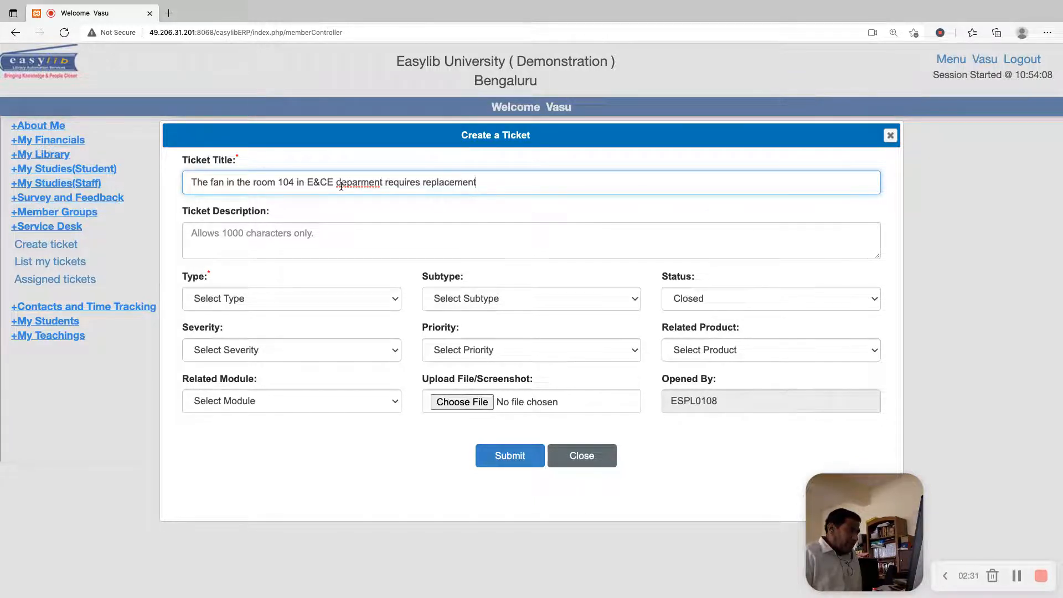
right_click(361, 186)
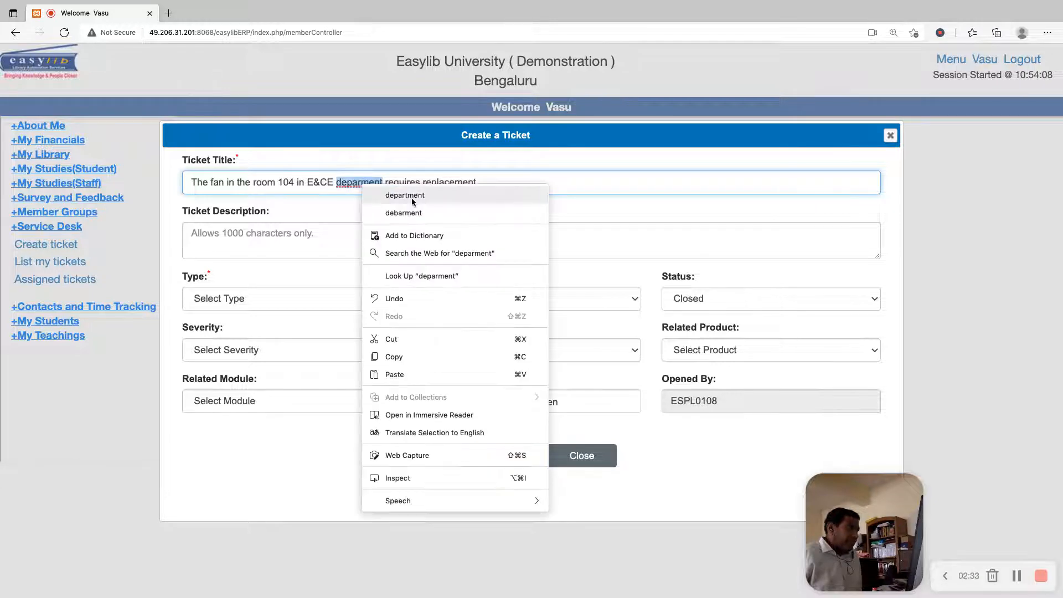
left_click(410, 197)
Enter "Fan is making a lot of noise" as the fan ticket's description
left_click(279, 246)
type("F")
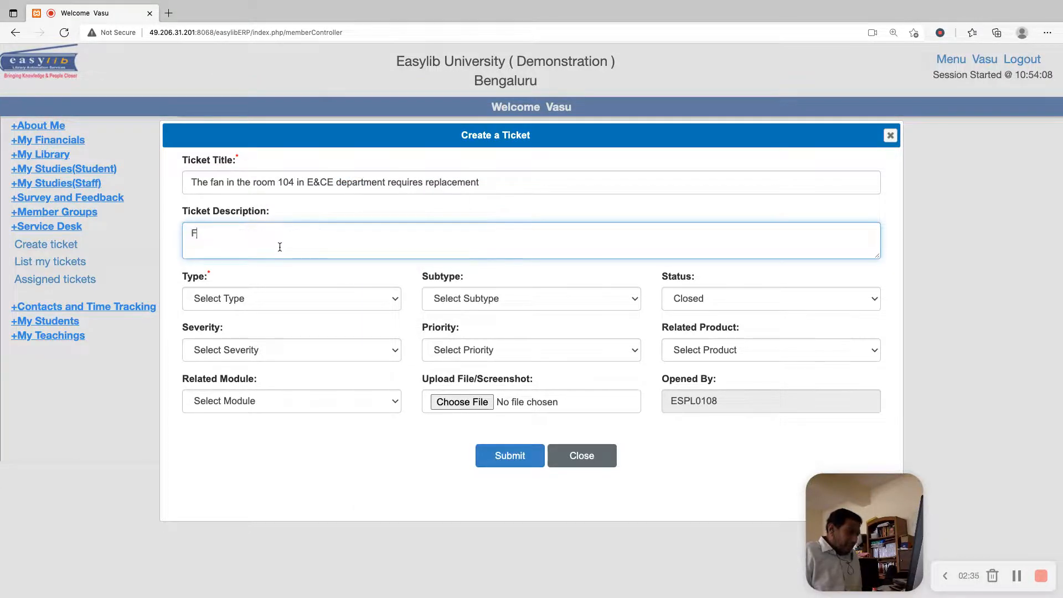
type("an is making a")
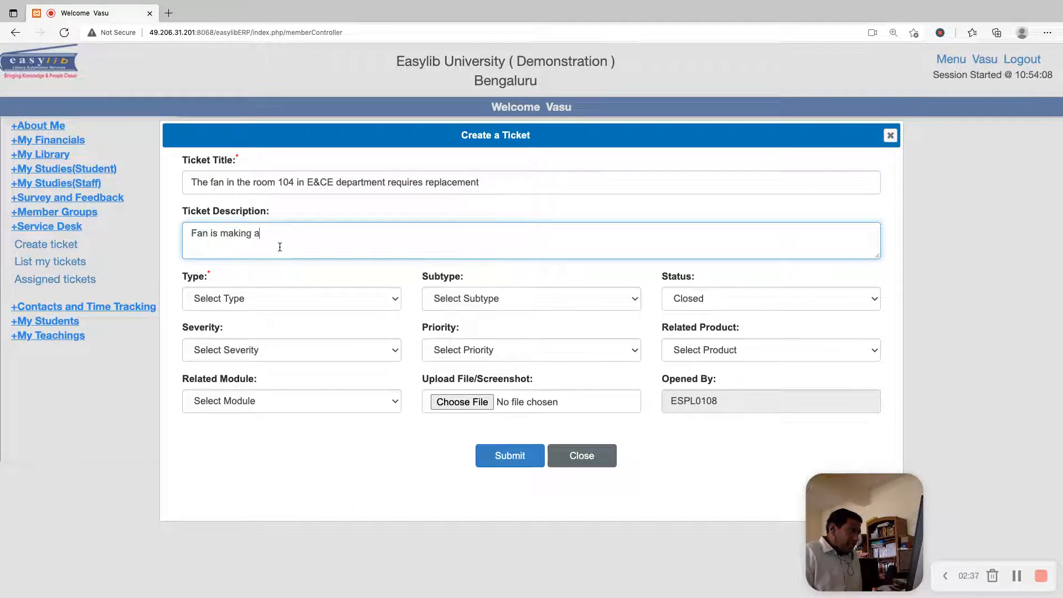
type(" lot of noise")
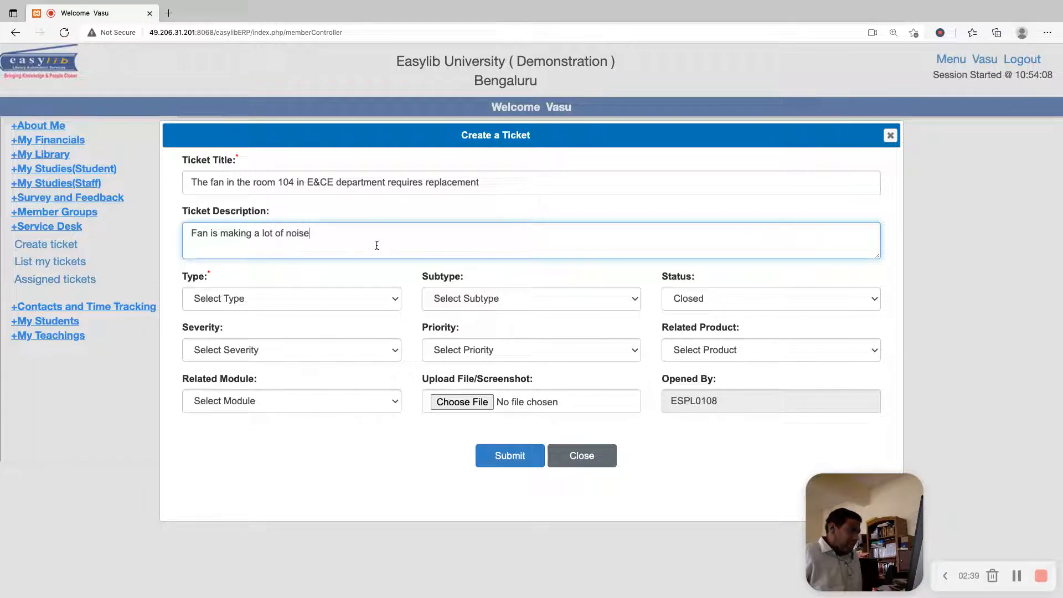
Classify the fan ticket as type Building Maintenance, subtype Appliance Repair, with status New
left_click(350, 296)
left_click(314, 331)
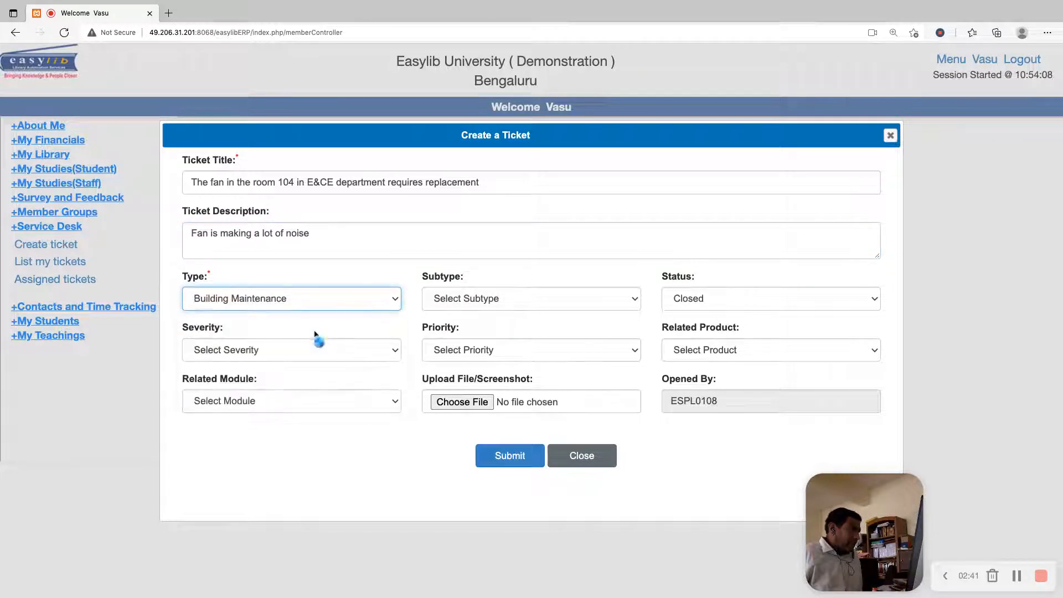
left_click(437, 300)
left_click(487, 332)
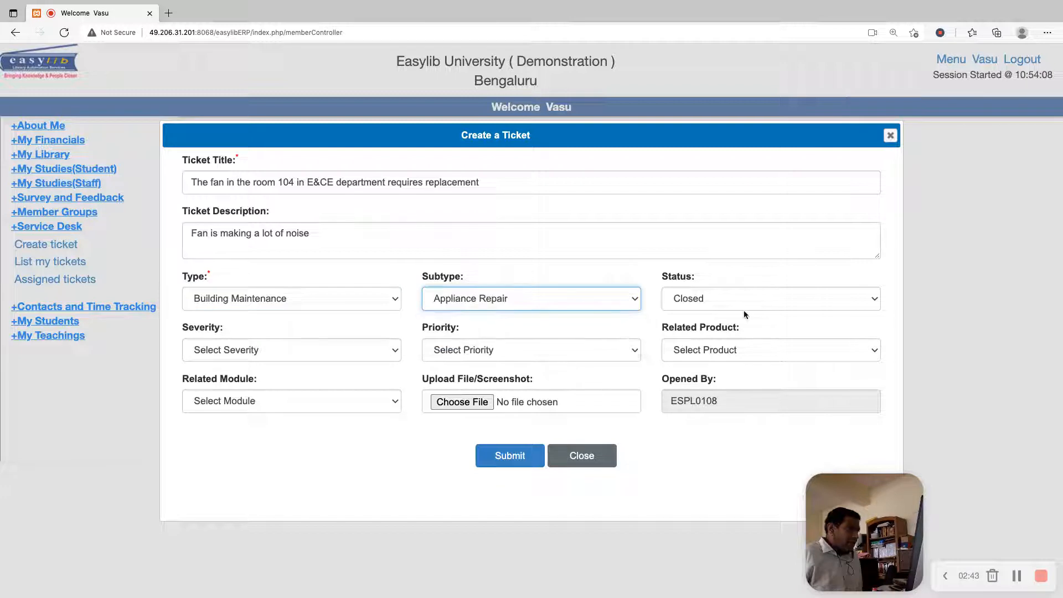
left_click(730, 298)
left_click(716, 330)
Set the fan ticket's severity to Moderate and its priority to Medium
left_click(321, 349)
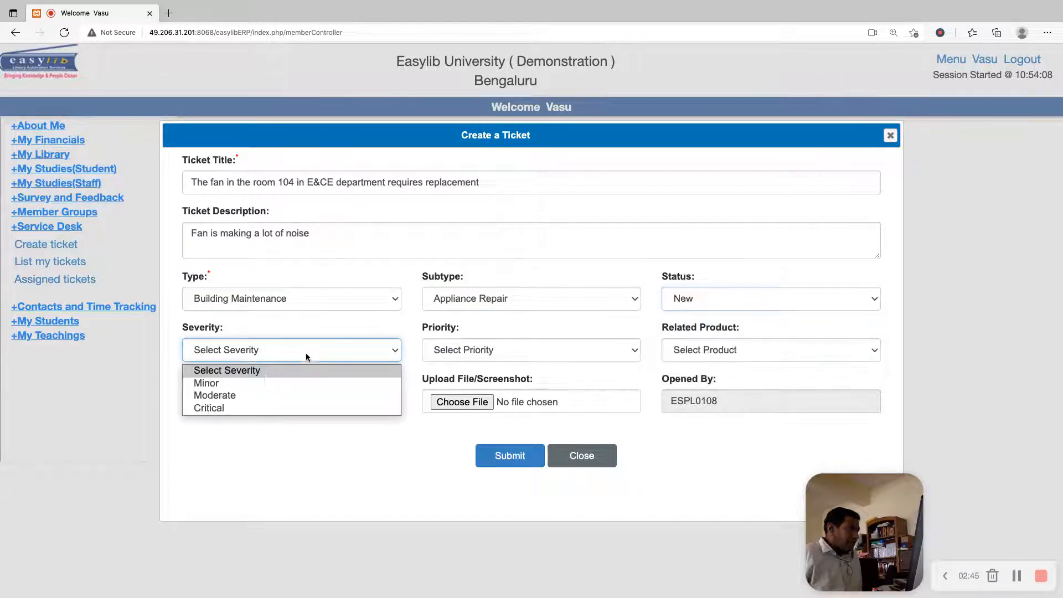
left_click(255, 392)
left_click(470, 357)
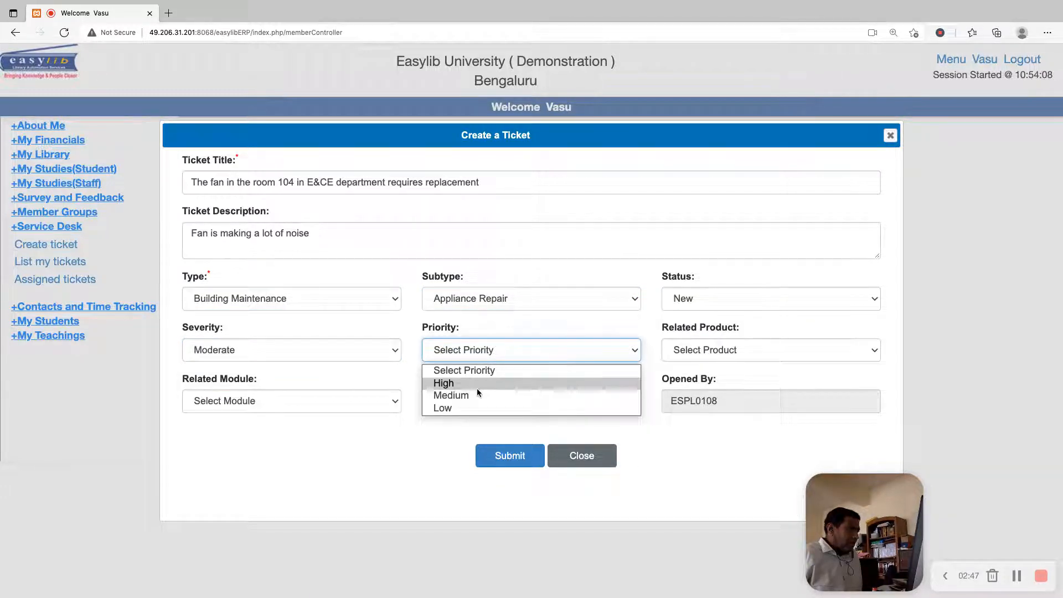
left_click(477, 388)
Set the fan ticket's related product to Departments and its related module to General
left_click(739, 351)
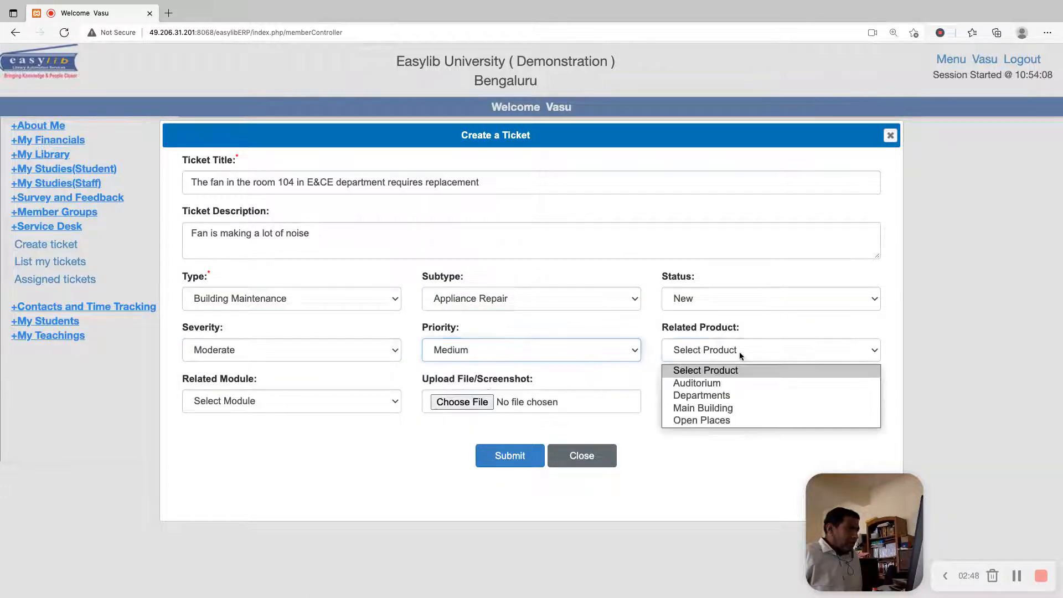
left_click(711, 395)
left_click(334, 400)
left_click(272, 451)
left_click(281, 401)
left_click(254, 456)
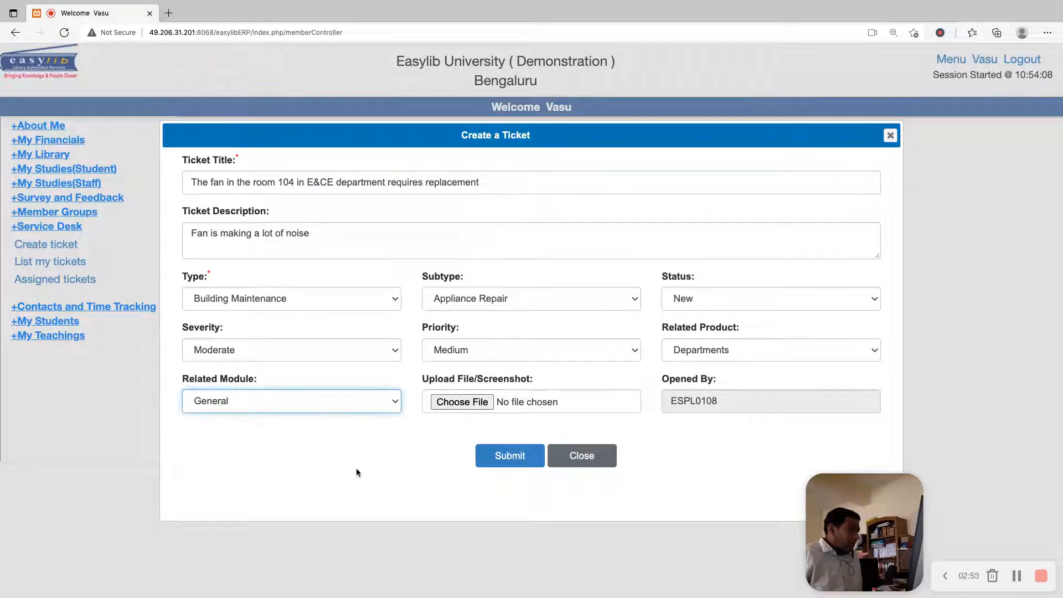
Submit the fan ticket and close the ticket creation form
left_click(499, 461)
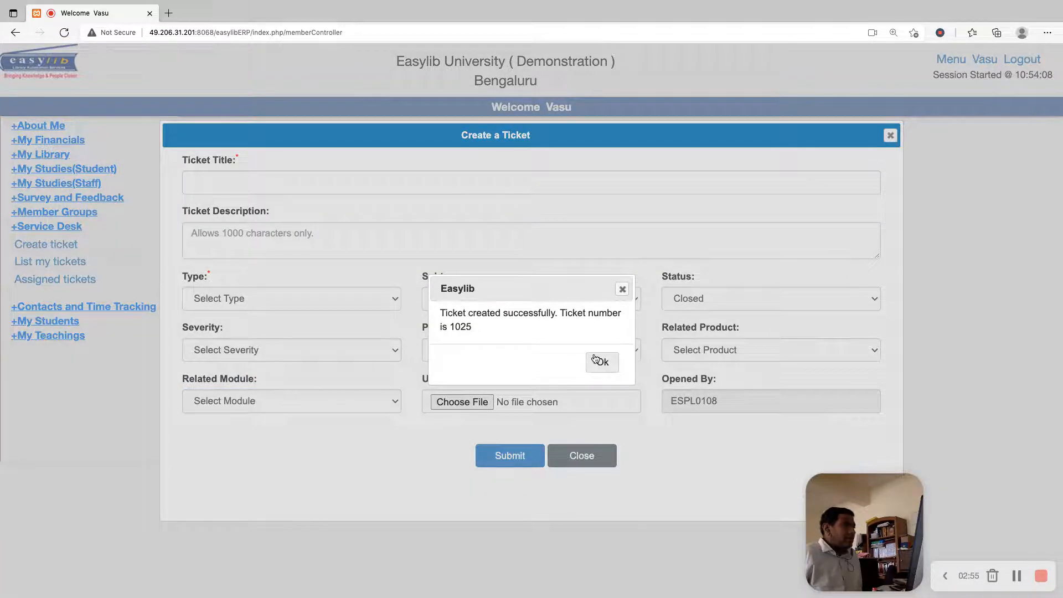
left_click(600, 360)
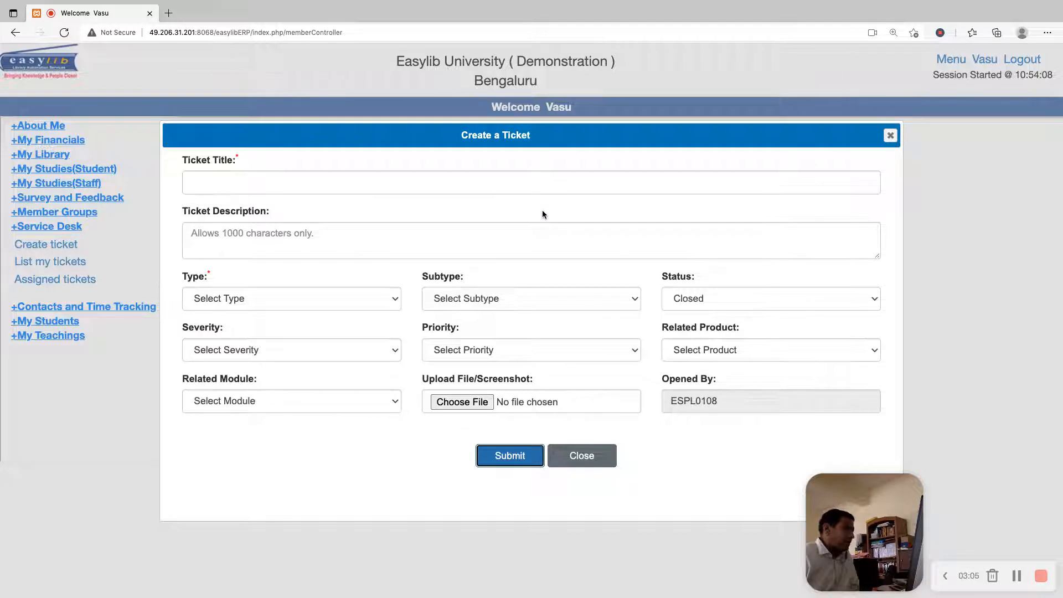
key("Escape")
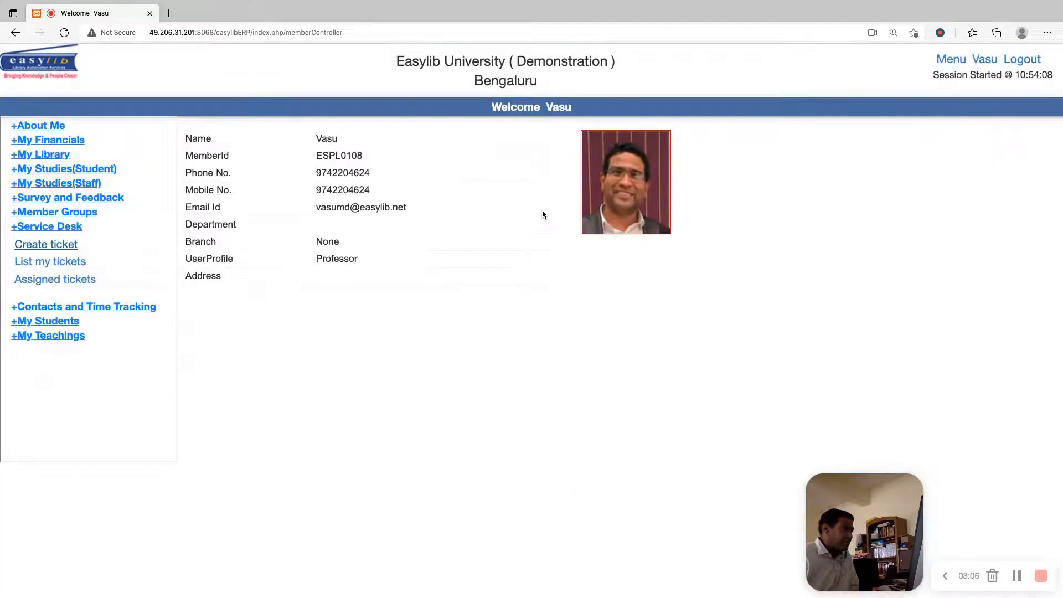
List the tickets opened by this account and view the log details of the room 104 fan ticket
left_click(43, 264)
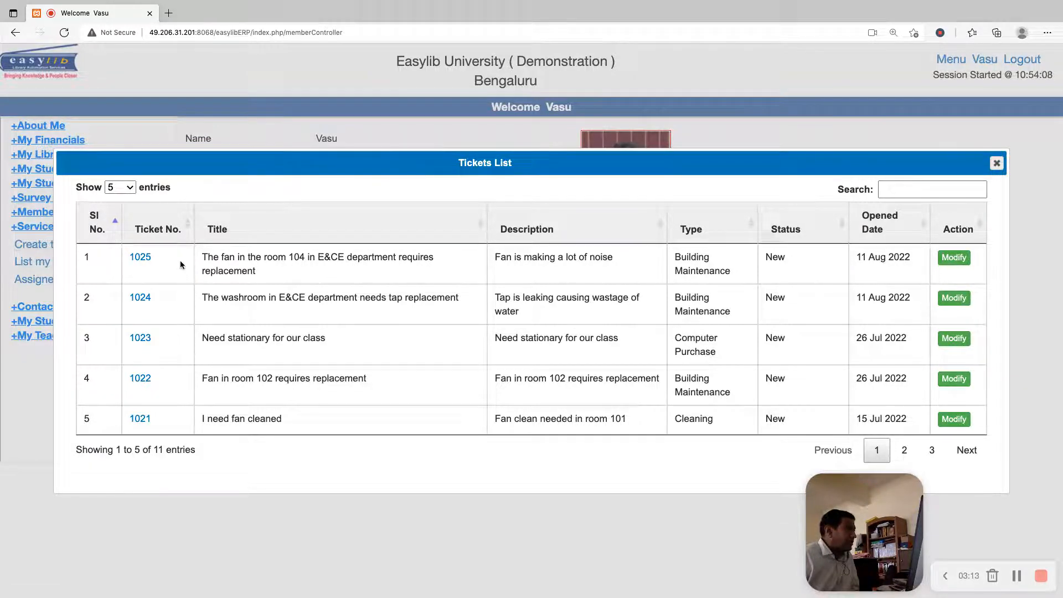
left_click_drag(365, 250, 838, 269)
left_click(946, 275)
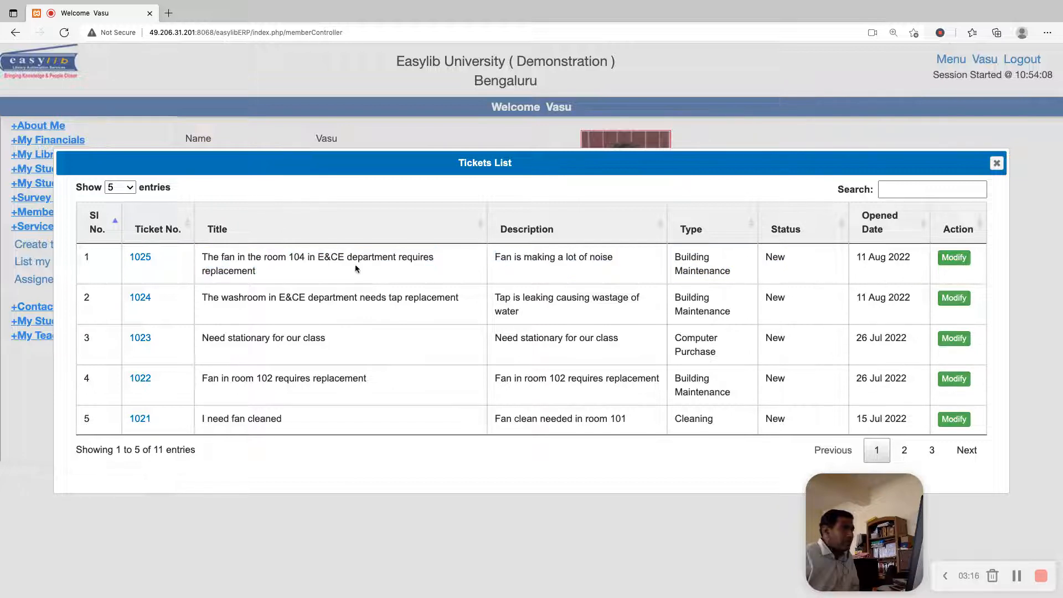
left_click(140, 257)
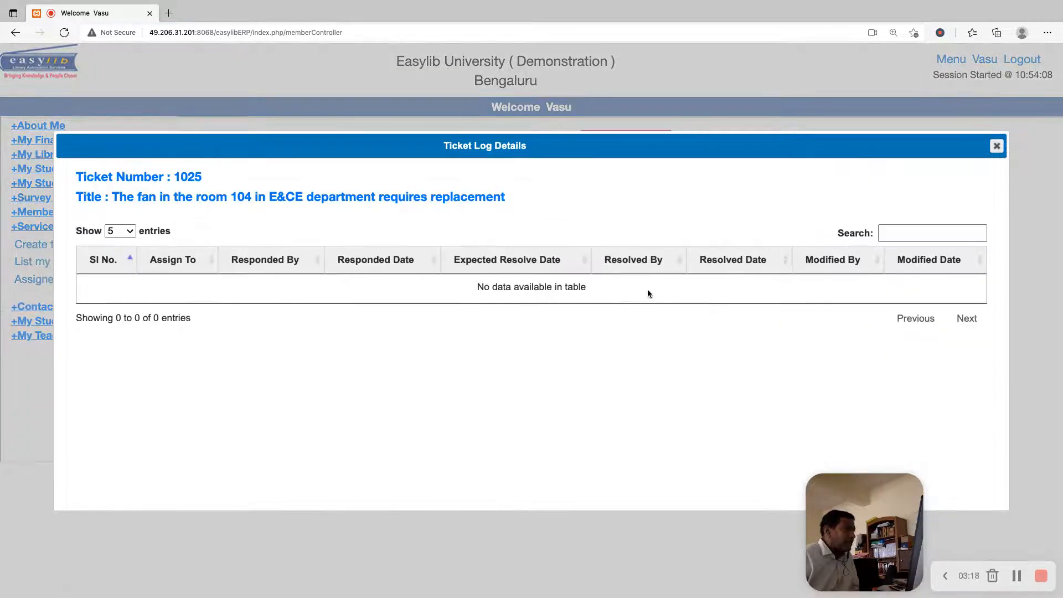
left_click(997, 145)
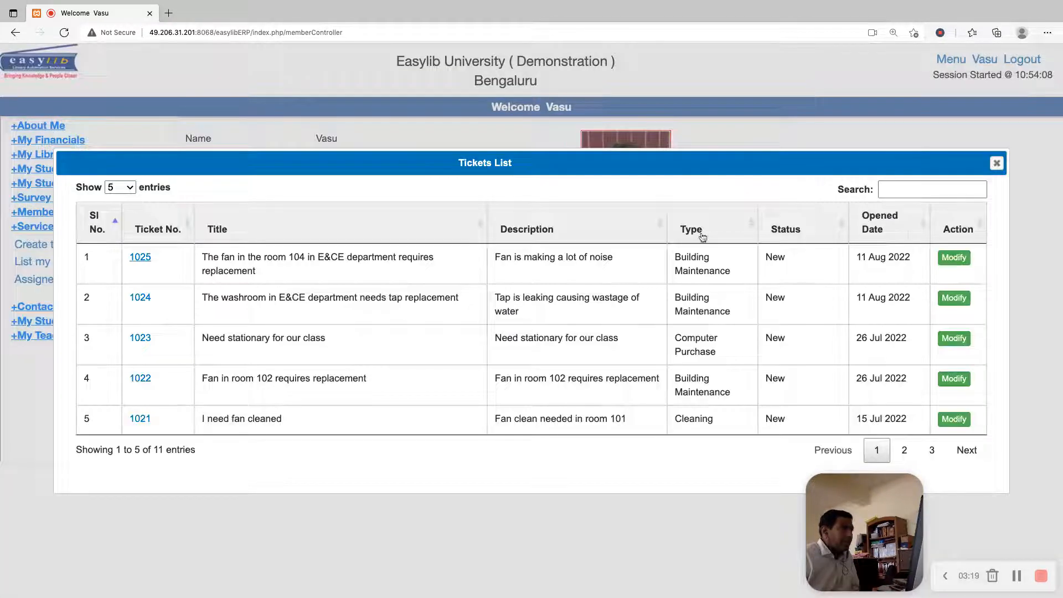
Review the fields and remarks section in the room 104 fan ticket's modification form, leaving the form without submitting
left_click(953, 258)
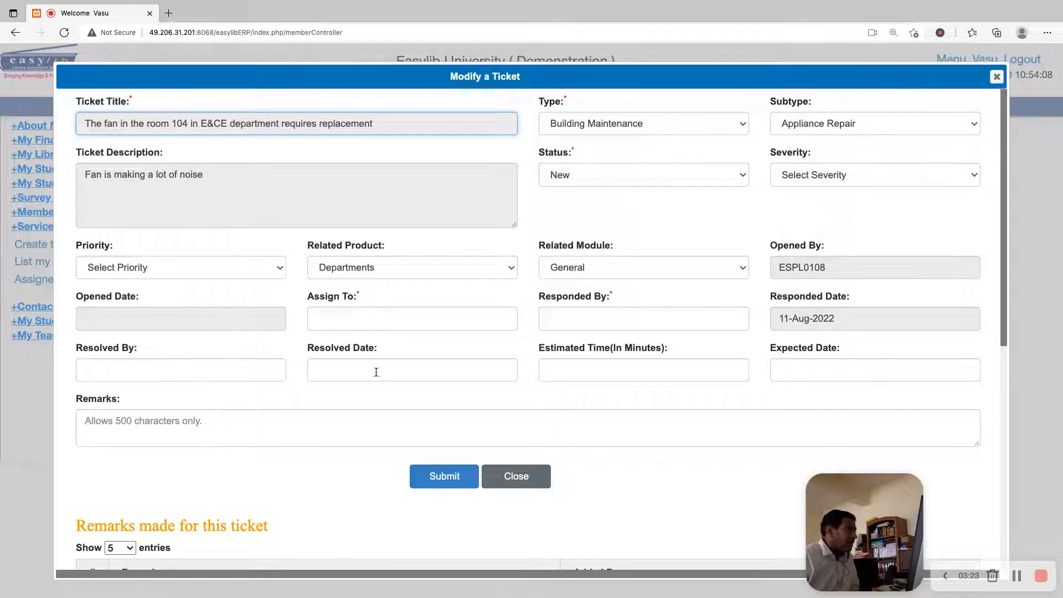
scroll(504, 363, "down", 2)
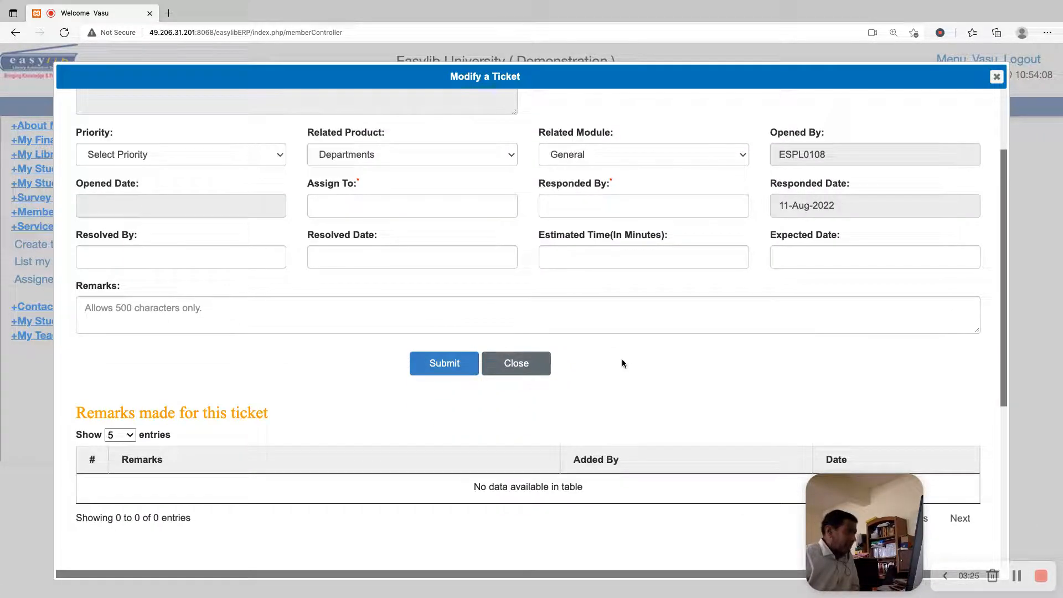
left_click(506, 357)
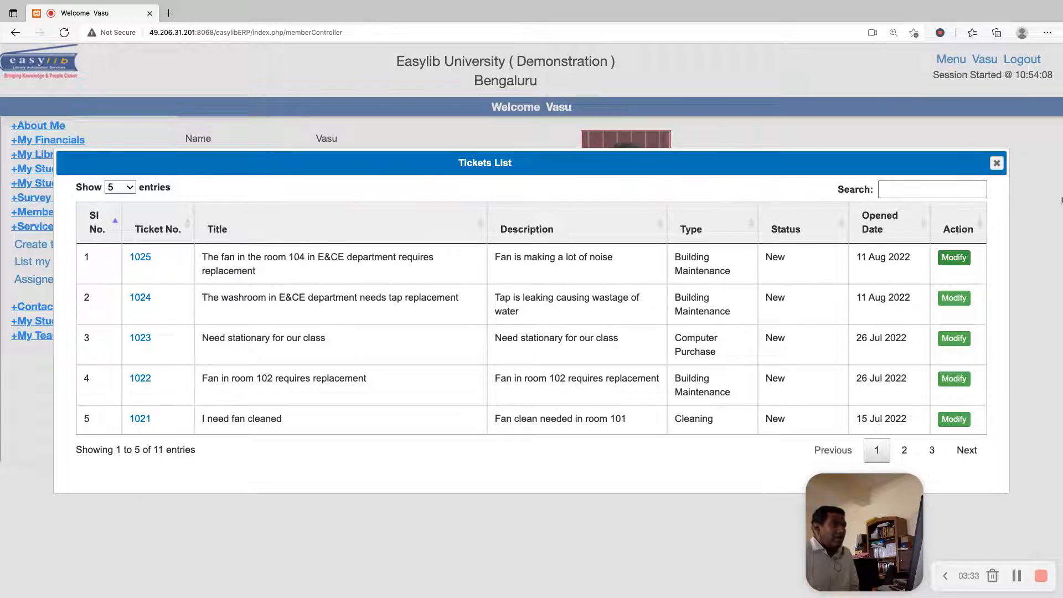
left_click(954, 258)
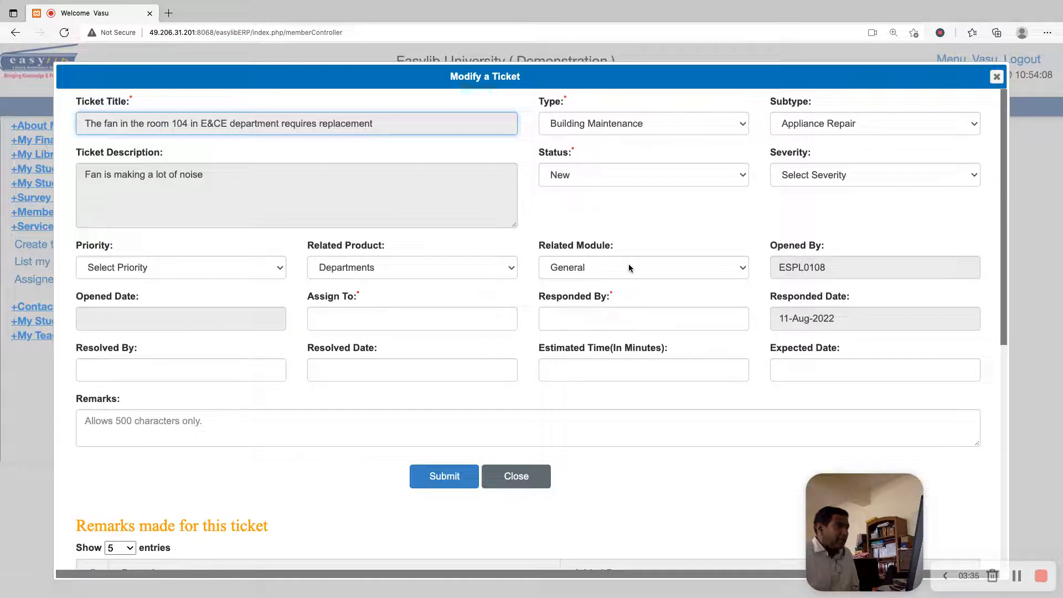
left_click(1003, 78)
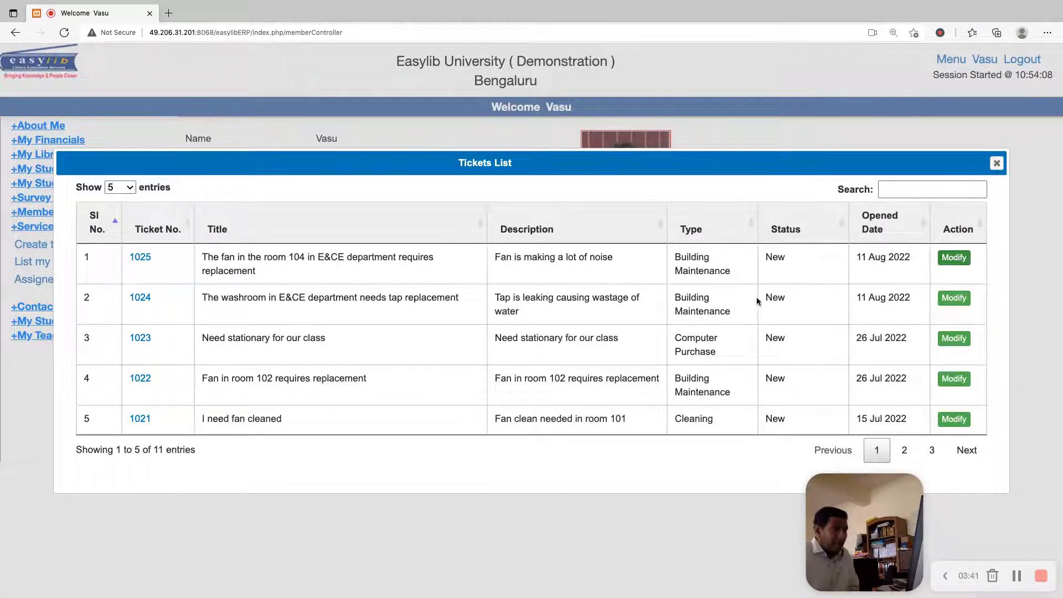
Open the room 104 fan ticket for modification and assign it to MANAGER
left_click(954, 258)
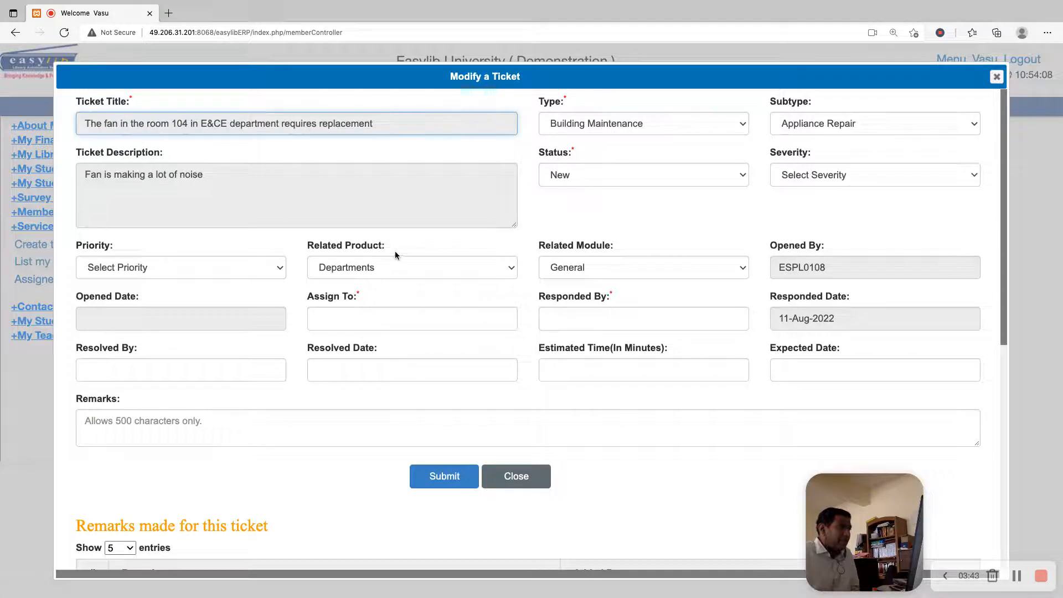
left_click(404, 322)
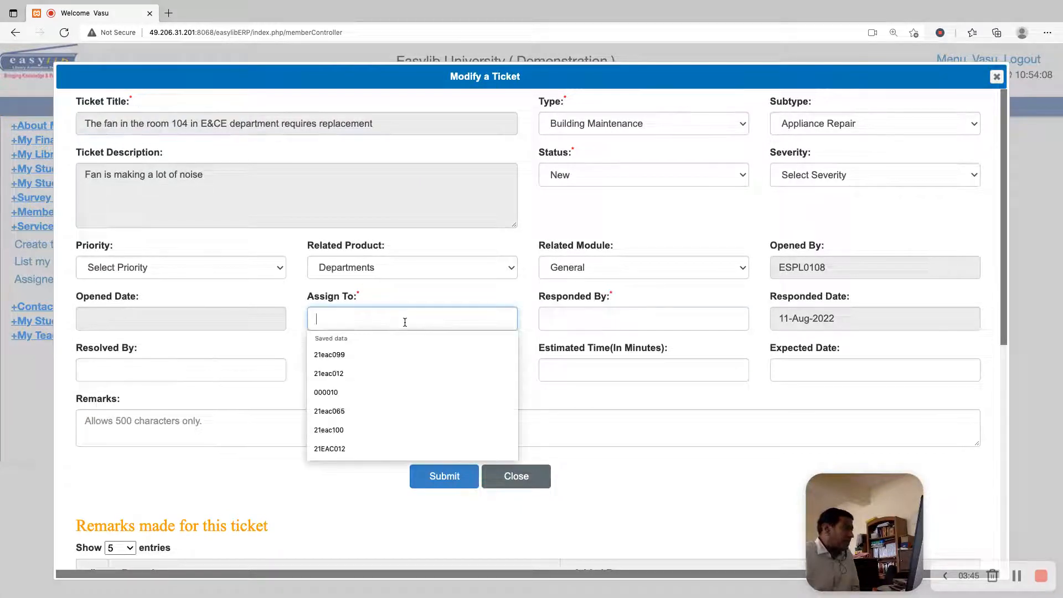
type("M")
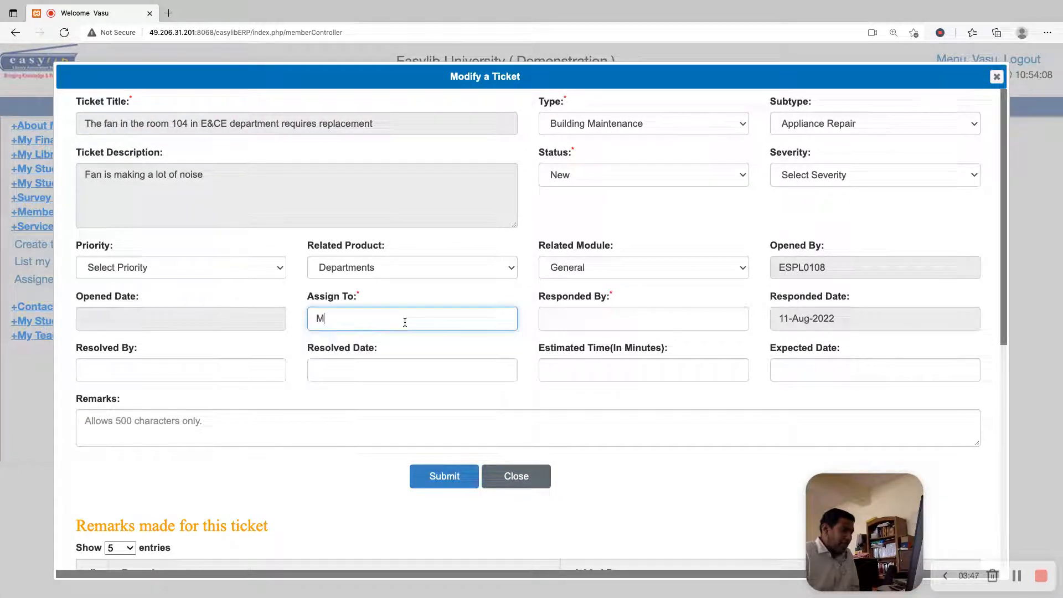
type("ANAGER")
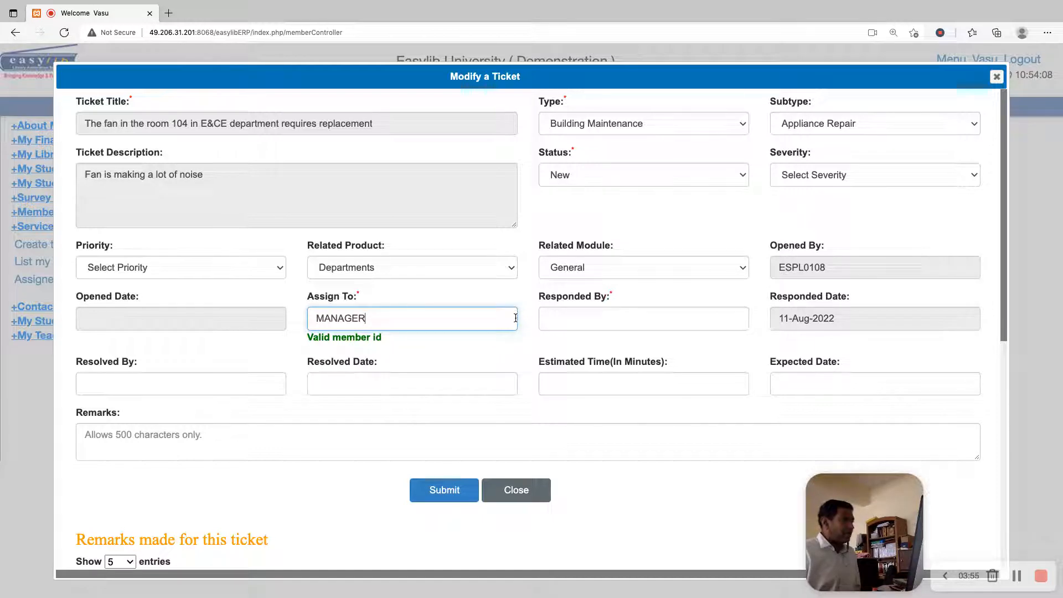
Try to submit the room 104 fan ticket without a responder, and enter the opener's member ID as Responded By
left_click(598, 326)
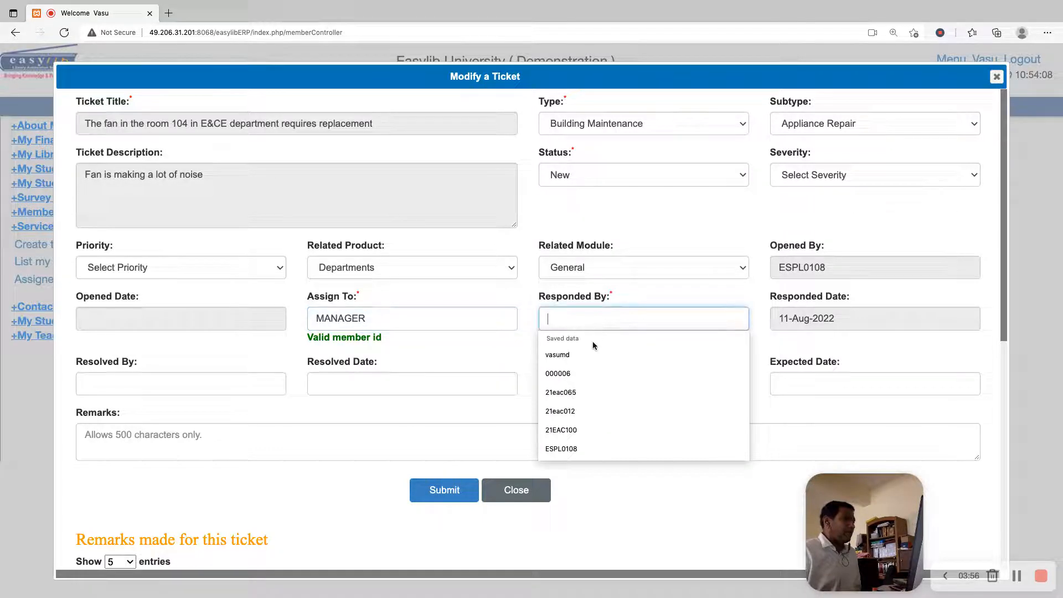
left_click(629, 304)
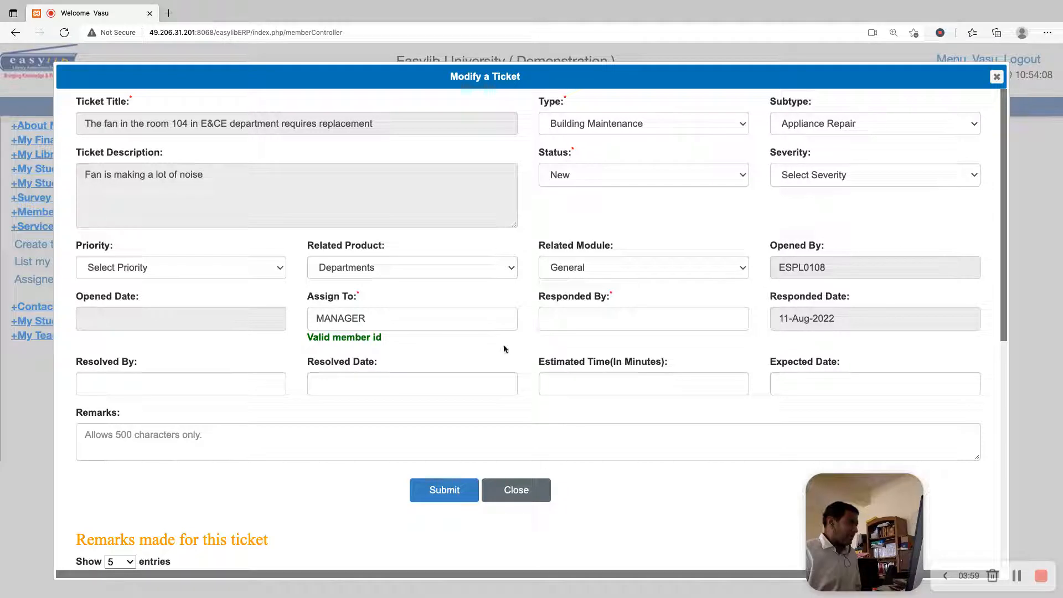
left_click(451, 492)
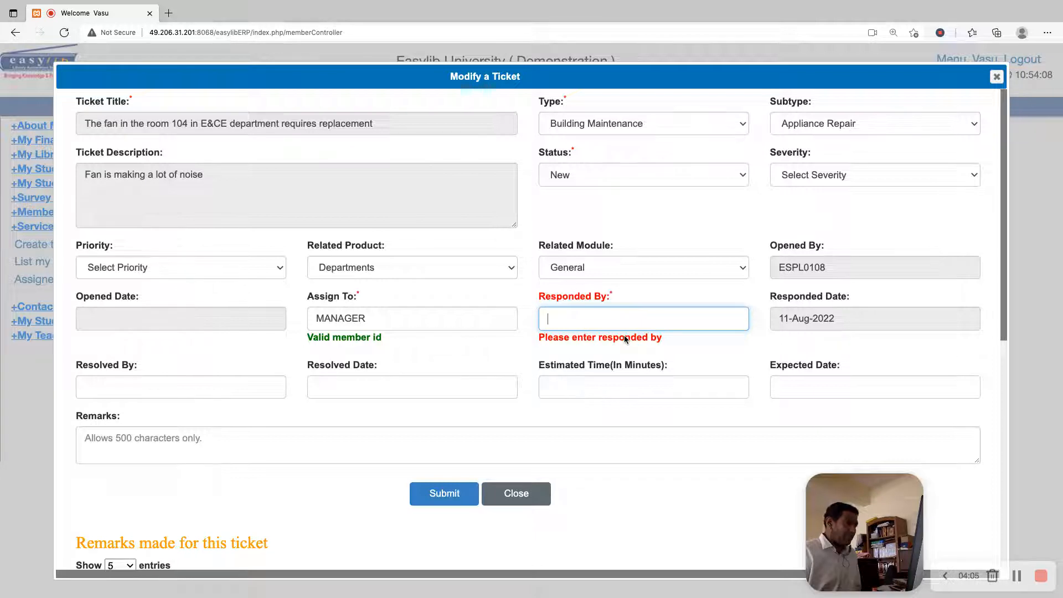
type("espl0108")
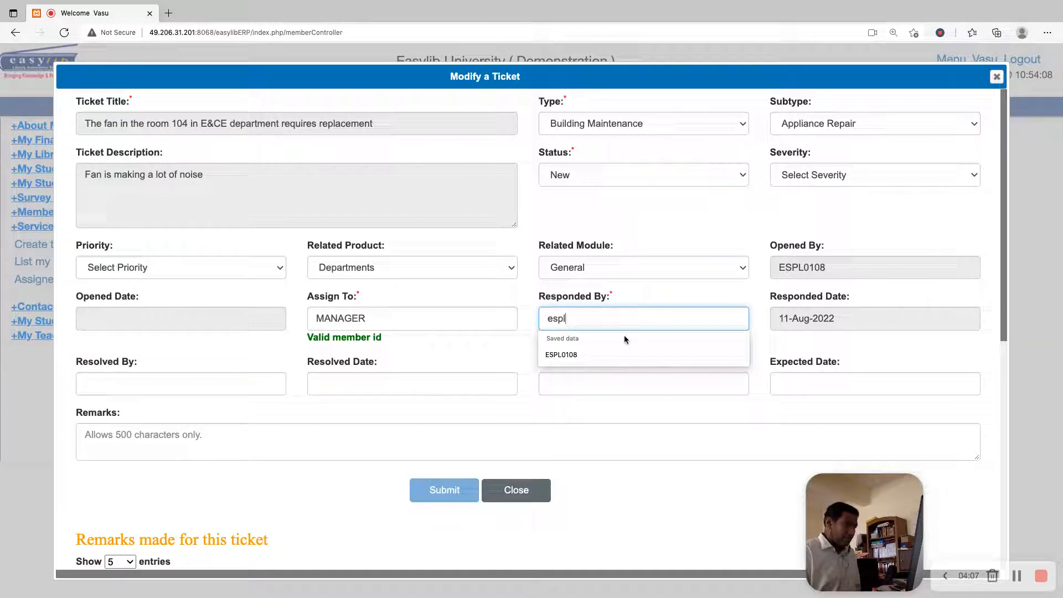
key("Tab")
Set the fan ticket's Responded By to MANAGER, copying the value from the Assign To entry
key("shift+Tab")
key("shift+Tab")
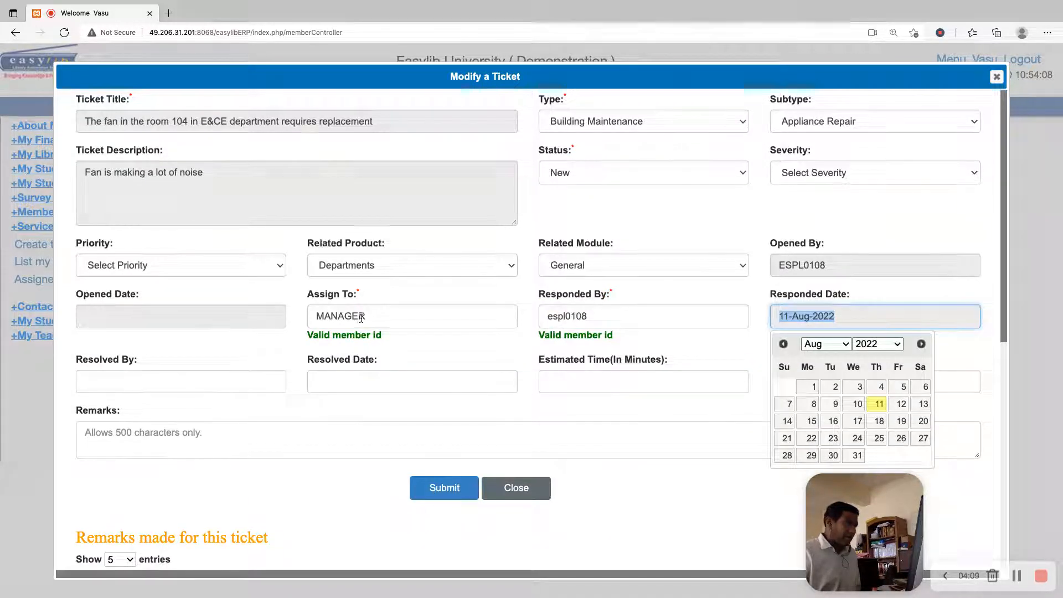
key("ctrl+c")
key("Tab")
key("ctrl+v")
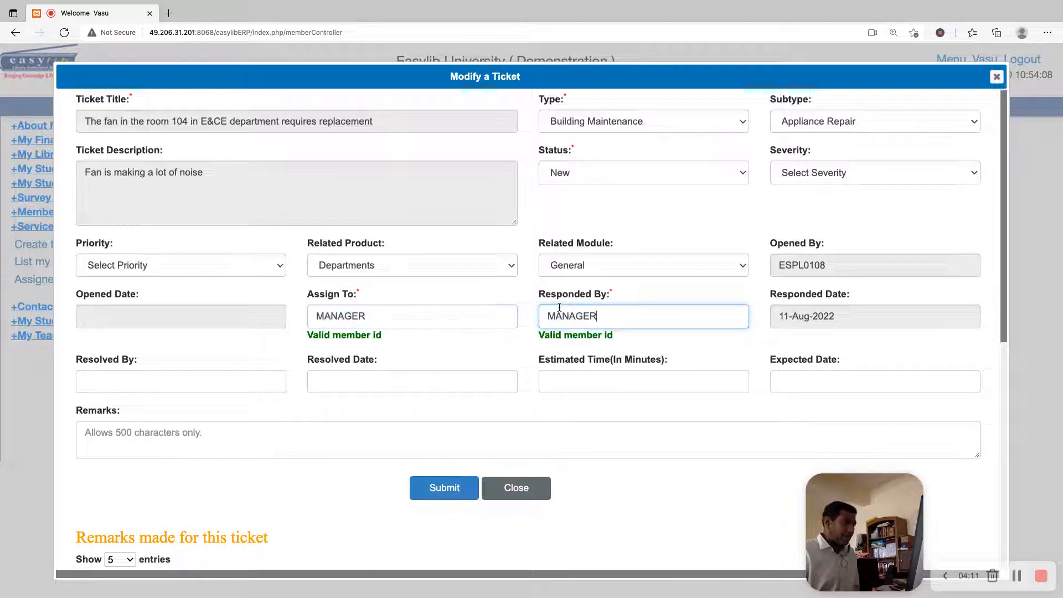
key("Tab")
left_click(446, 481)
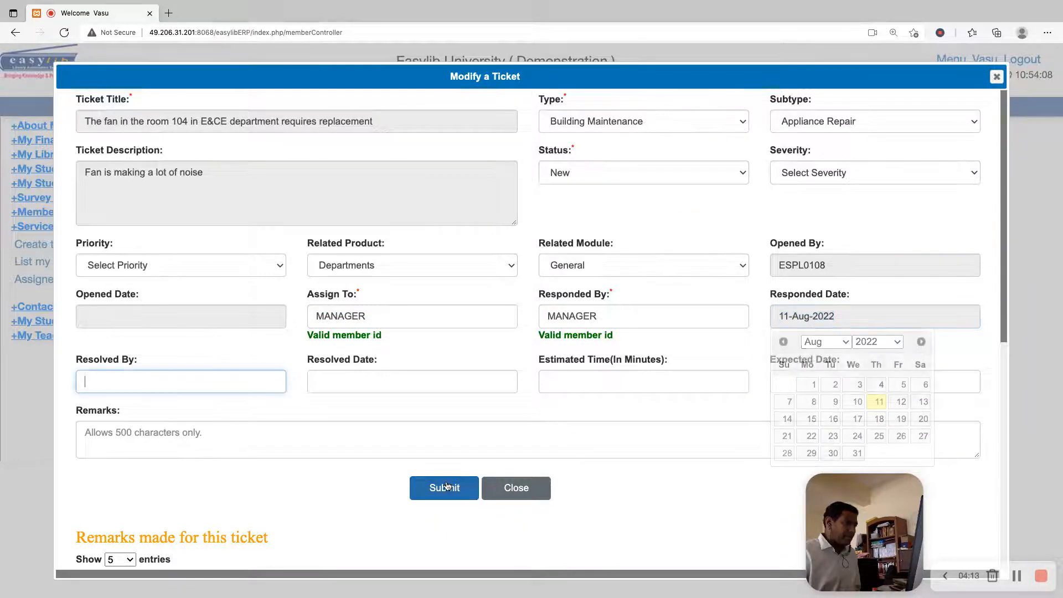
Enter manager as Resolved By for the fan ticket, submit the changes and dismiss the message
left_click(221, 378)
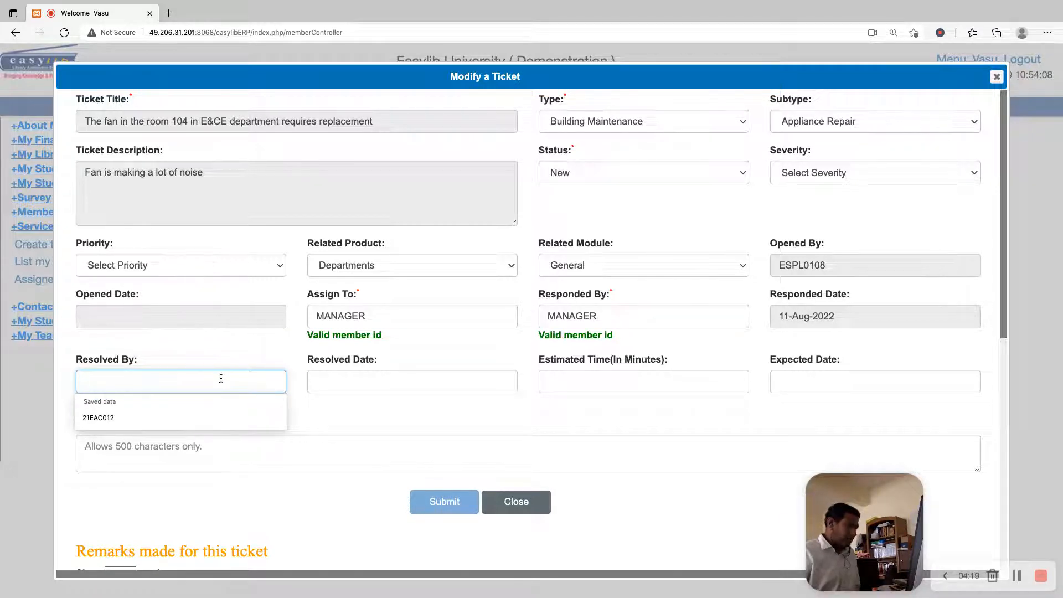
key("shift+Tab")
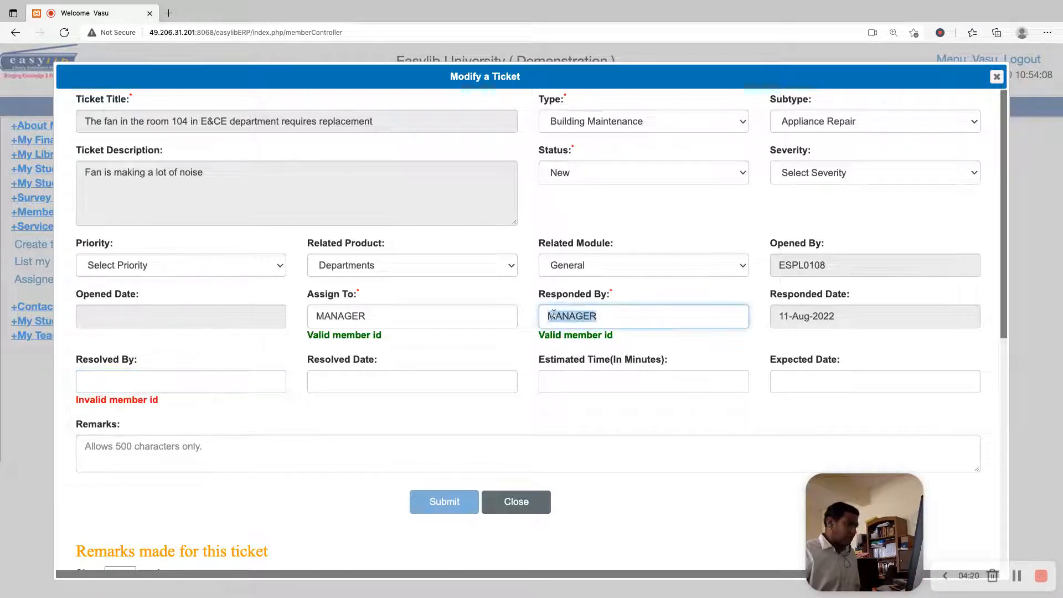
left_click(139, 377)
type("managee")
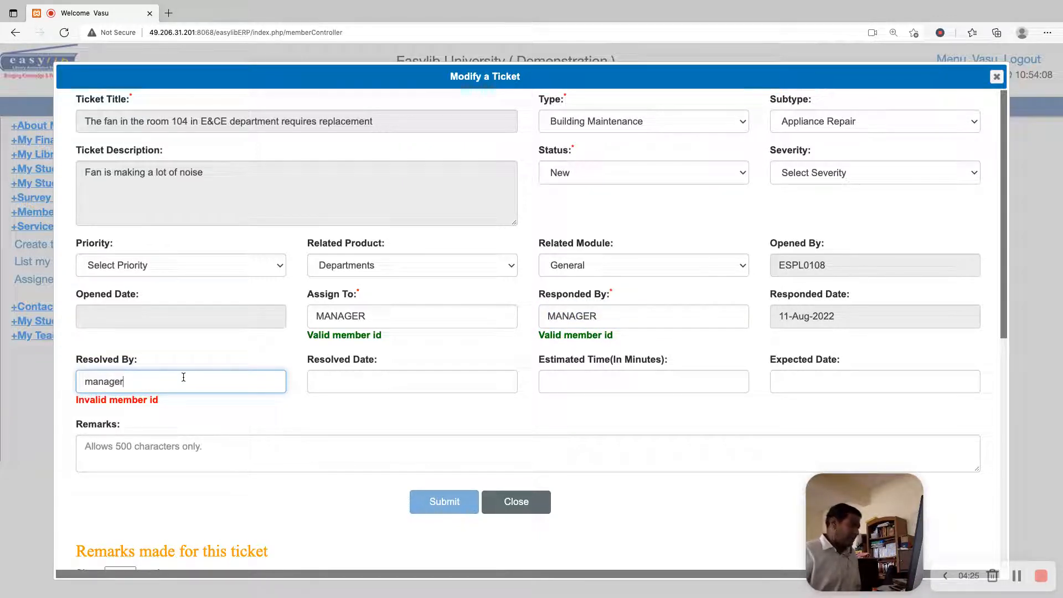
left_click(443, 501)
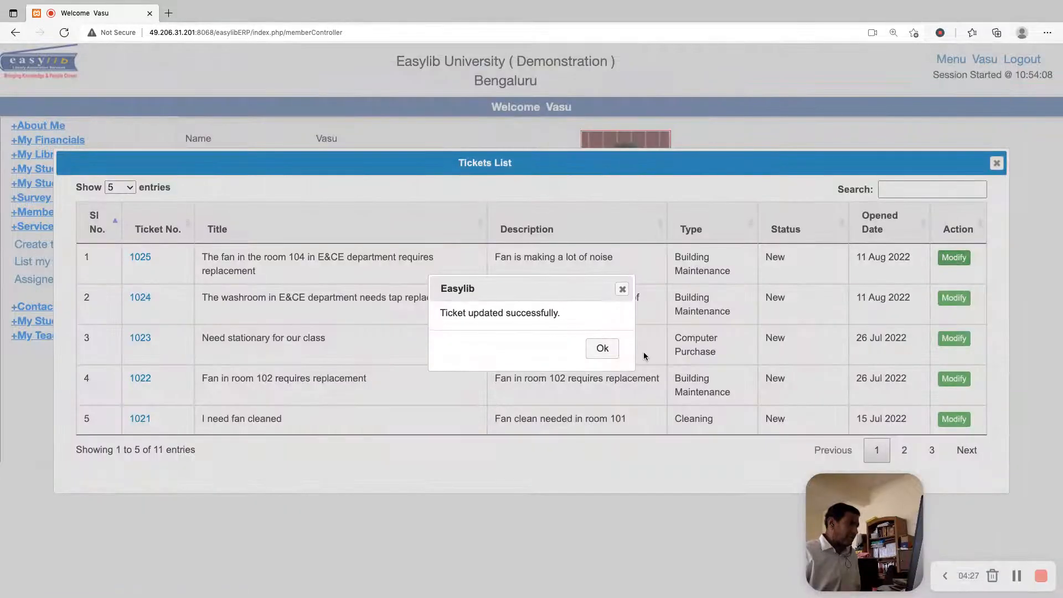
left_click(604, 349)
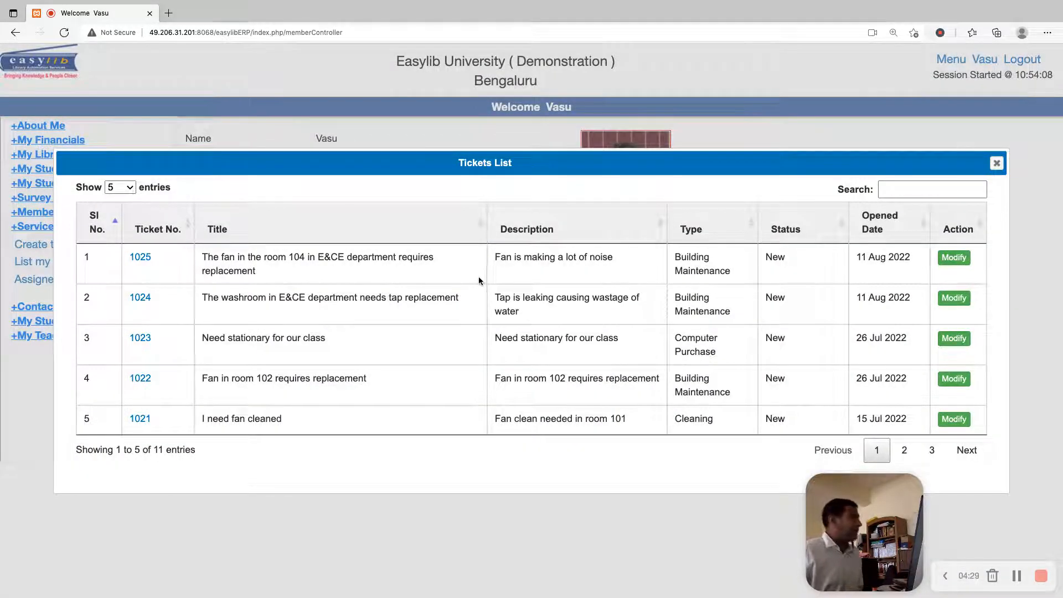
Log out of the member account and log in with the support account's username and password
left_click(997, 163)
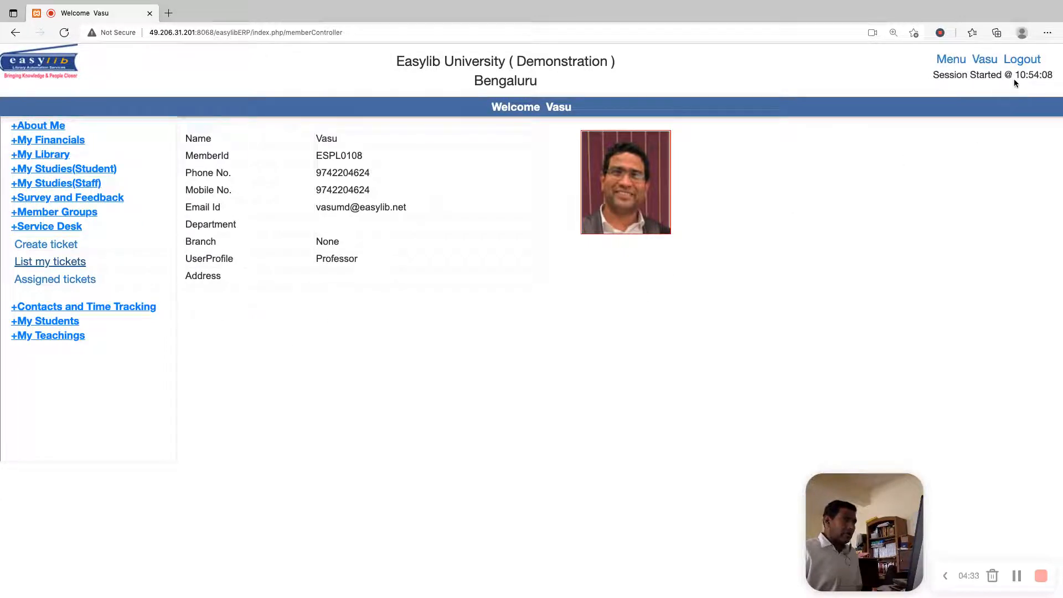
left_click(1022, 60)
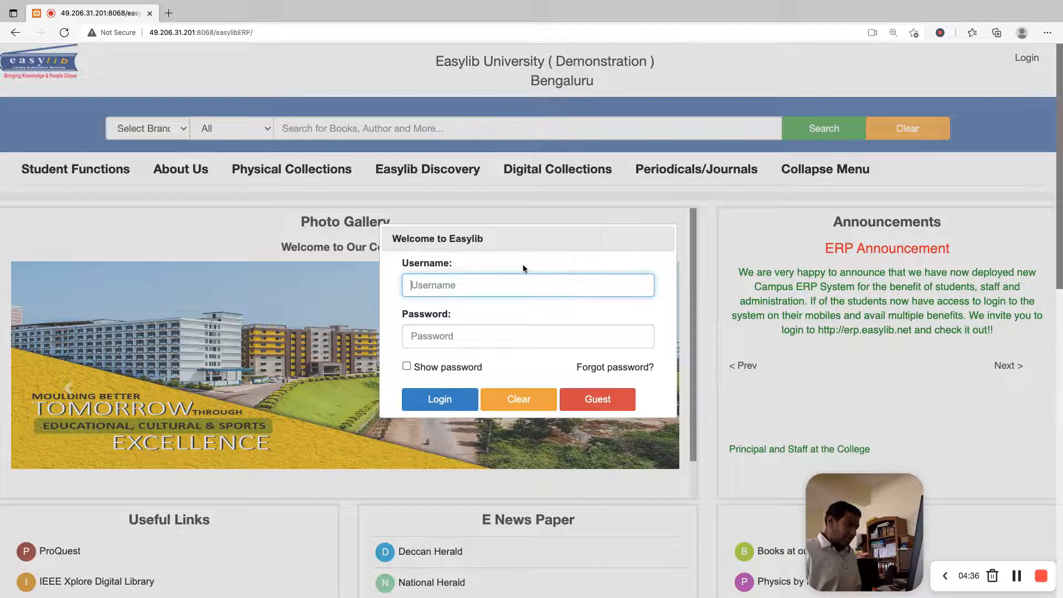
type("VASUMD")
key("Tab")
type("•••••••")
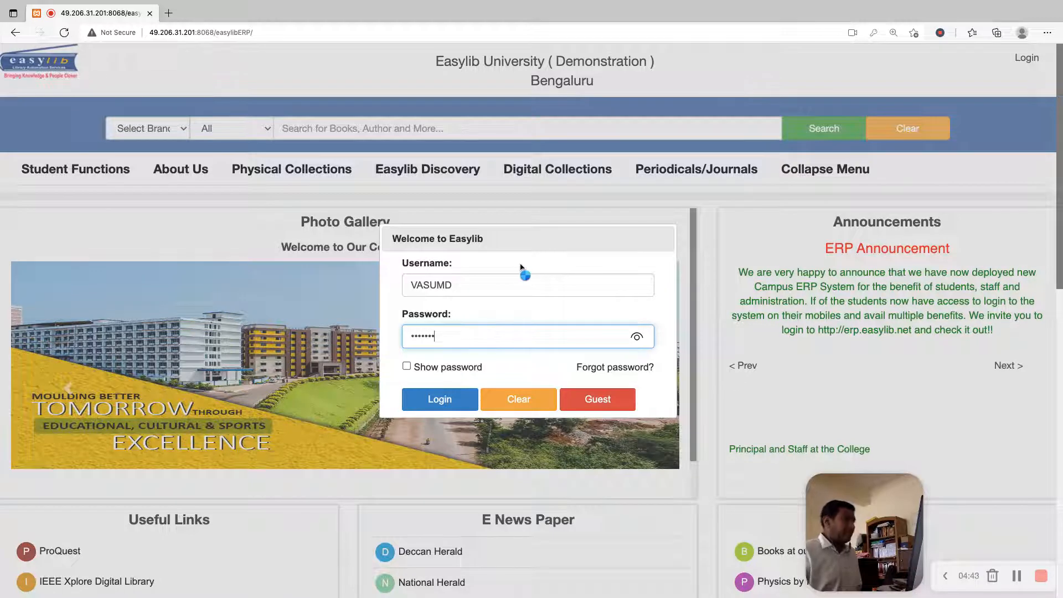
key("Return")
key("Return")
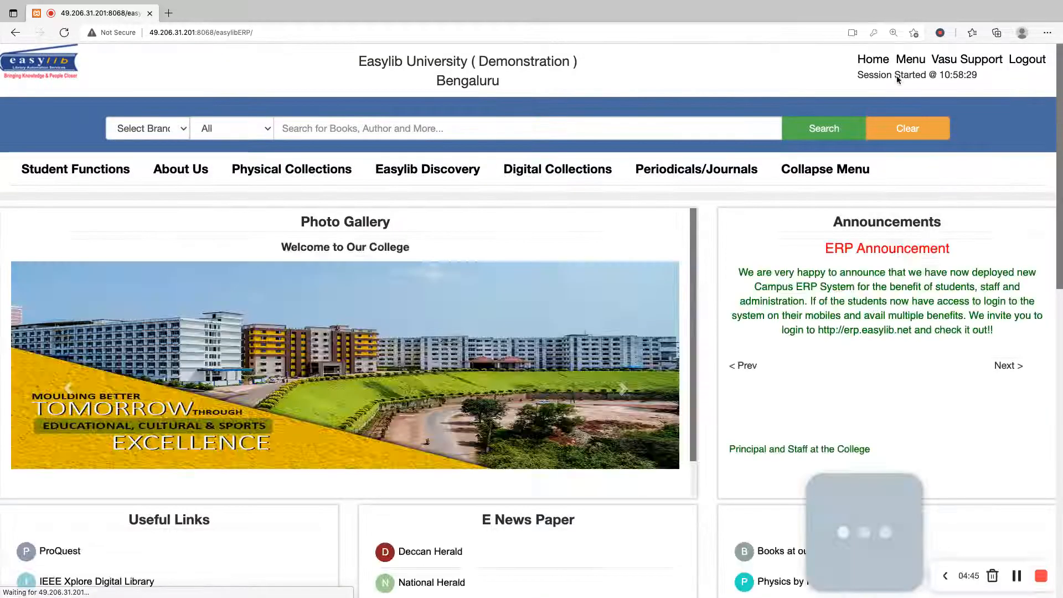
Find "service" in the list of modules and open the Service Desk module
left_click(910, 59)
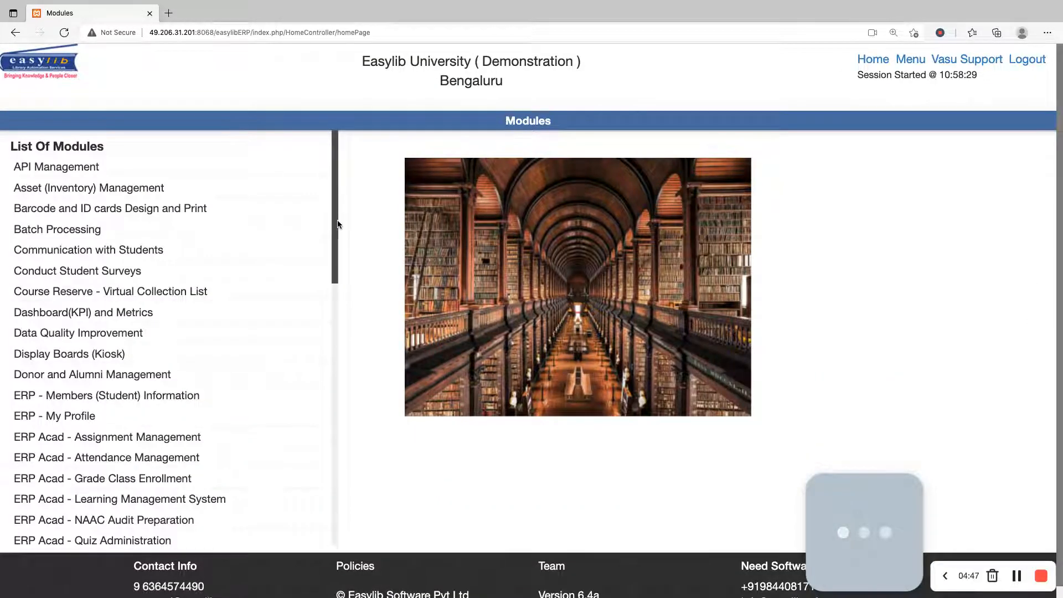
key("super+f")
type("service")
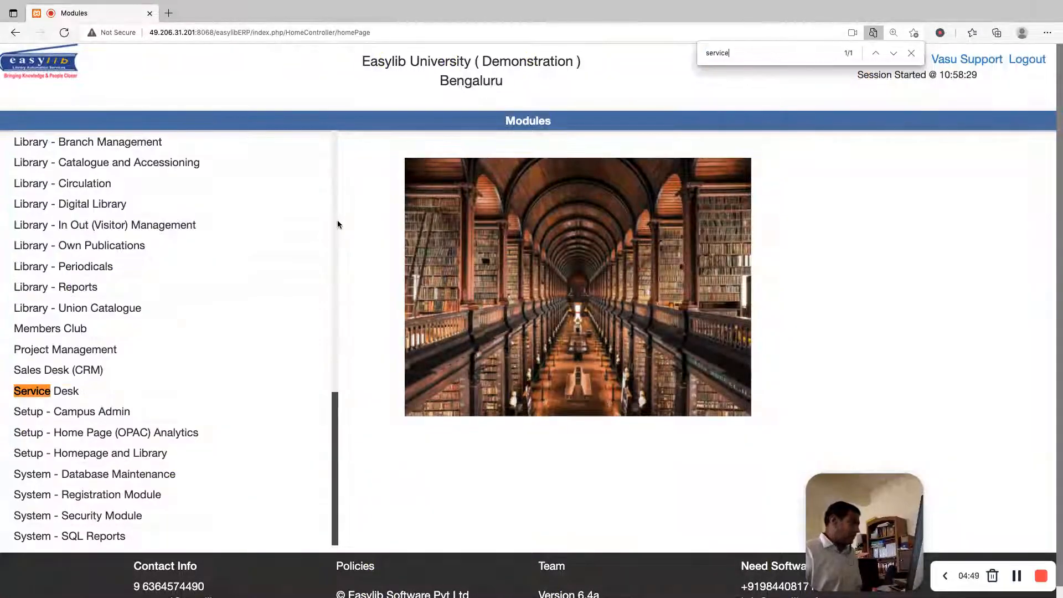
left_click(61, 391)
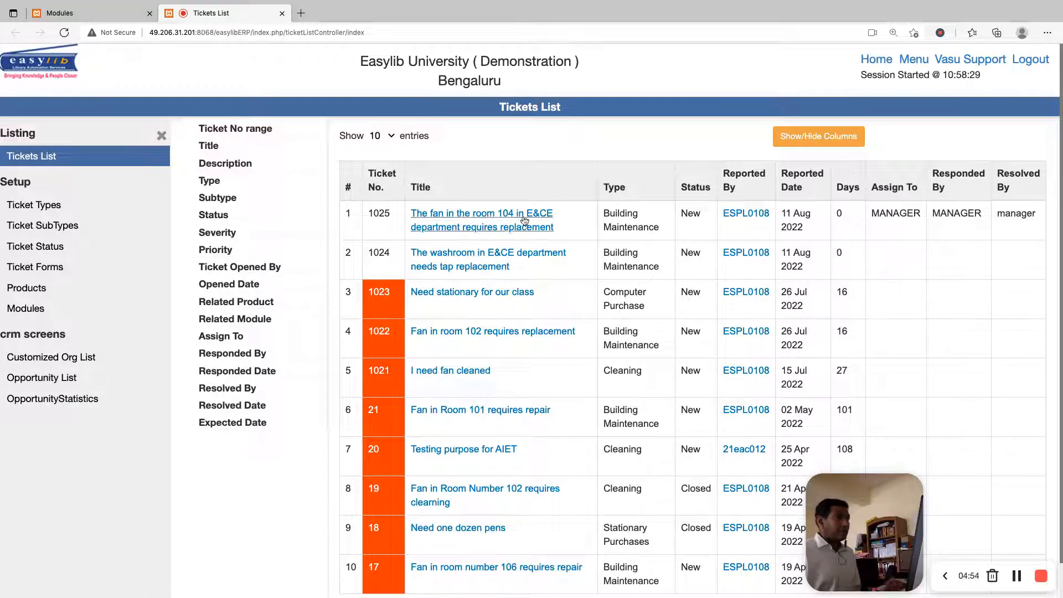
Return to the list of modules, search it for "service" again and reopen the Service Desk module
left_click(913, 59)
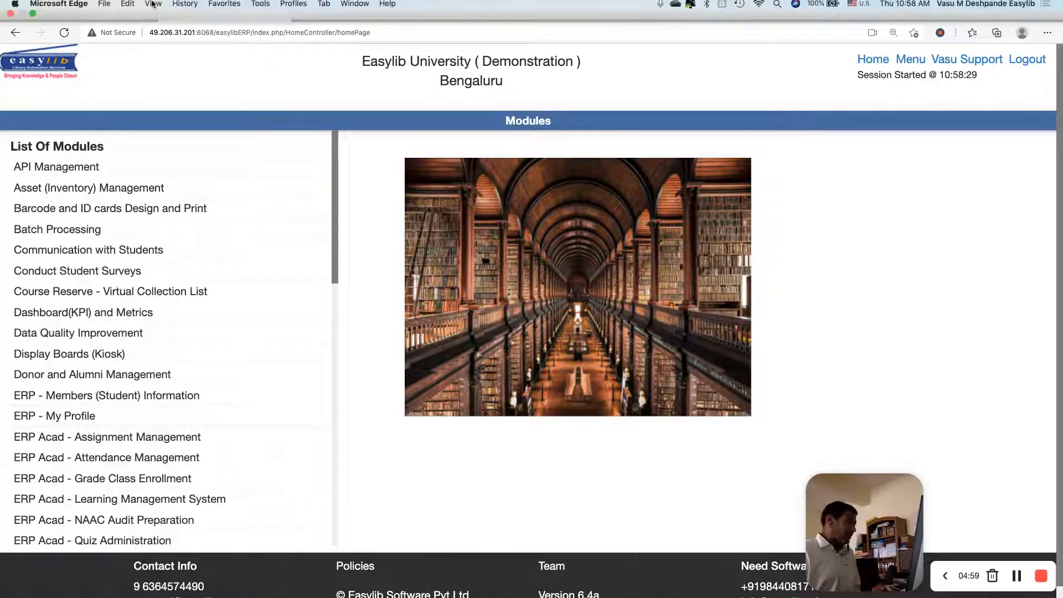
key("super+f")
left_click(202, 38)
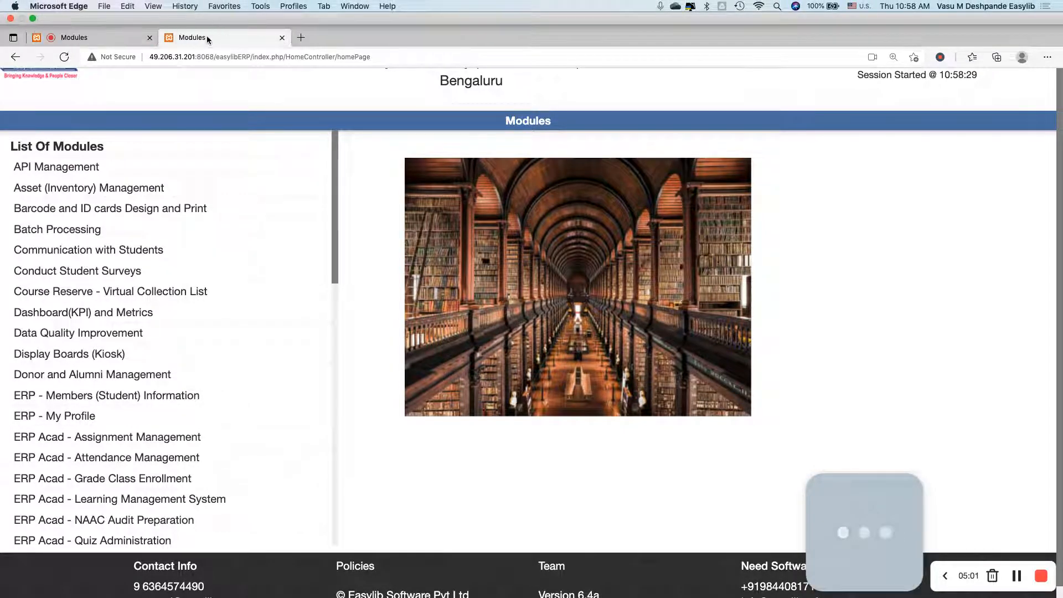
key("super+f")
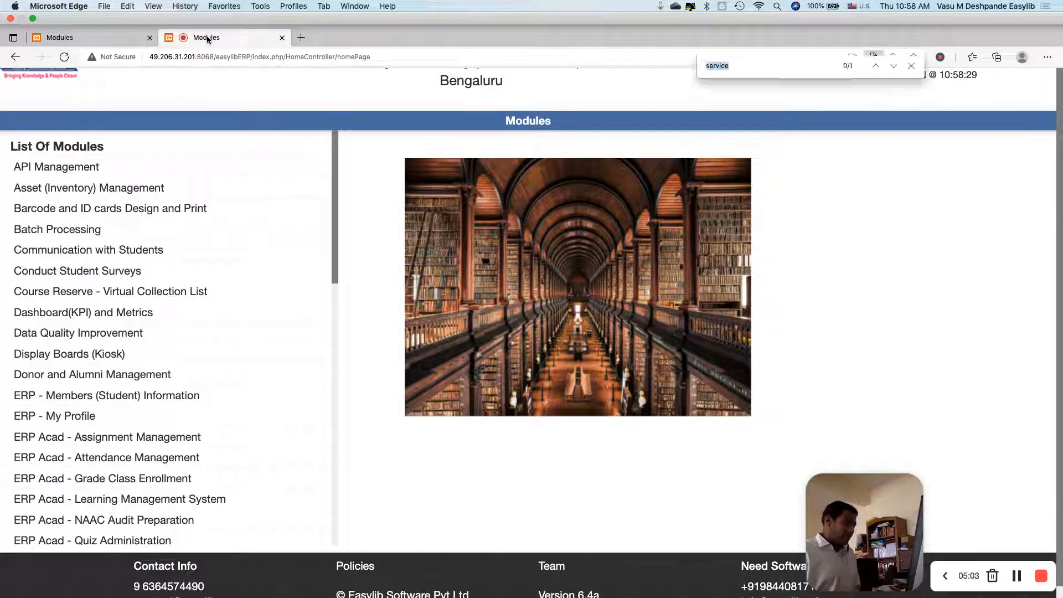
type("serv")
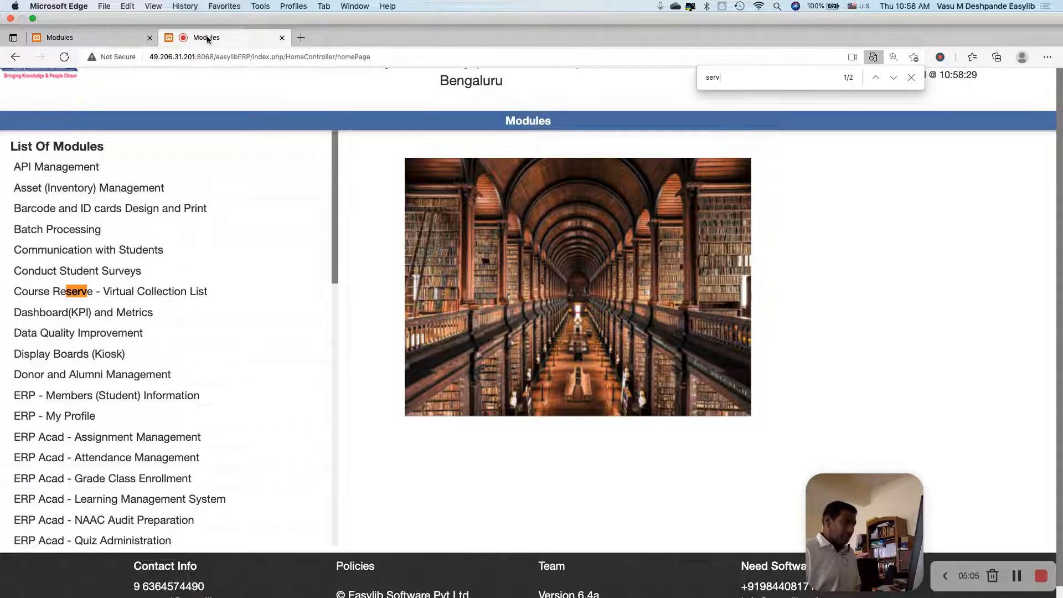
type("ice")
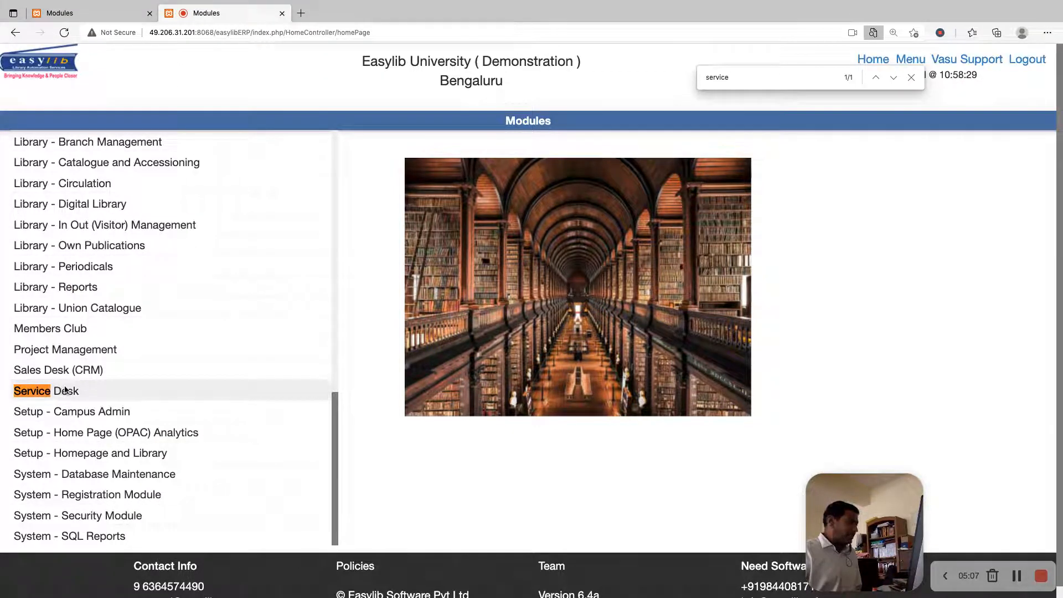
left_click(62, 392)
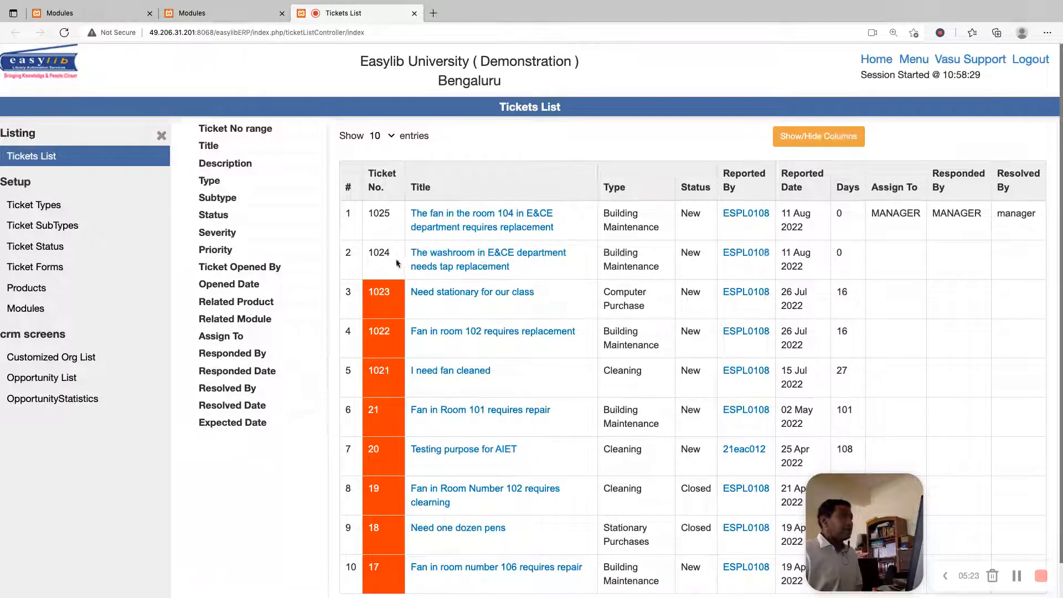
Open the washroom tap replacement ticket for modification and assign it to PLUMBER
left_click(459, 262)
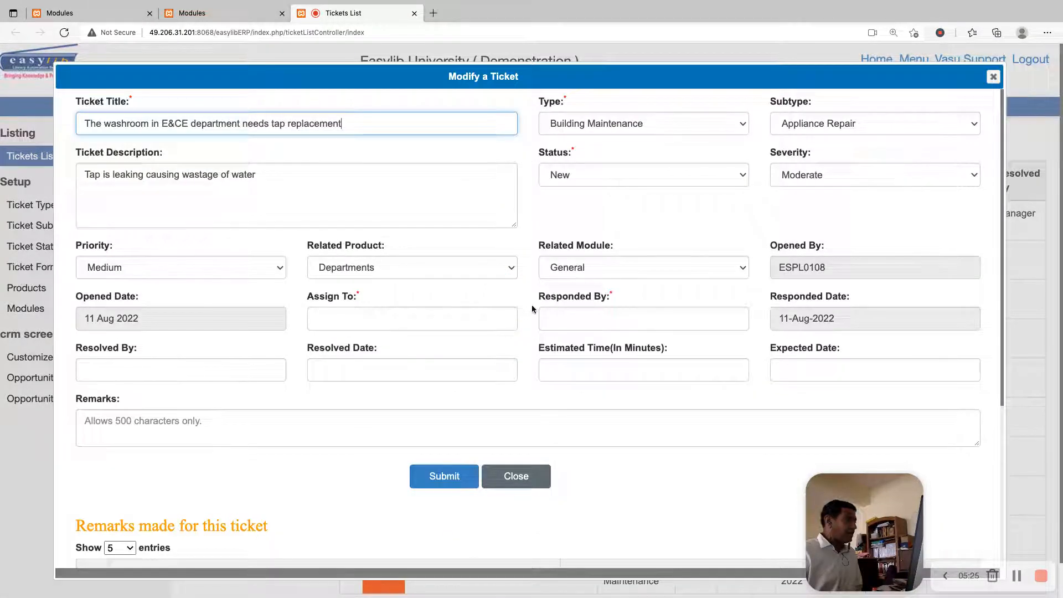
left_click(427, 323)
type("PLUMBER")
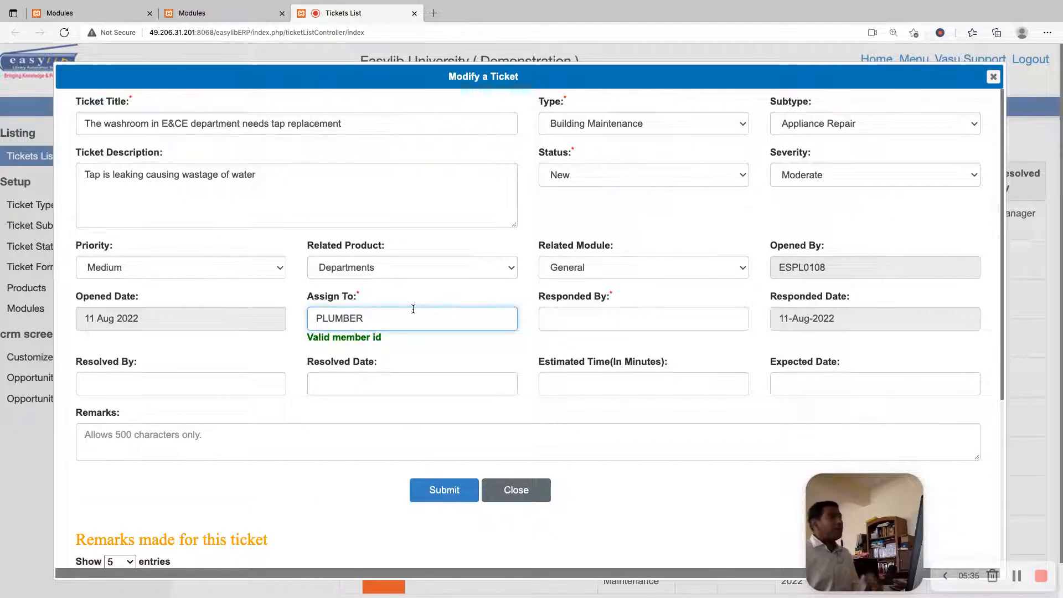
Set the washroom tap ticket's Responded By to MANAGER
left_click(567, 311)
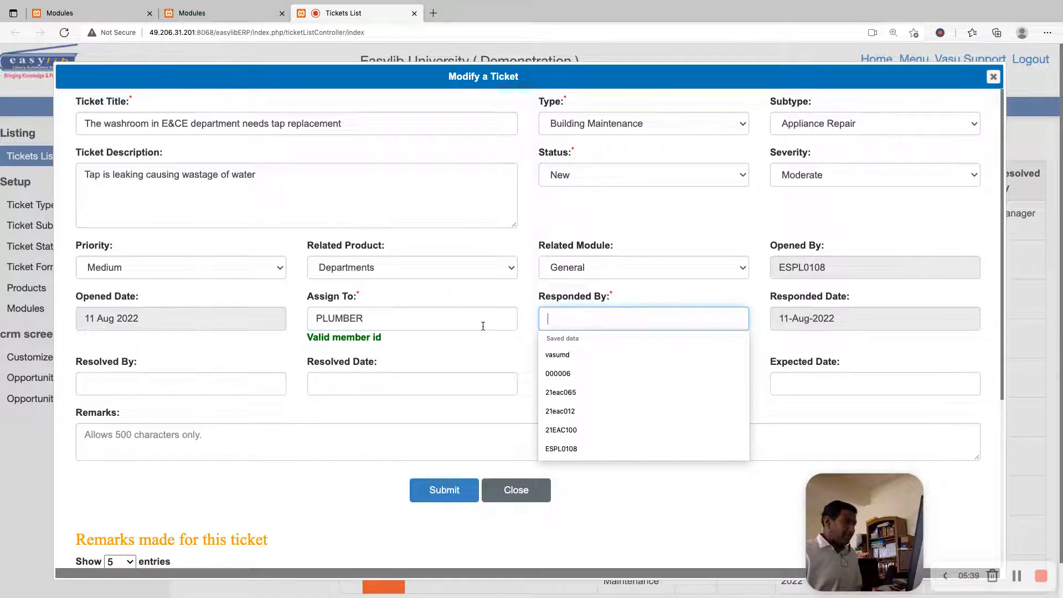
type("manag")
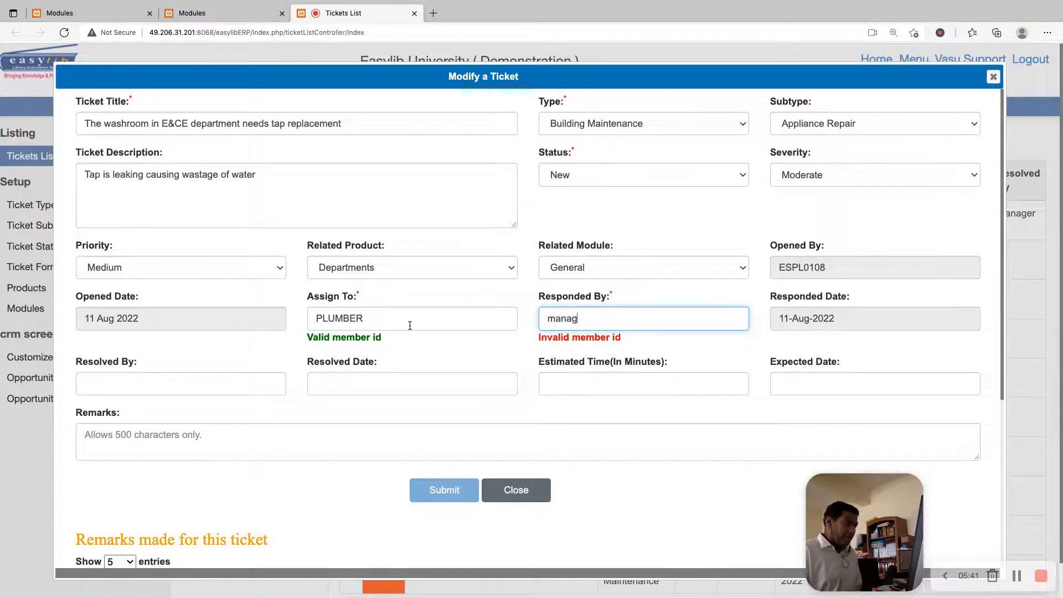
key("BackSpace")
type("MANAGER")
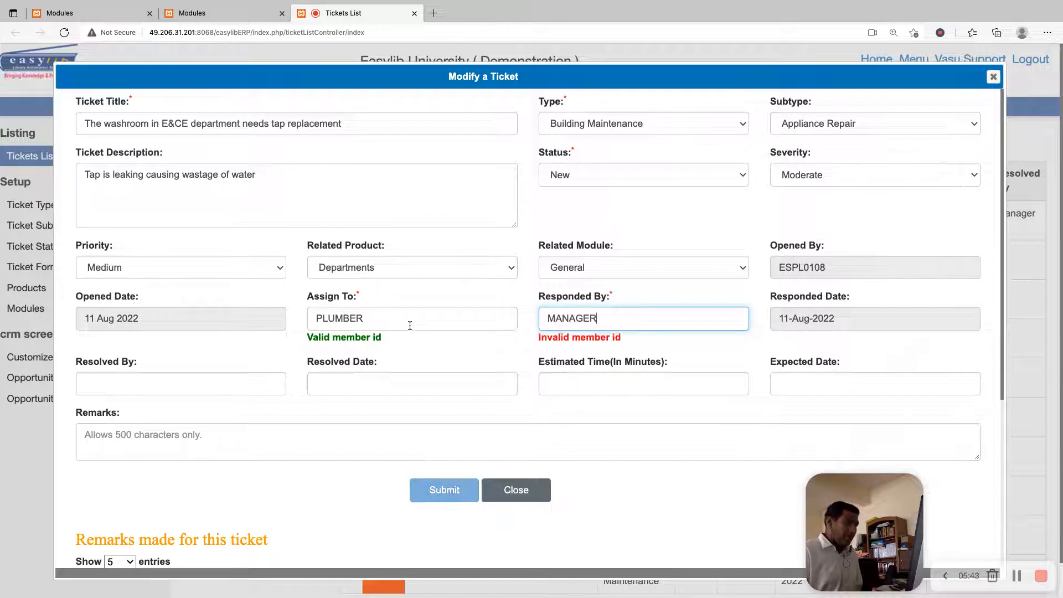
key("Tab")
Copy MANAGER from Responded By into Resolved By for the washroom tap ticket, and submit the changes
left_click(156, 378)
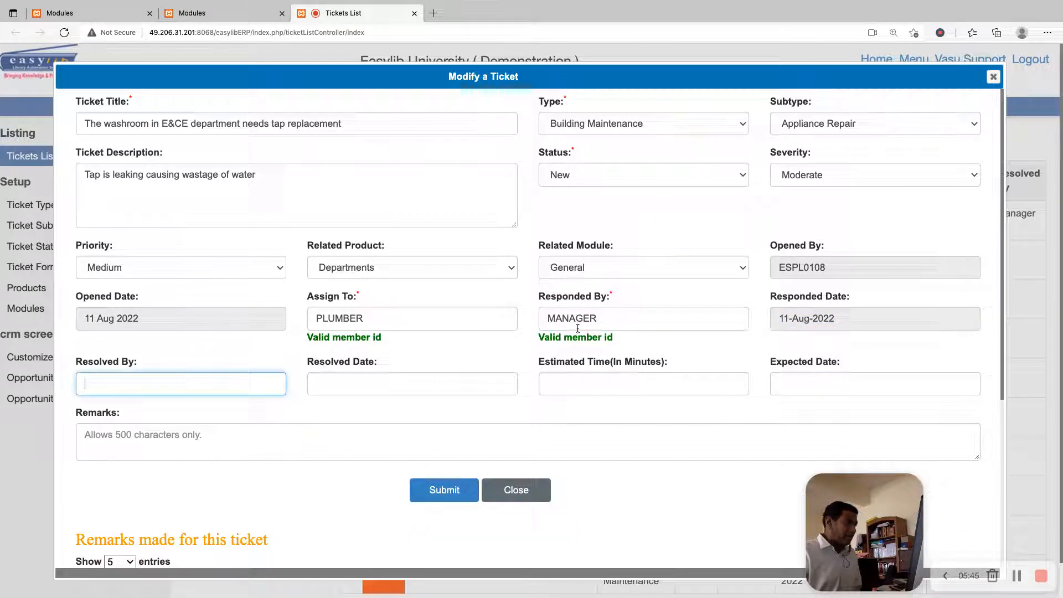
double_click(564, 318)
key("ctrl+c")
left_click(278, 378)
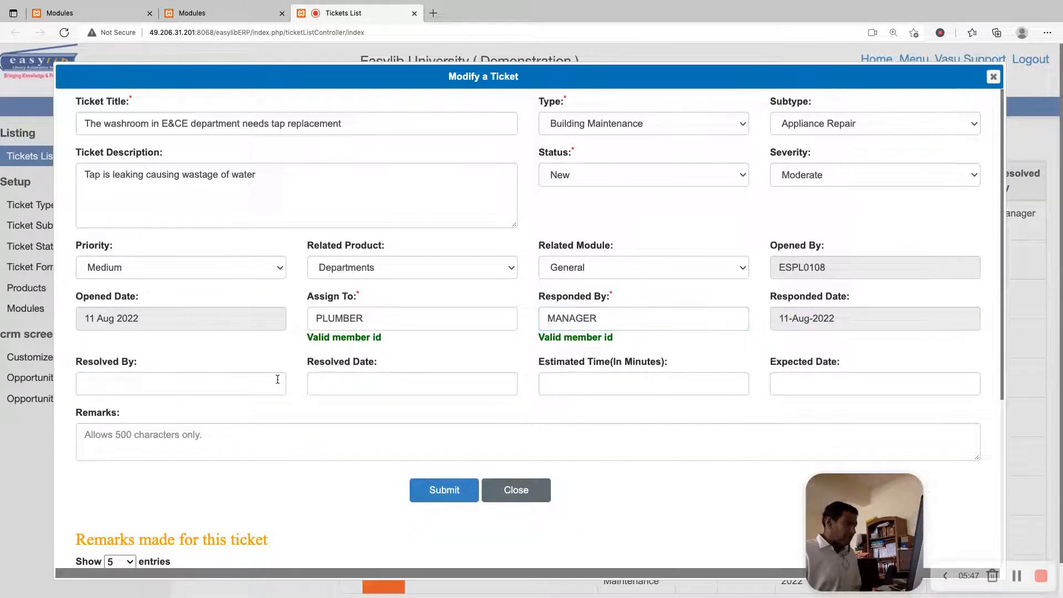
key("ctrl+v")
left_click(339, 379)
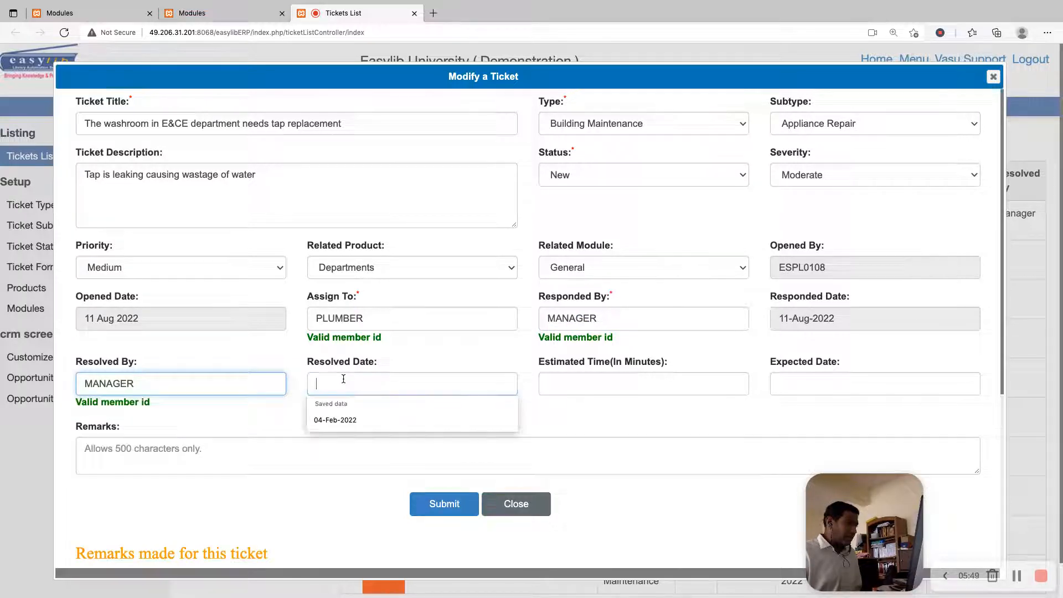
left_click(659, 453)
left_click(459, 505)
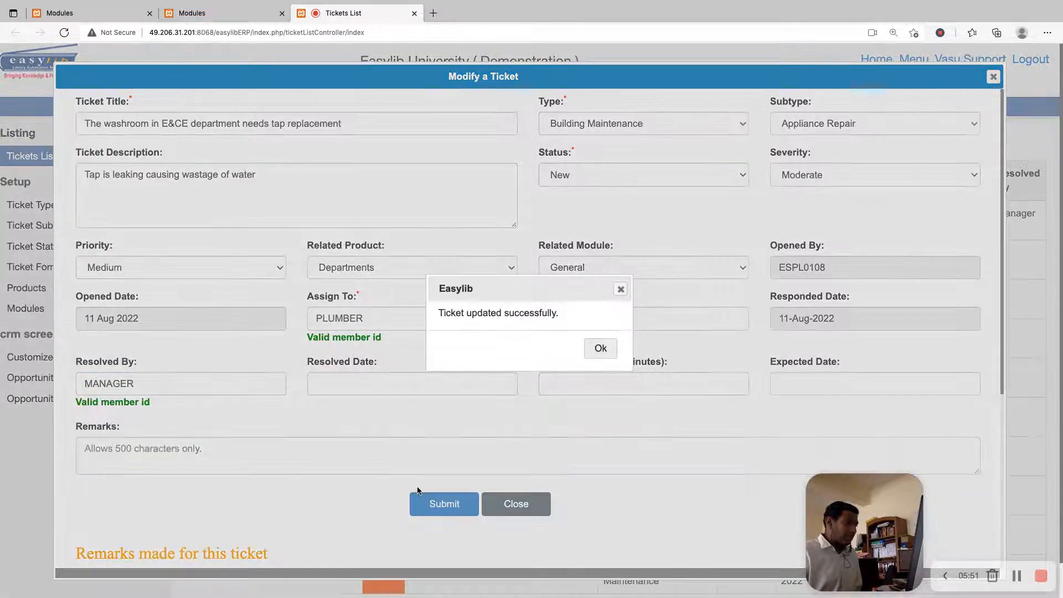
left_click(608, 358)
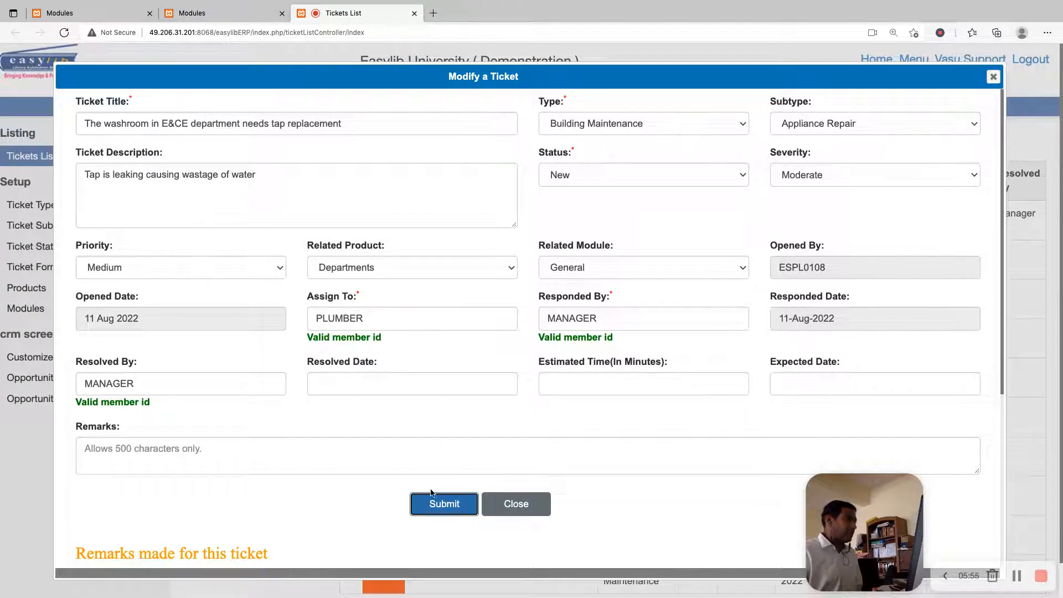
Submit the washroom tap ticket's changes, and reload the tickets list to check whom the two newest tickets are assigned to
left_click(443, 503)
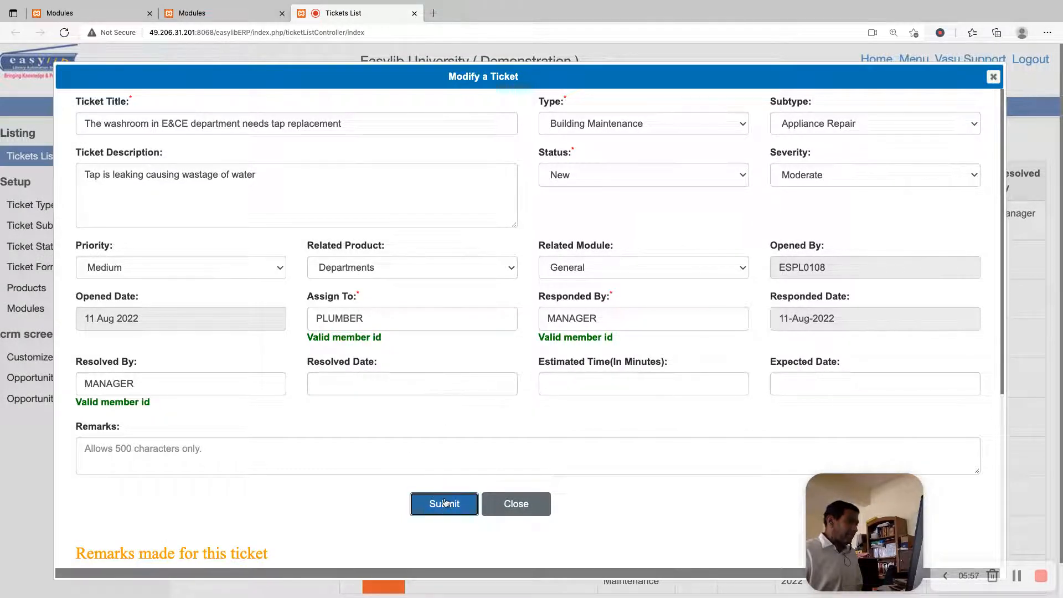
left_click(601, 349)
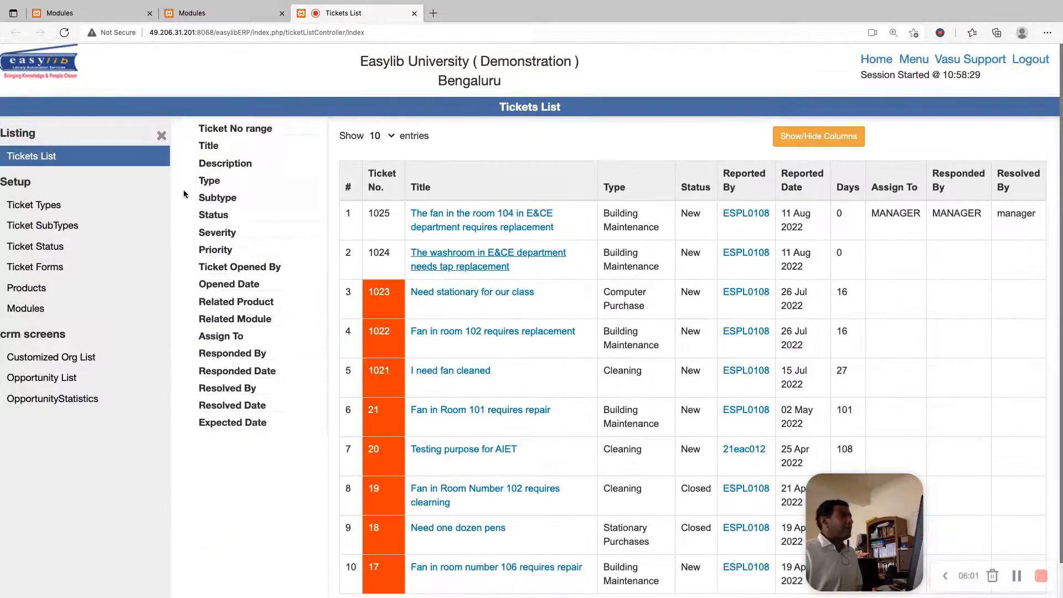
left_click(57, 157)
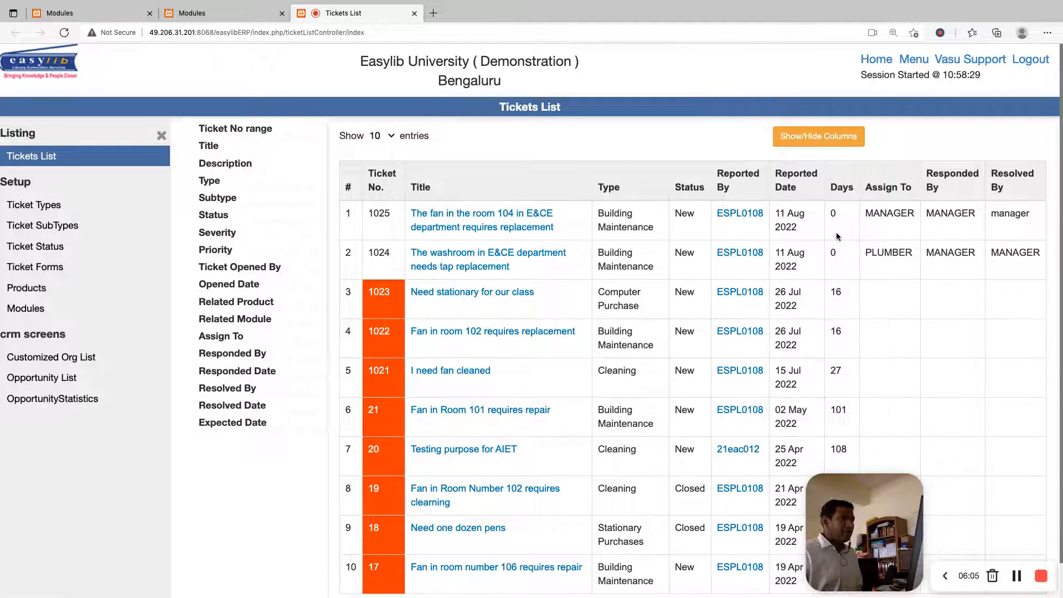
double_click(895, 215)
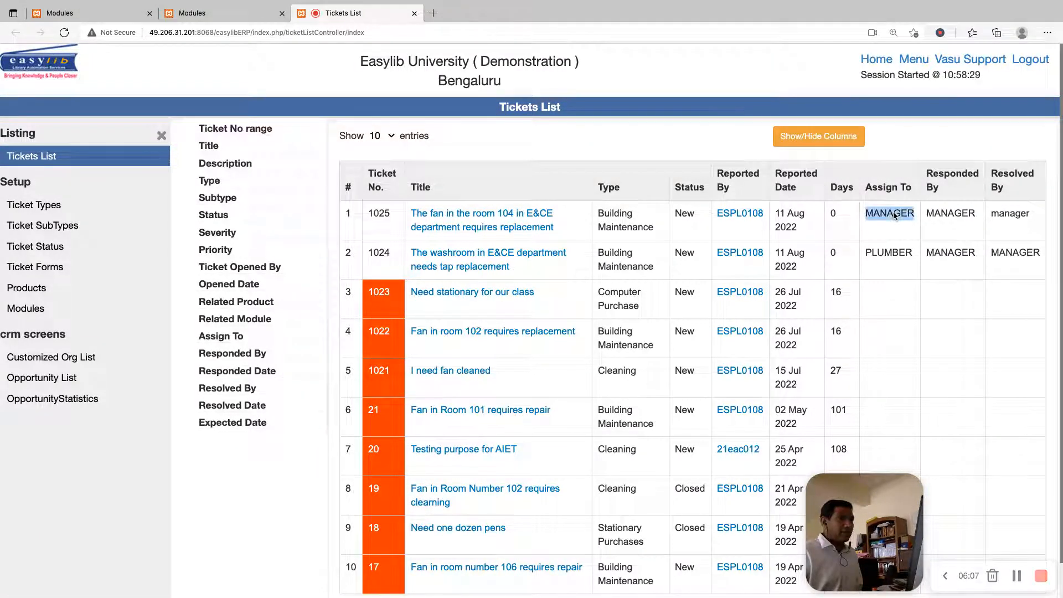
double_click(895, 251)
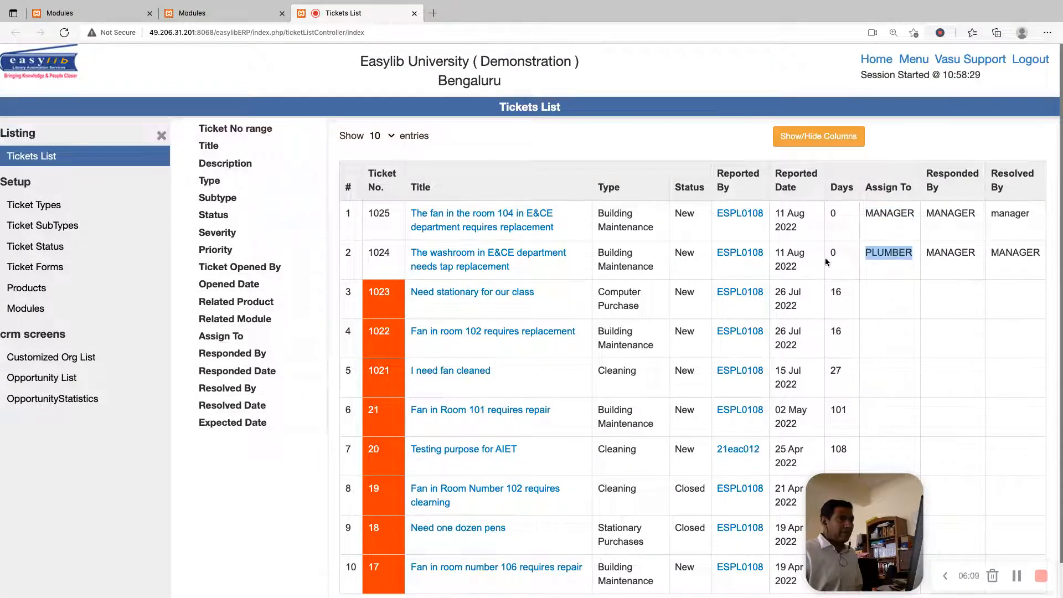
Open the room 104 fan ticket, set its status to Responded, choose a severity and submit the update
left_click(499, 220)
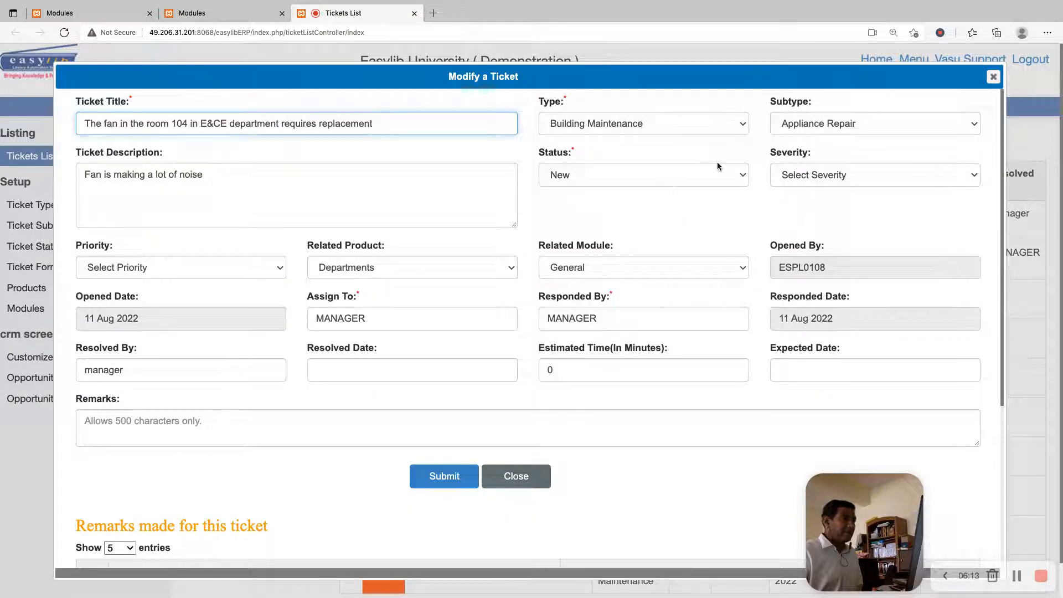
left_click(664, 176)
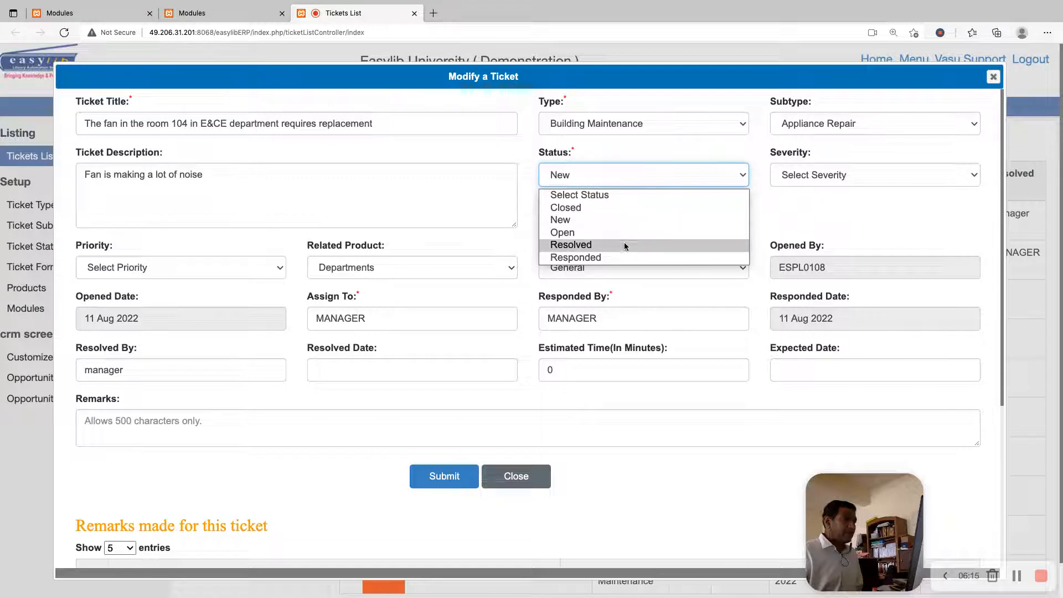
left_click(624, 256)
left_click(822, 175)
left_click(813, 217)
left_click(705, 211)
left_click(445, 476)
left_click(601, 350)
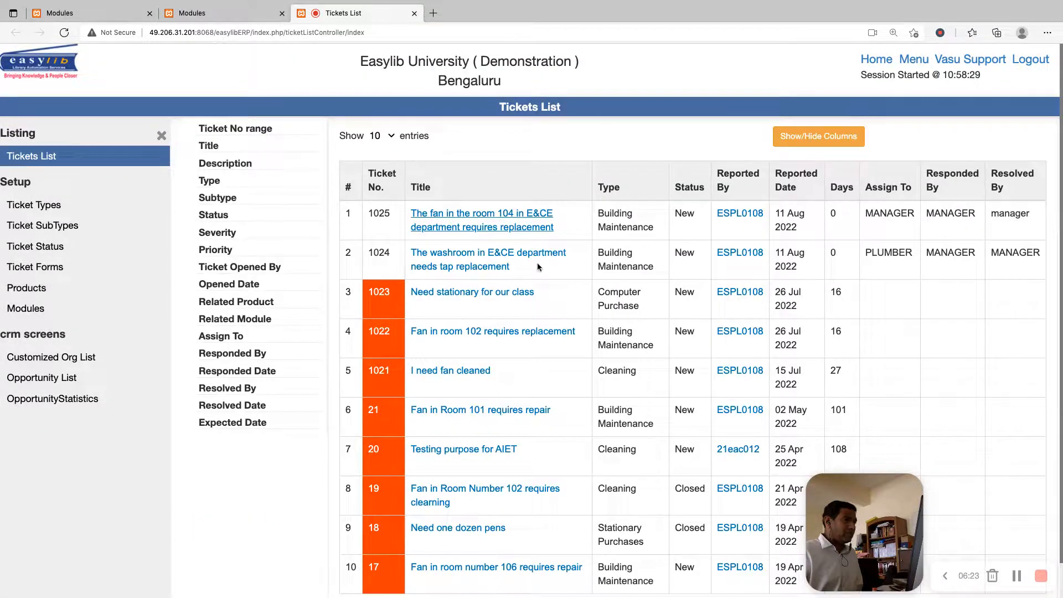
Set the washroom tap ticket's status to Responded, submit it, and check the status of both new tickets in the list
left_click(494, 256)
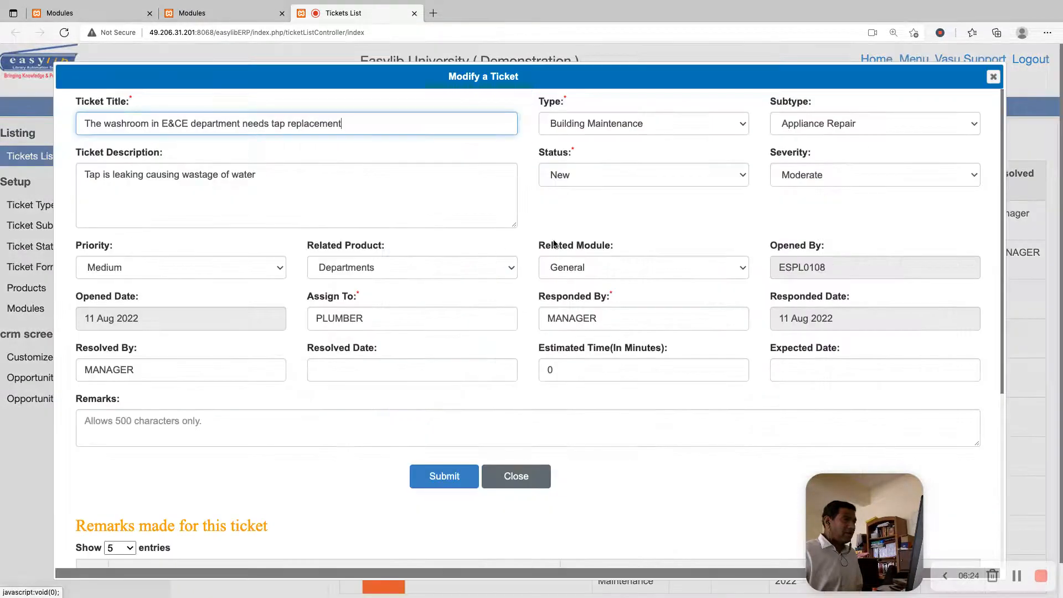
left_click(609, 172)
left_click(596, 258)
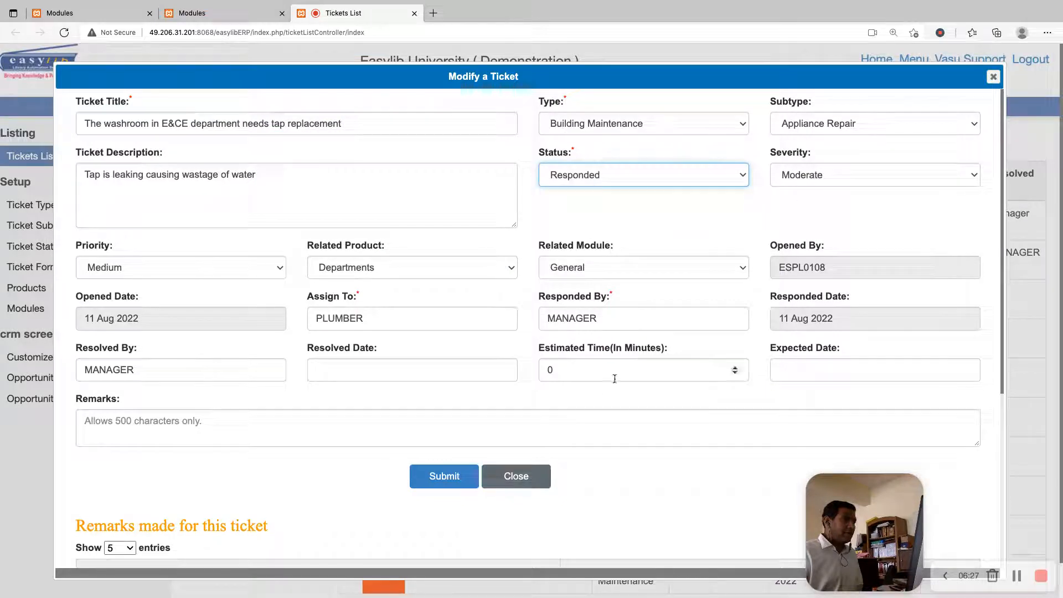
left_click(458, 477)
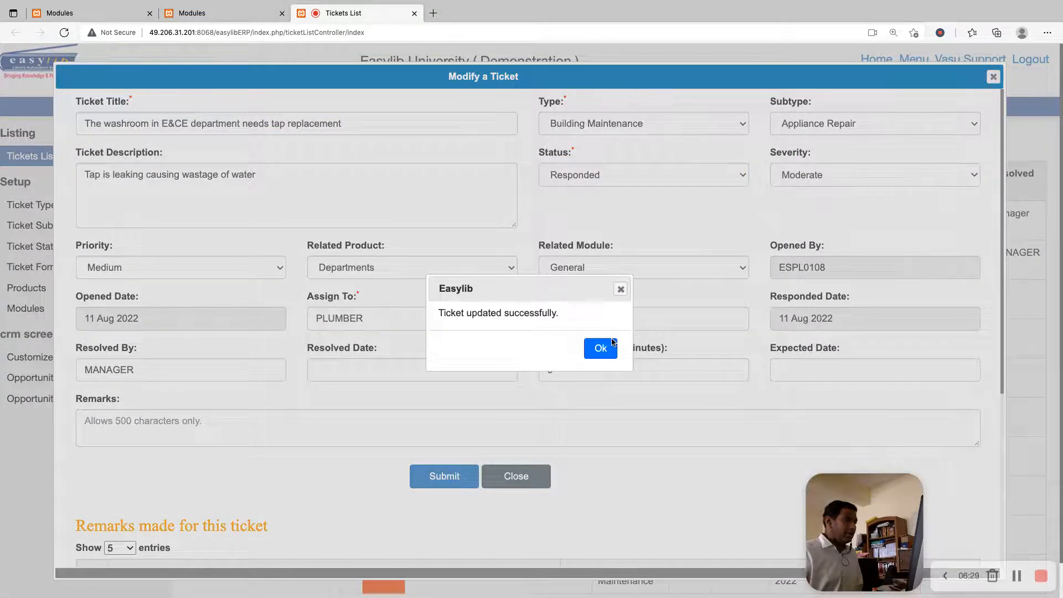
left_click(612, 346)
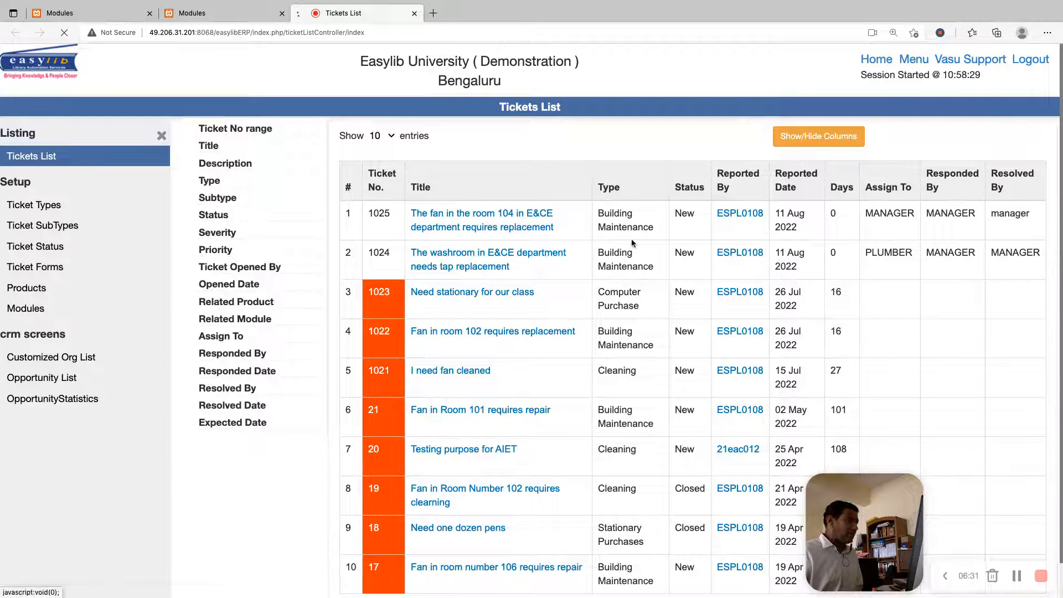
double_click(687, 215)
left_click(690, 250)
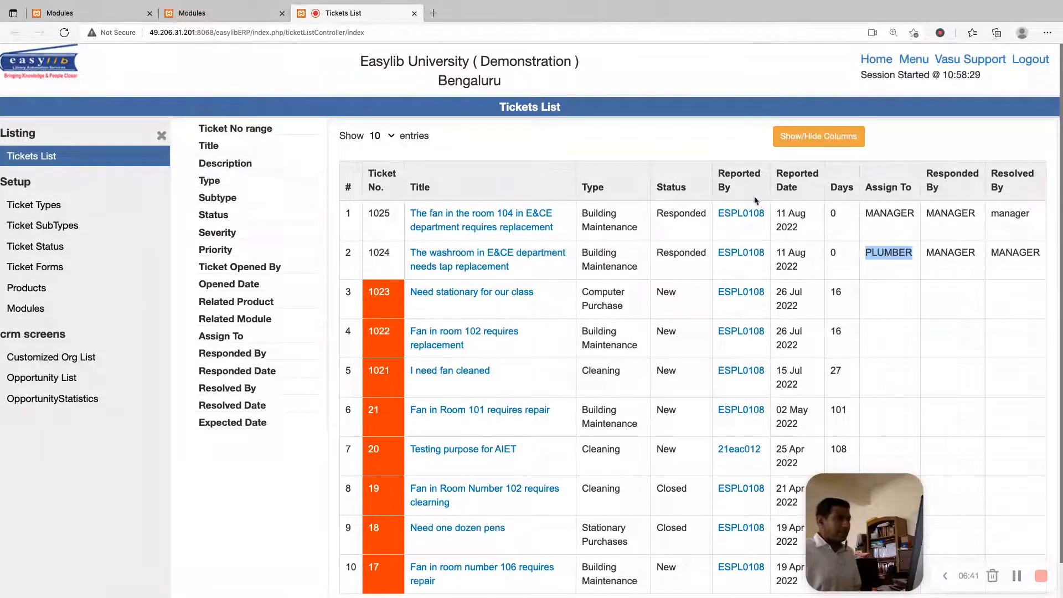
Log out and log in again with the username PLUMBER and the account password
left_click(1033, 59)
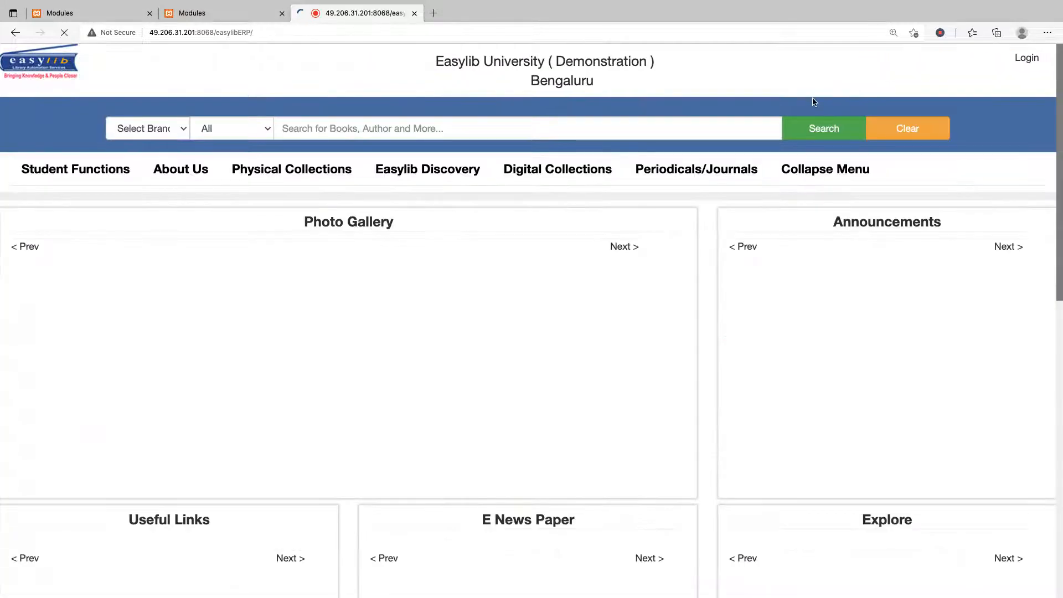
type("pl")
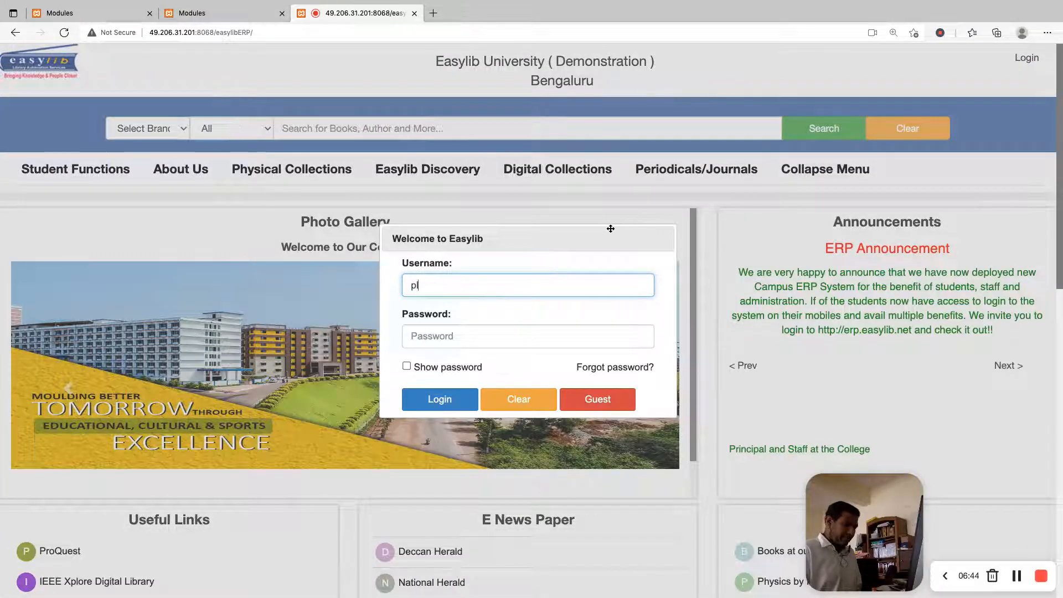
type("m")
key("BackSpace")
key("BackSpace")
key("BackSpace")
type("PLUMBER")
key("Tab")
type("•••")
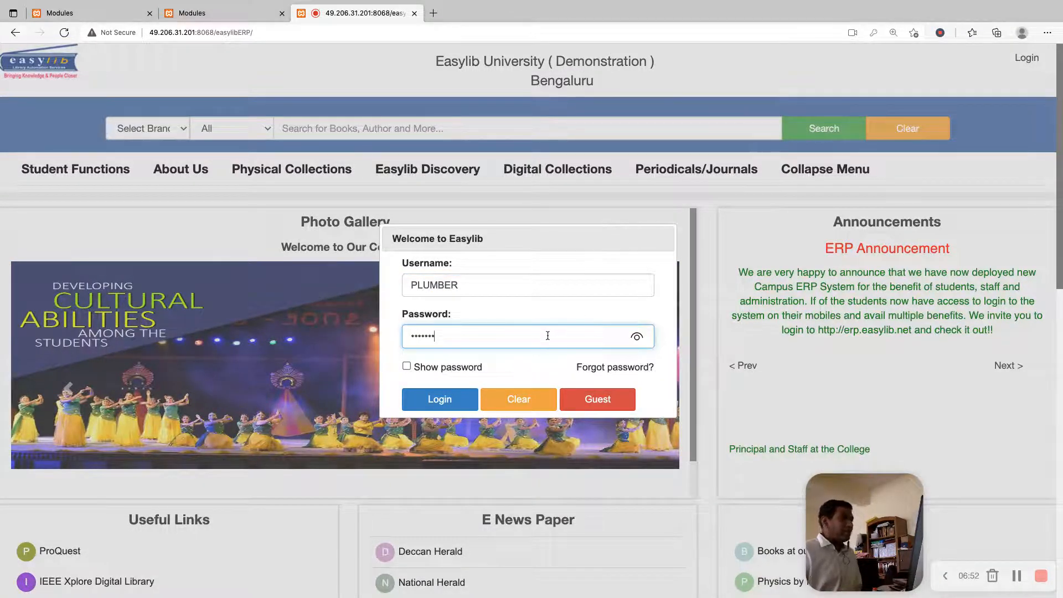
left_click(438, 400)
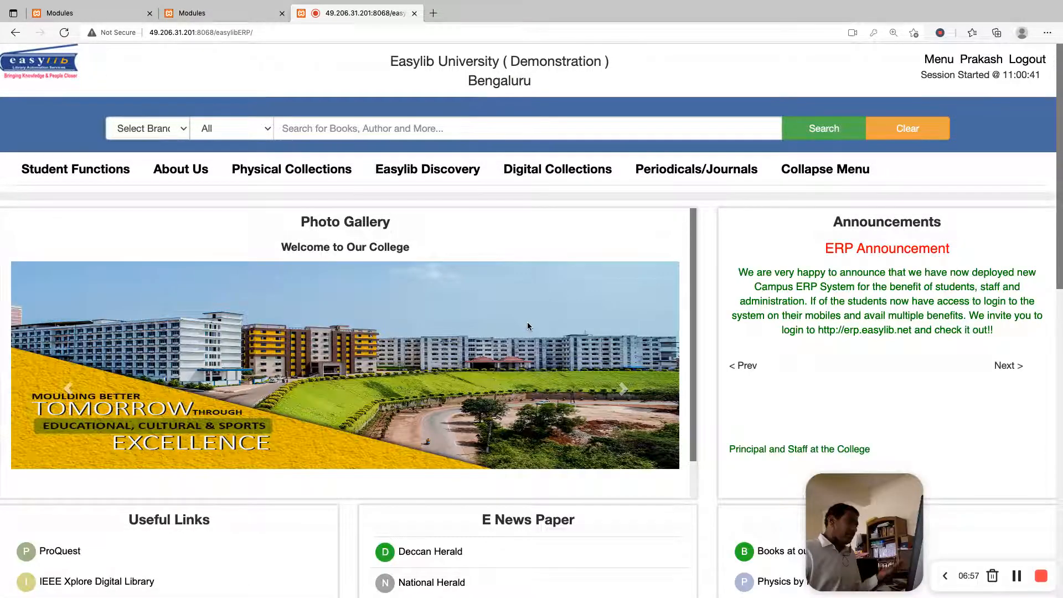
Open the member's own page, expand Service Desk, and view the list of tickets this member created
scroll(715, 327, "down", 10)
scroll(716, 318, "up", 10)
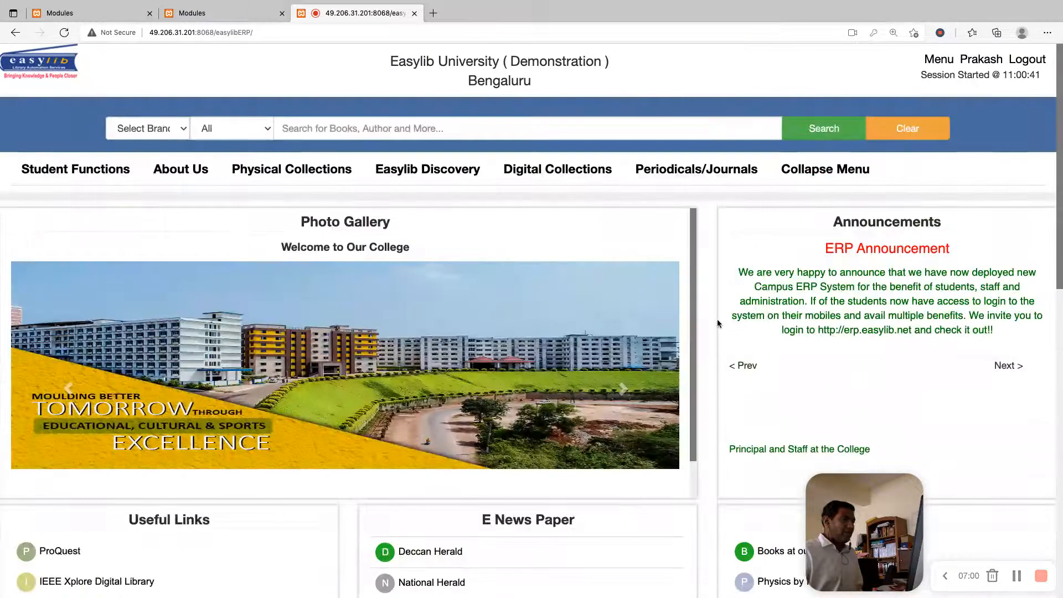
left_click(939, 59)
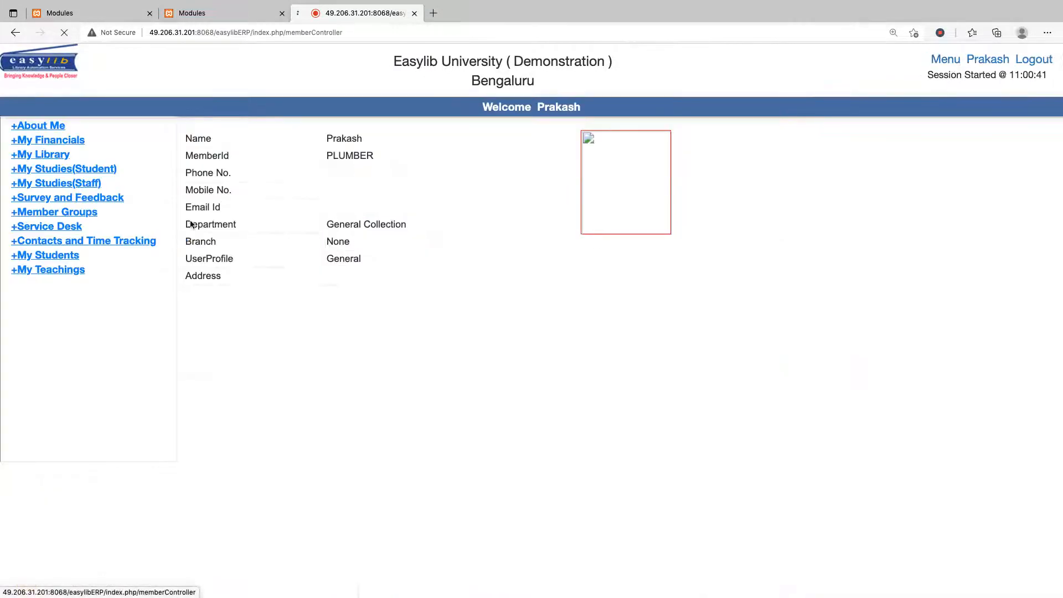
left_click(50, 226)
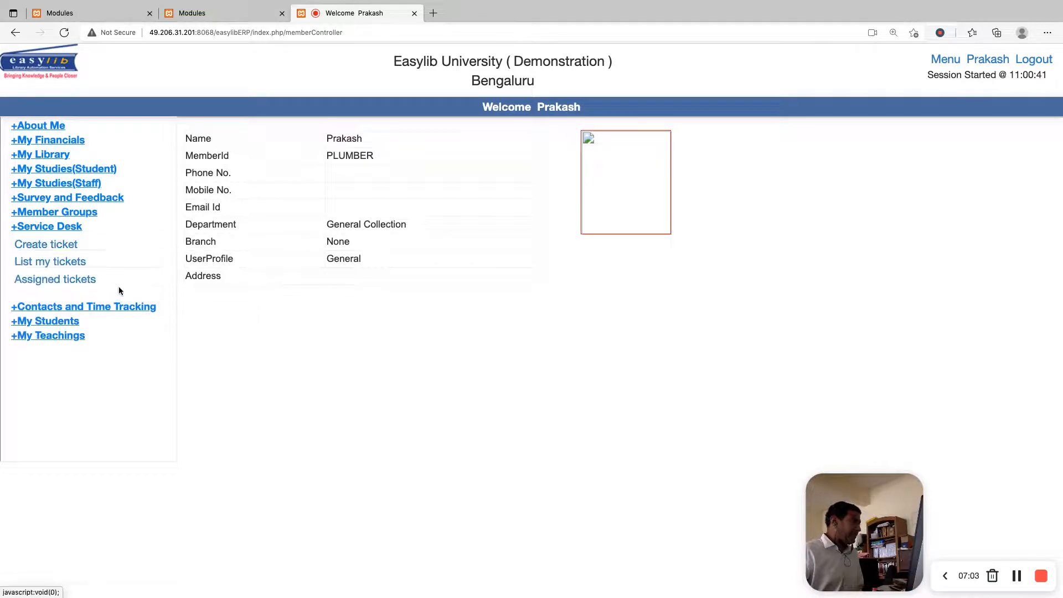
left_click(65, 268)
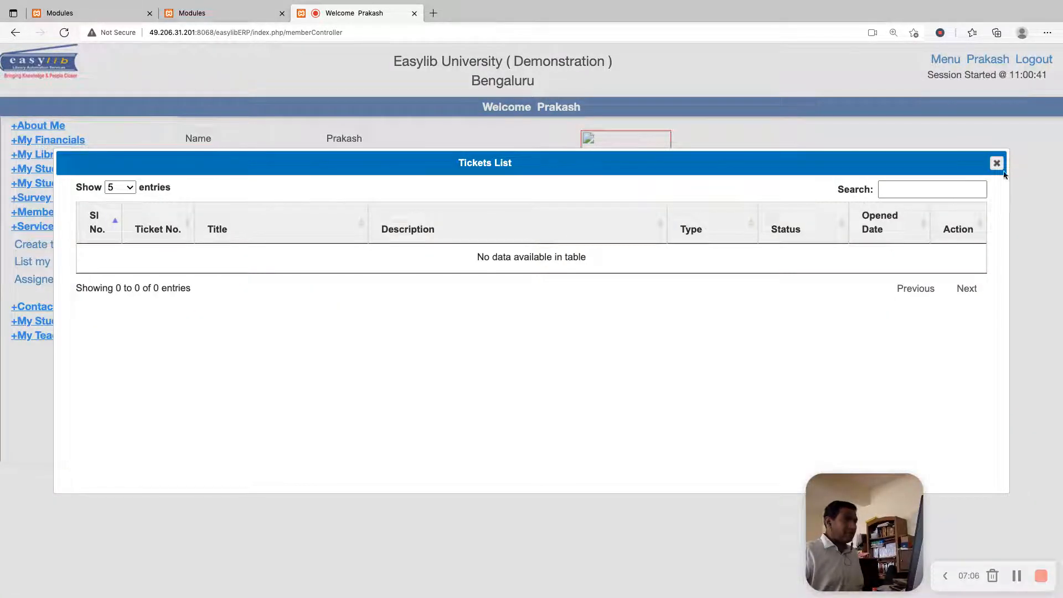
left_click(997, 162)
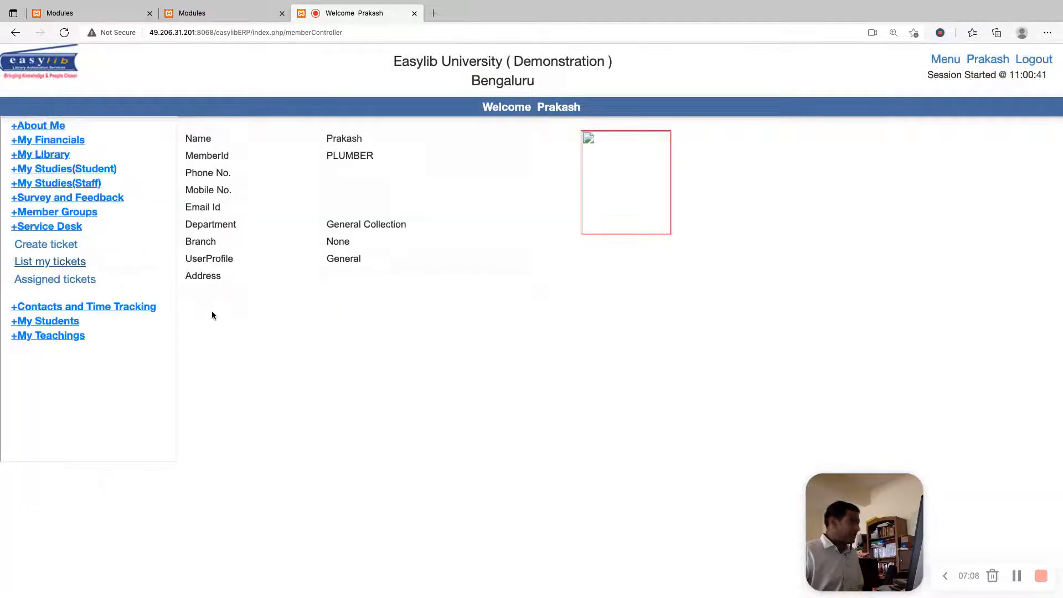
Compare the tickets assigned to the plumber with the member's own ticket list, closing each list after viewing
left_click(78, 282)
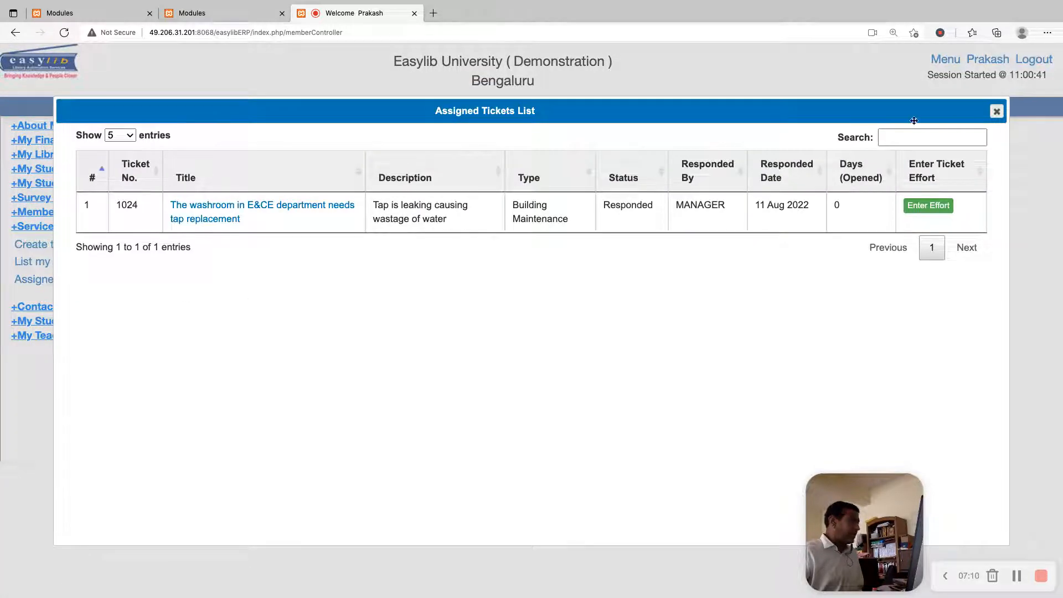
left_click(996, 111)
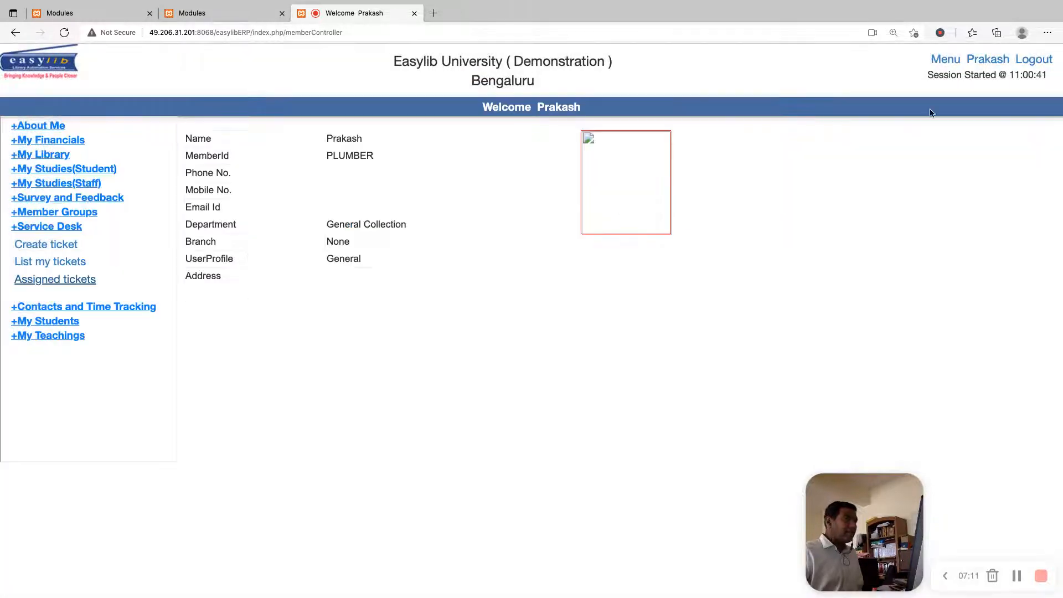
left_click(45, 264)
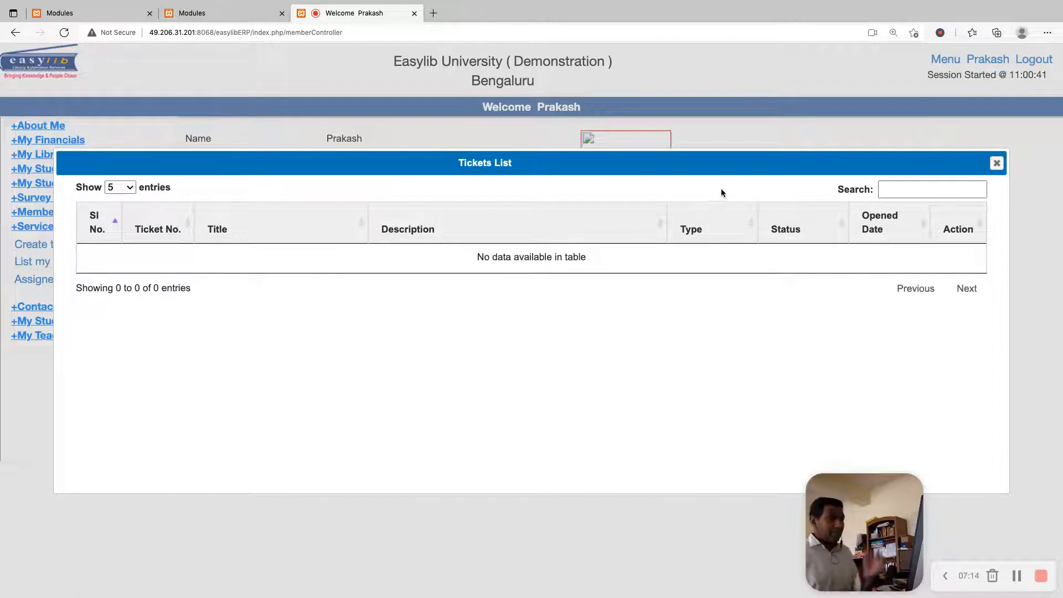
left_click(996, 164)
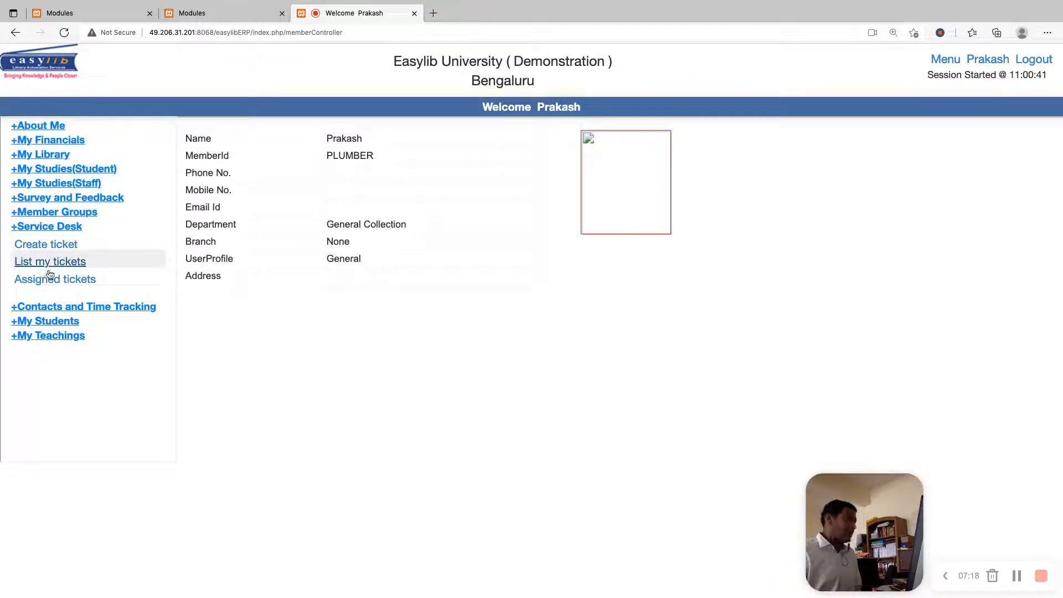
From the assigned tickets, start an effort entry for the washroom tap ticket dated 11-Aug-2022 with 120 minutes spent
left_click(86, 282)
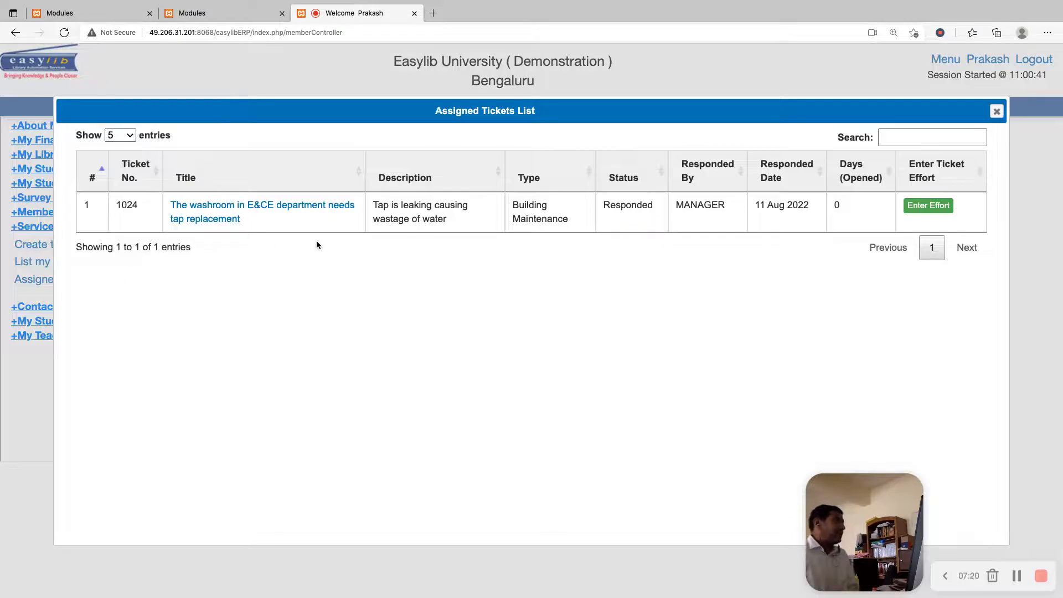
left_click_drag(124, 203, 294, 218)
left_click(354, 274)
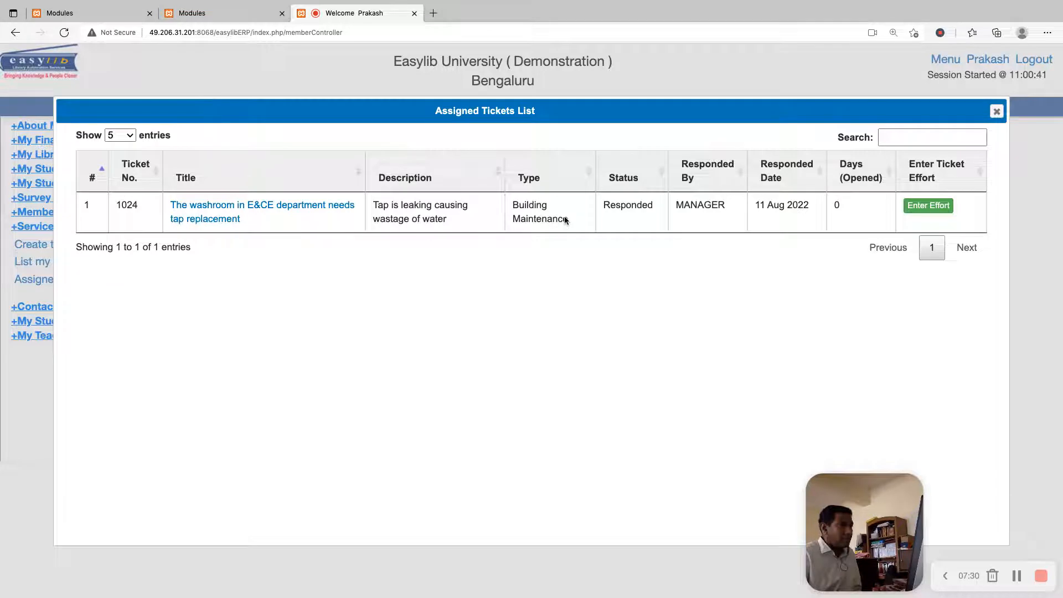
left_click(932, 206)
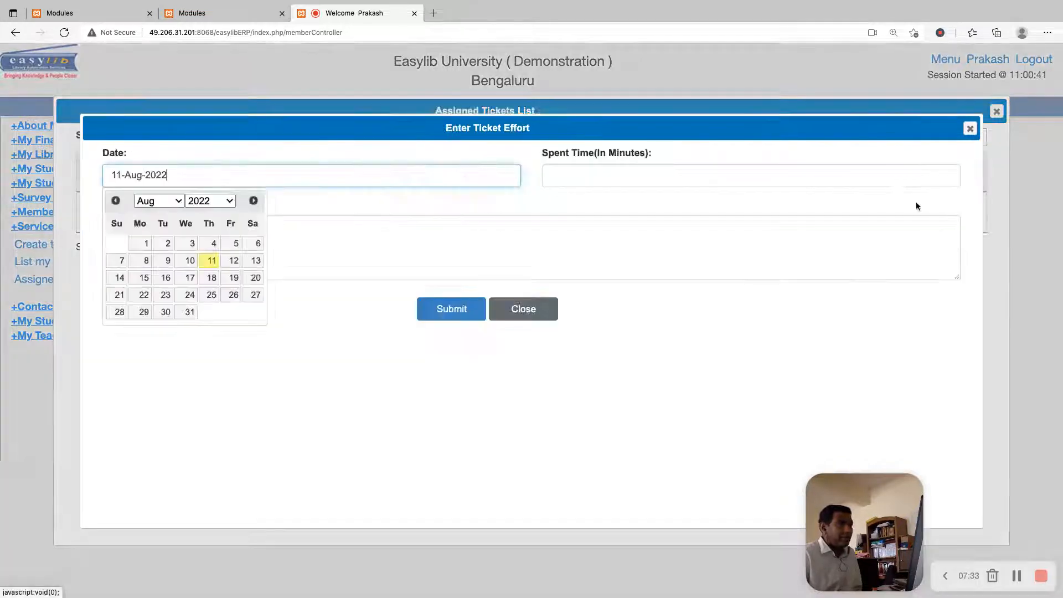
left_click(210, 261)
left_click(562, 176)
type("120")
key("Tab")
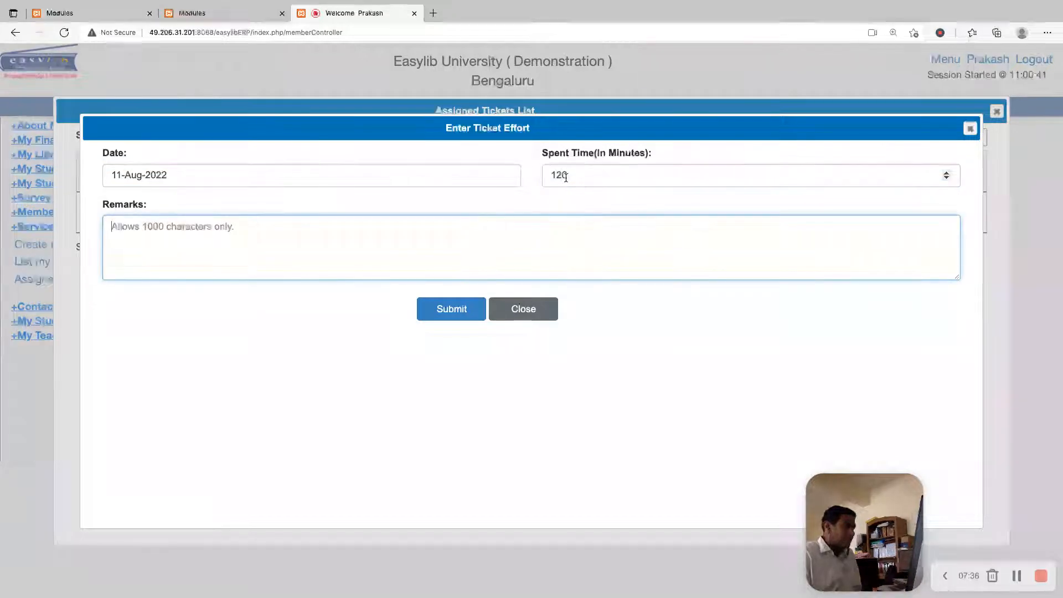
Enter the effort remark "Fixed the leaky tap by putting a new washer" and return to the spent time value
type("D")
key("BackSpace")
type("Fixed")
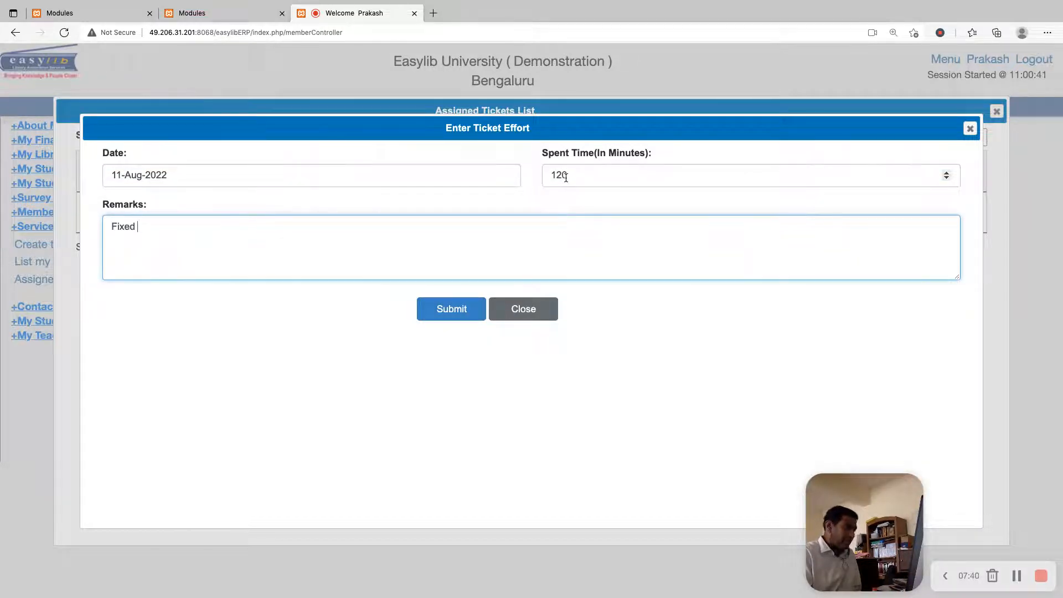
type(" the leaky tap and als")
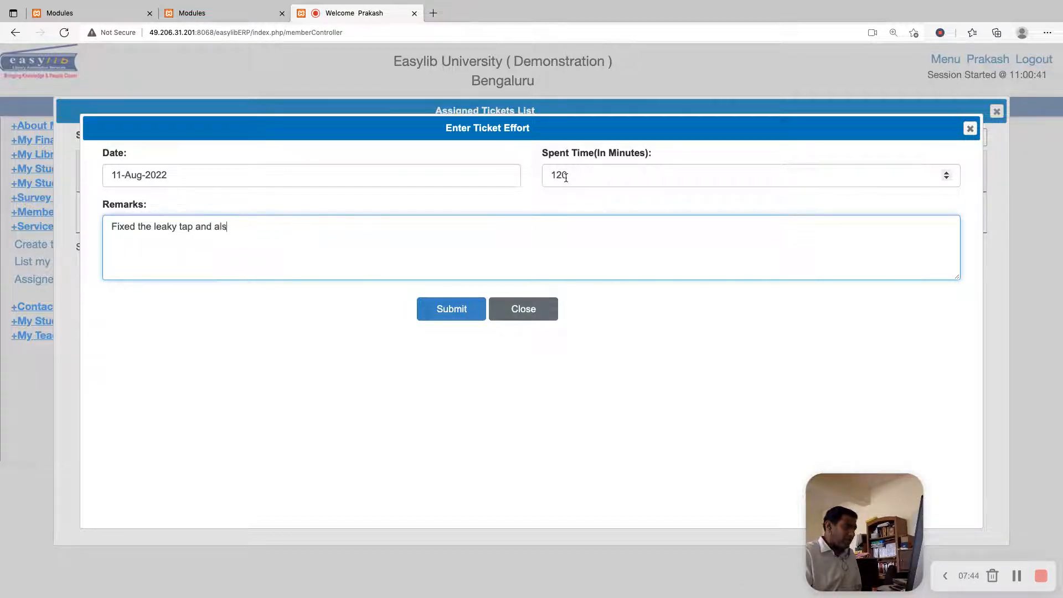
type("o reaplce")
key("BackSpace")
key("BackSpace")
key("BackSpace")
key("BackSpace")
key("BackSpace")
key("BackSpace")
key("BackSpace")
key("BackSpace")
key("BackSpace")
key("BackSpace")
key("BackSpace")
key("BackSpace")
key("BackSpace")
key("BackSpace")
key("BackSpace")
key("BackSpace")
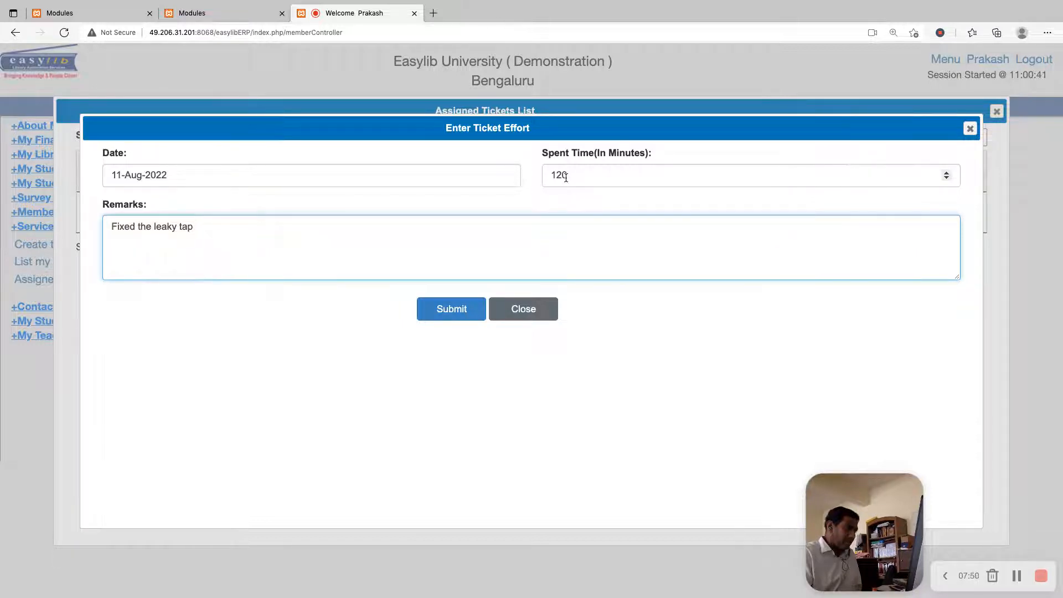
type("by putting a new washer")
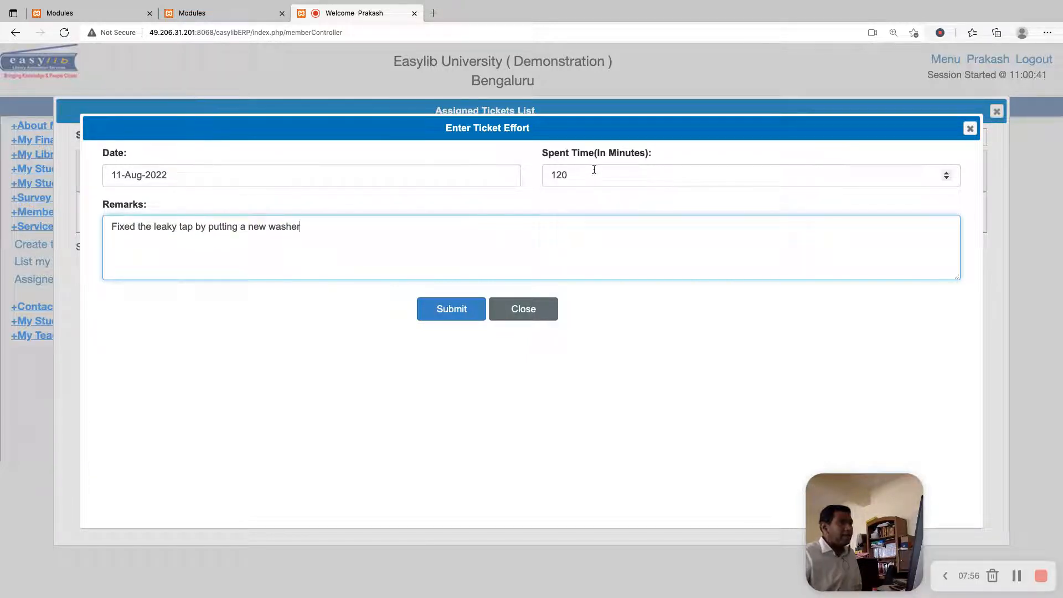
left_click(587, 174)
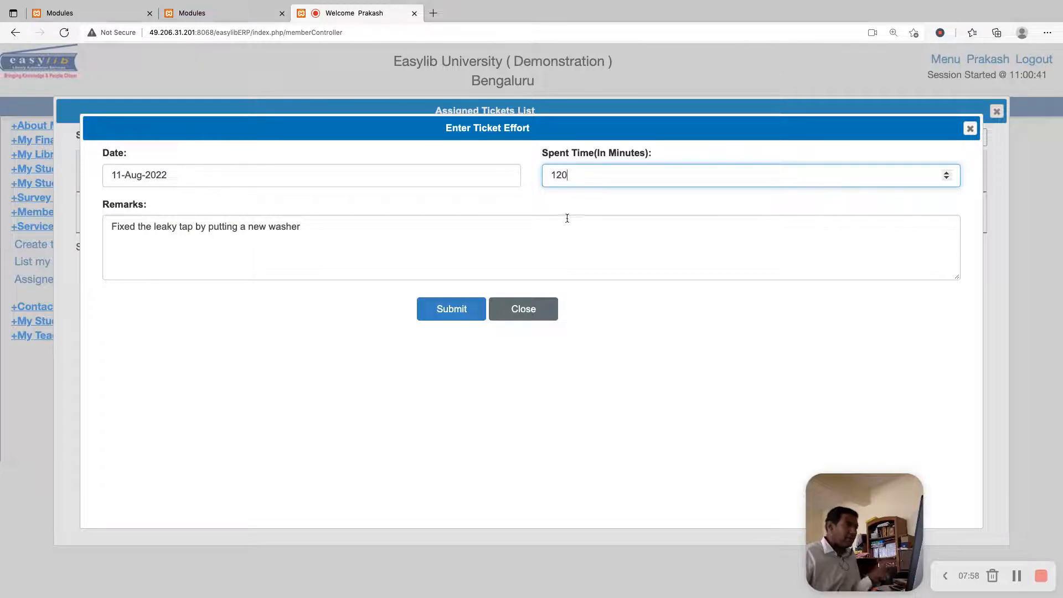
Submit the plumber's effort entry for the washroom tap ticket and close the effort form
left_click(450, 309)
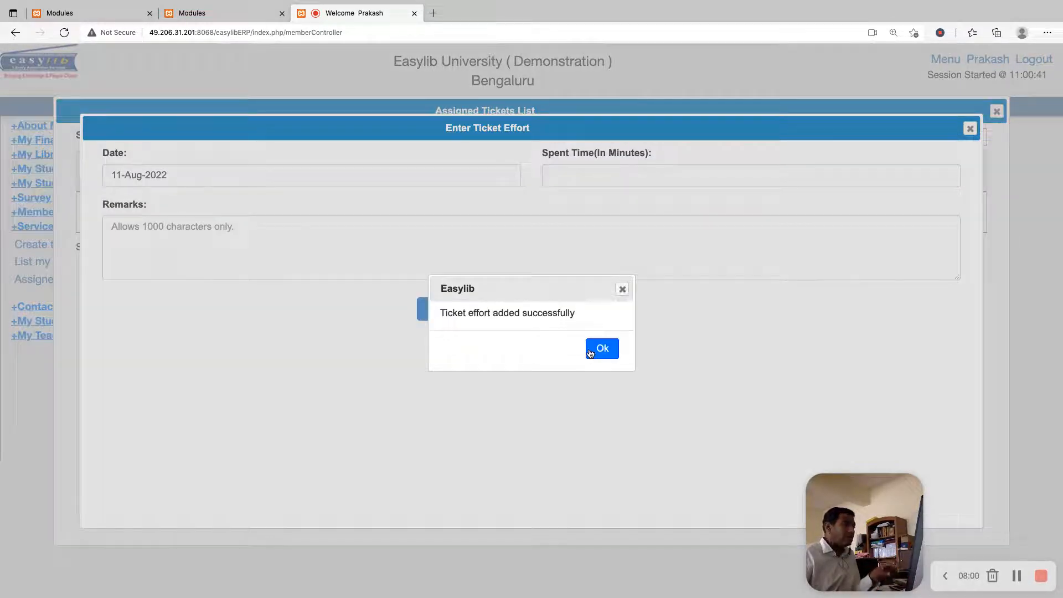
left_click(590, 352)
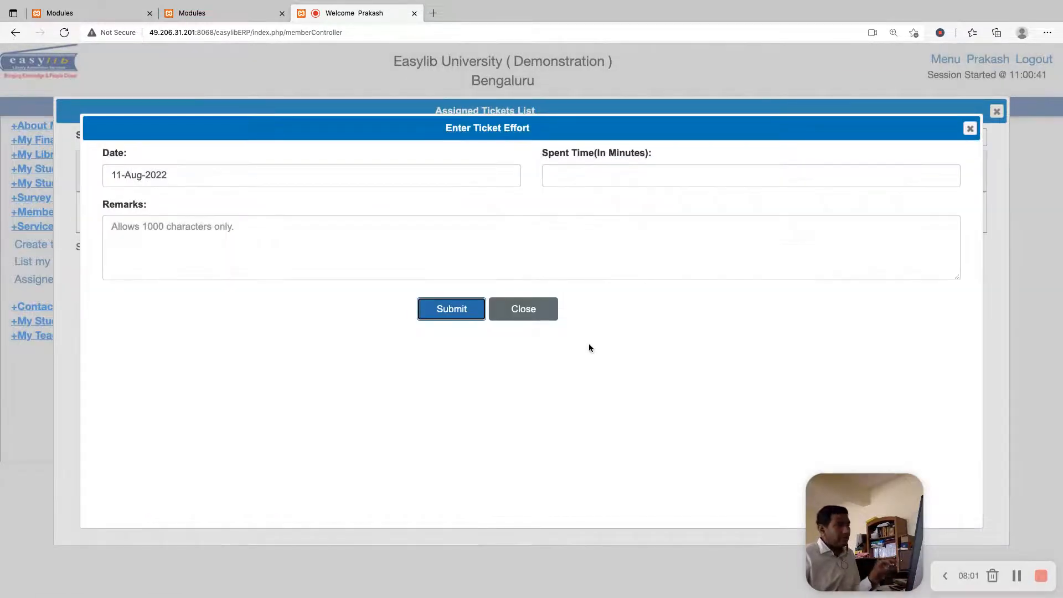
left_click(533, 310)
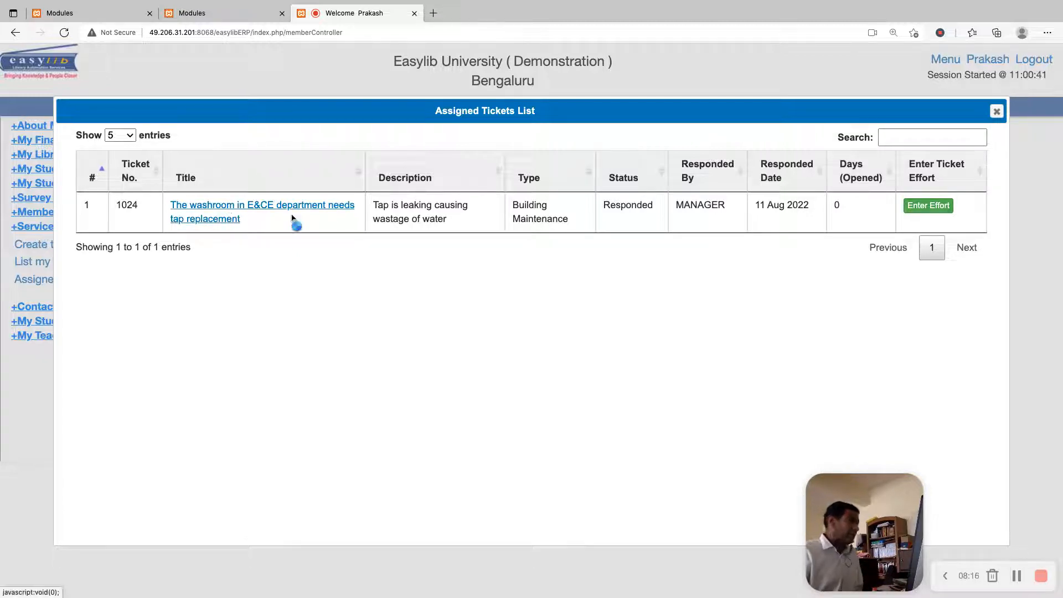
Reassign the washroom tap replacement ticket to MANAGER and submit the change
left_click(231, 218)
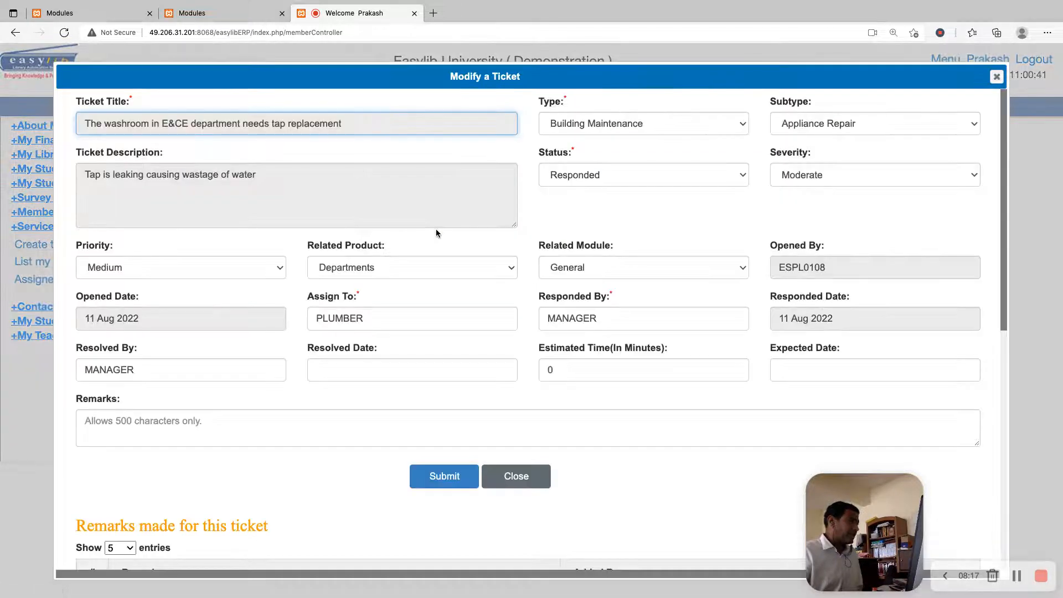
double_click(409, 324)
type("MANAGER")
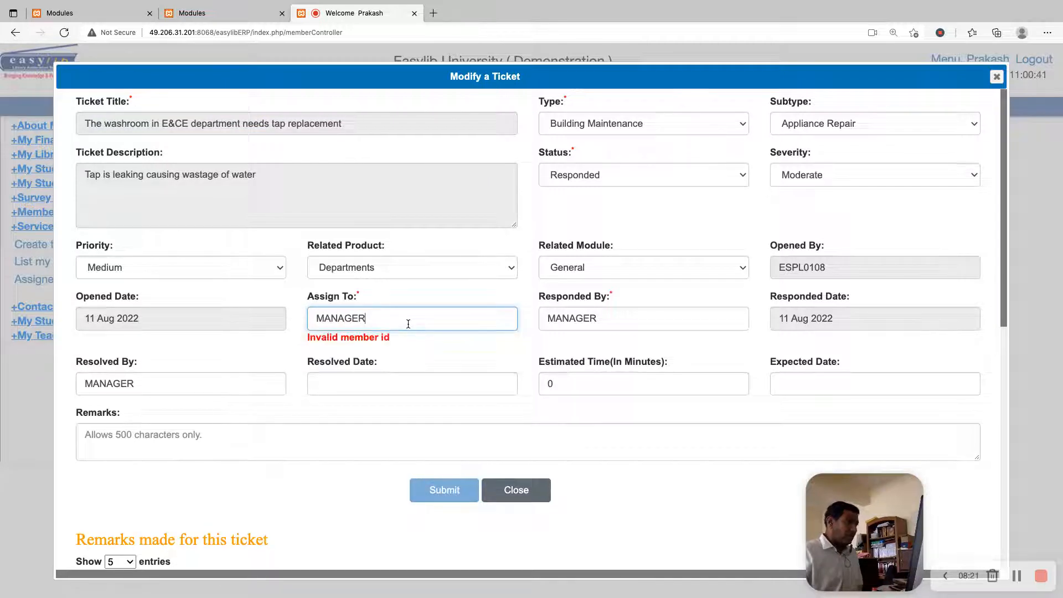
key("Tab")
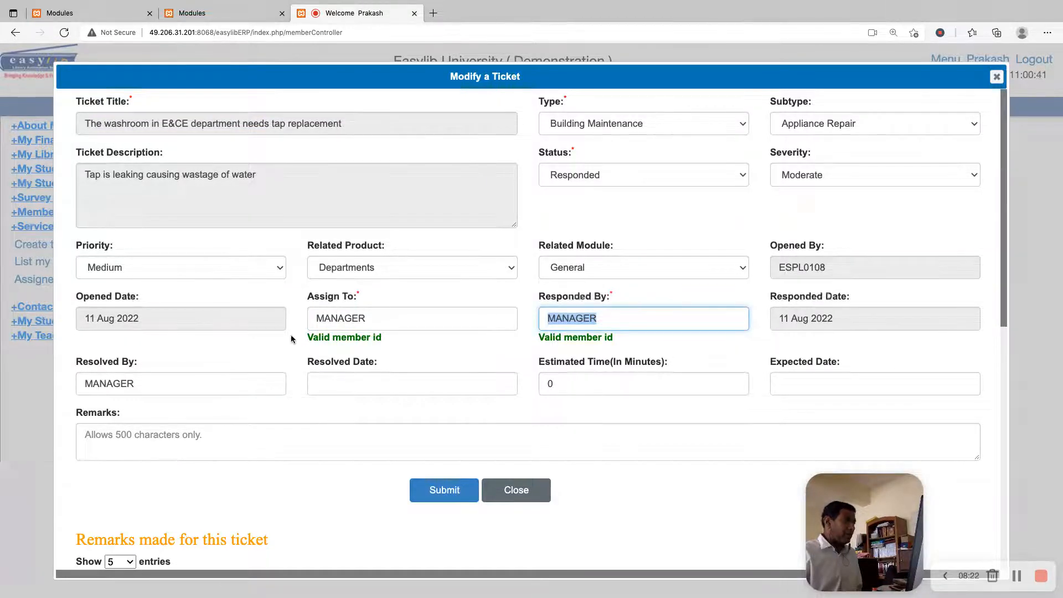
left_click(450, 489)
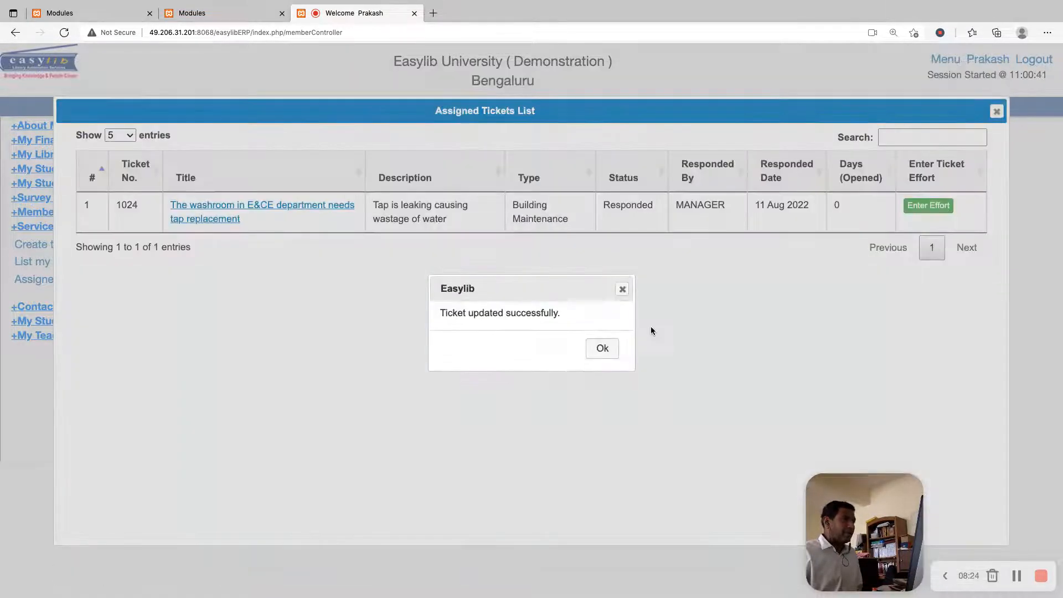
left_click(603, 348)
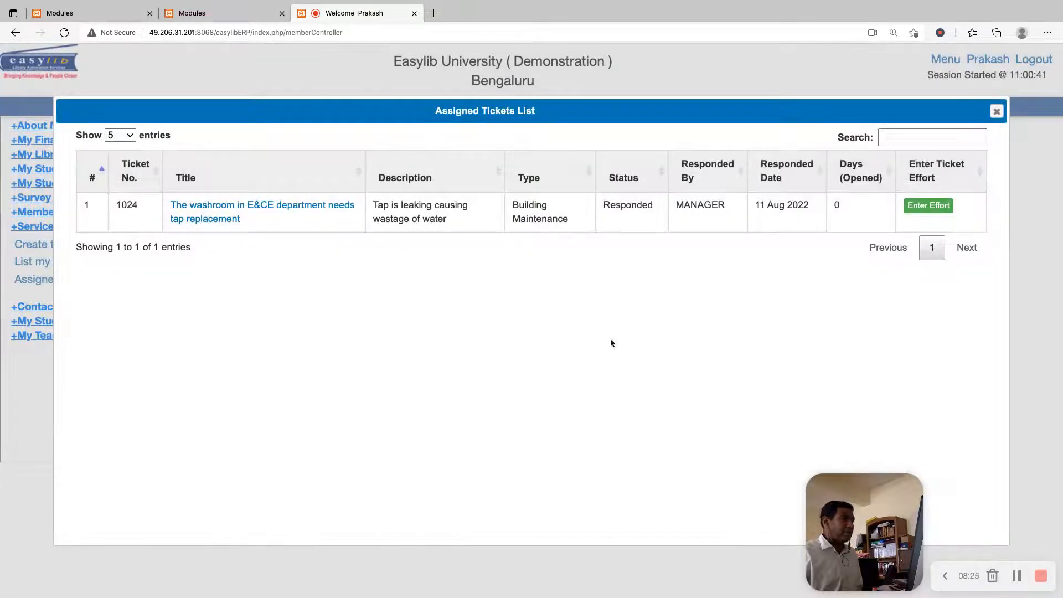
Reload the plumber's assigned tickets list to check it after the reassignment, then close it
left_click(996, 111)
left_click(55, 279)
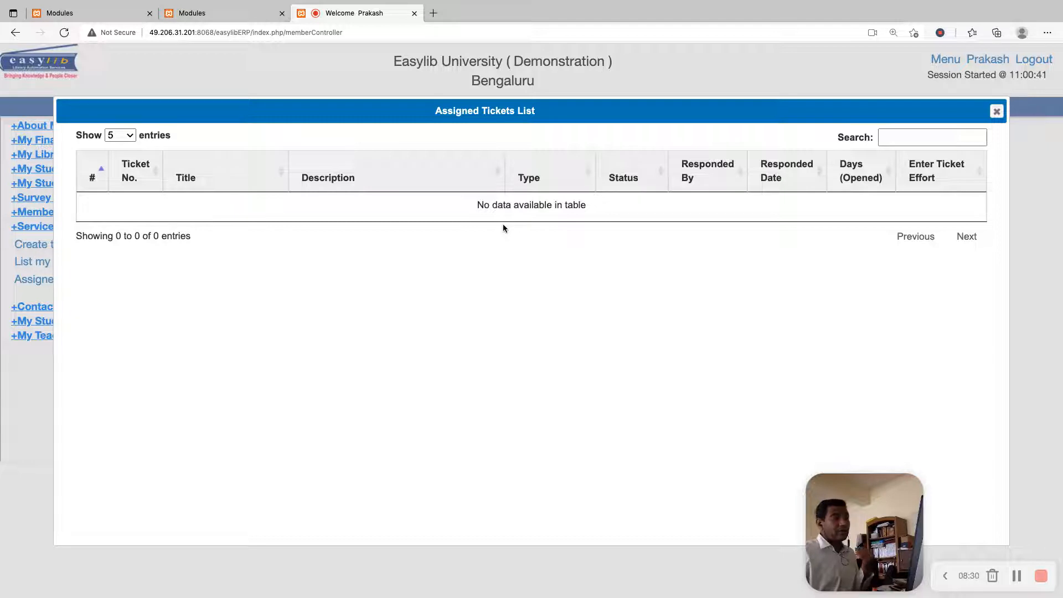
left_click(997, 111)
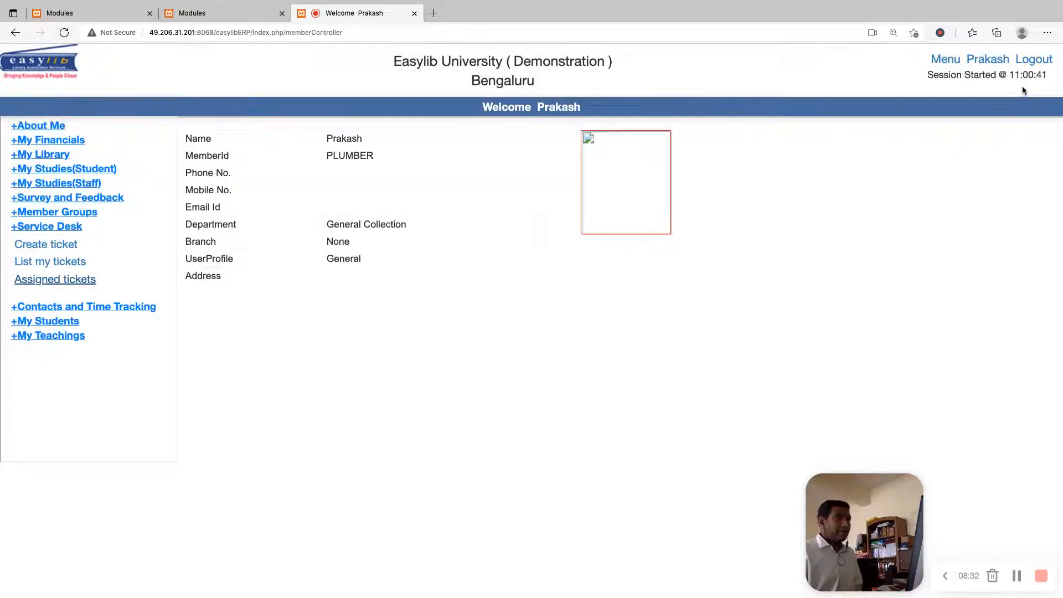
Log out of the plumber's account and log in with the manager's username and password
left_click(1030, 62)
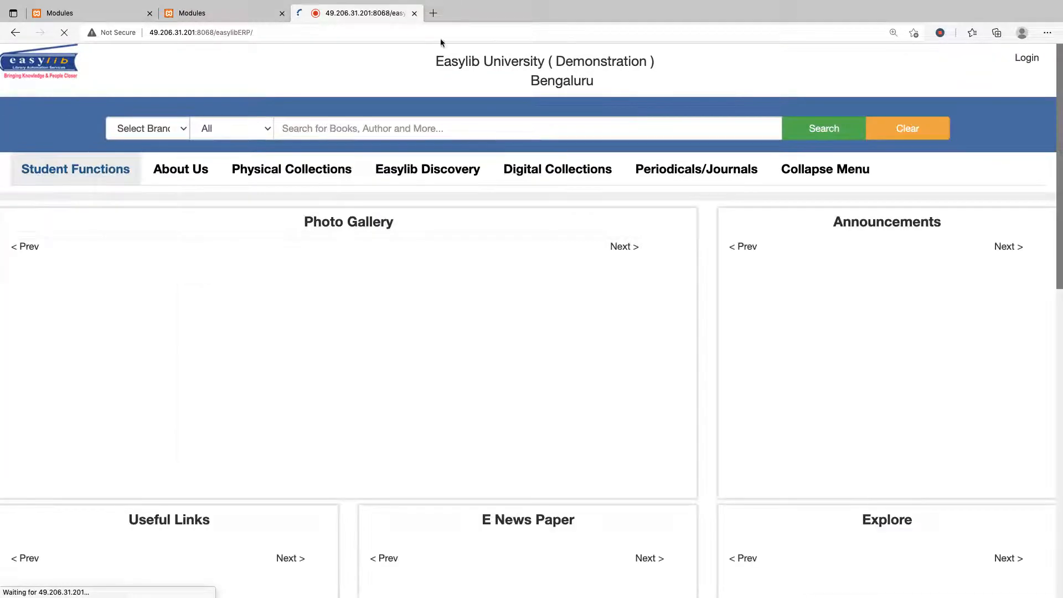
key("Tab")
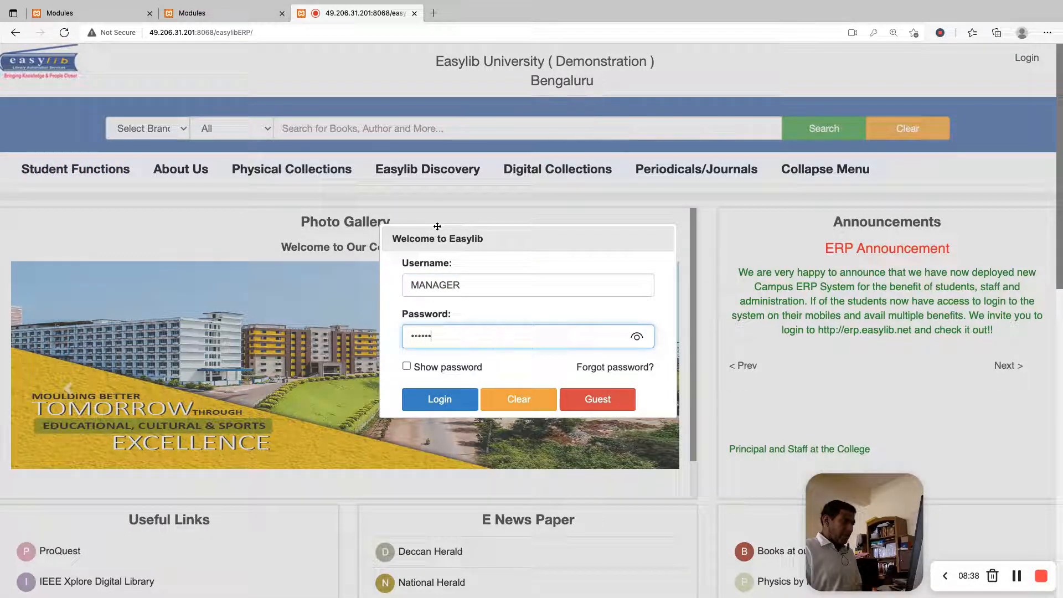
left_click(439, 400)
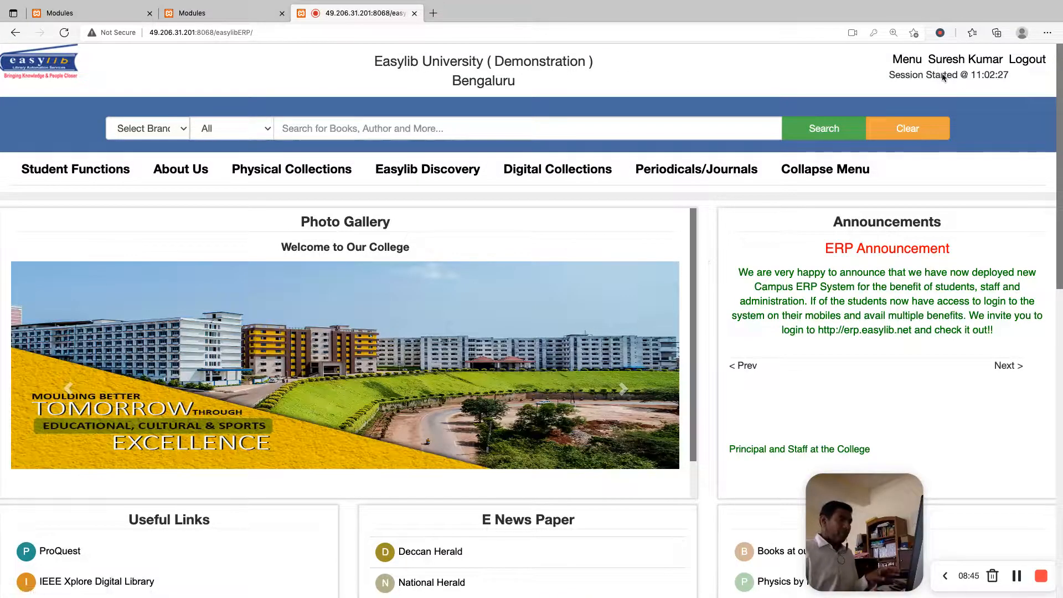
Open the manager's own page, expand Service Desk, and view the blank ticket form and the manager's own ticket list
left_click(914, 64)
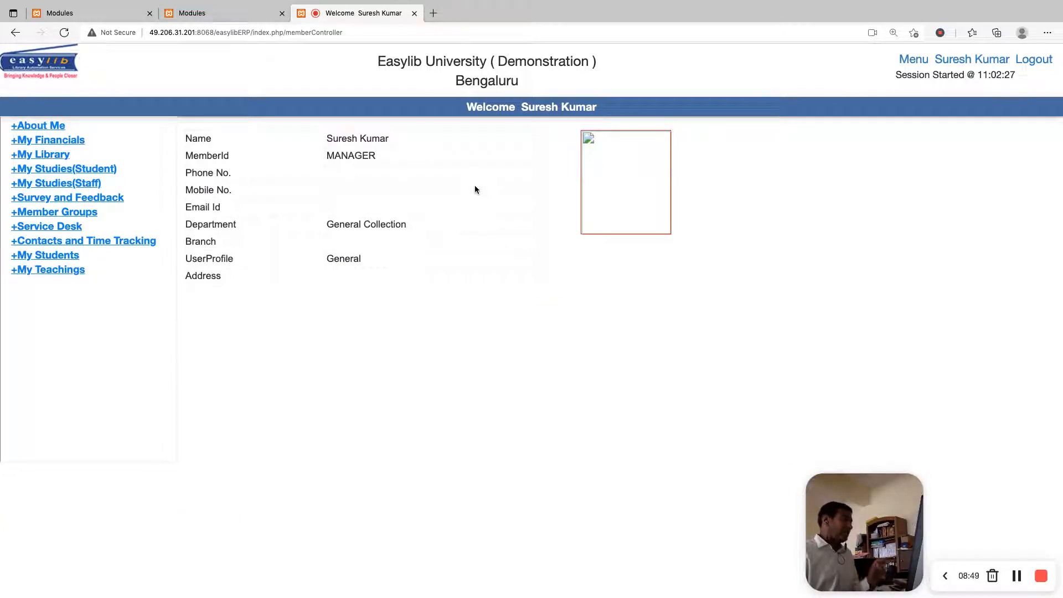
left_click(50, 227)
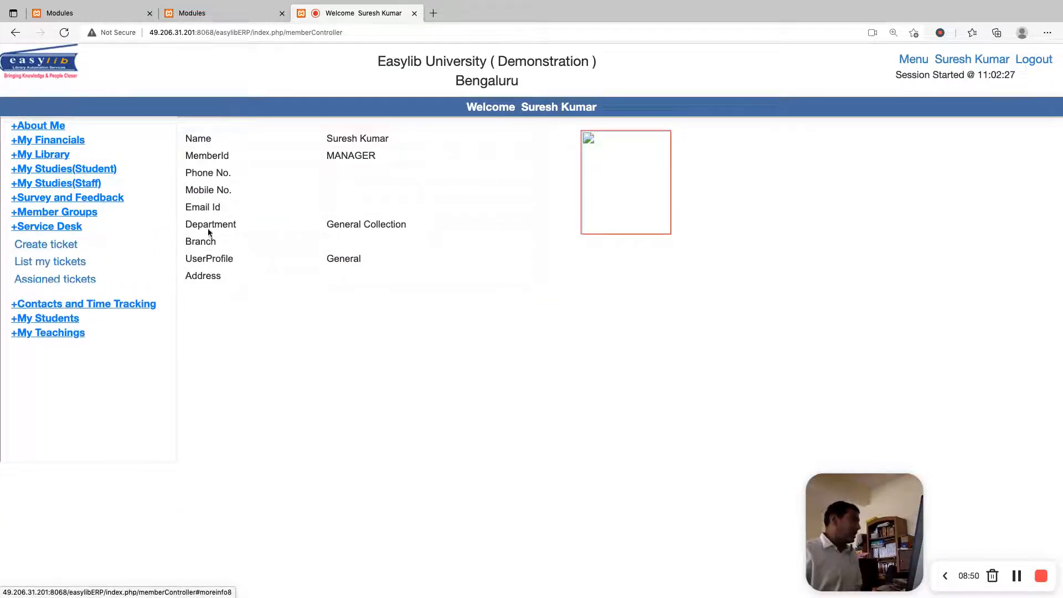
left_click(75, 247)
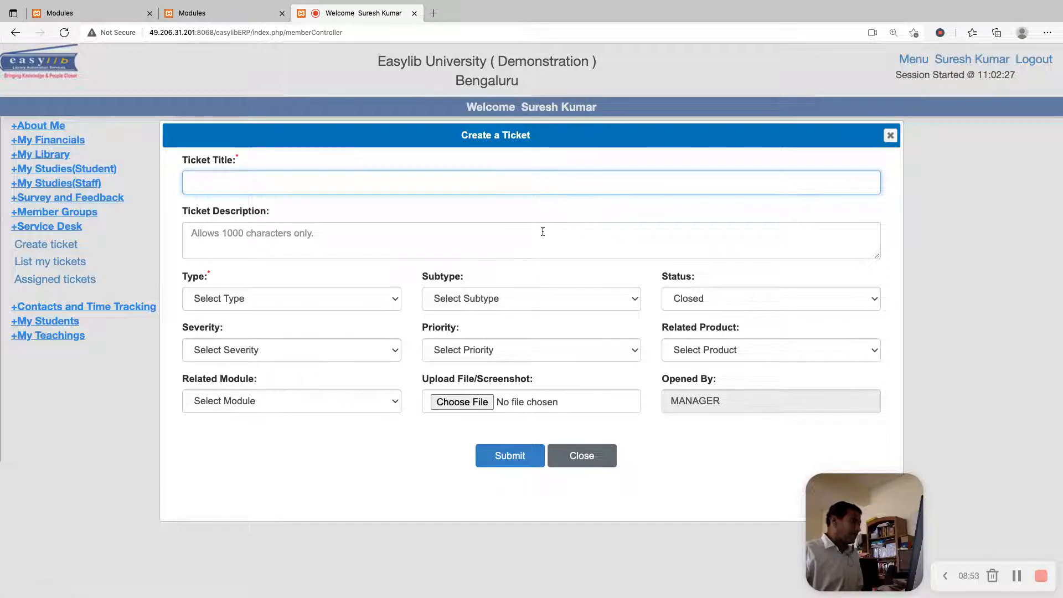
key("Escape")
left_click(49, 264)
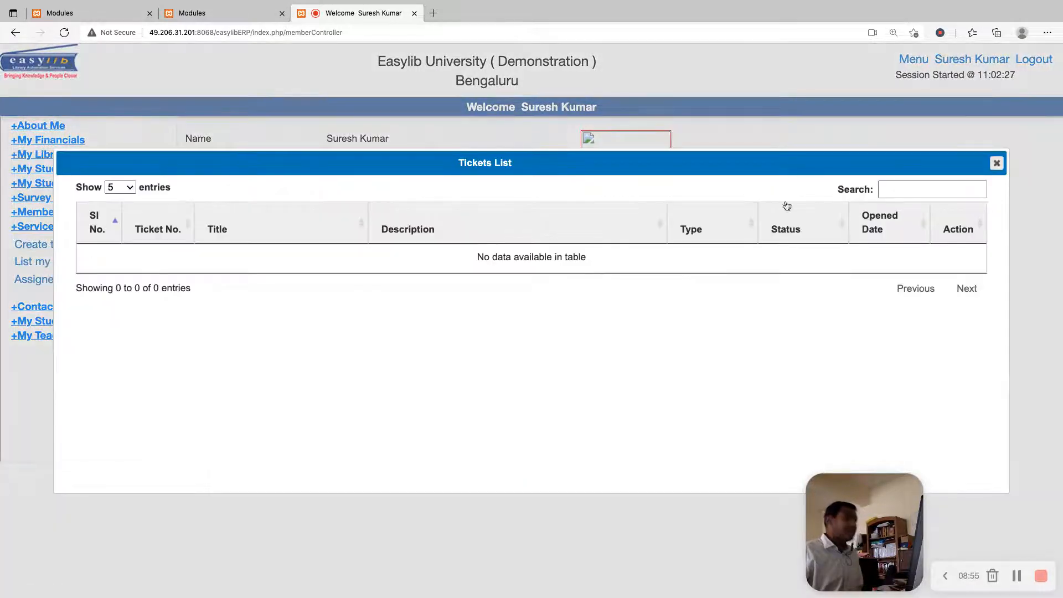
key("Escape")
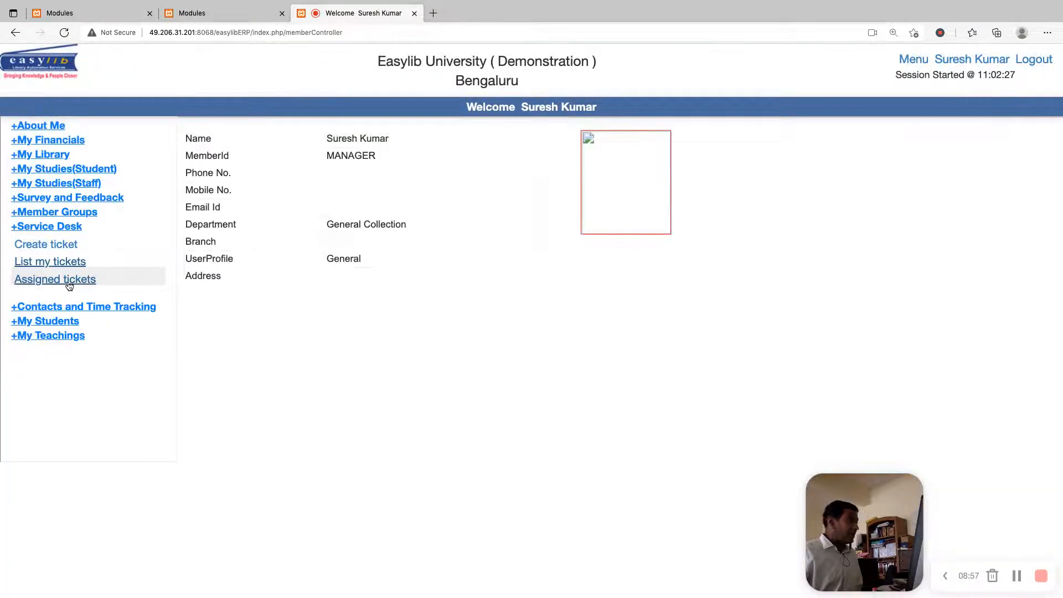
Open the washroom tap ticket from the manager's assigned tickets and review the plumber's recorded effort and remark
left_click(66, 281)
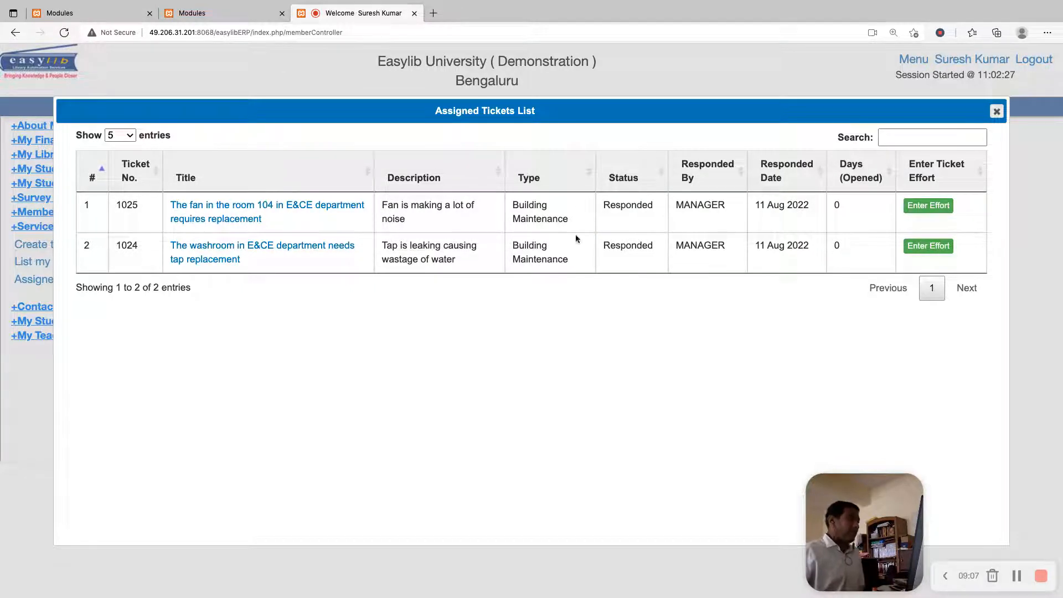
left_click_drag(255, 260, 170, 246)
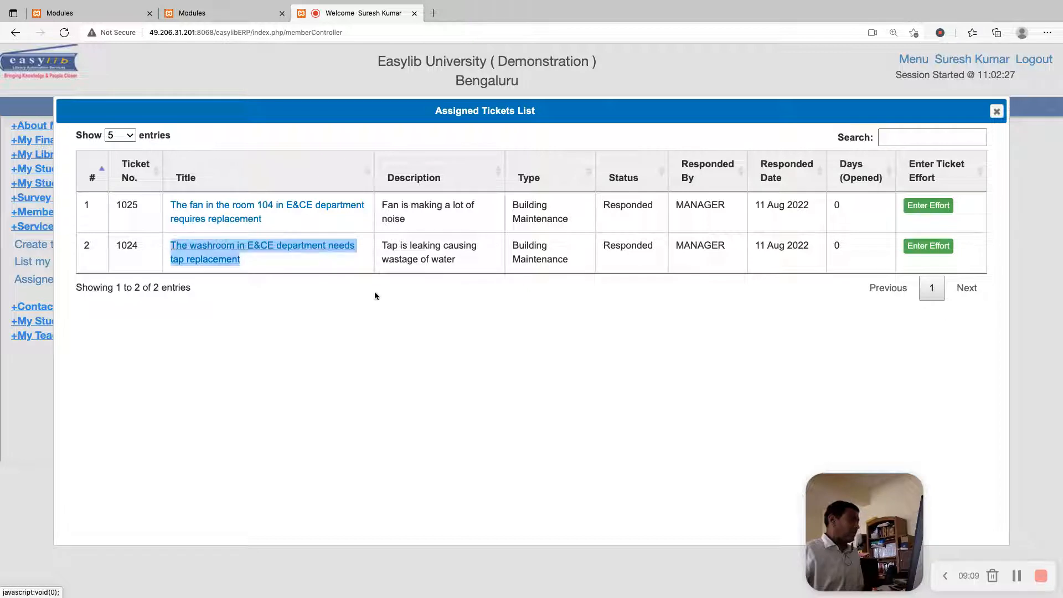
left_click(374, 293)
left_click(264, 250)
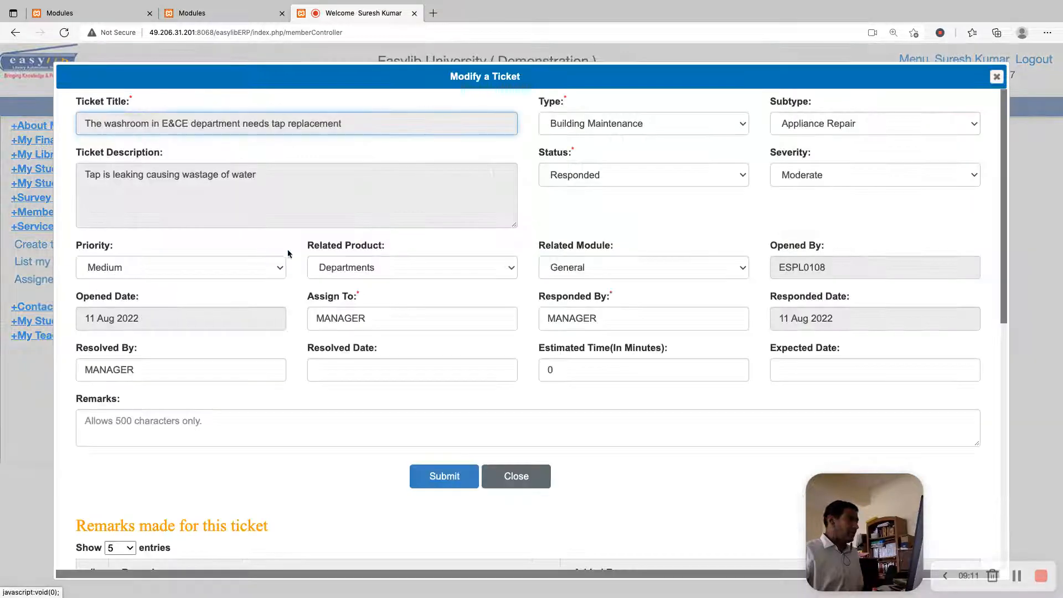
scroll(383, 266, "down", 5)
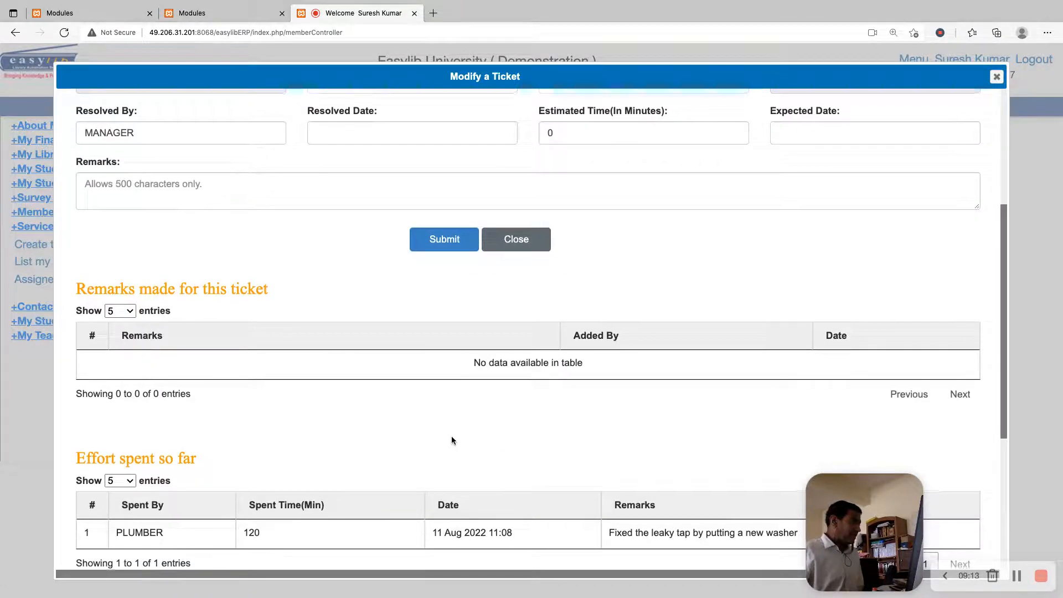
triple_click(677, 531)
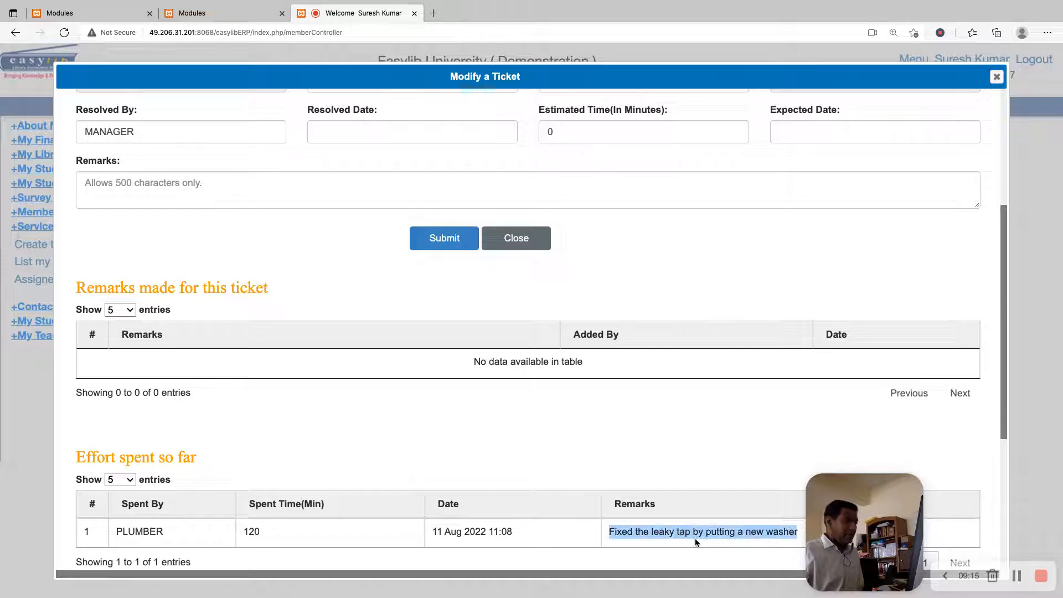
left_click(676, 531)
scroll(473, 460, "up", 5)
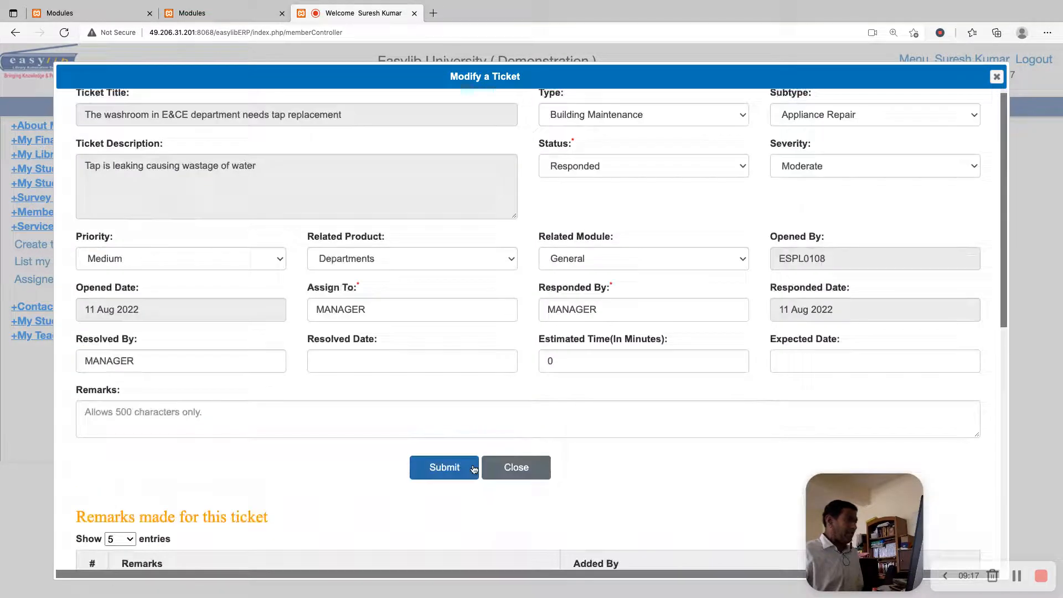
Enter "ok" as the manager's remark on the washroom tap ticket
left_click(275, 417)
type("OK")
key("BackSpace")
type("ok")
scroll(443, 296, "up", 1)
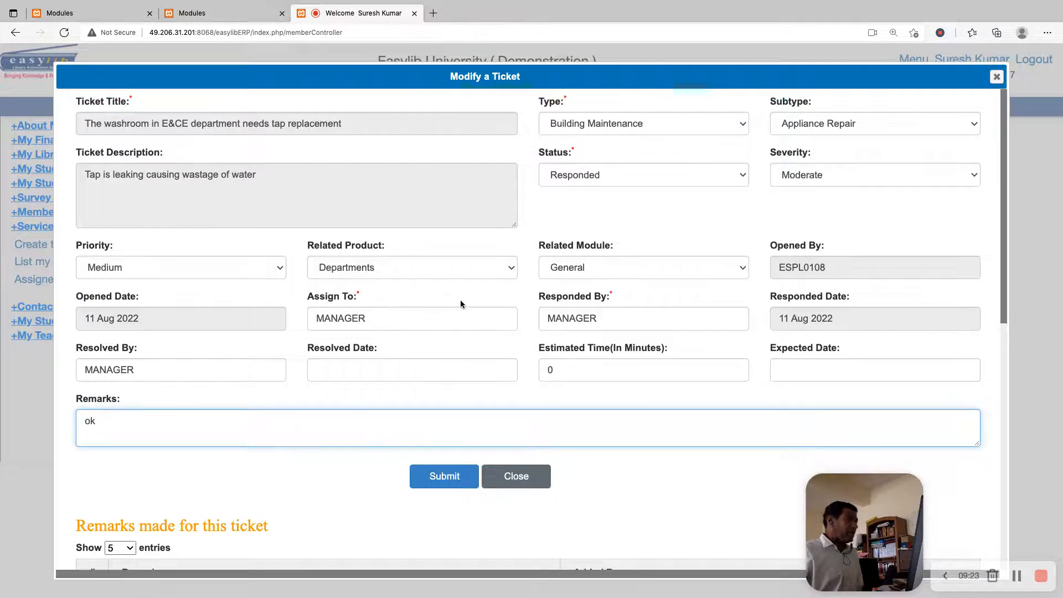
Assign the washroom tap ticket to the member ID that opened it and set its status to Resolved
double_click(439, 327)
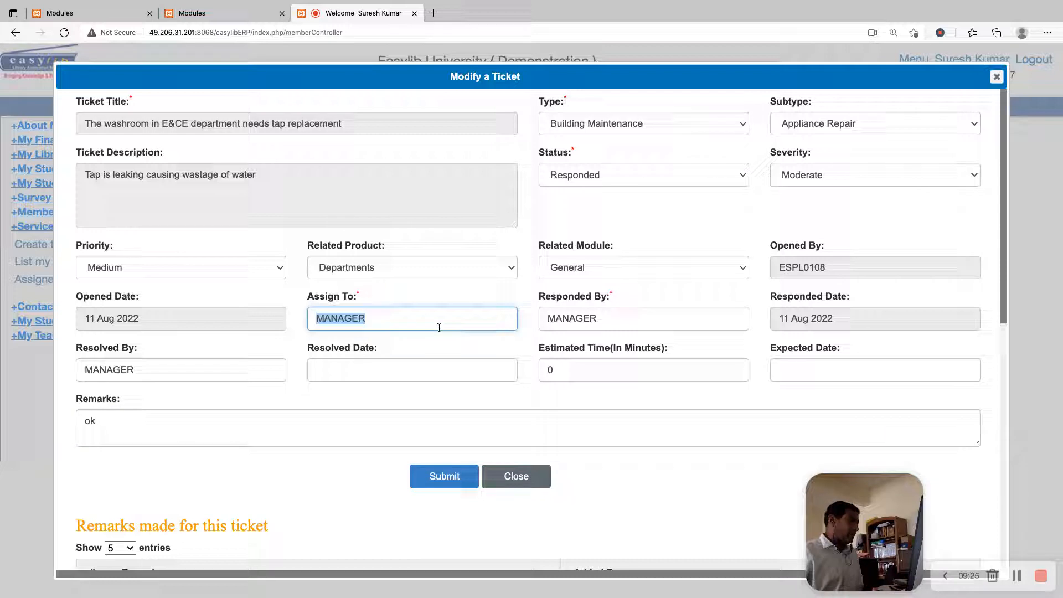
type("s")
key("BackSpace")
type("es")
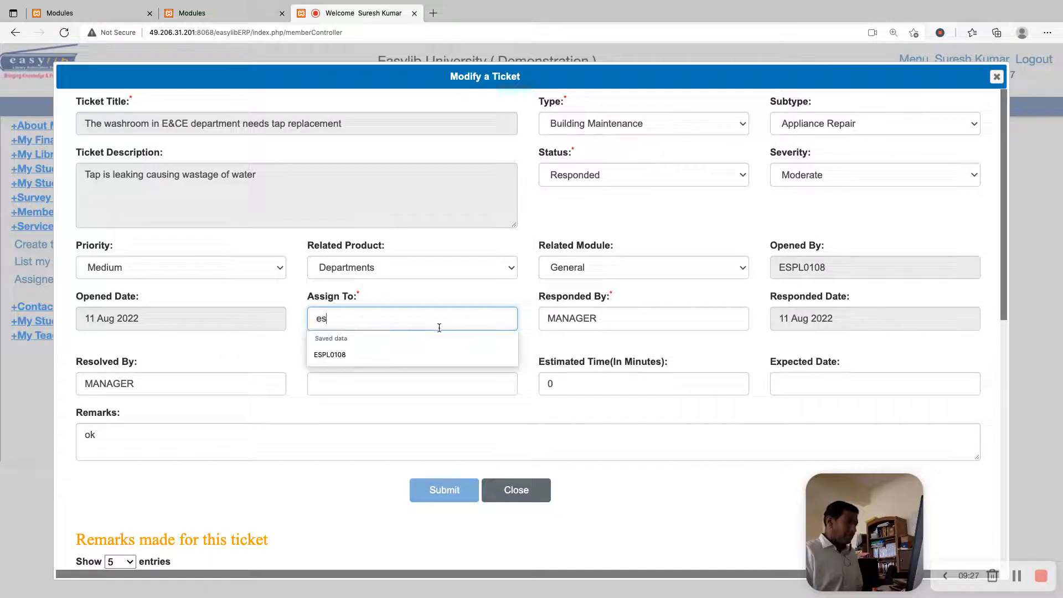
type("SPL0108")
key("Tab")
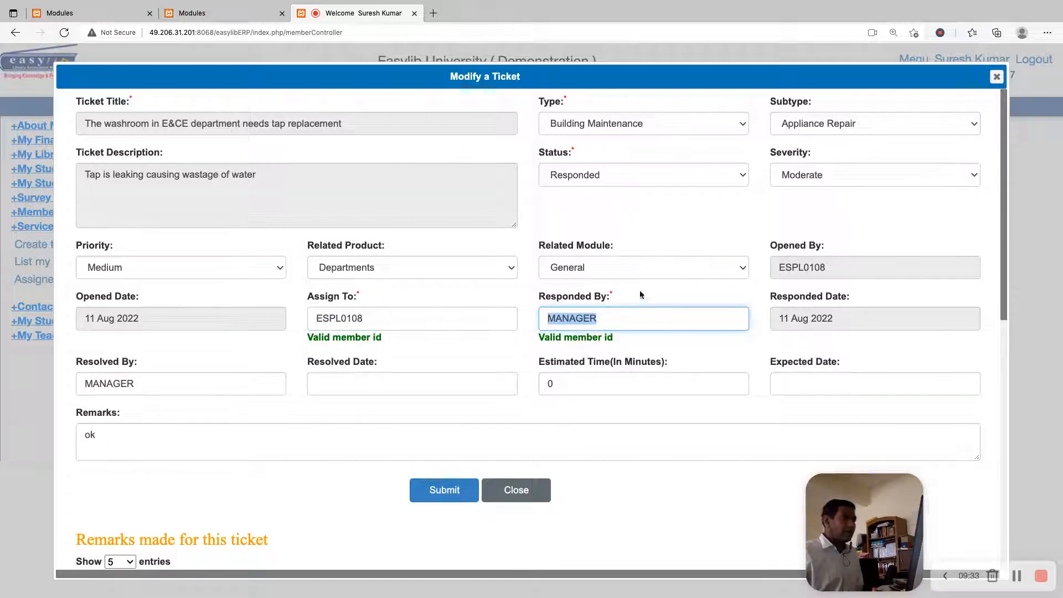
left_click(647, 171)
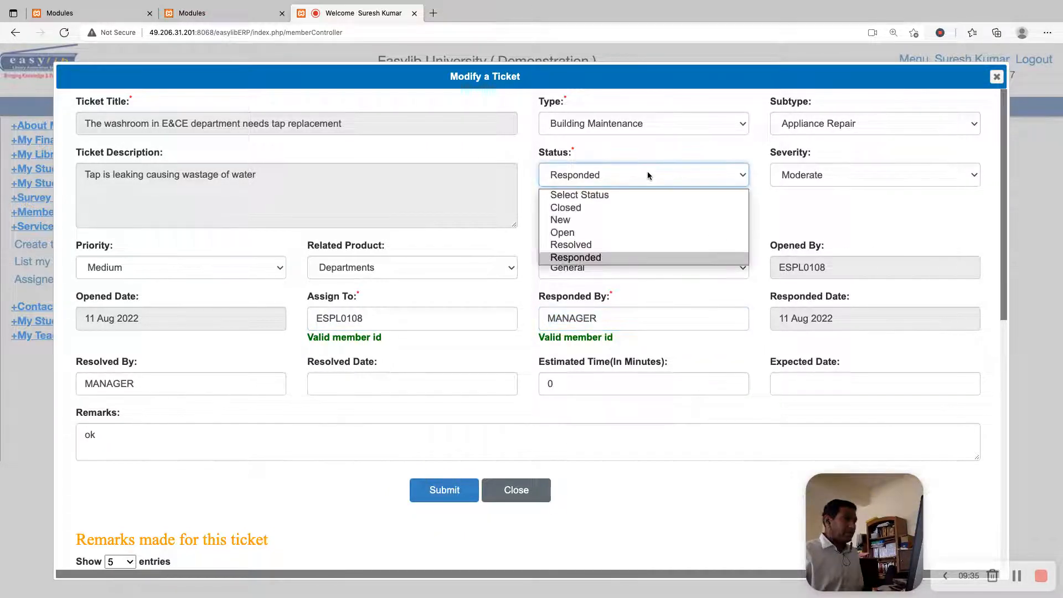
left_click(611, 245)
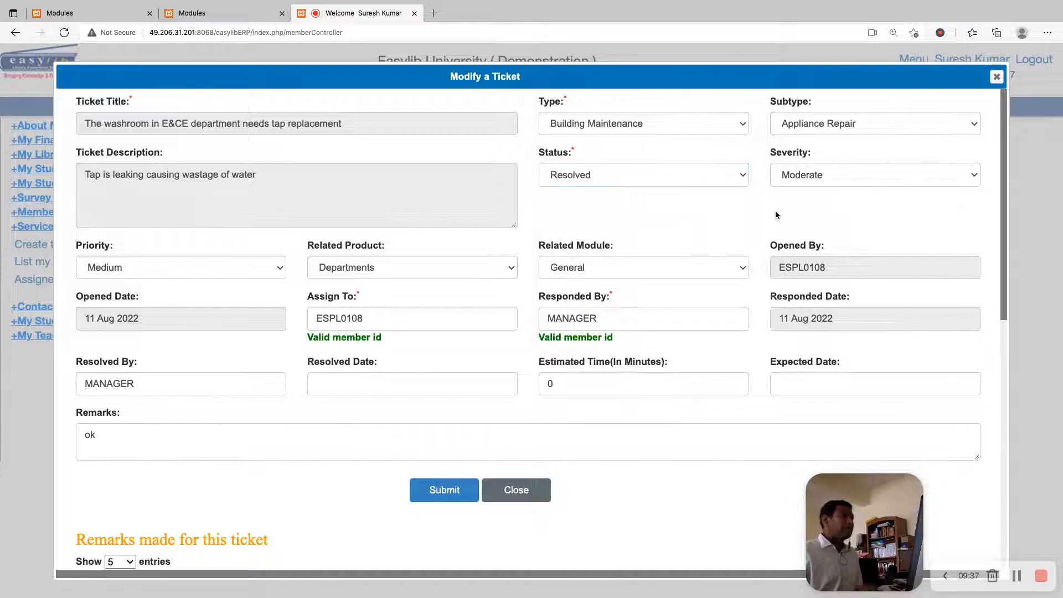
Set the ticket's resolver to PLUMBER and the resolved date to 11-Aug-2022, leaving the expected date blank
left_click(240, 389)
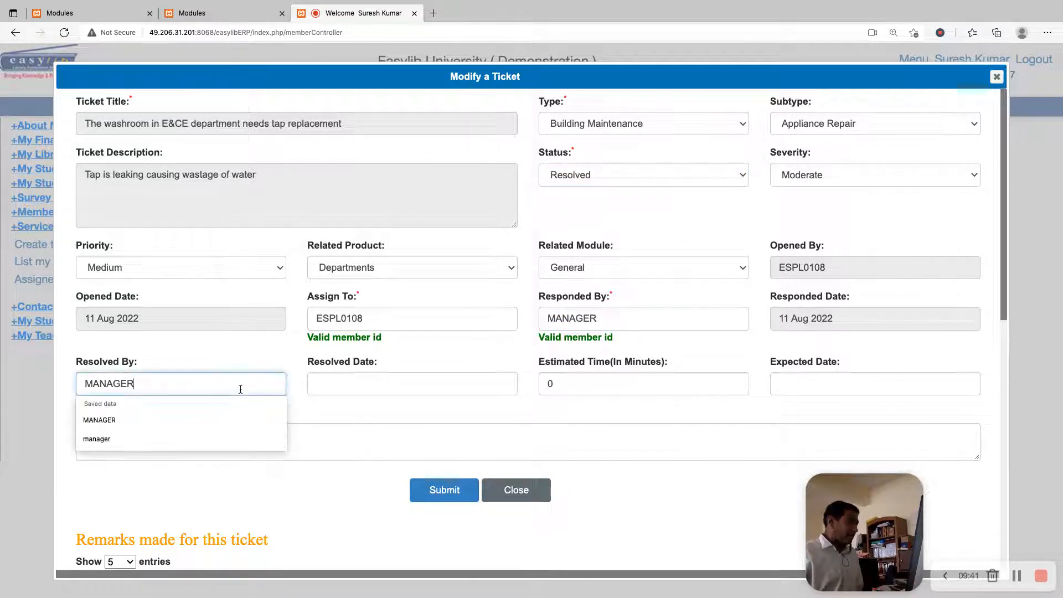
double_click(83, 384)
type("PLUMBER")
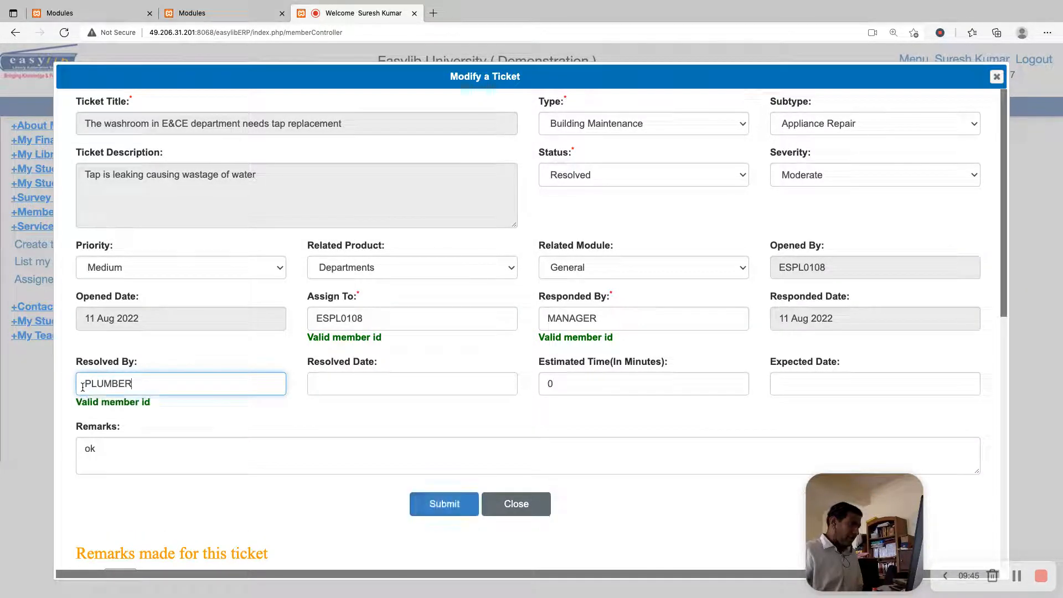
key("Tab")
left_click(422, 468)
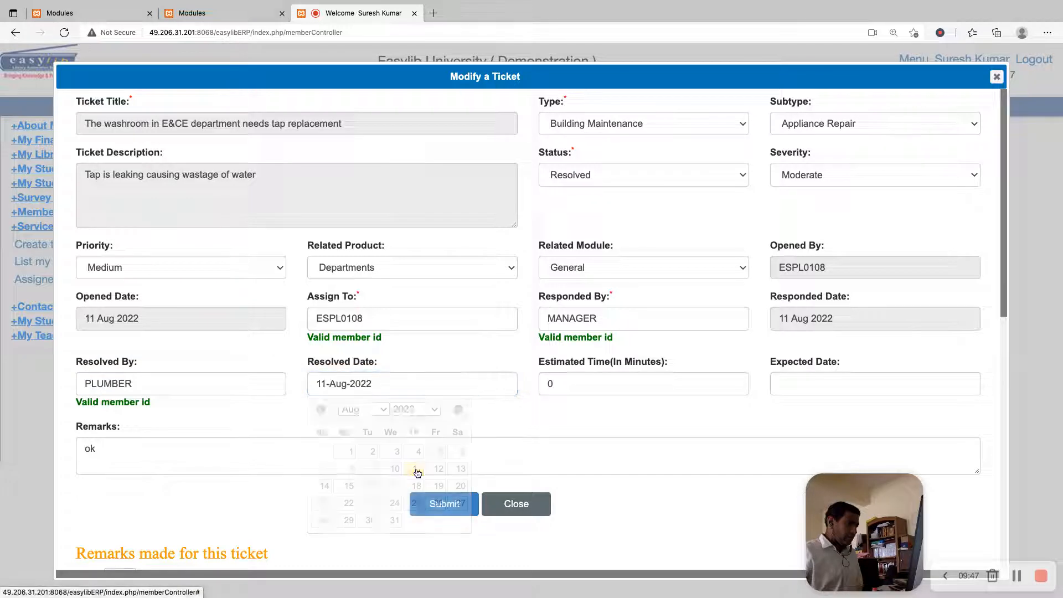
left_click(578, 388)
key("Tab")
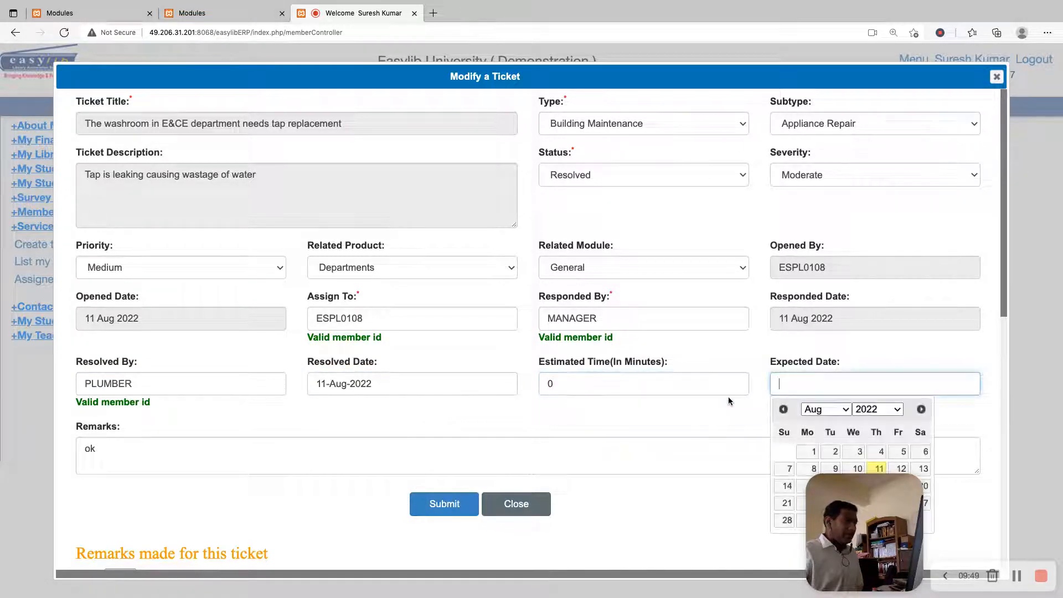
key("Escape")
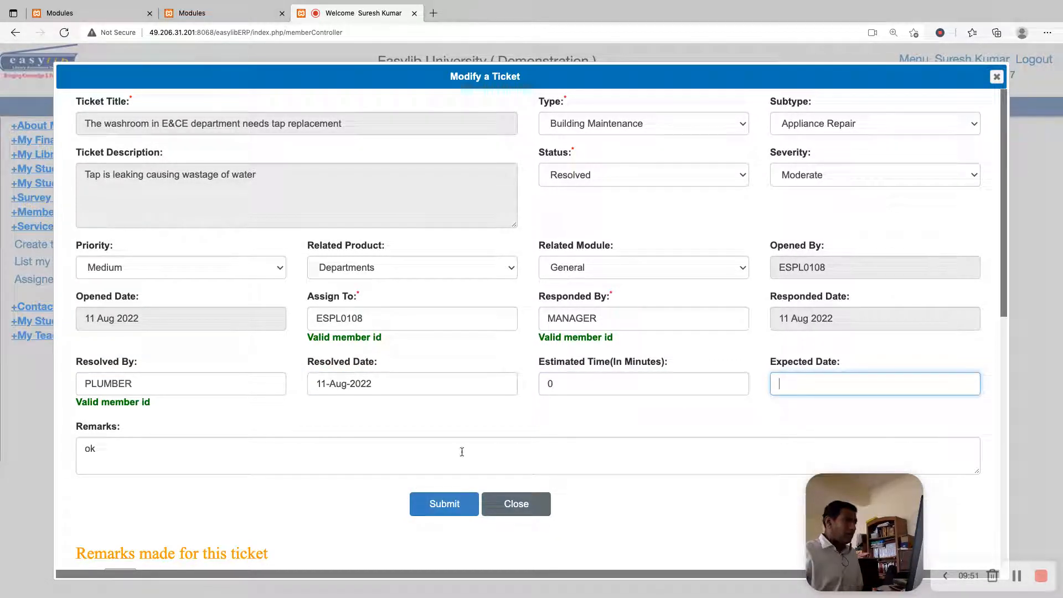
Submit the washroom tap ticket's update and acknowledge it to return to the assigned tickets
left_click(444, 504)
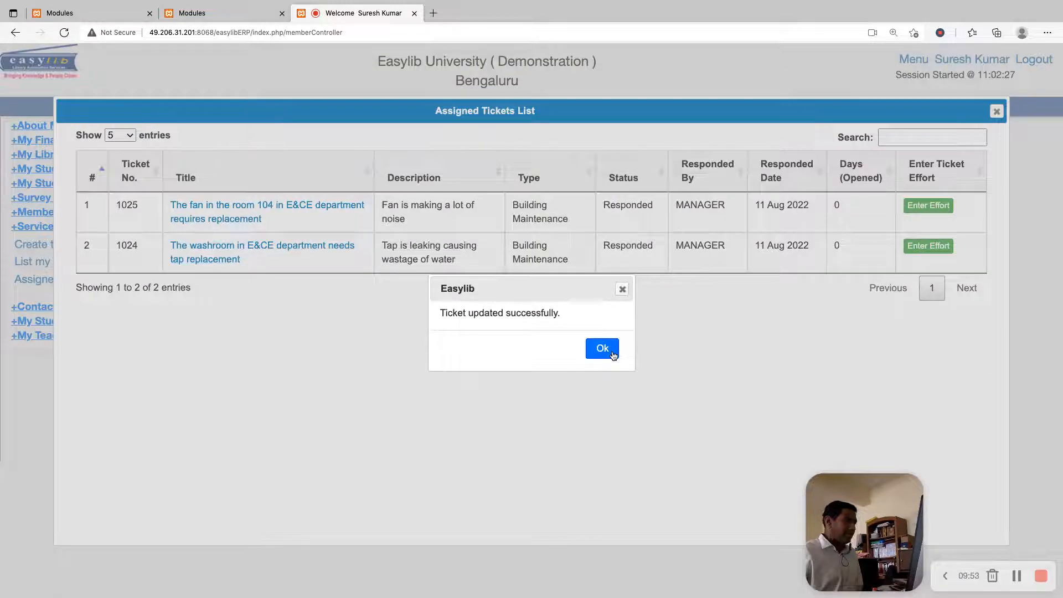
left_click(609, 351)
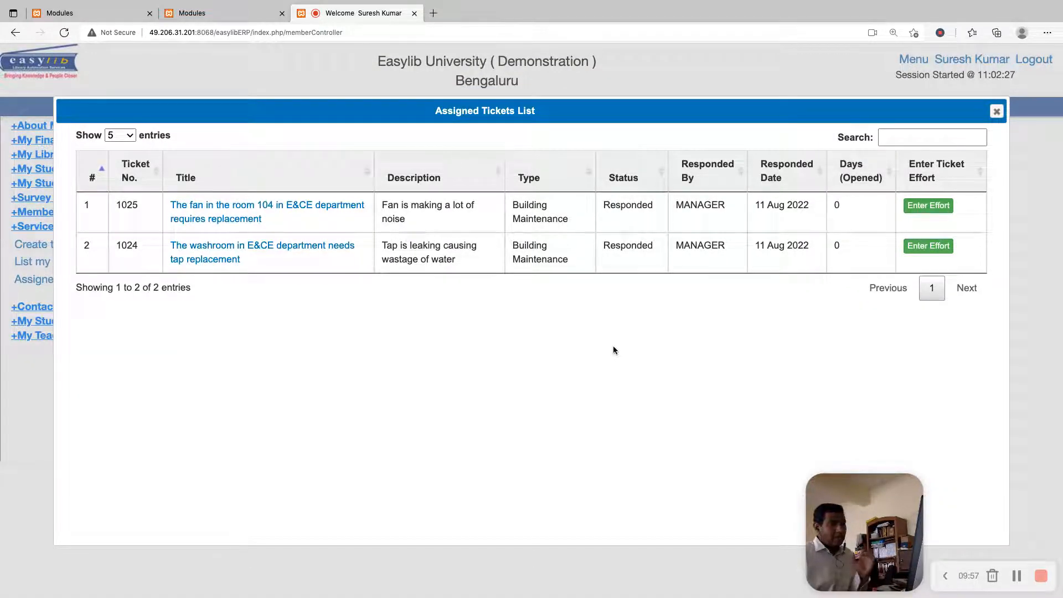
Open the room 104 fan ticket from the manager's assigned tickets and assign it to ELECTRICIAN
left_click_drag(271, 223, 170, 209)
left_click(410, 231)
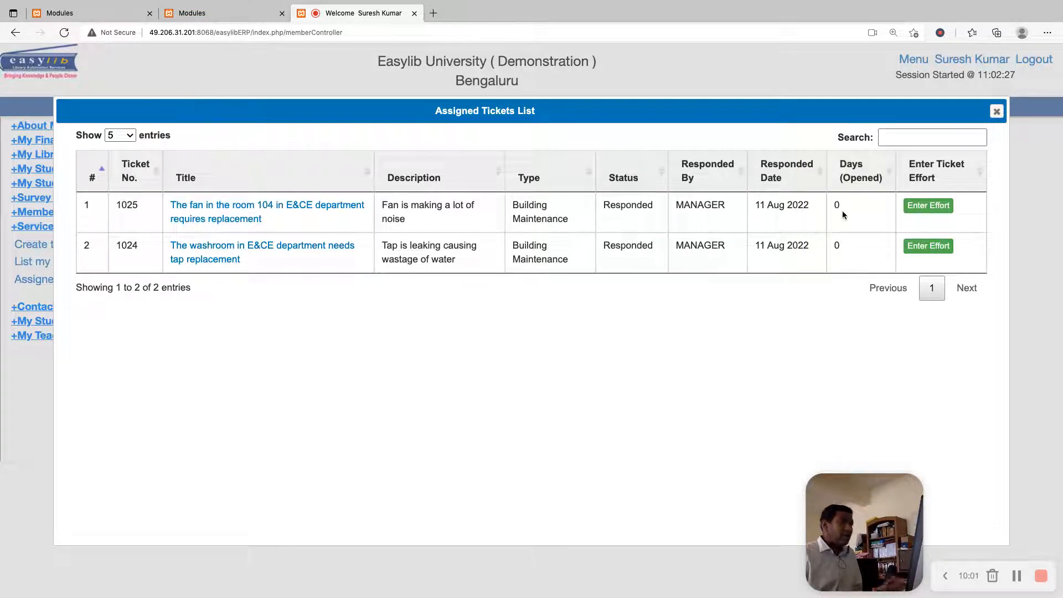
left_click(274, 206)
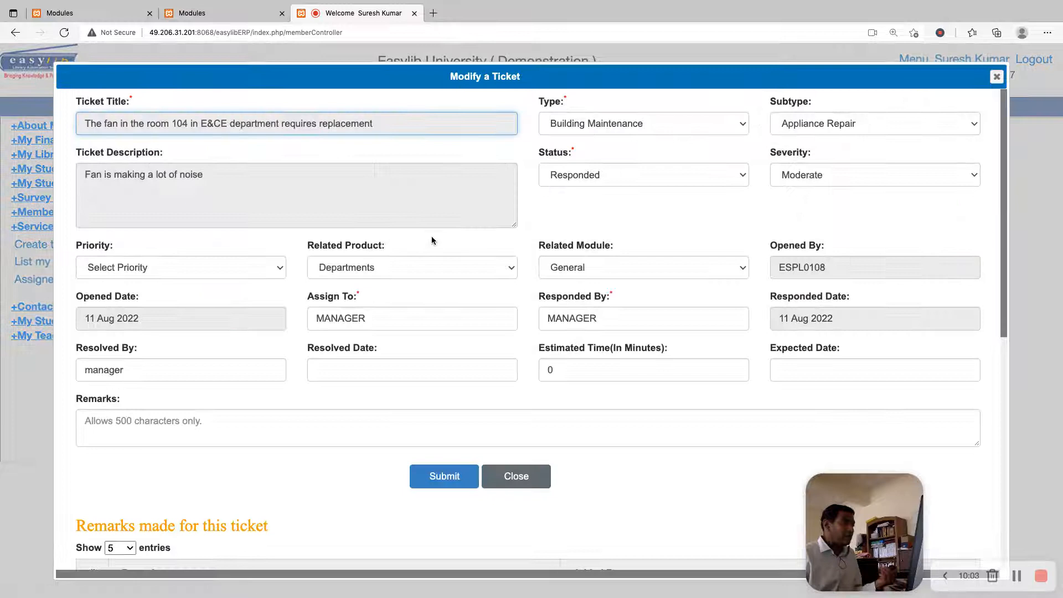
double_click(429, 316)
type("ELECTRICIA")
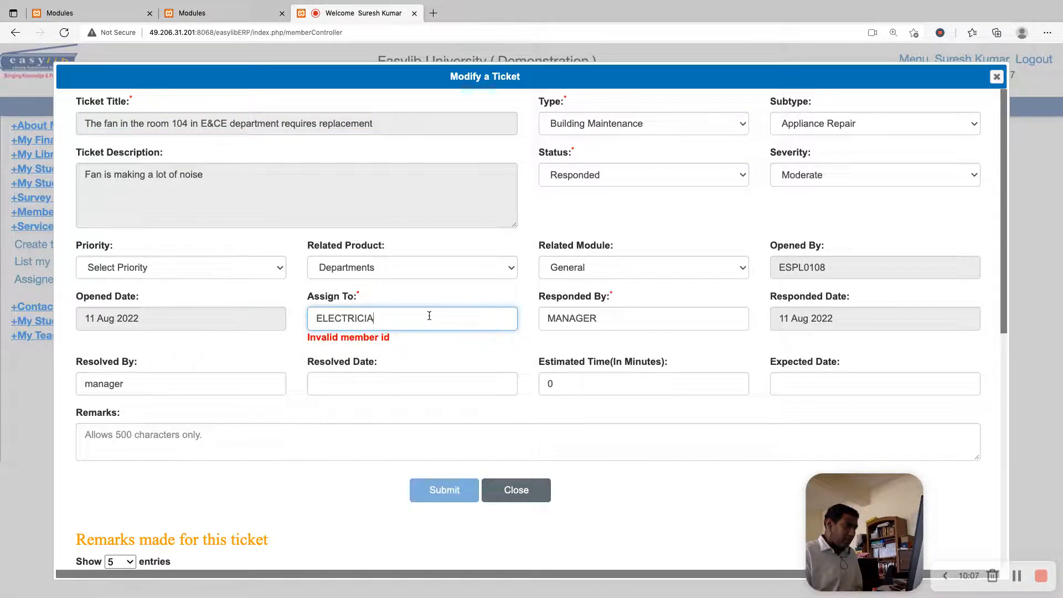
type("N")
key("Tab")
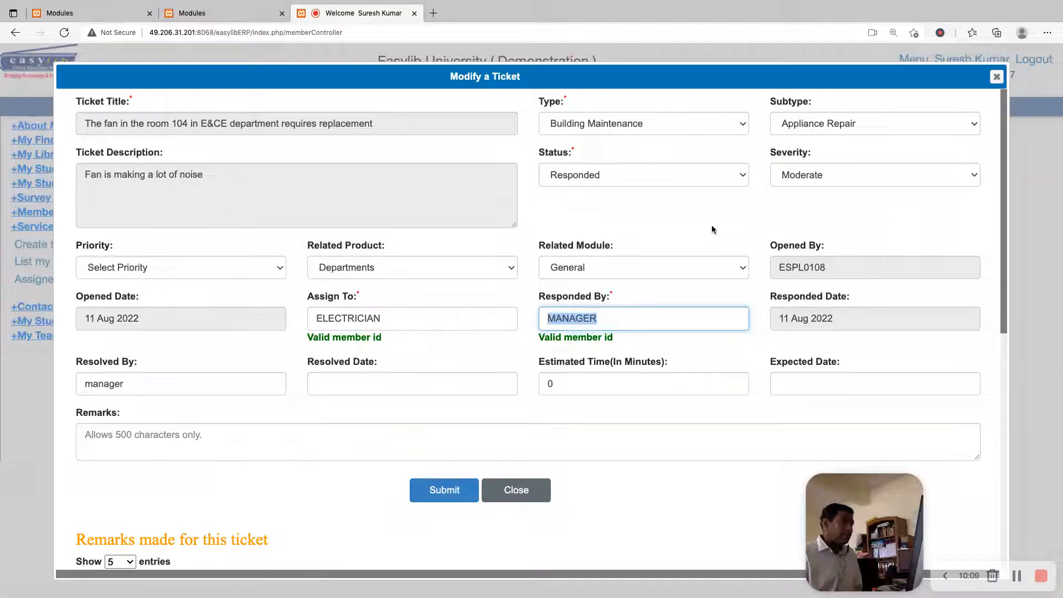
Add the remark "Please fix it" to the fan ticket, keep its status as Responded, and submit the update
left_click(687, 176)
left_click(364, 442)
scroll(465, 397, "down", 4)
type("Pleae")
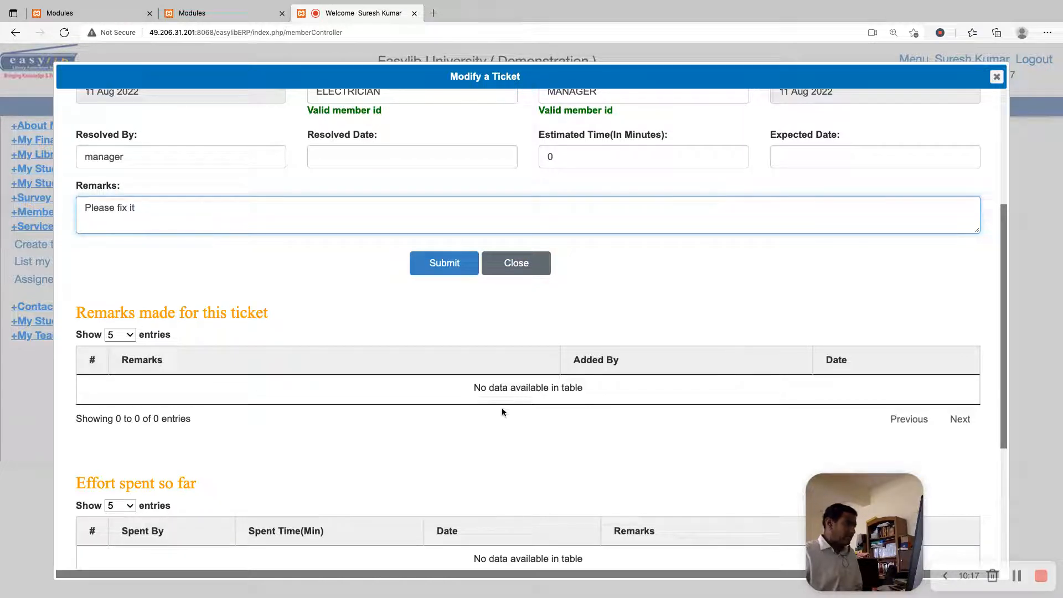
left_click(444, 264)
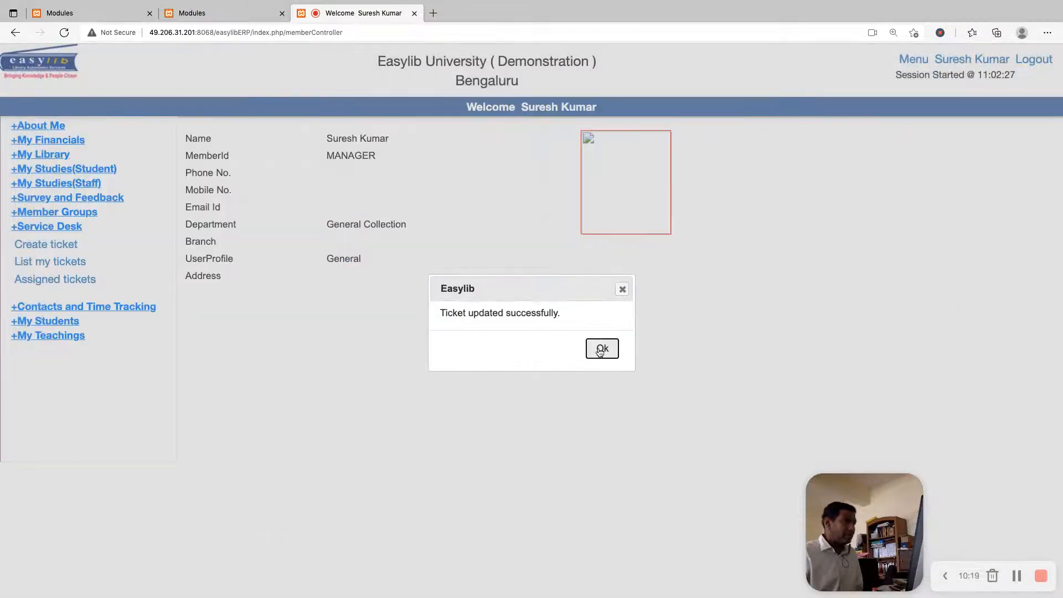
left_click(602, 350)
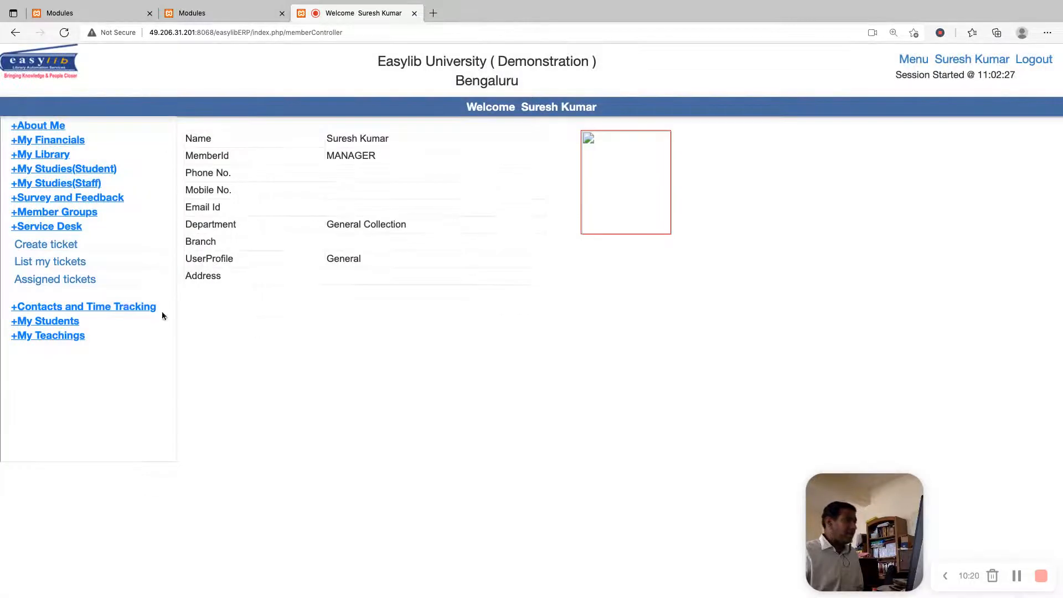
Check the manager's own tickets list and assigned tickets list, closing each after viewing
left_click(88, 263)
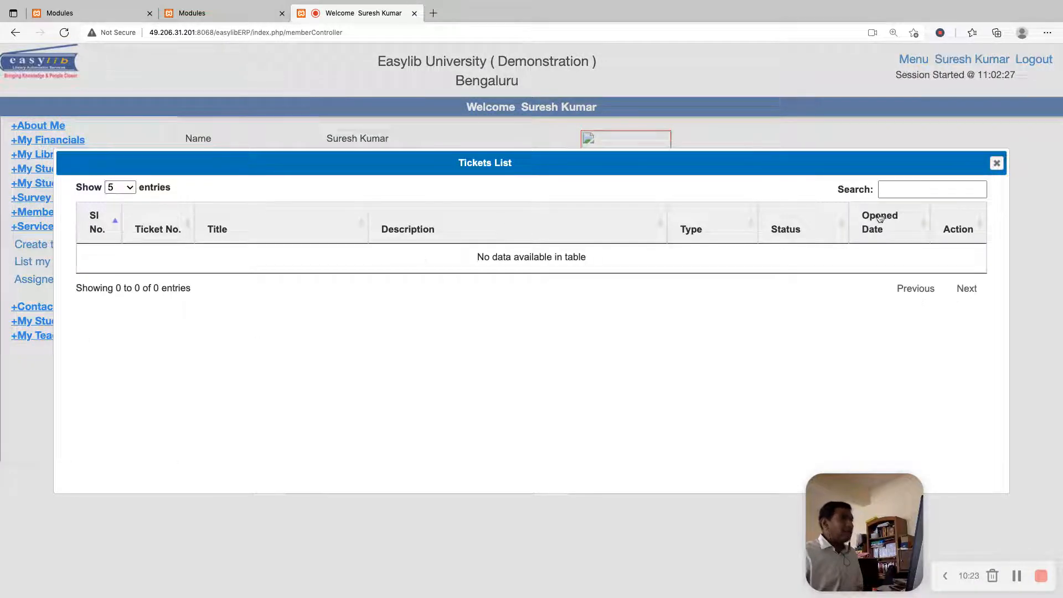
left_click(997, 163)
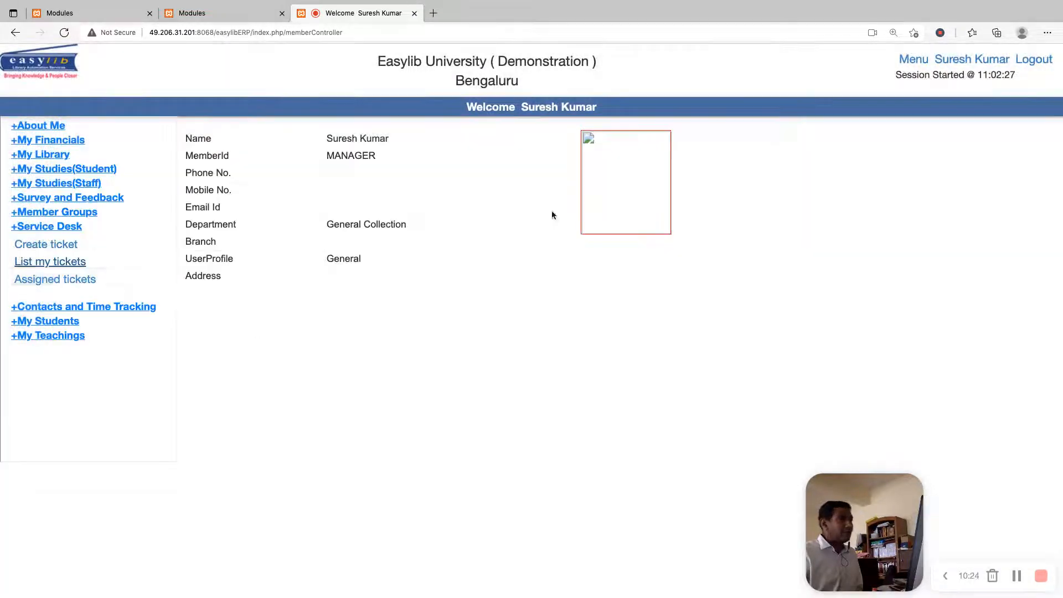
left_click(81, 282)
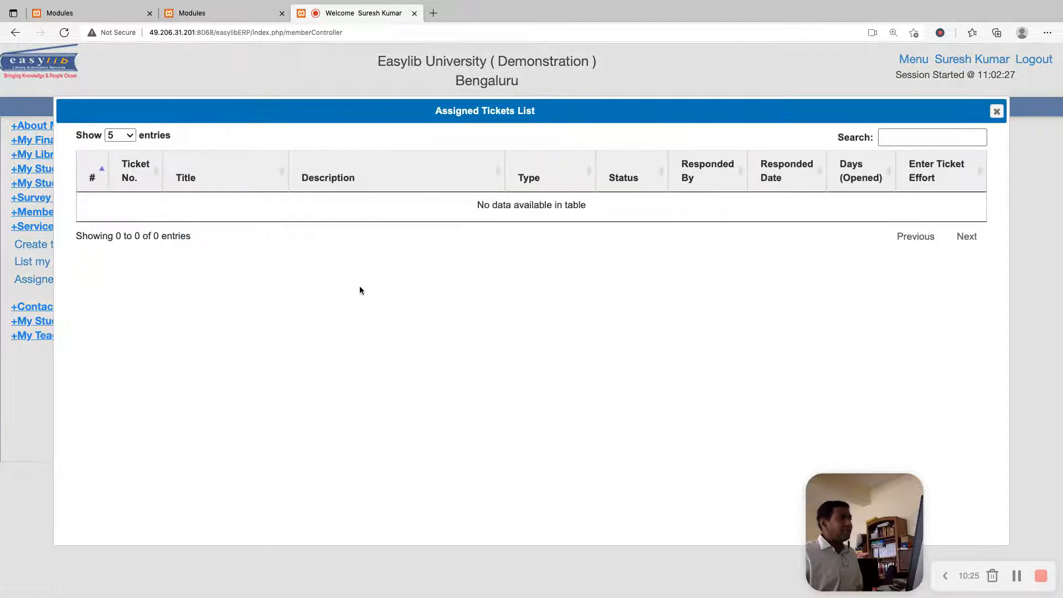
left_click(997, 111)
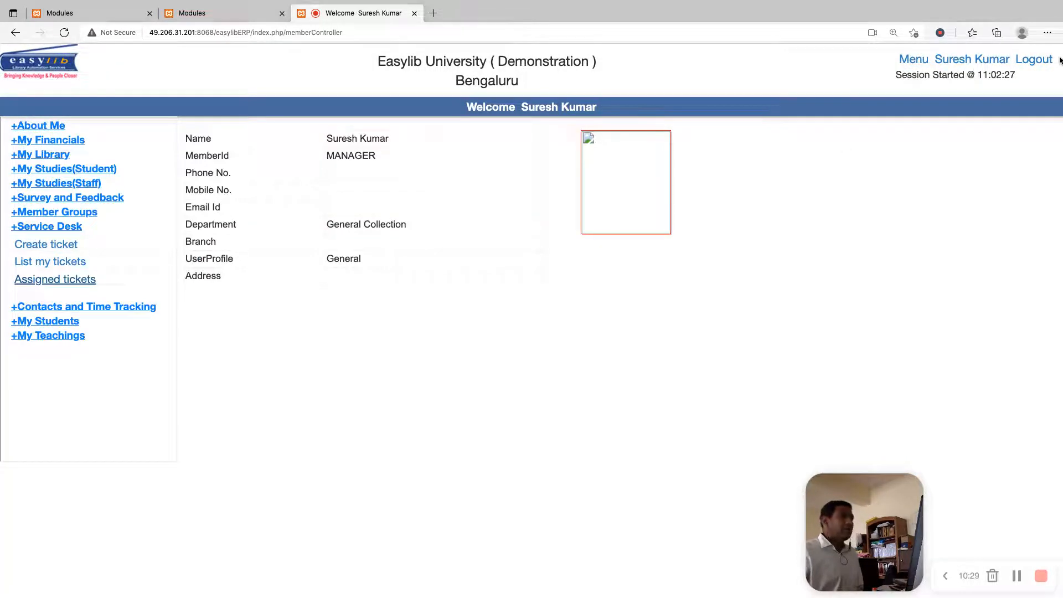
Log out of the manager account and enter ELECTRICIAN as the login username
left_click(1042, 61)
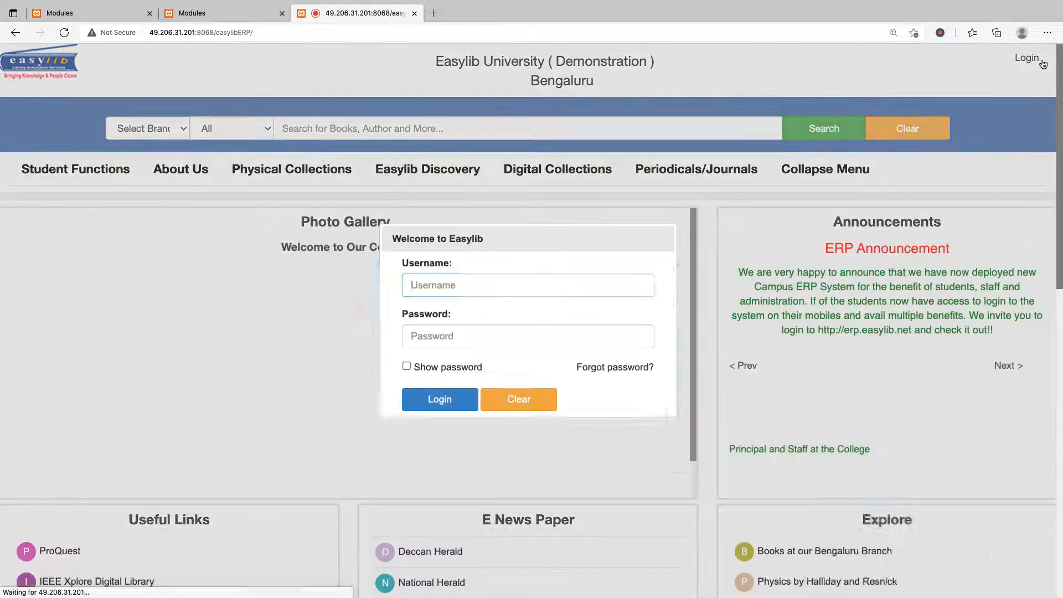
type("ELECTRICIAN")
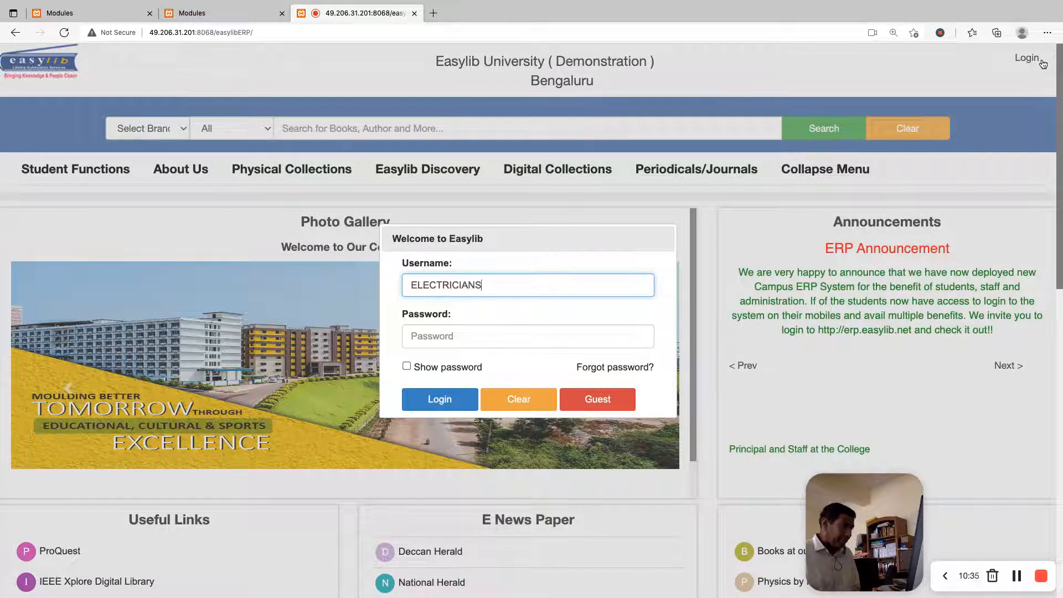
key("Tab")
Try to log in to the electrician account by entering its password
type("**********")
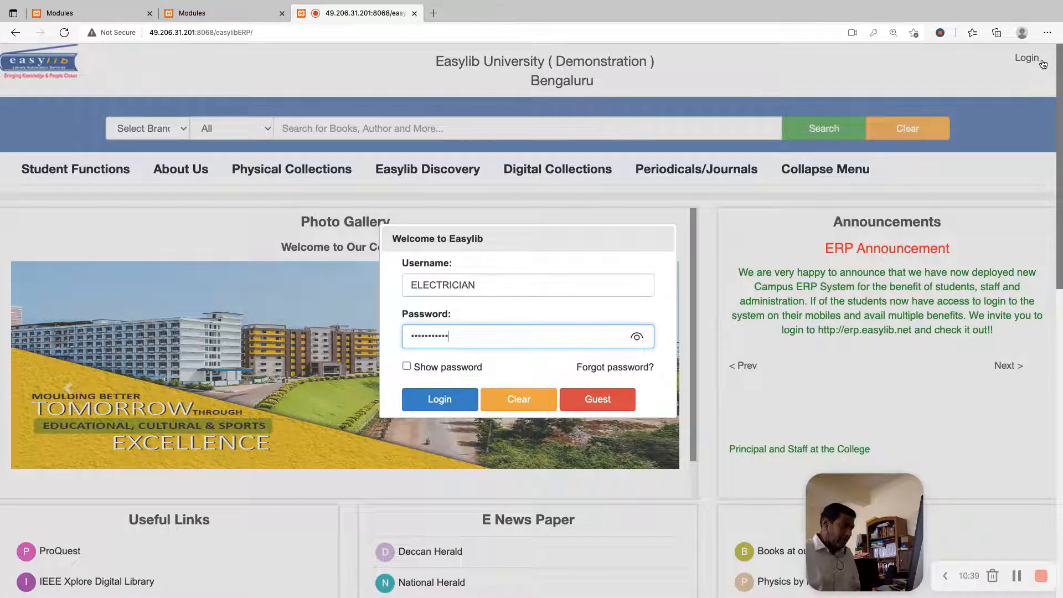
key("BackSpace")
key("BackSpace")
key("BackSpace")
key("BackSpace")
key("BackSpace")
key("BackSpace")
key("BackSpace")
key("BackSpace")
key("BackSpace")
key("BackSpace")
type("***********")
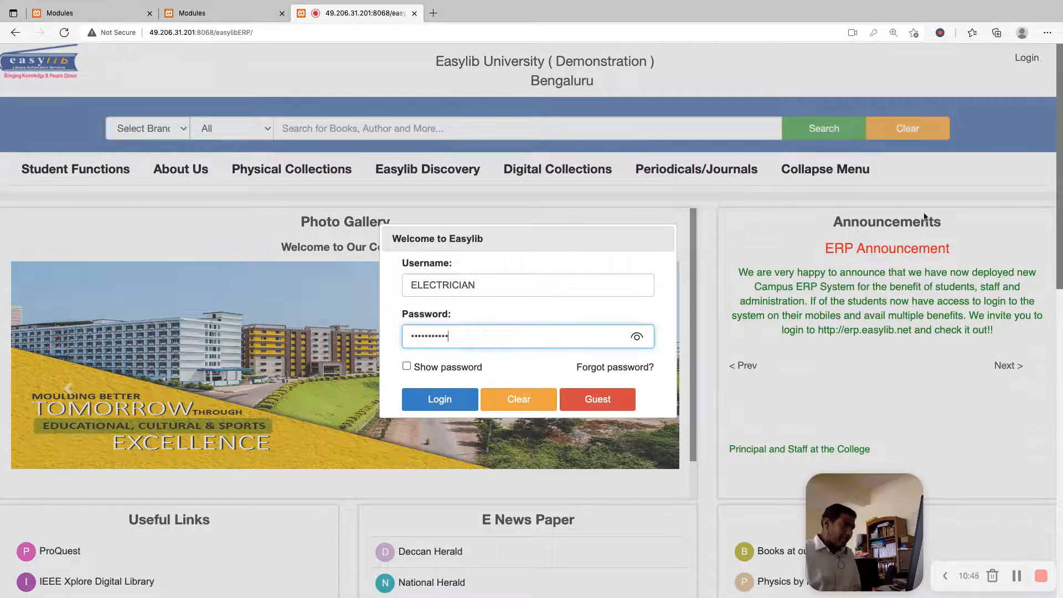
left_click(468, 401)
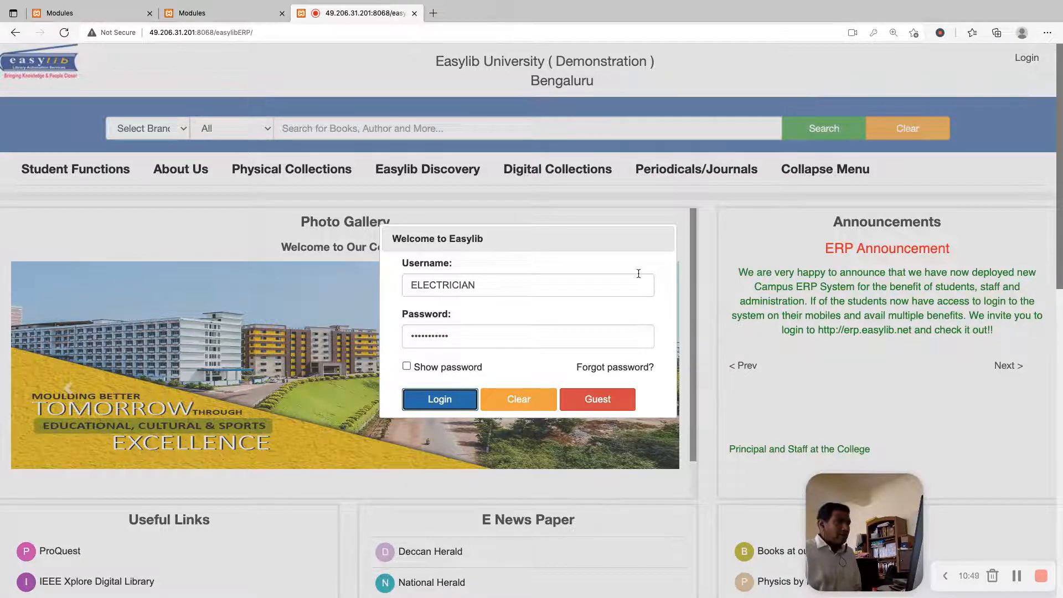
Replace the password entry with the electrician's account password and log in
double_click(446, 285)
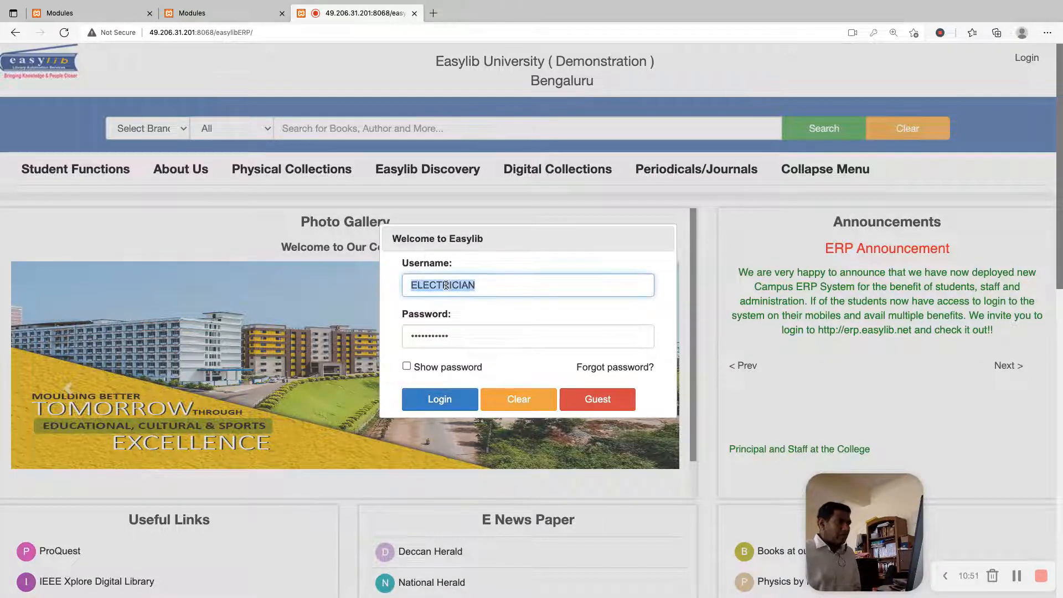
double_click(435, 339)
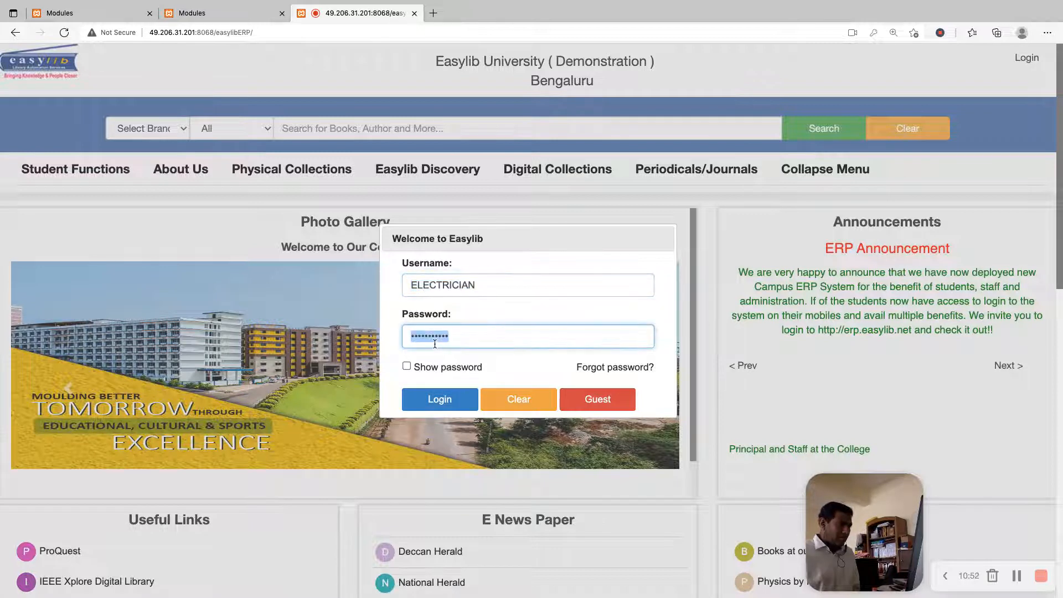
key("super+v")
left_click(430, 401)
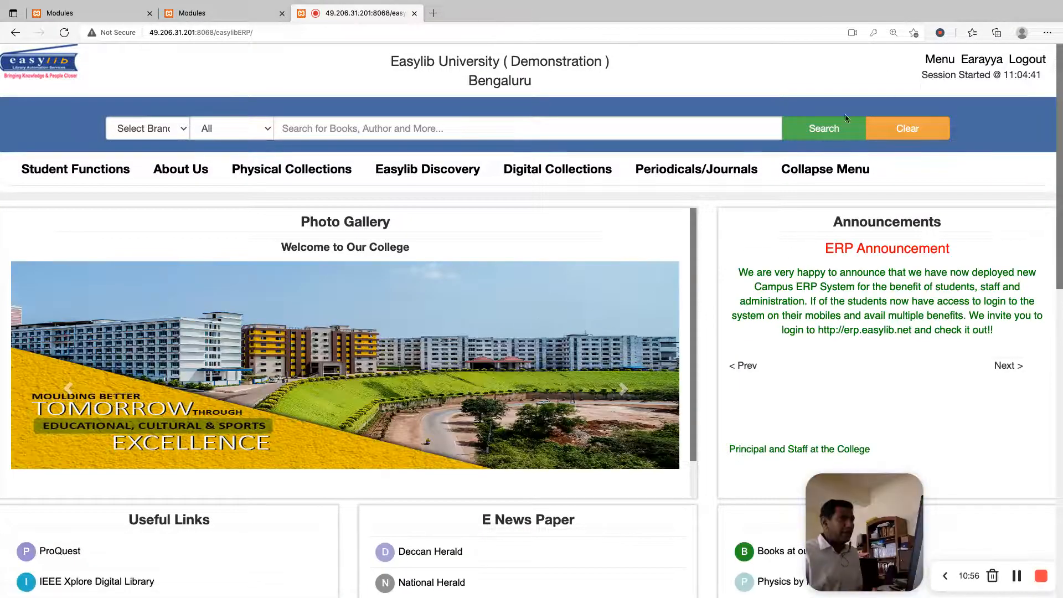
Go to the electrician's Service Desk, check the own tickets list, and open the assigned tickets list
left_click(936, 61)
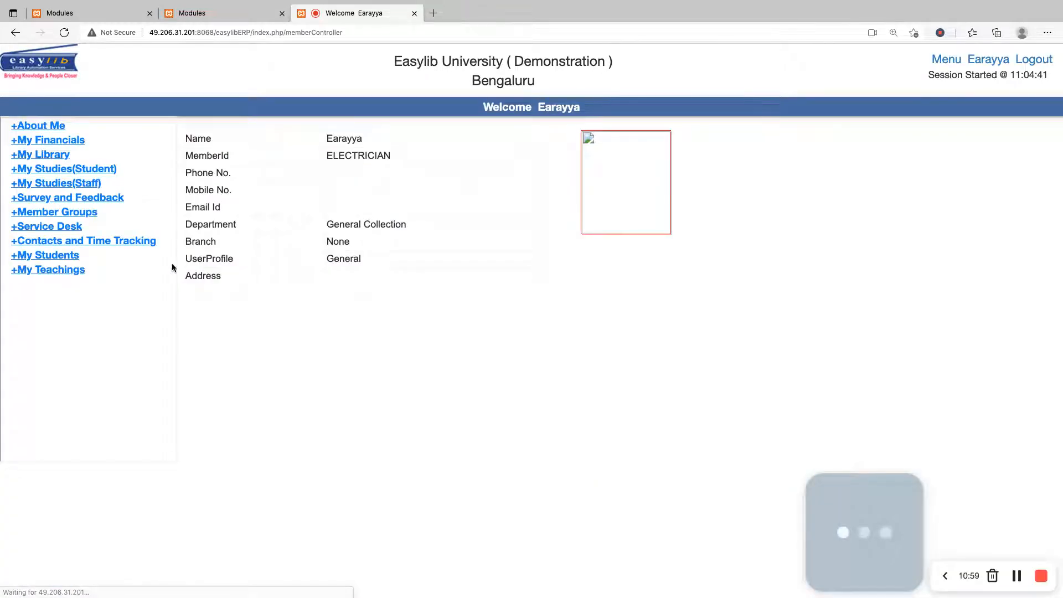
left_click(47, 227)
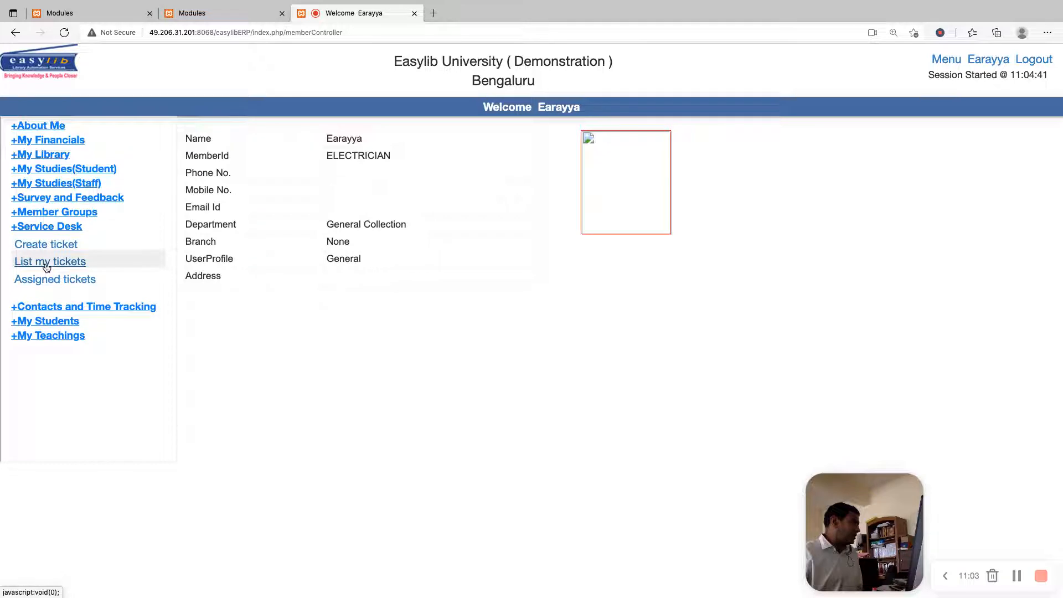
left_click(48, 260)
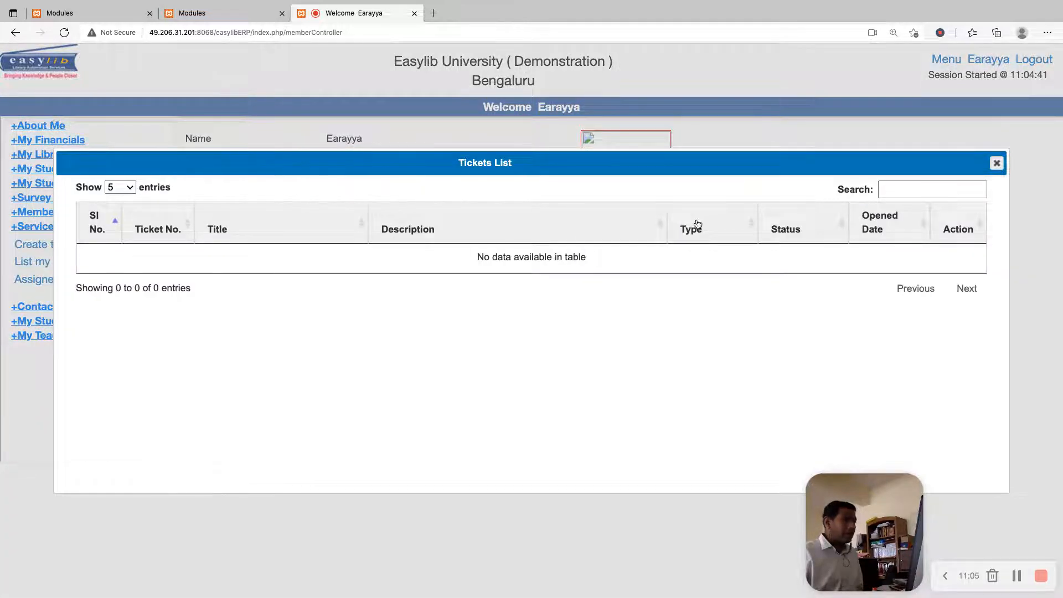
key("Escape")
left_click(57, 282)
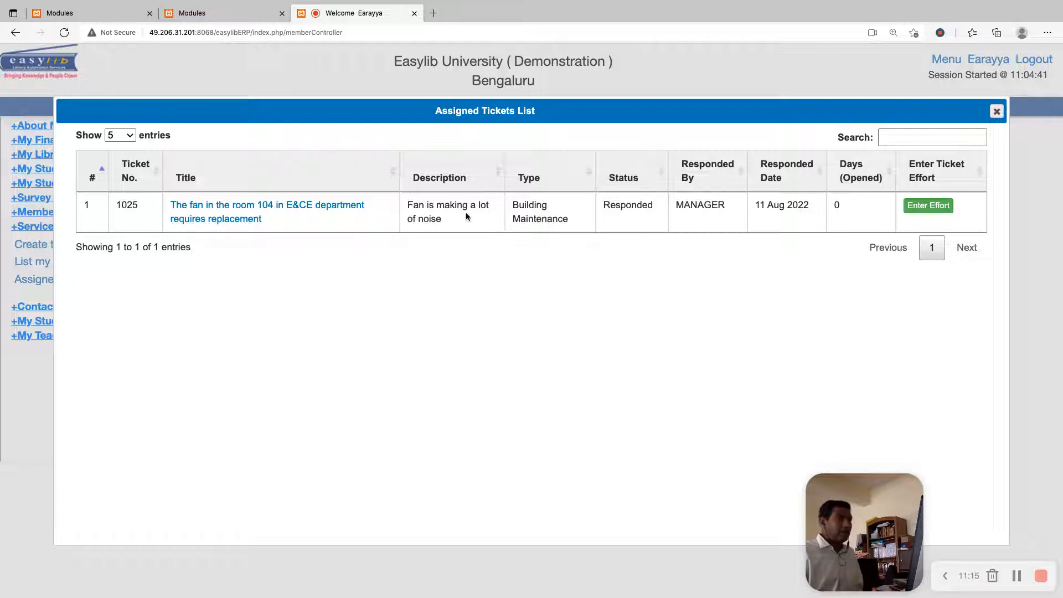
Start an effort entry for the fan ticket dated 11-Aug-2022 with 60 minutes spent
left_click(928, 205)
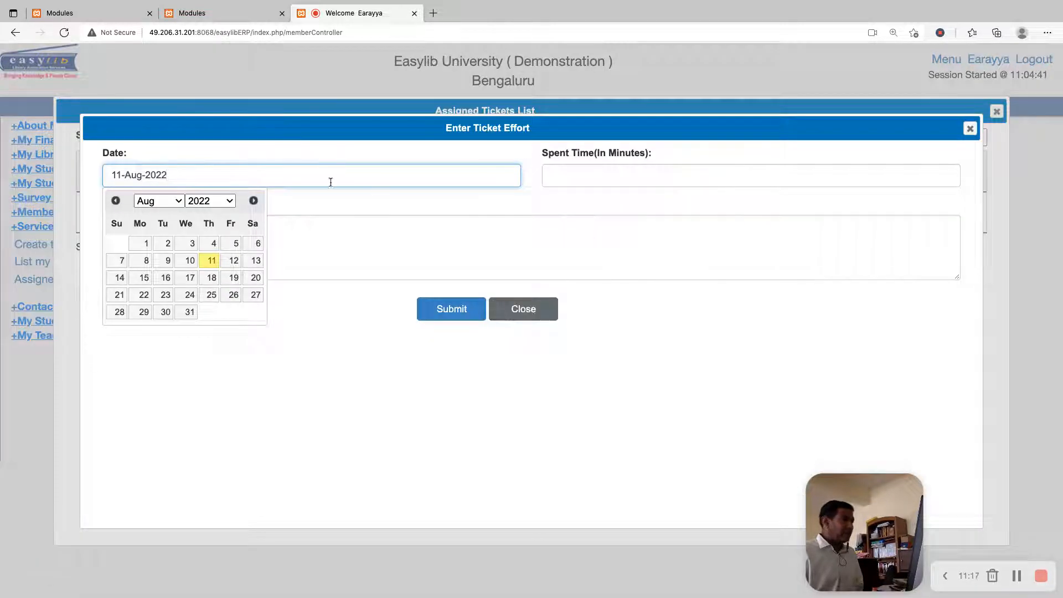
left_click(643, 171)
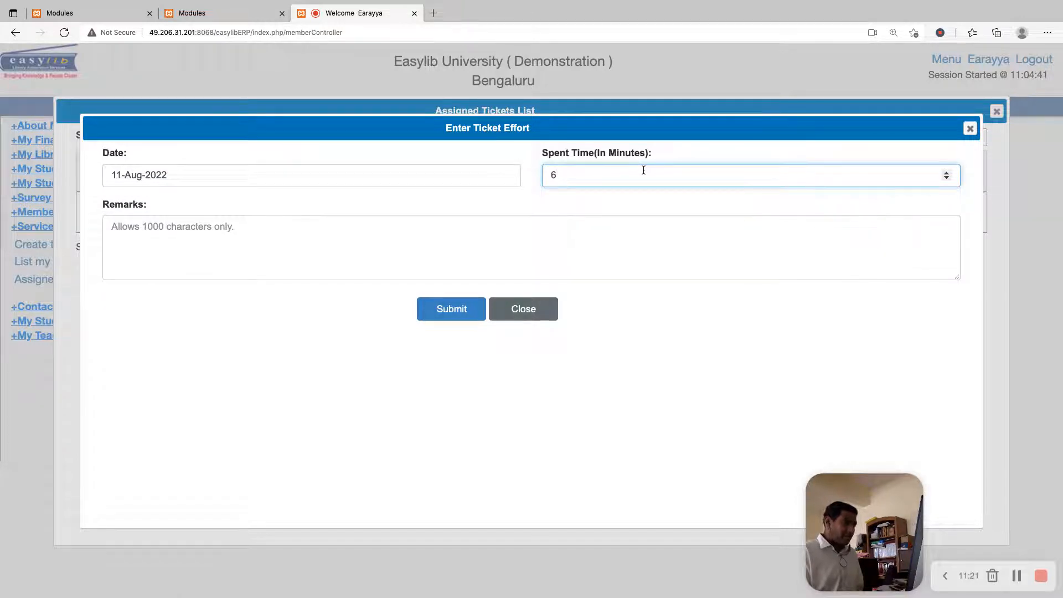
type("60")
key("Tab")
Enter the effort remark "Looked at the fan. Fan is damaged. Replaced with a new one."
type("LO")
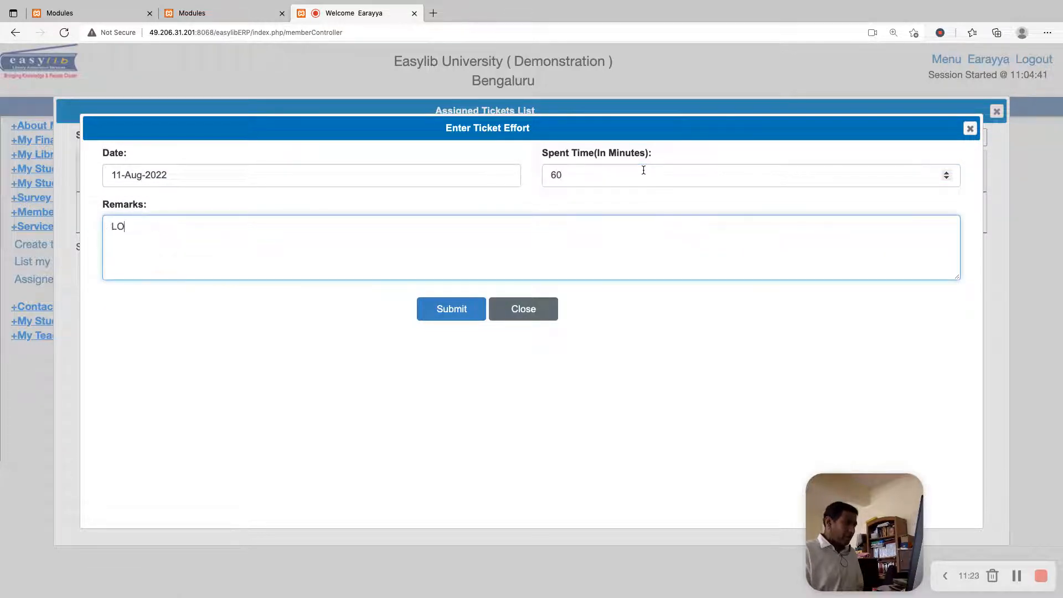
key("BackSpace")
key("BackSpace")
type("oked at the fan. Fan is damaged. Replaced e")
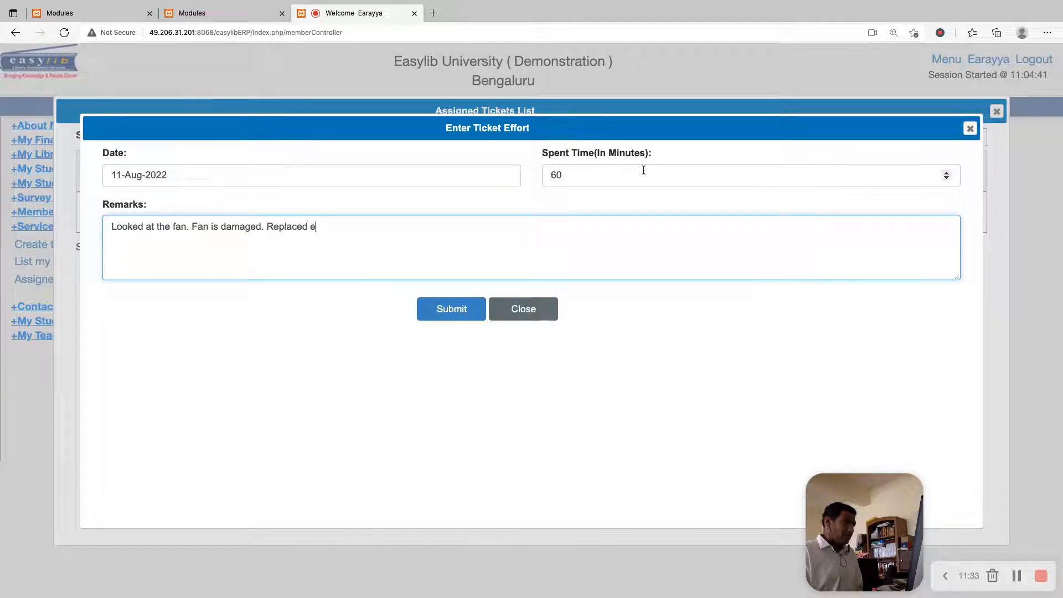
key("BackSpace")
type("with a new one.")
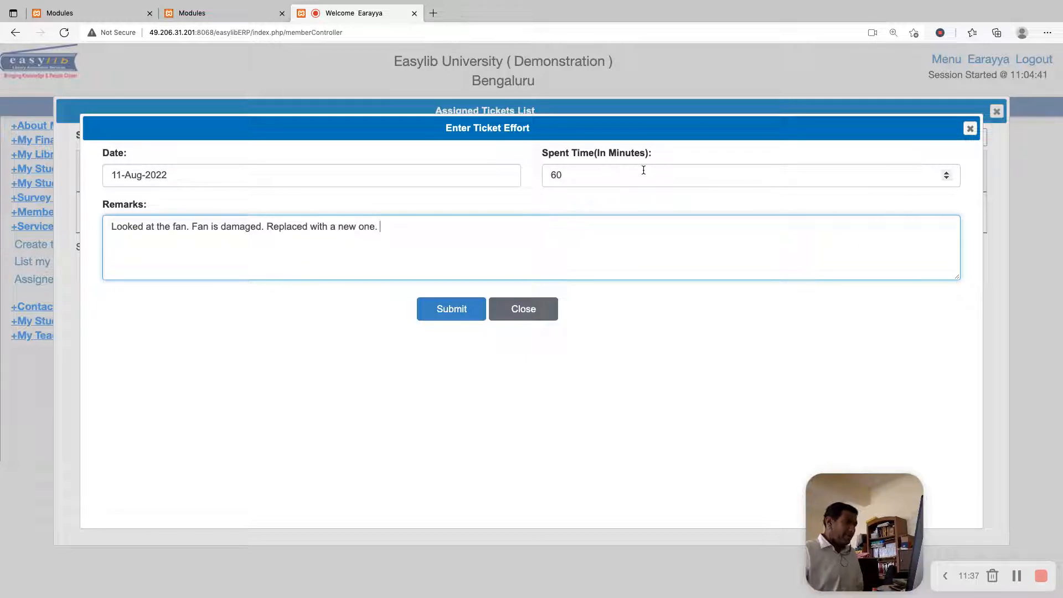
Set the effort's spent time to 90 minutes, submit the entry, and acknowledge it
double_click(838, 178)
type("9")
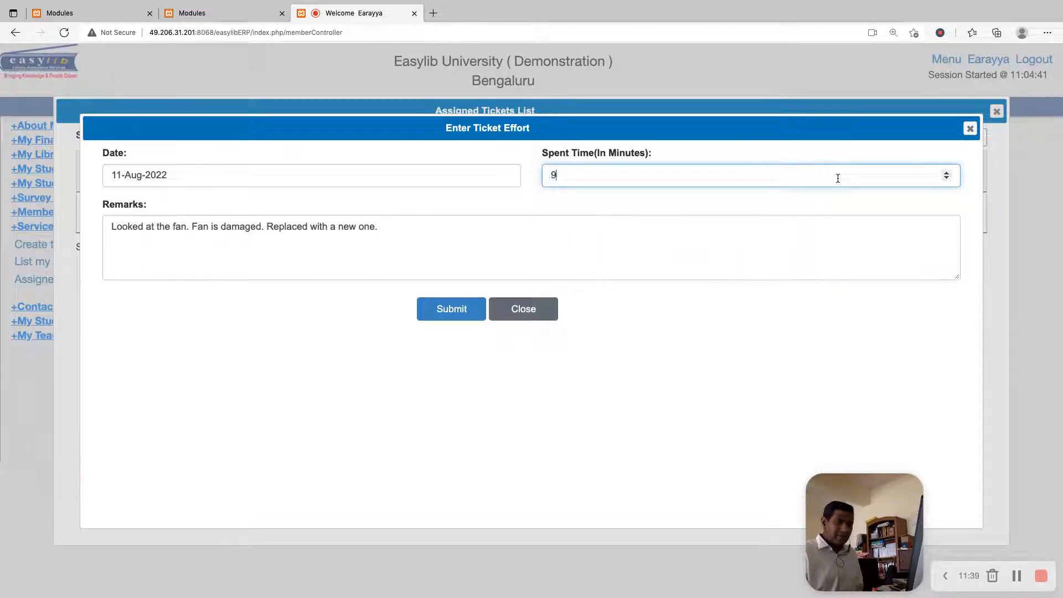
left_click(450, 309)
left_click(592, 344)
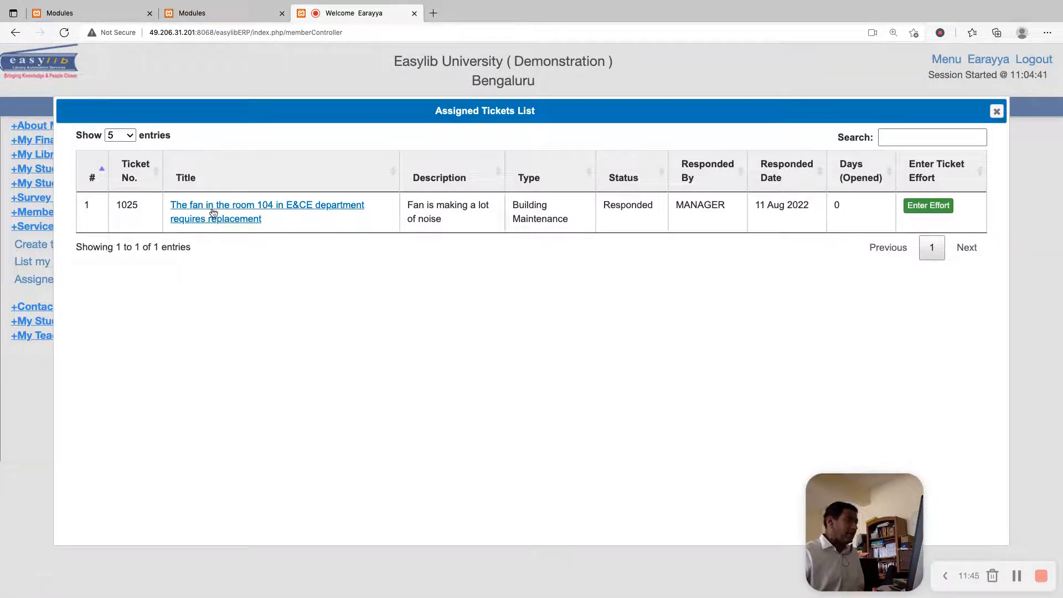
Open the fan ticket from the electrician's assigned tickets and assign it to MANAGER
left_click(216, 211)
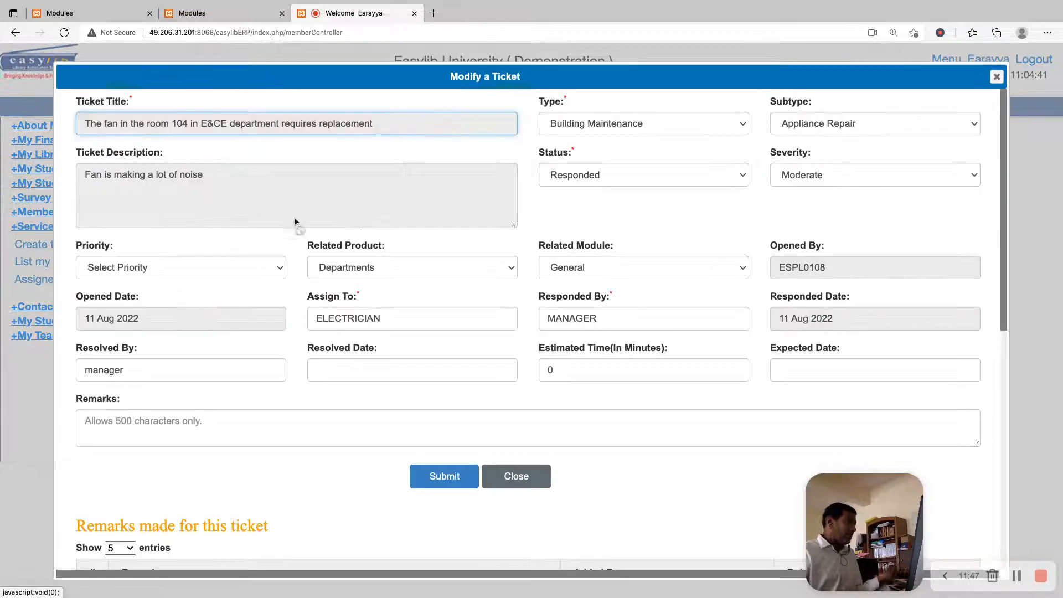
left_click(384, 320)
double_click(385, 320)
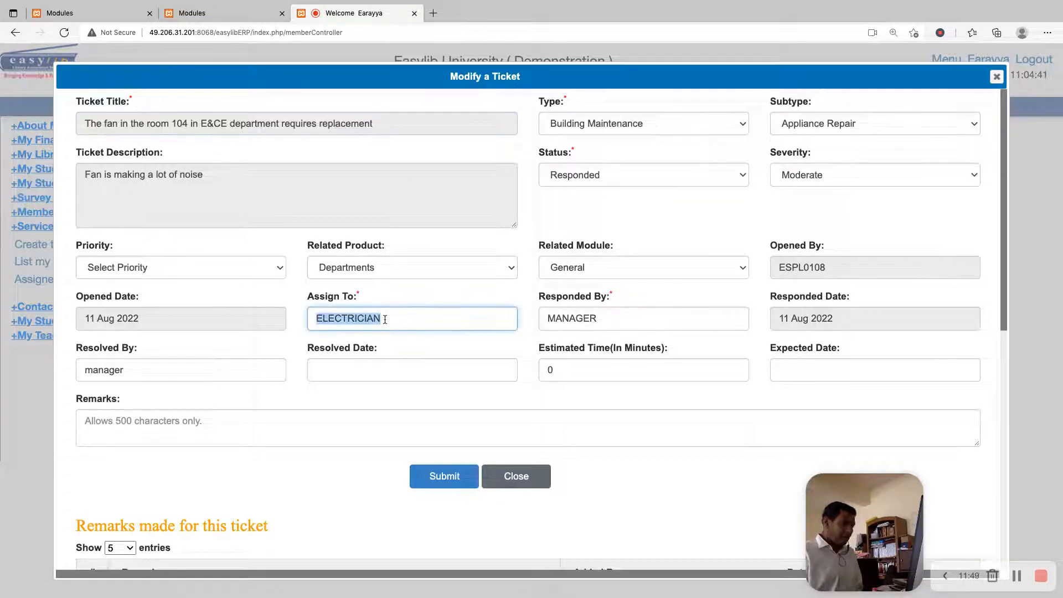
type("MANAGER")
key("Tab")
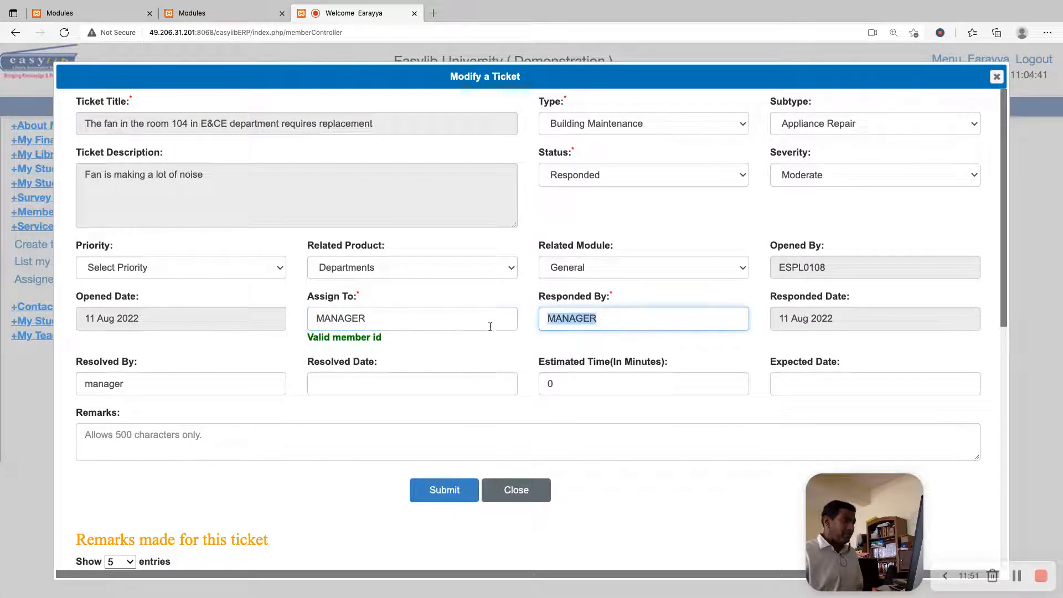
Add the remark "Assigned to manager for review" to the fan ticket, submit the change, and acknowledge it
left_click(493, 432)
type("Ass")
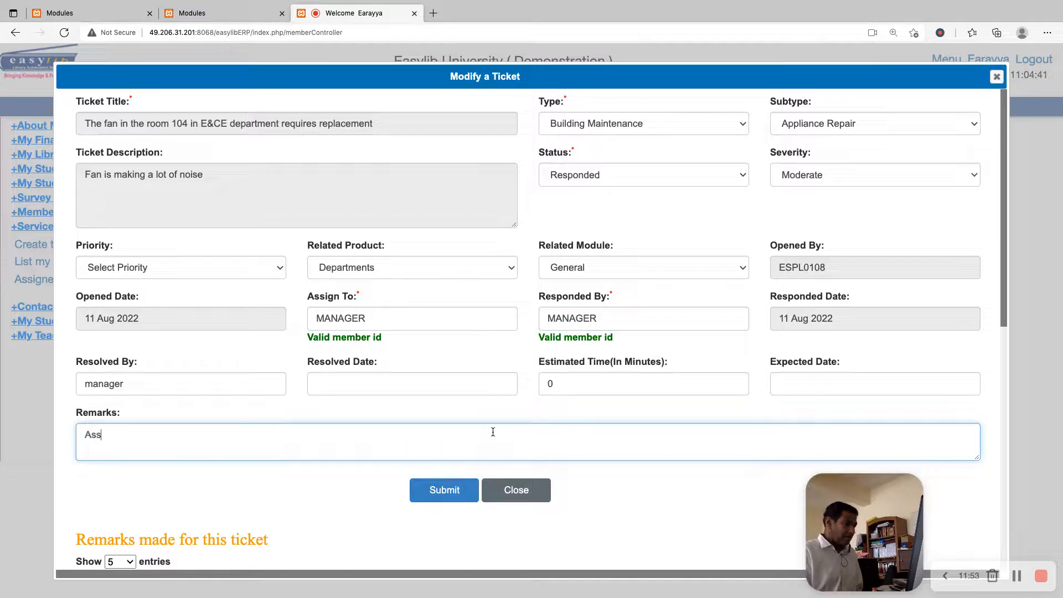
type("igned to manager fo")
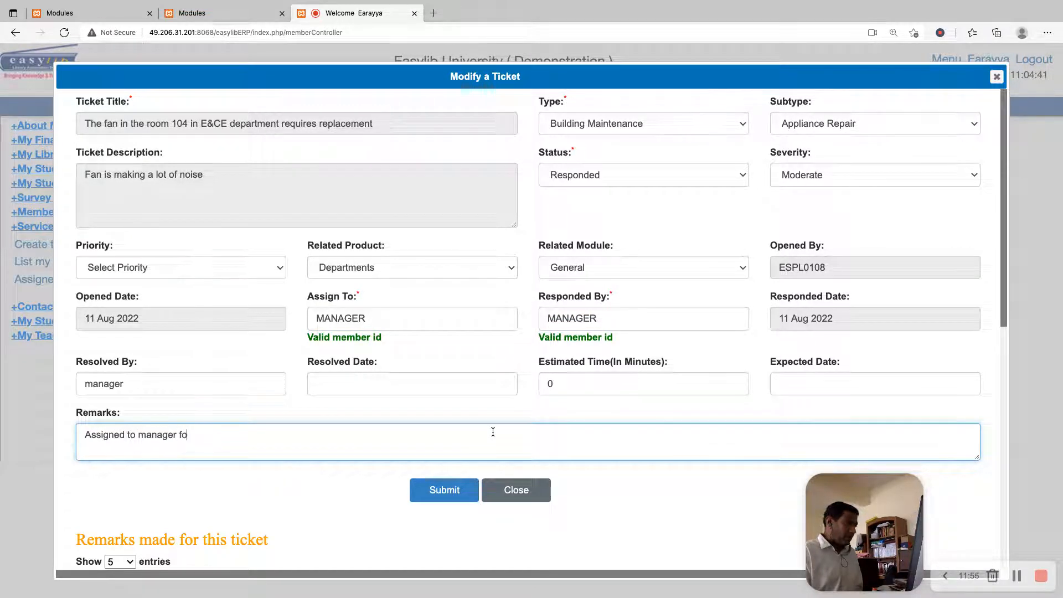
type("r review")
scroll(493, 432, "down", 3)
scroll(497, 412, "down", 2)
left_click(446, 283)
left_click(596, 359)
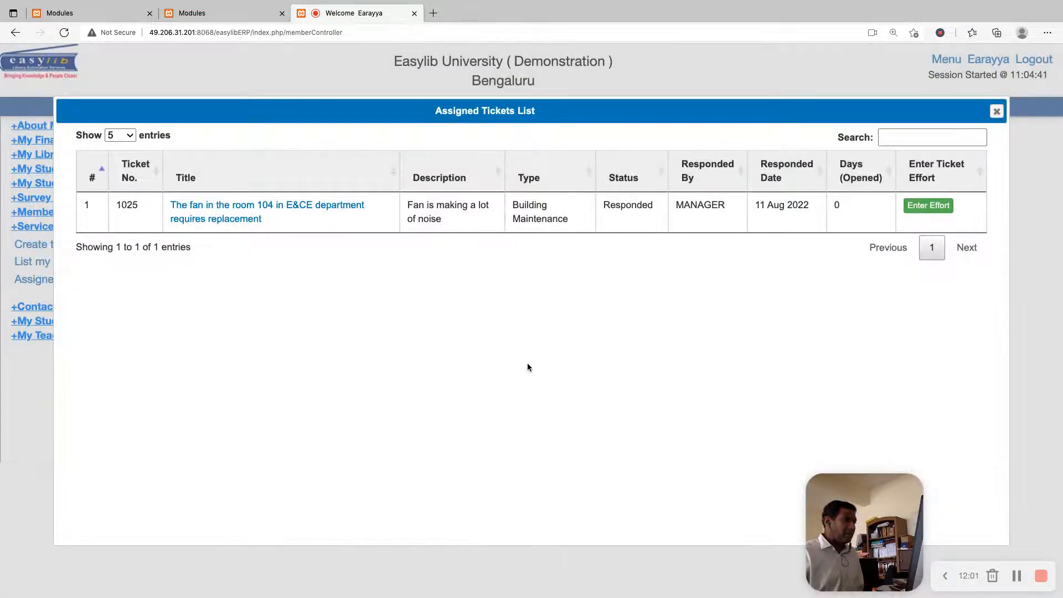
Reopen the fan ticket, examine its logged effort and each ticket history entry, and close the ticket
left_click(327, 206)
scroll(614, 350, "down", 10)
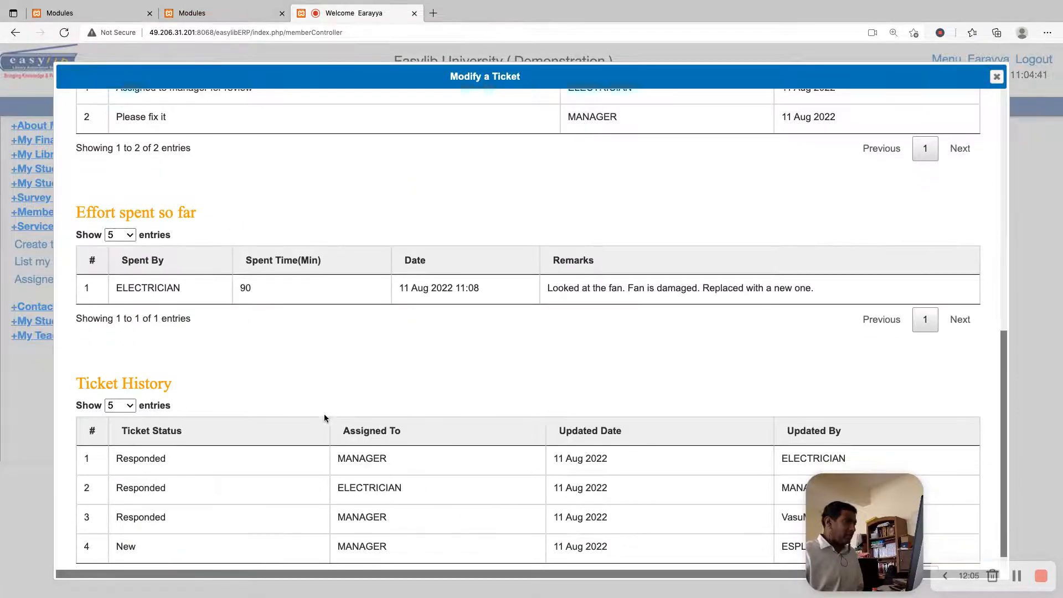
triple_click(675, 290)
left_click(211, 297)
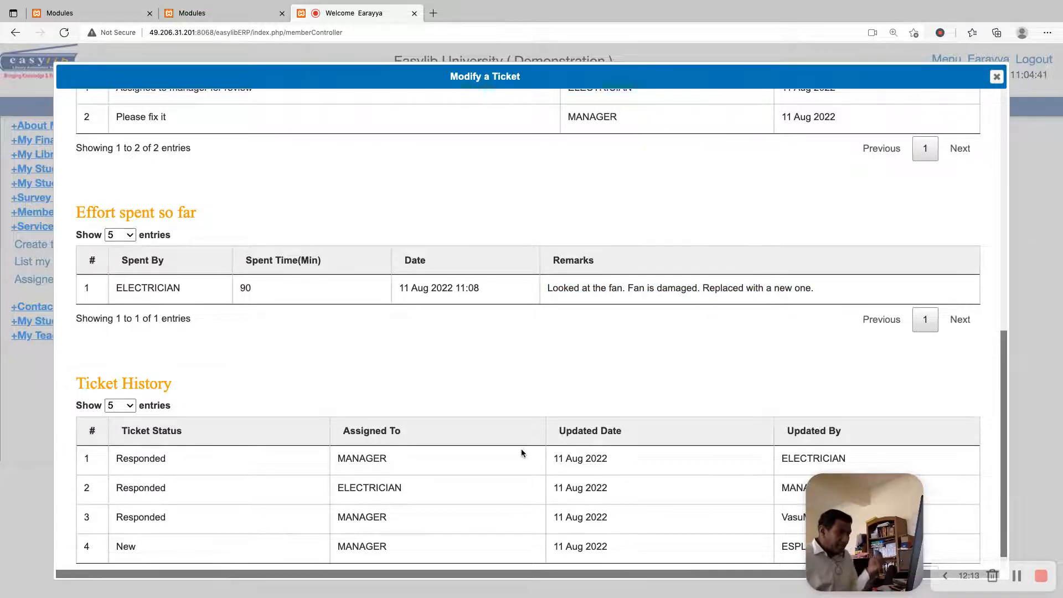
scroll(520, 447, "down", 1)
left_click_drag(137, 523, 129, 523)
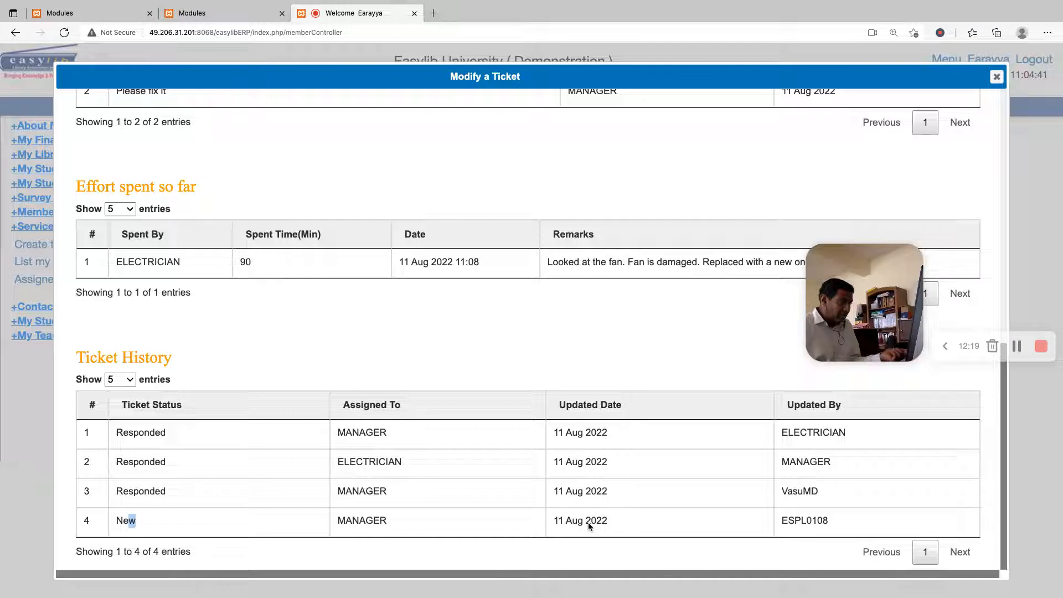
double_click(805, 522)
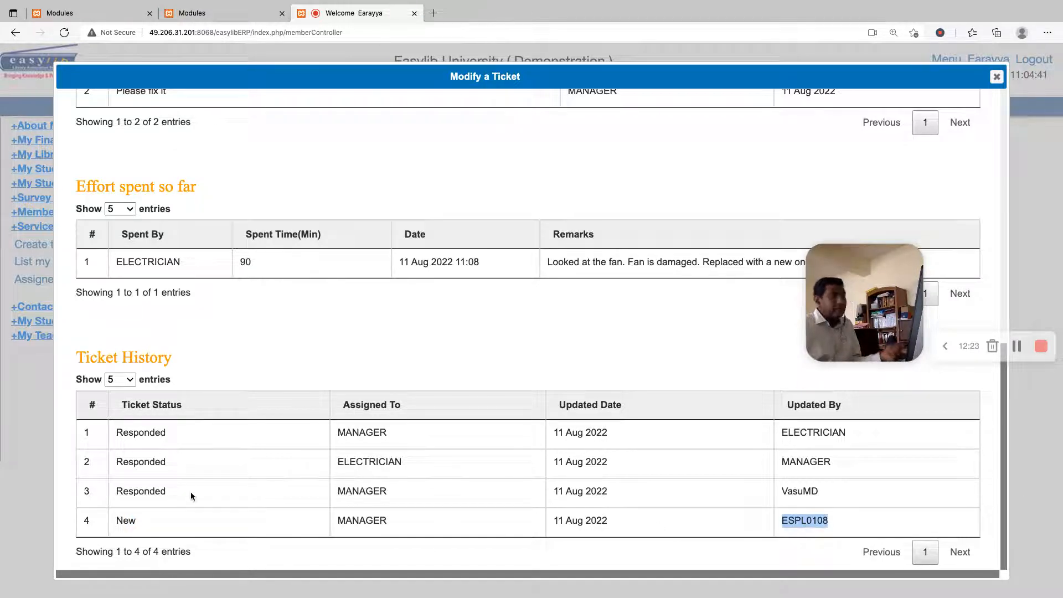
left_click(812, 491)
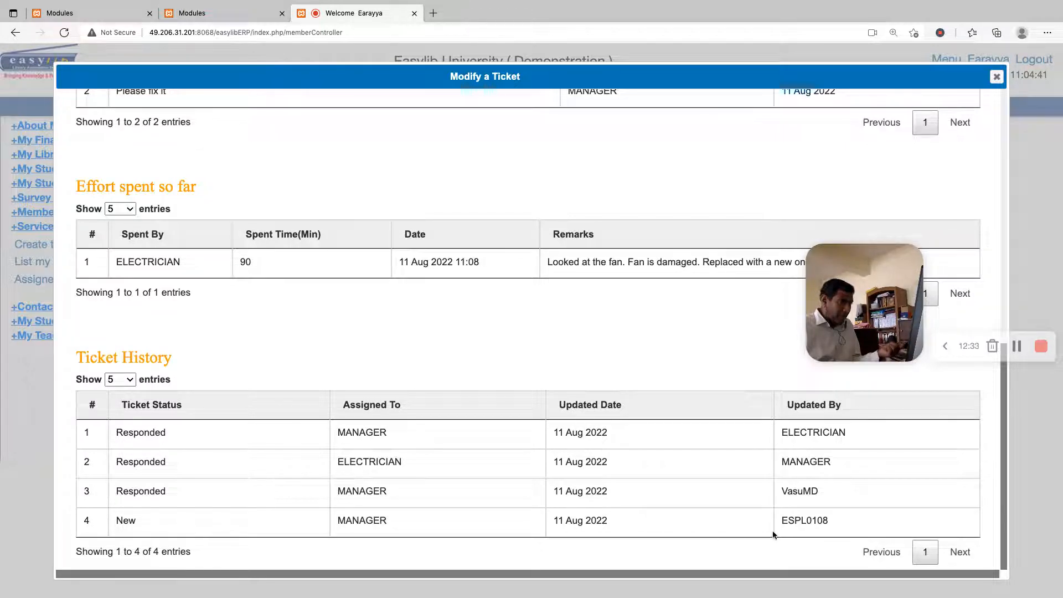
double_click(788, 523)
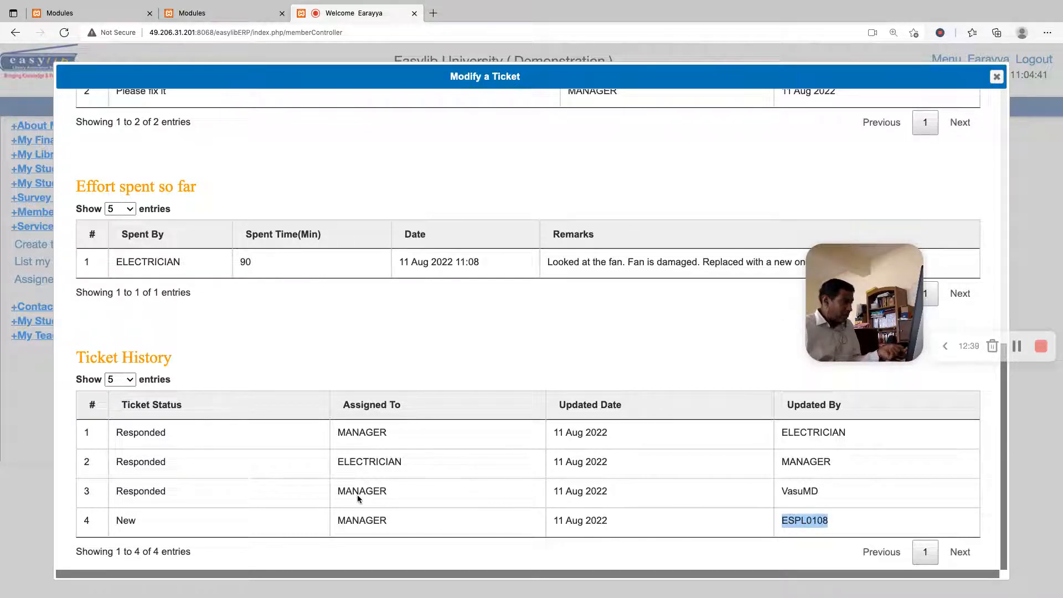
left_click(367, 463)
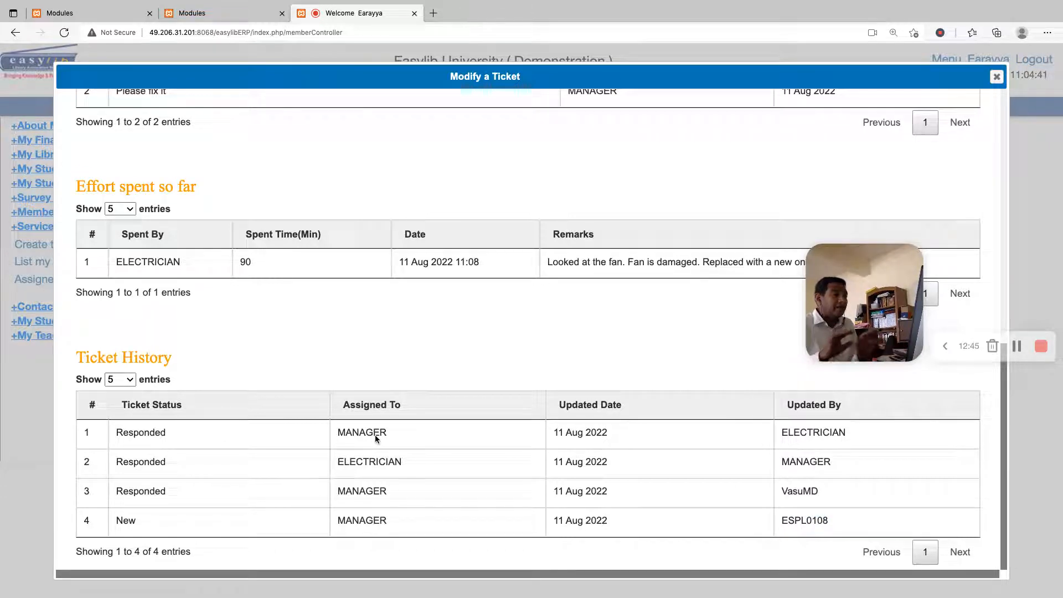
scroll(459, 390, "up", 10)
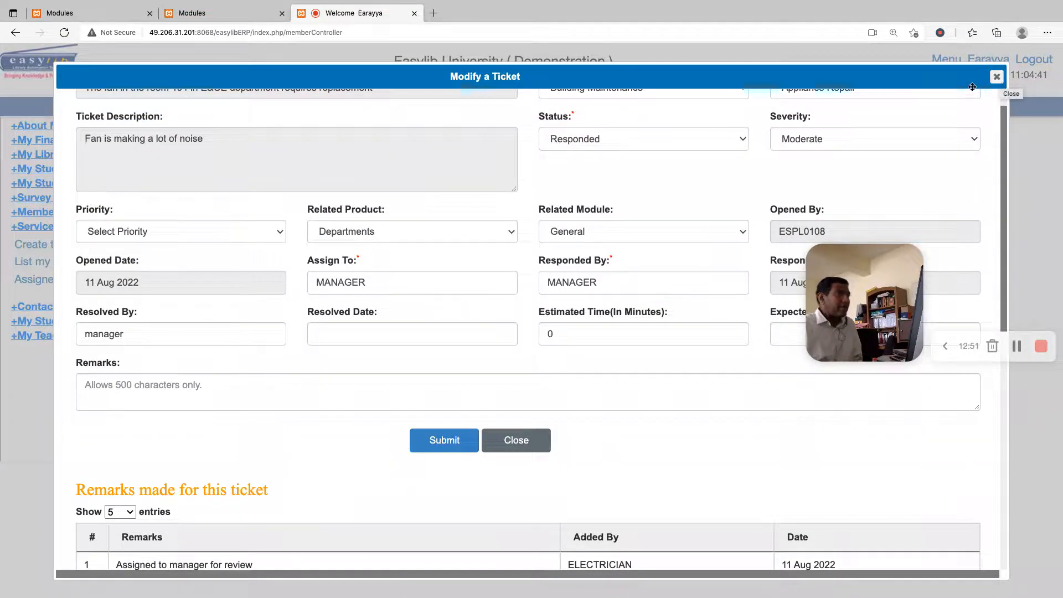
left_click(994, 78)
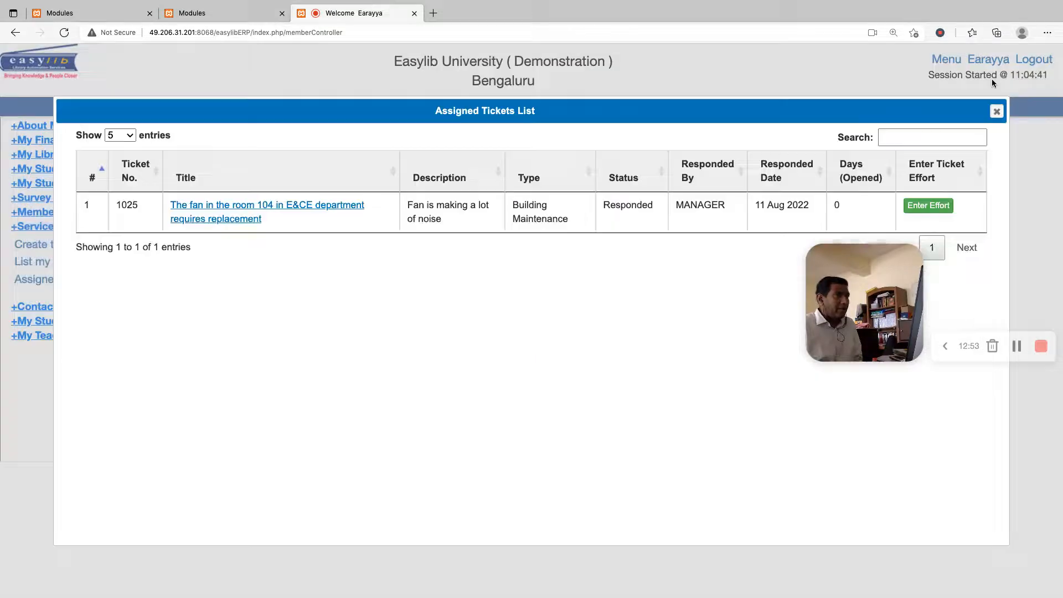
Open the fan ticket again, check the assignee in its latest history entry, and close it
left_click(238, 207)
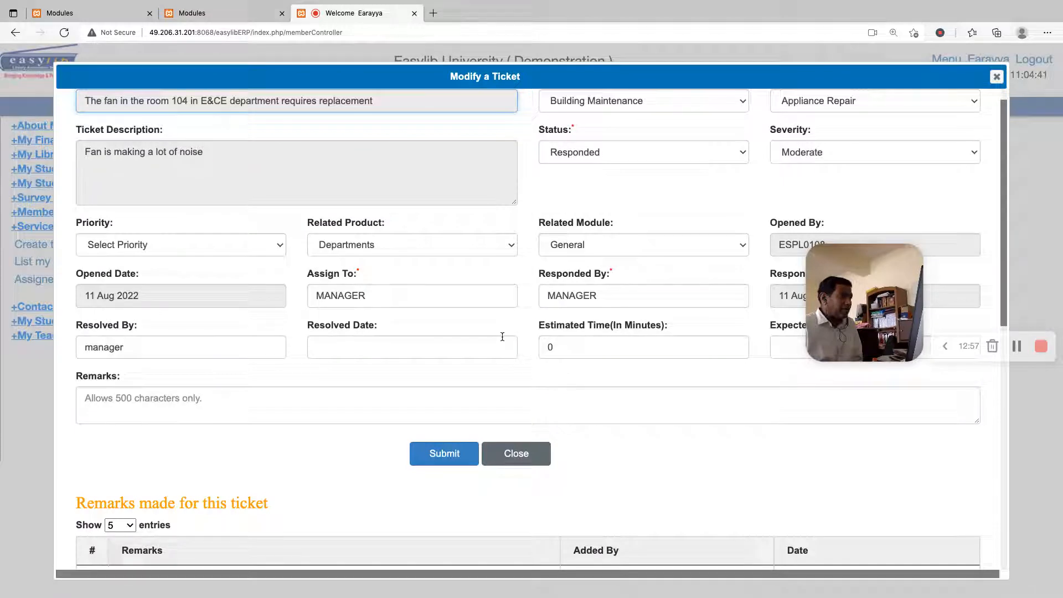
scroll(595, 359, "down", 10)
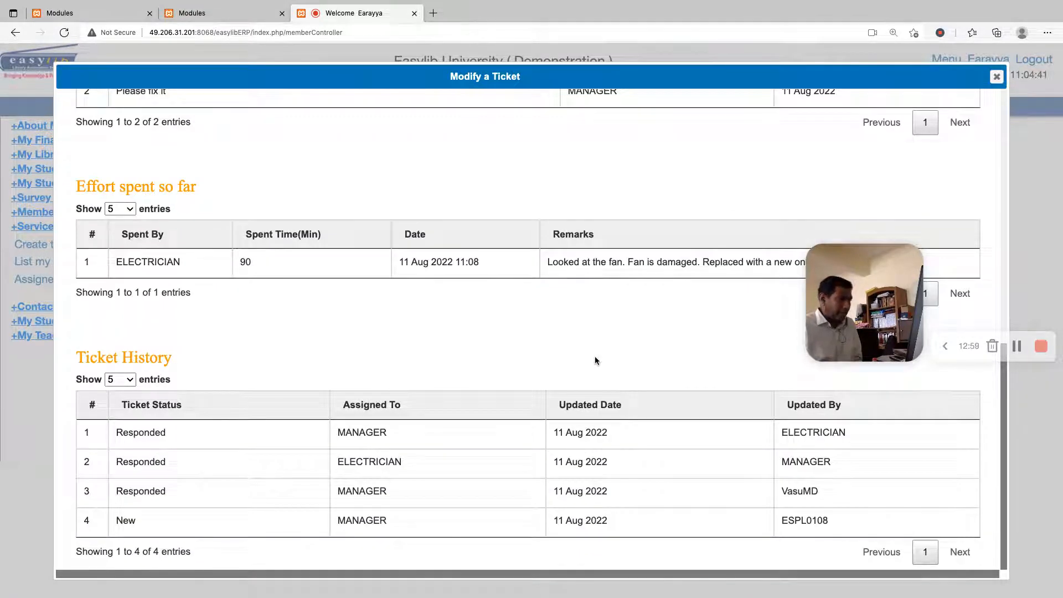
double_click(340, 435)
left_click(1038, 97)
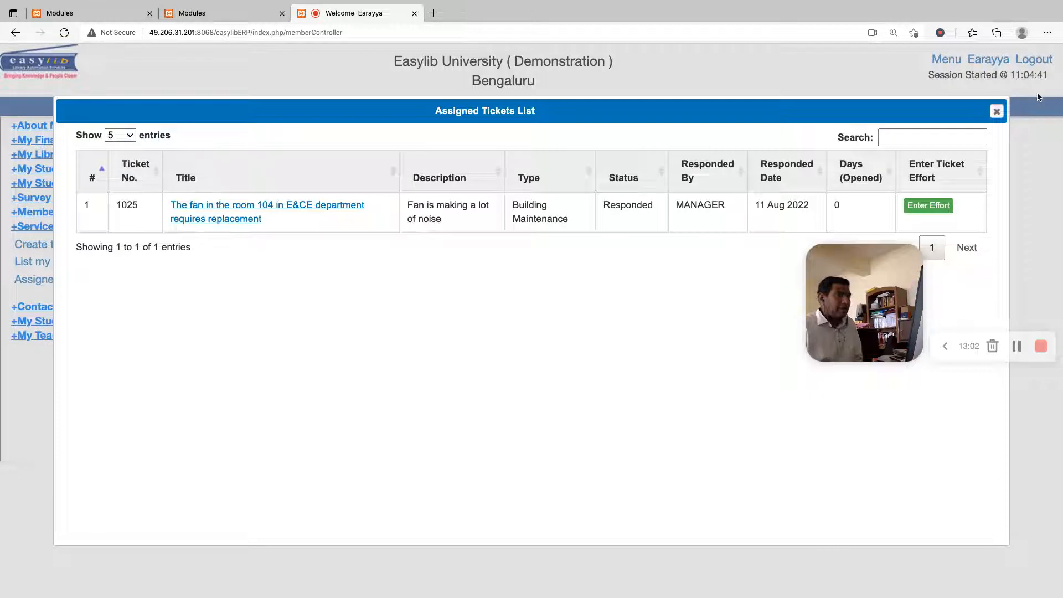
Leave the electrician's account, log in as MANAGER with the account password, and open the Service Desk's assigned tickets
left_click(997, 111)
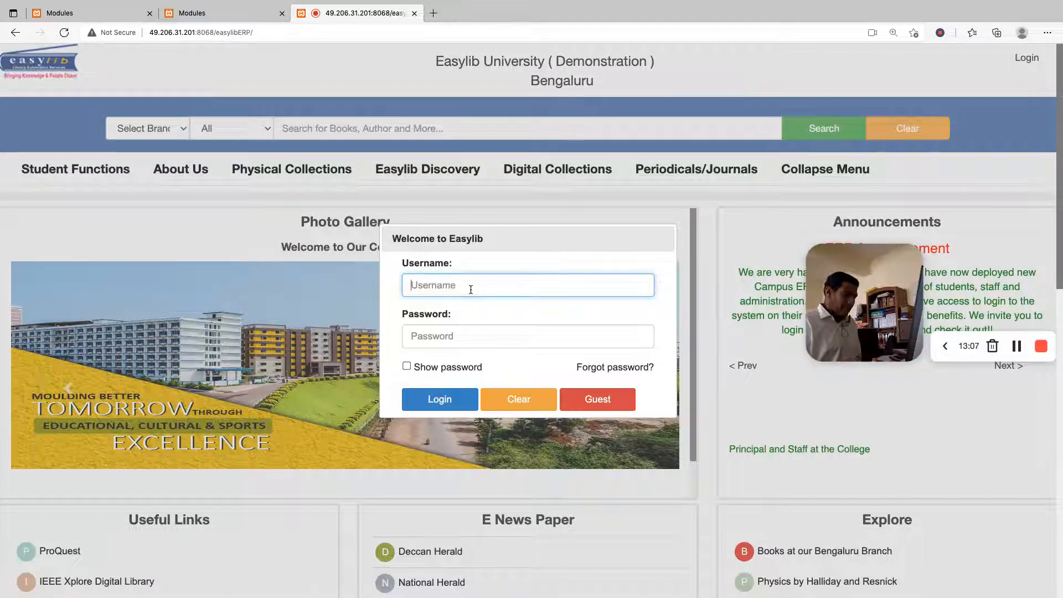
key("Tab")
left_click(435, 407)
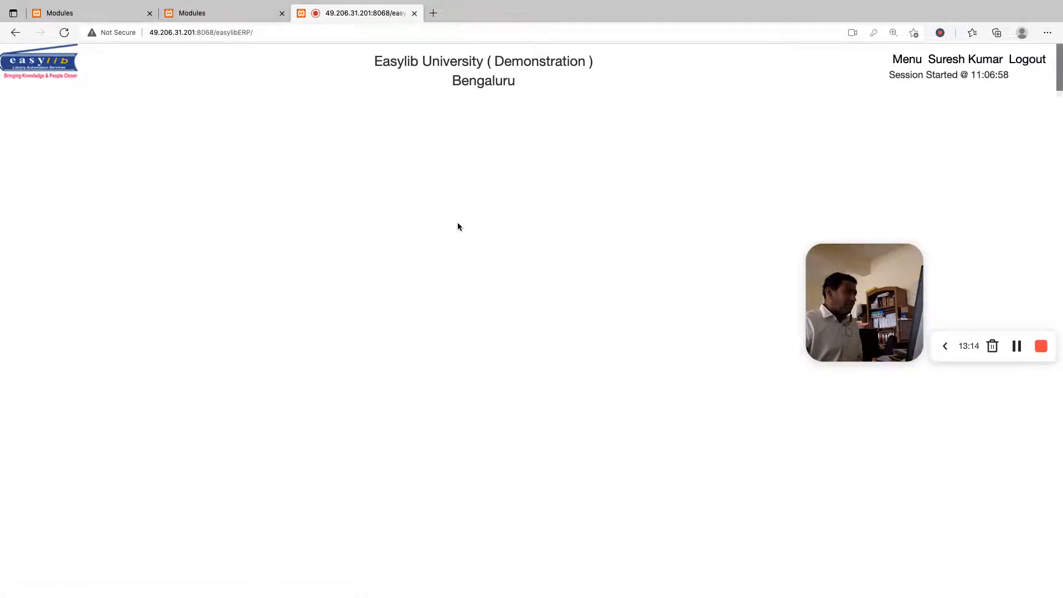
left_click(903, 61)
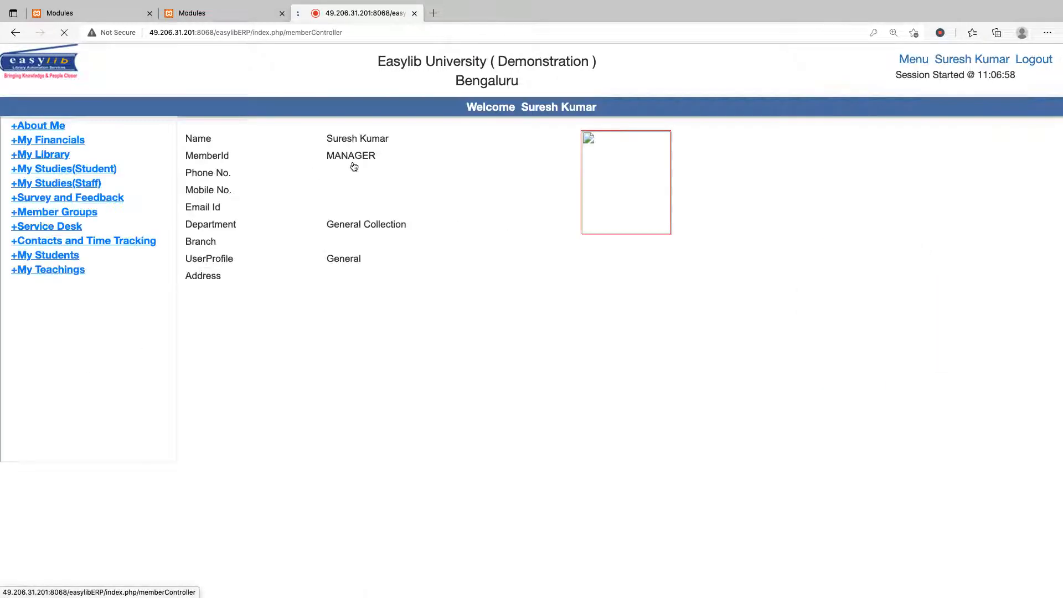
left_click(53, 232)
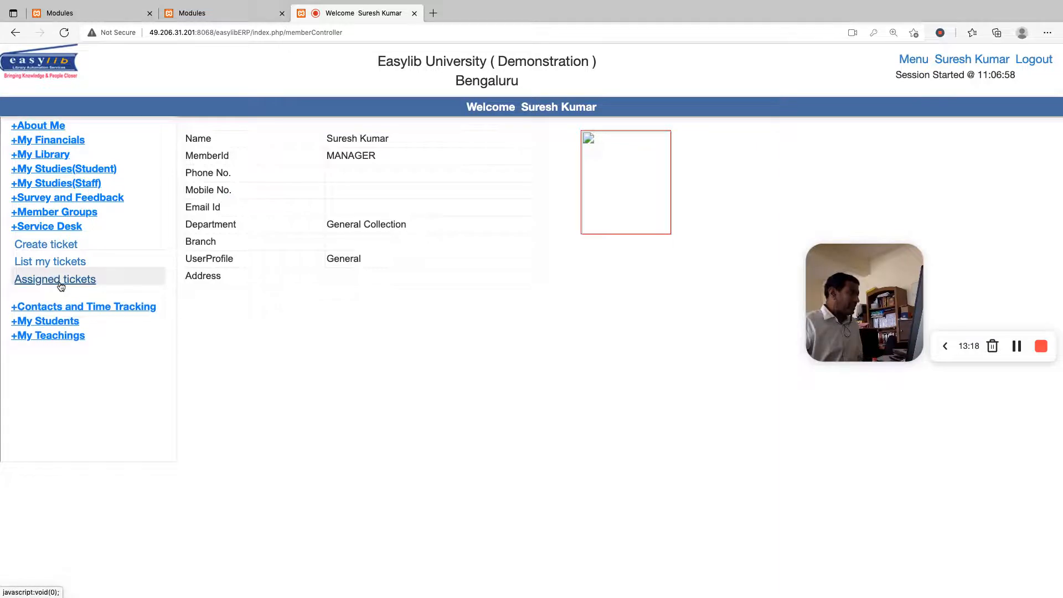
left_click(45, 285)
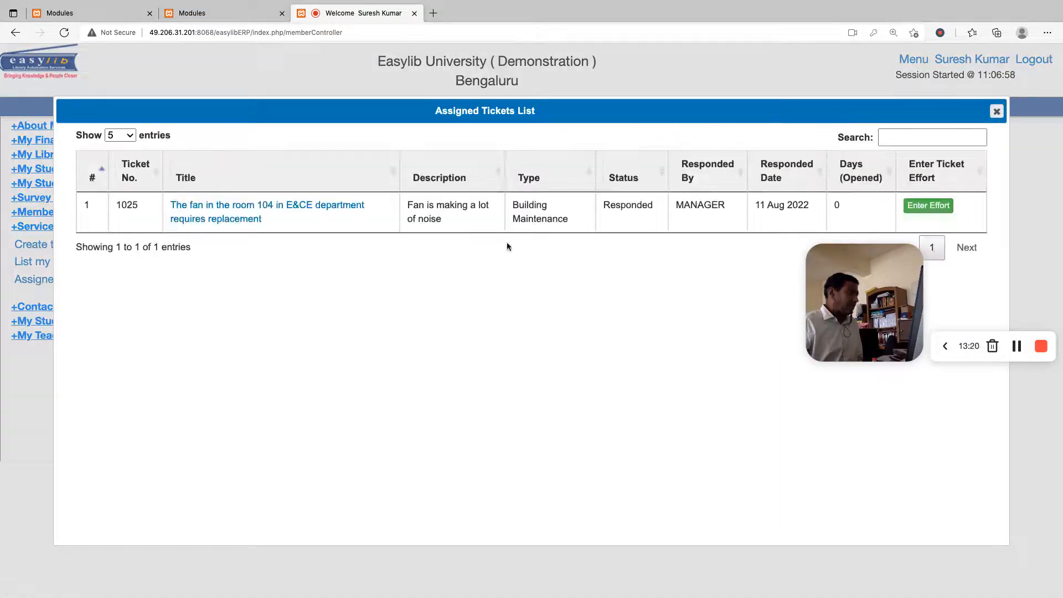
Review the fan ticket's remarks, effort spent and ticket history as the manager, and close the ticket
left_click(289, 213)
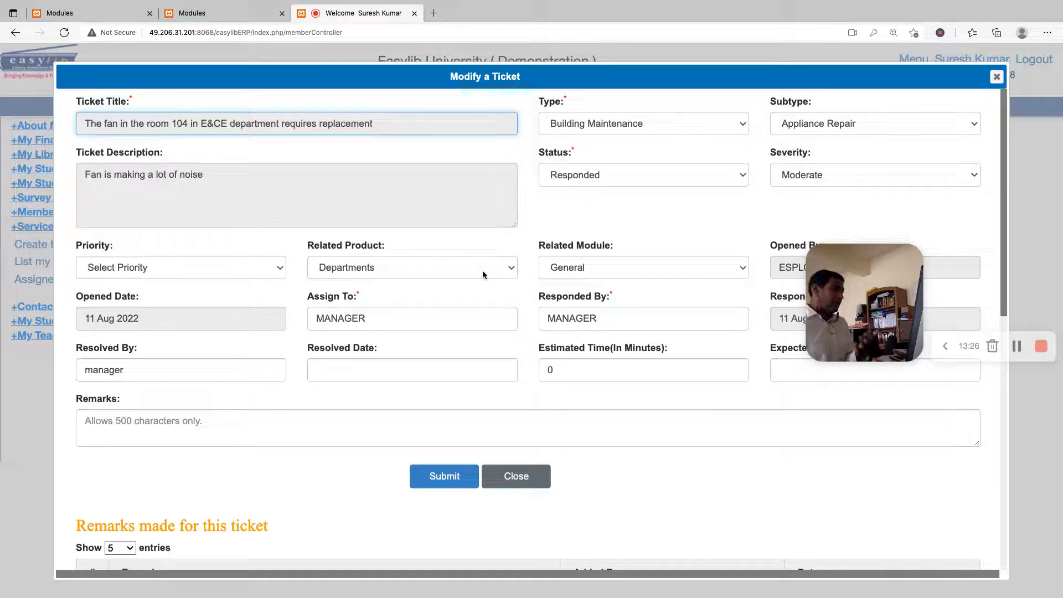
scroll(709, 216, "down", 6)
scroll(550, 320, "down", 5)
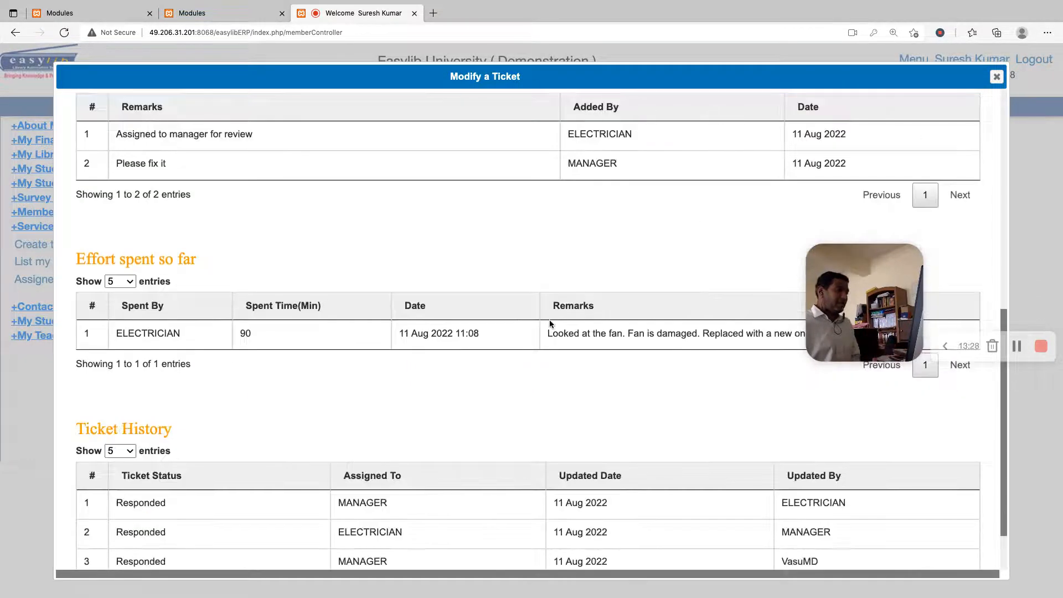
scroll(555, 340, "up", 8)
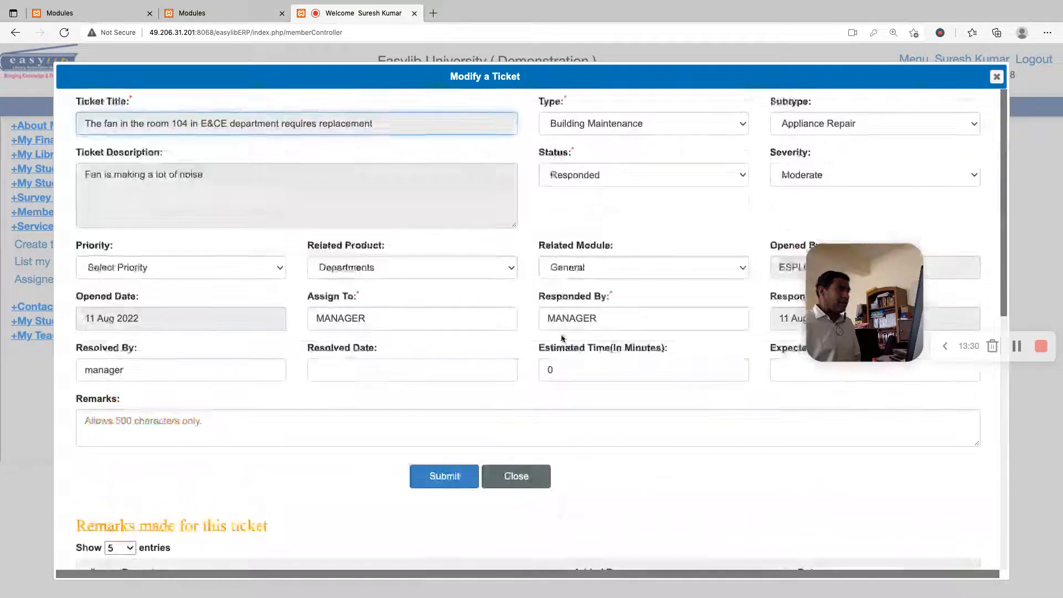
left_click(517, 475)
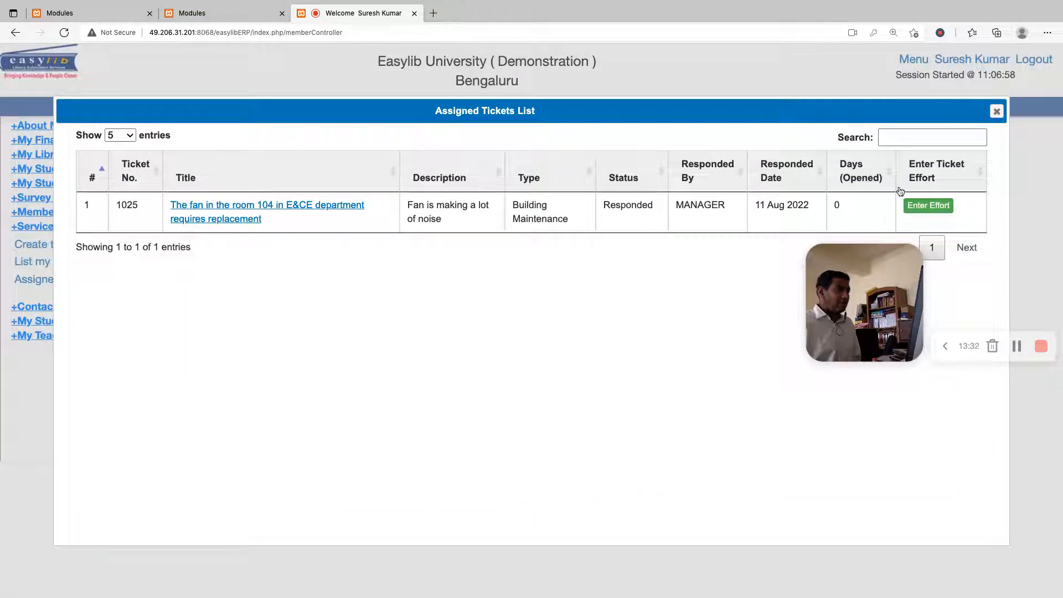
Start the manager's effort entry for the fan ticket dated 11-Aug-2022 with 20 minutes spent
left_click(928, 206)
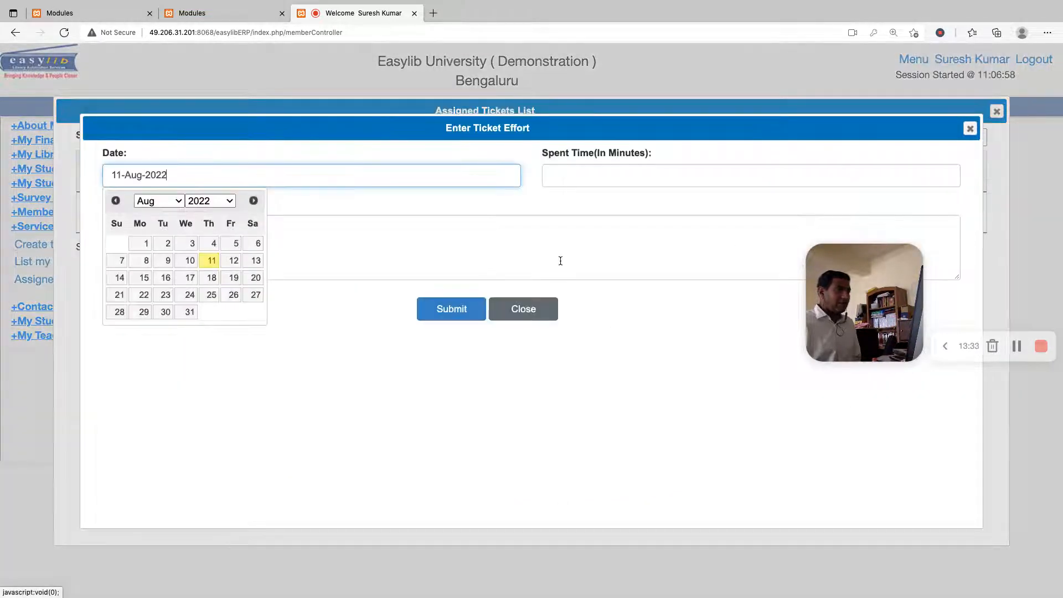
left_click(211, 260)
left_click(595, 174)
type("20")
key("Tab")
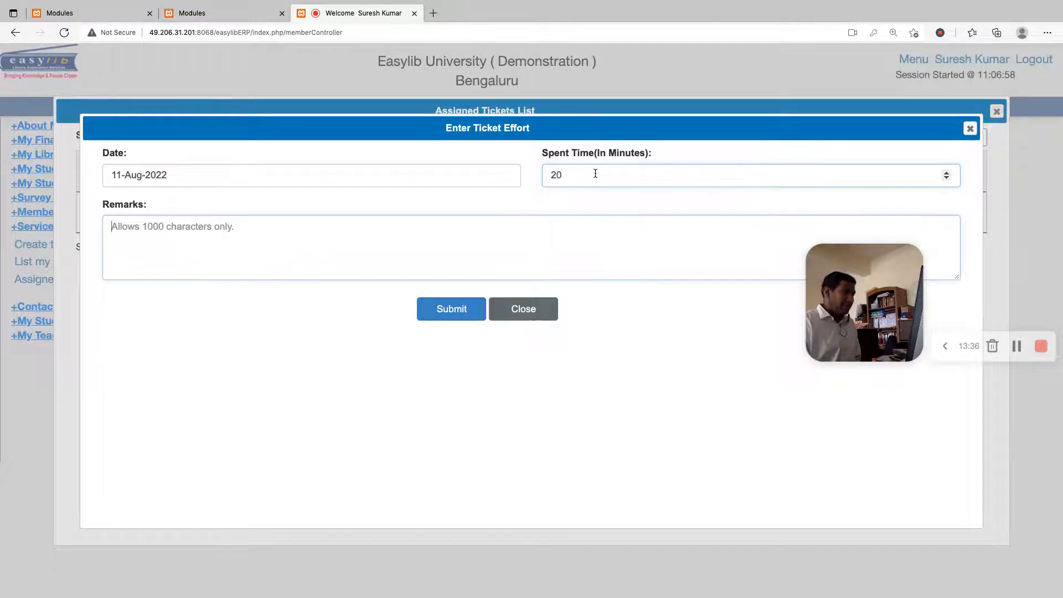
Enter the effort remark "Checked whether fan was all ok", submit the entry, and close the effort form
type("Checked whether fan was all ok")
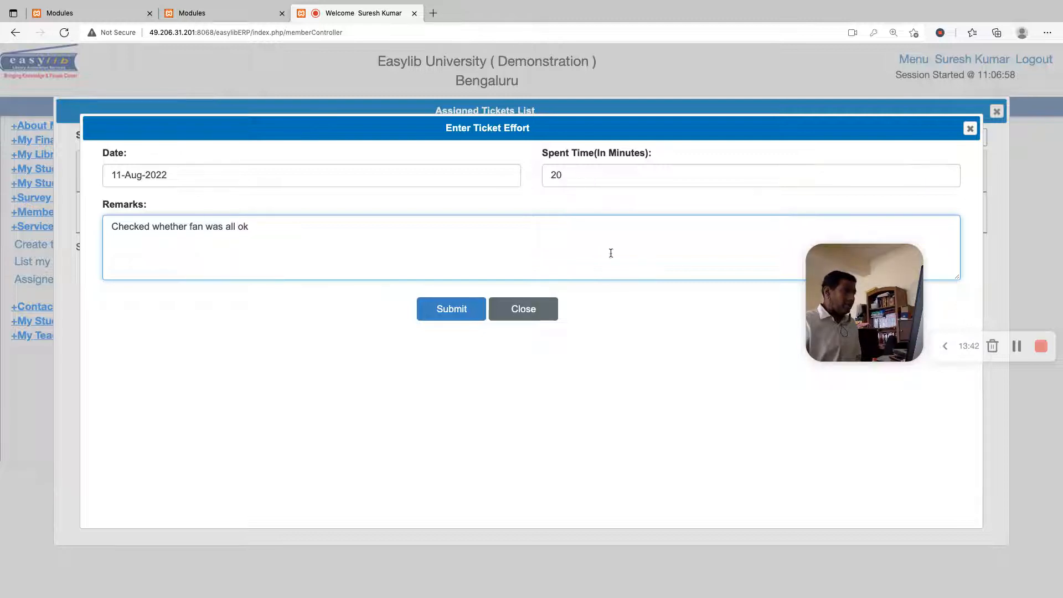
left_click(457, 308)
left_click(602, 347)
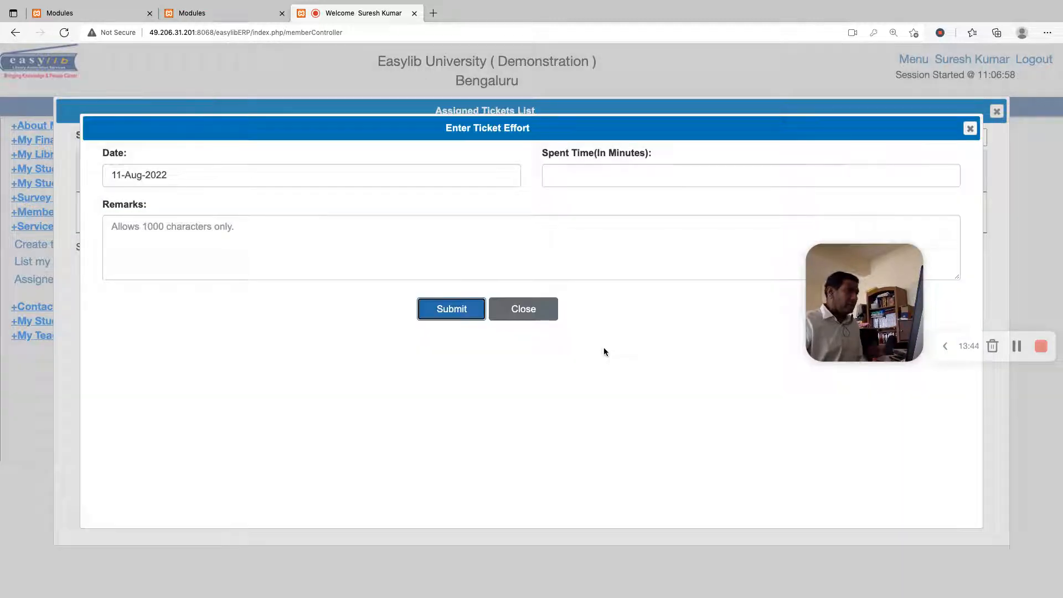
left_click(520, 308)
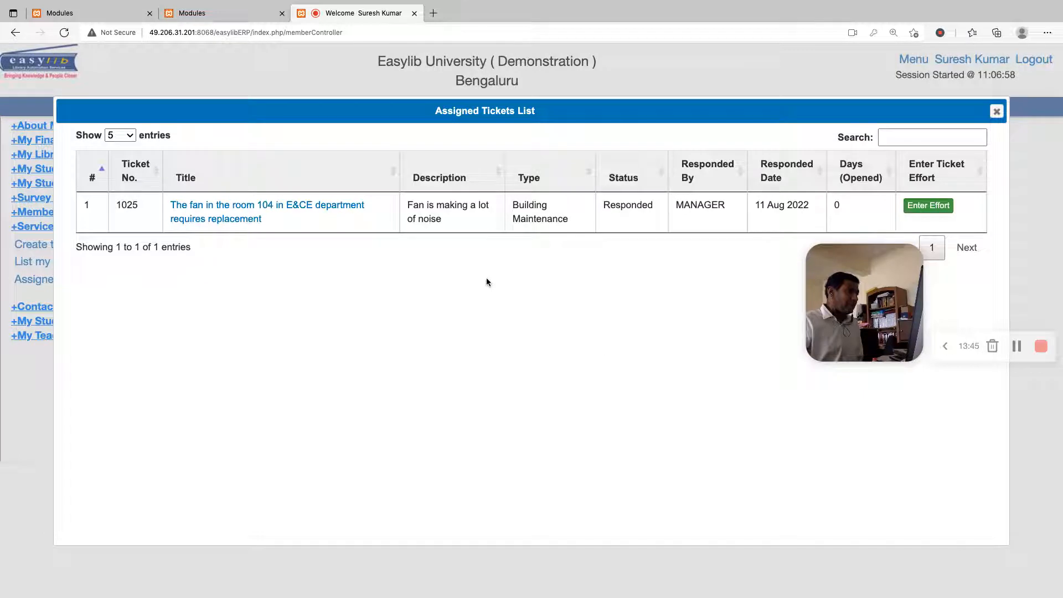
Open the fan ticket, assign it to the requester's member ID, and set its status to Resolved
left_click(252, 219)
double_click(413, 314)
type("ESPL0108")
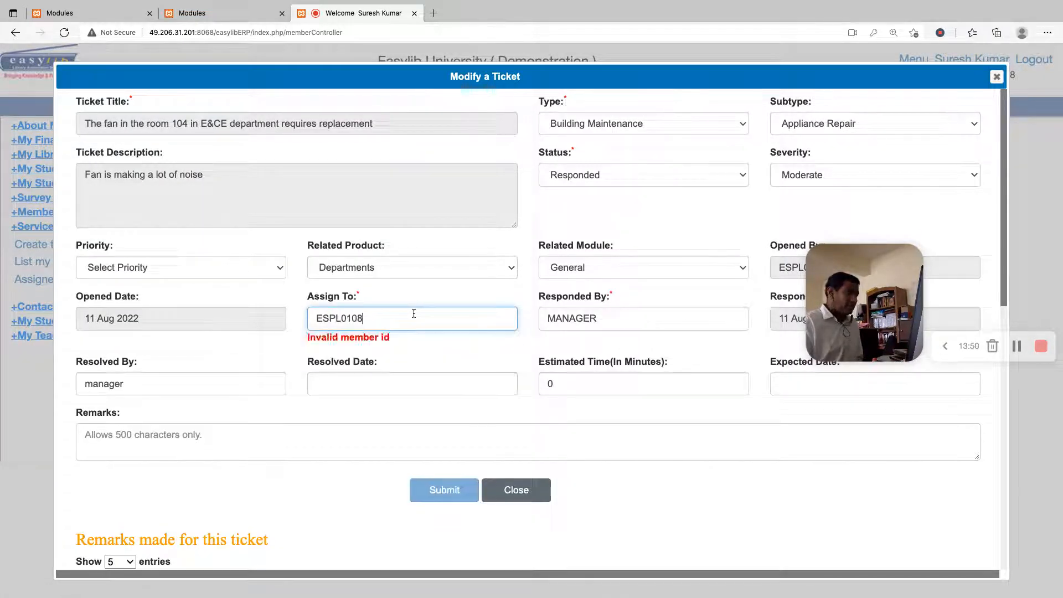
key("Tab")
left_click(588, 177)
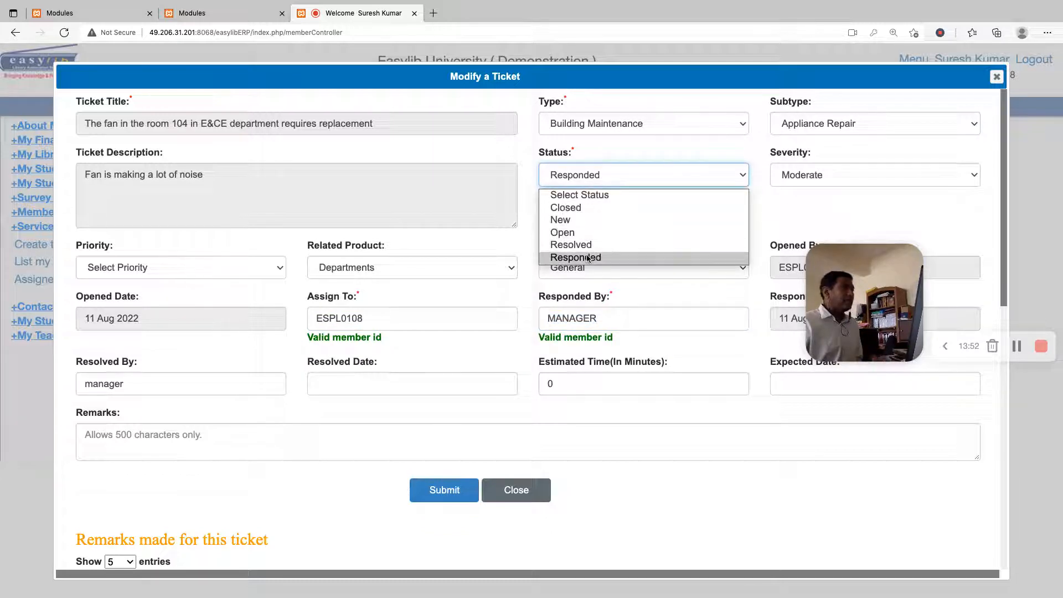
left_click(571, 244)
left_click(620, 221)
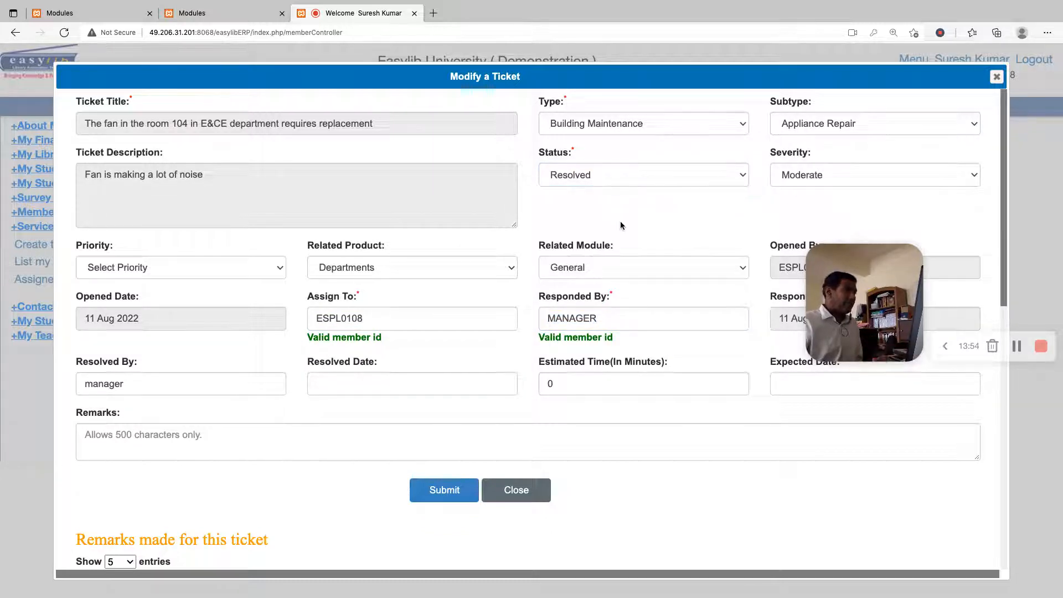
Set ELECTRICIAN as the member who resolved the fan ticket
left_click(223, 382)
key("BackSpace")
key("BackSpace")
key("BackSpace")
key("BackSpace")
key("BackSpace")
key("BackSpace")
key("BackSpace")
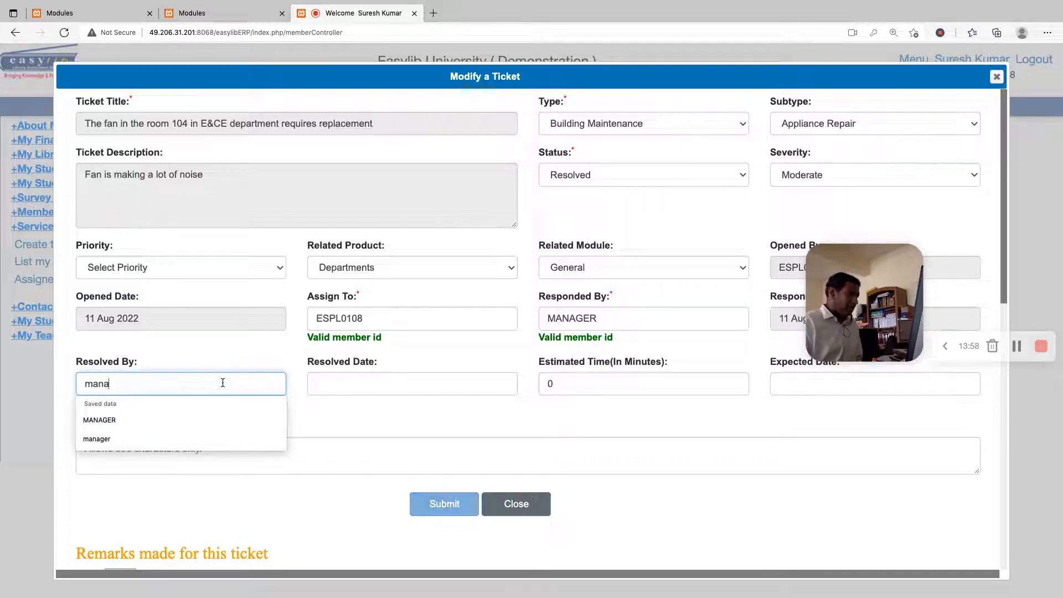
type("ELECTRUC")
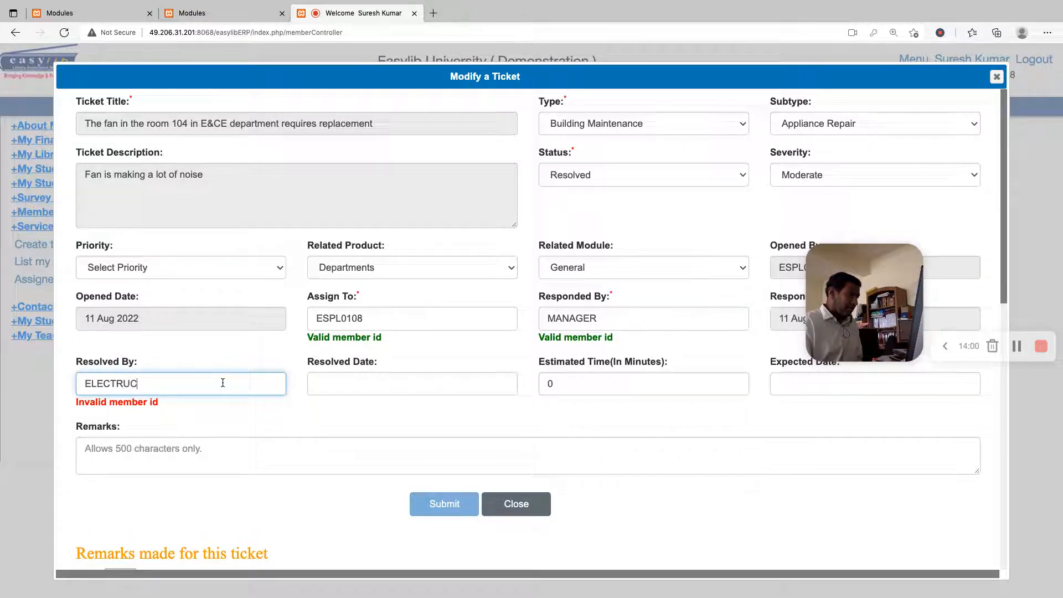
key("BackSpace")
key("BackSpace")
type("ICIAN")
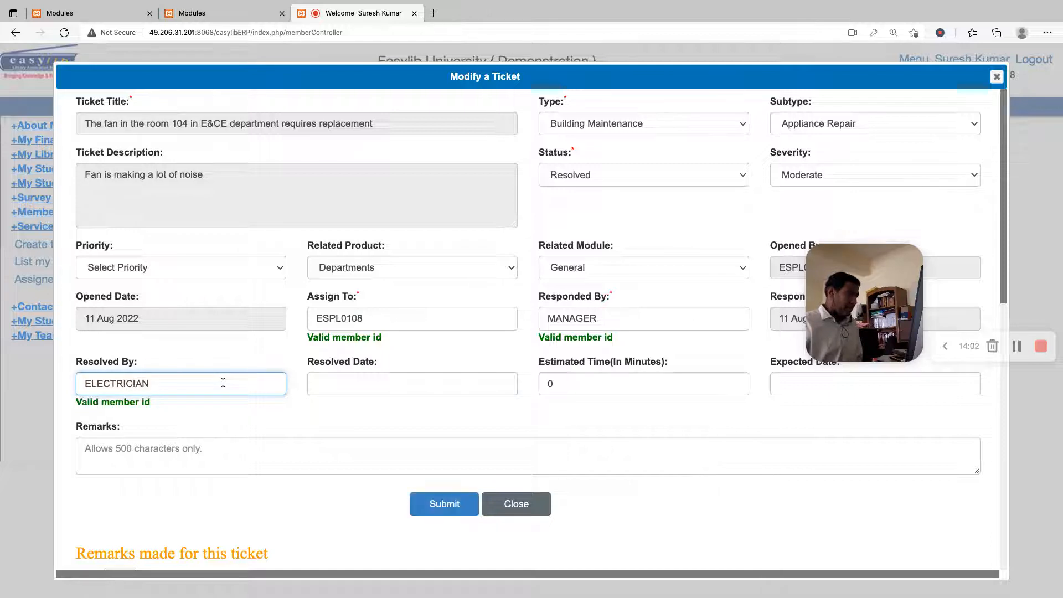
Set the fan ticket's resolved date to 11-Aug-2022, leaving the expected date empty
key("Tab")
left_click(416, 468)
left_click(571, 379)
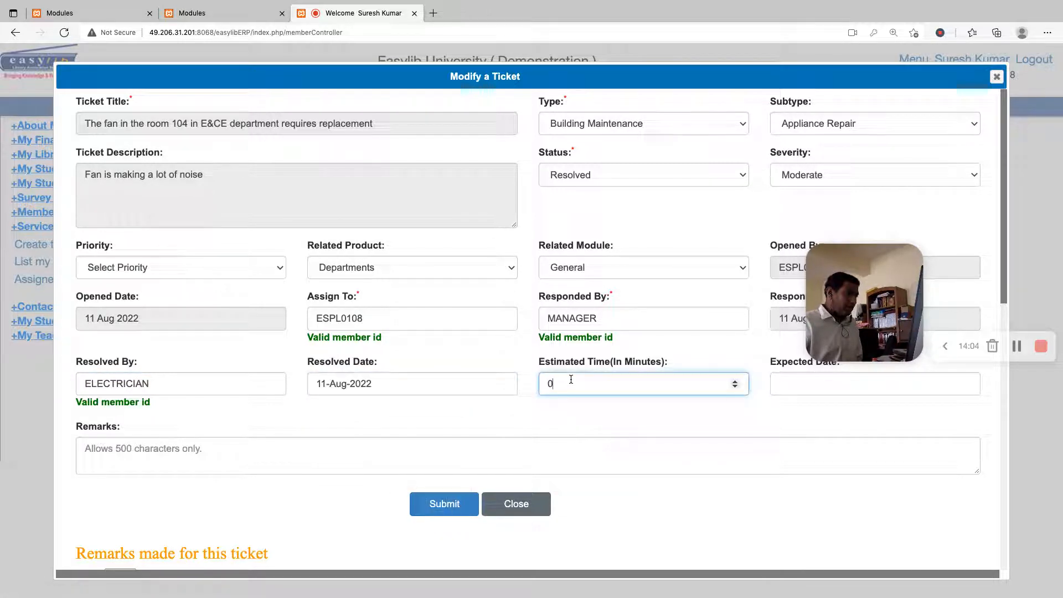
left_click(837, 386)
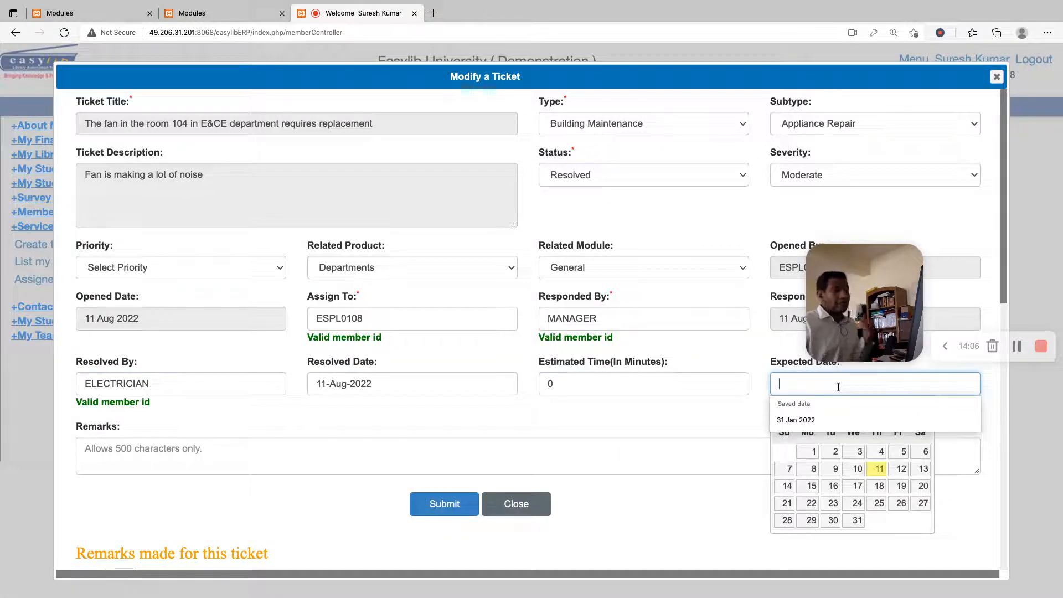
left_click(737, 405)
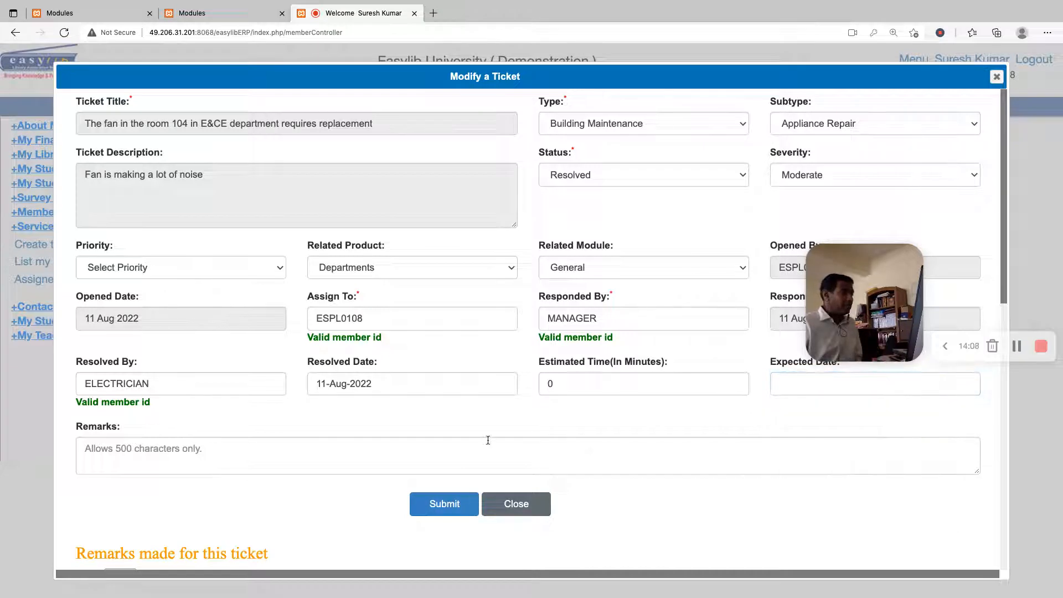
Check the fan ticket's remarks and effort history, submit the ticket update, and close the assigned tickets list
scroll(537, 438, "down", 7)
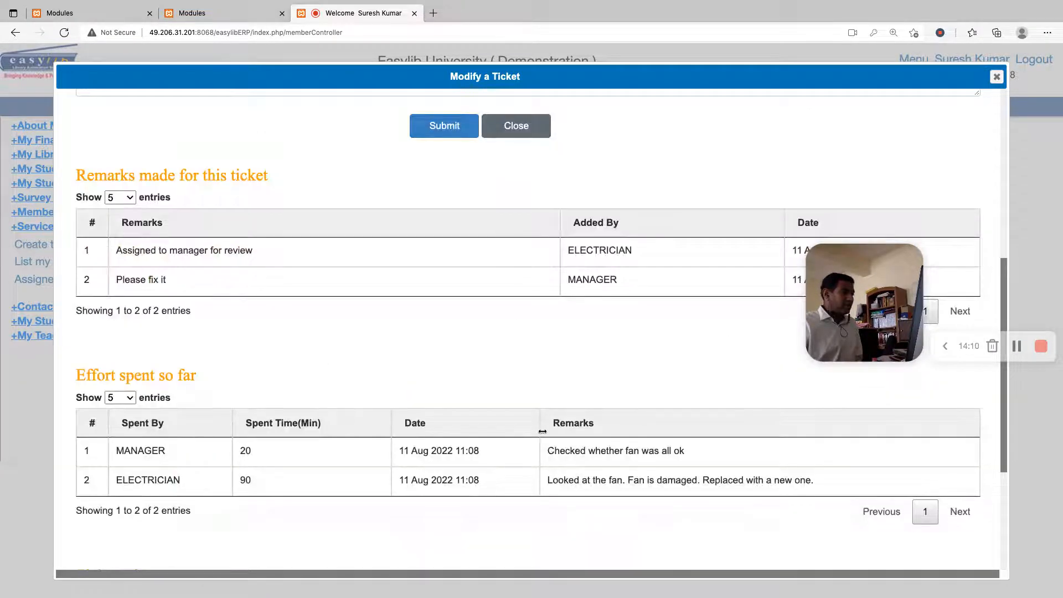
scroll(725, 452, "up", 2)
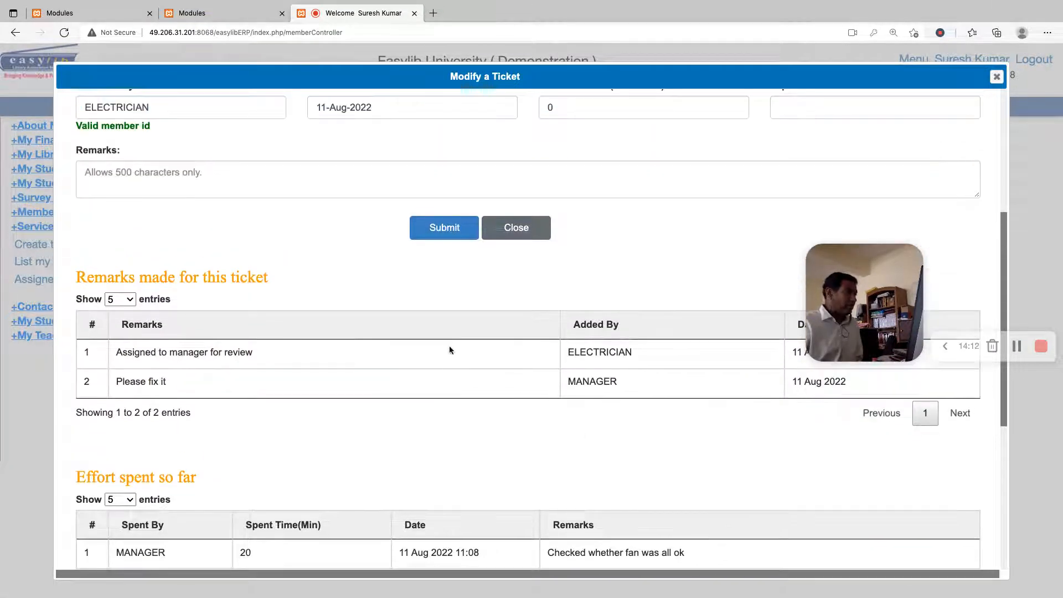
left_click(450, 227)
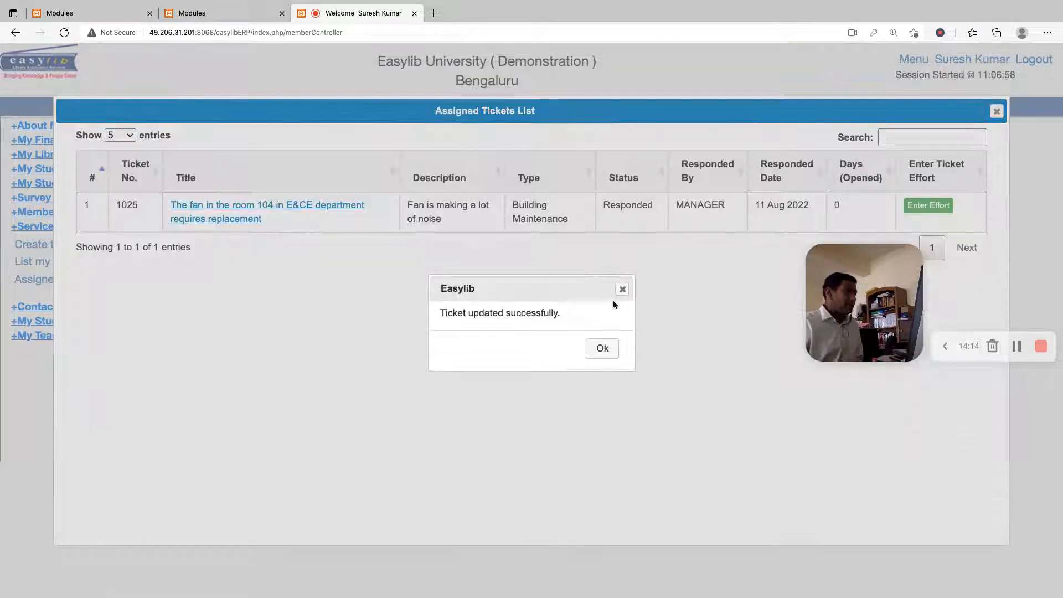
left_click(602, 348)
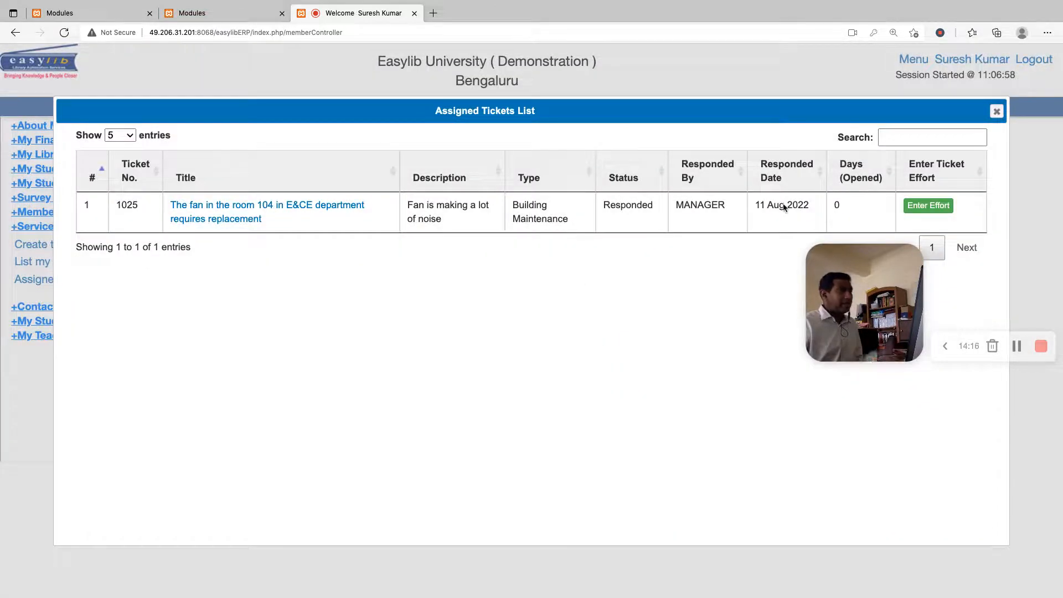
left_click(997, 111)
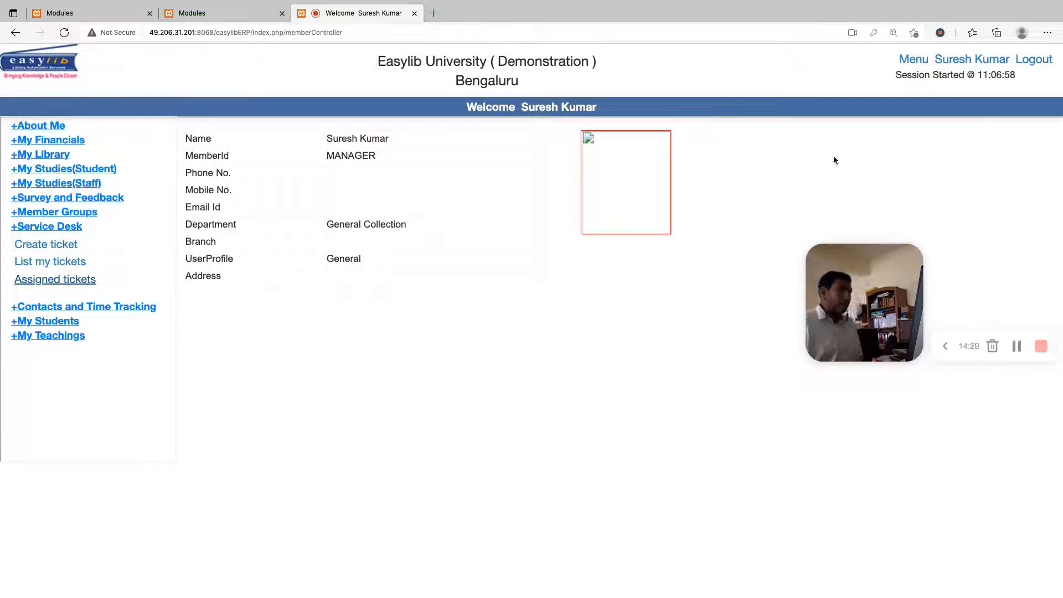
Log out of the manager's account and log in with the support account's username and password
left_click(1034, 59)
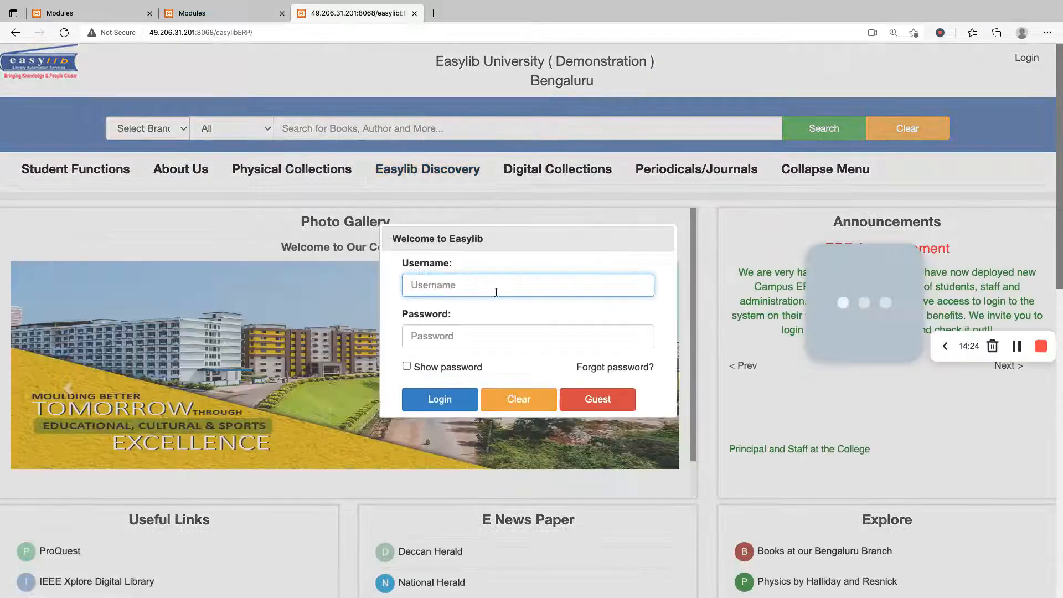
type("vasumd")
key("Tab")
type("•••••••")
left_click(429, 395)
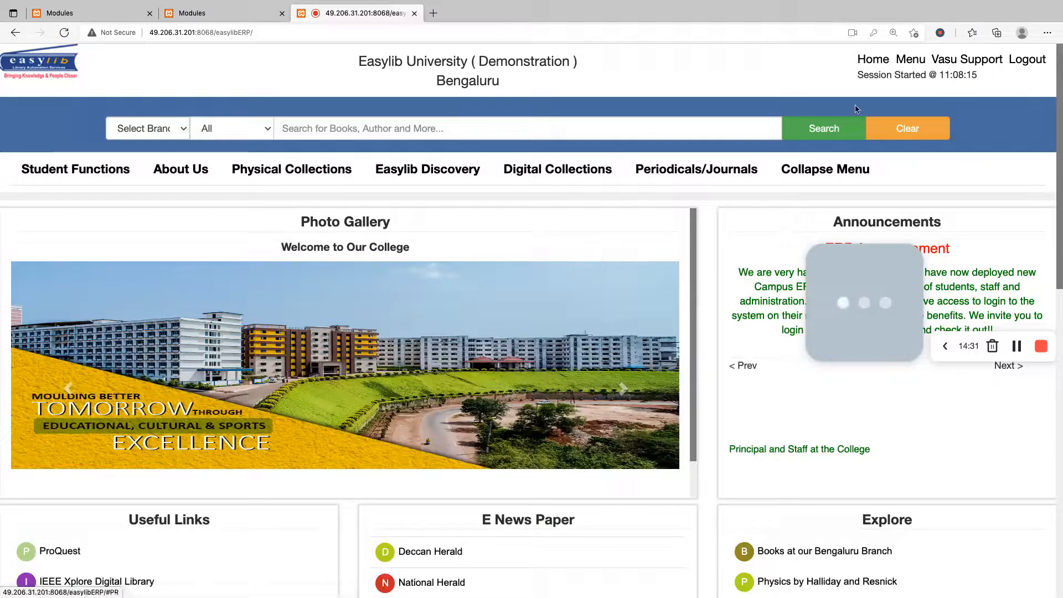
Search the list of modules for "service" and open the Service Desk module
left_click(911, 59)
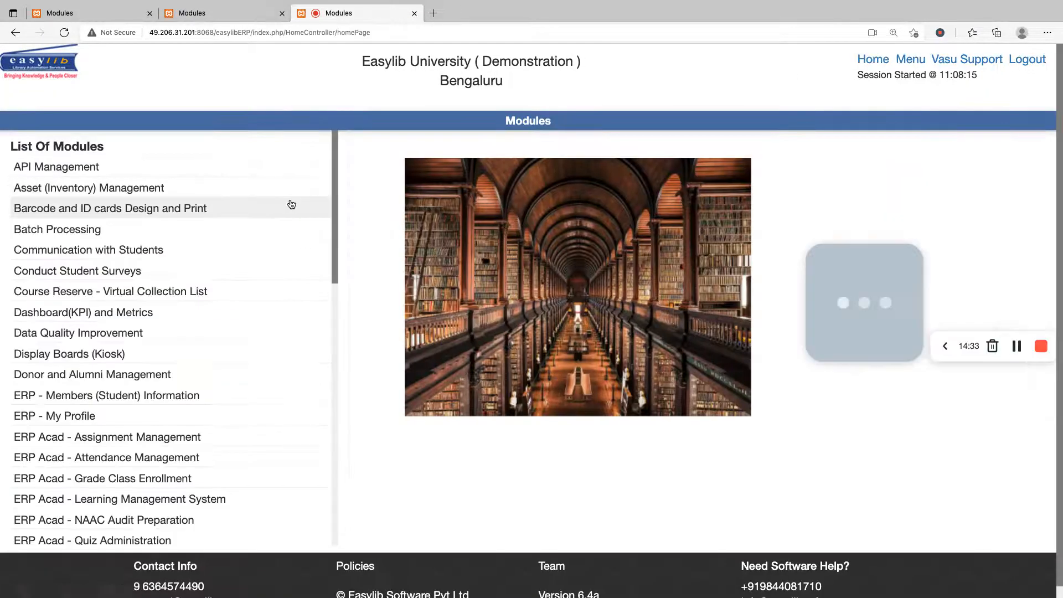
key("super+f")
type("service")
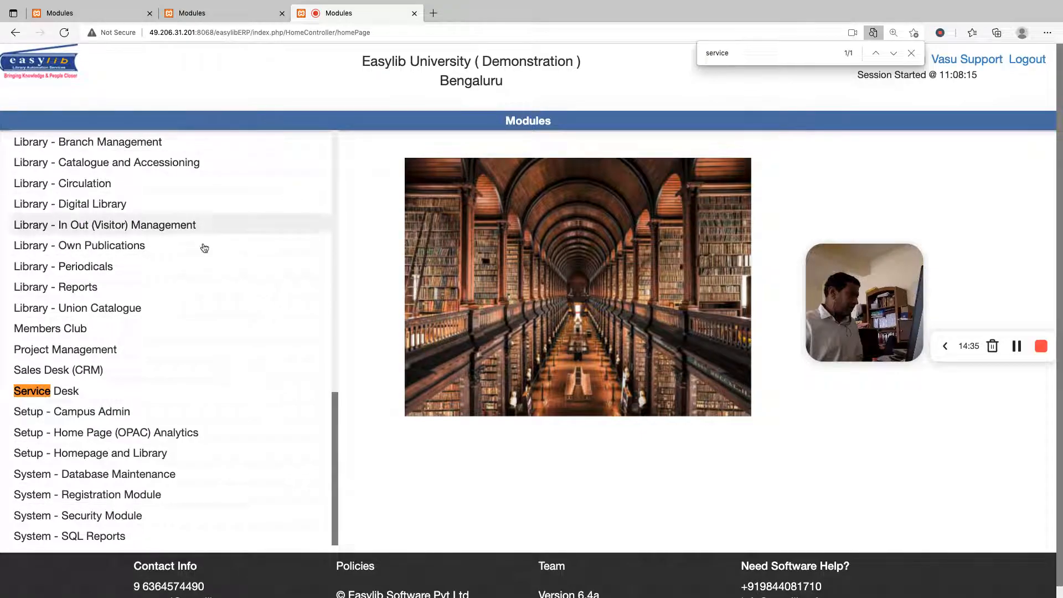
left_click(59, 390)
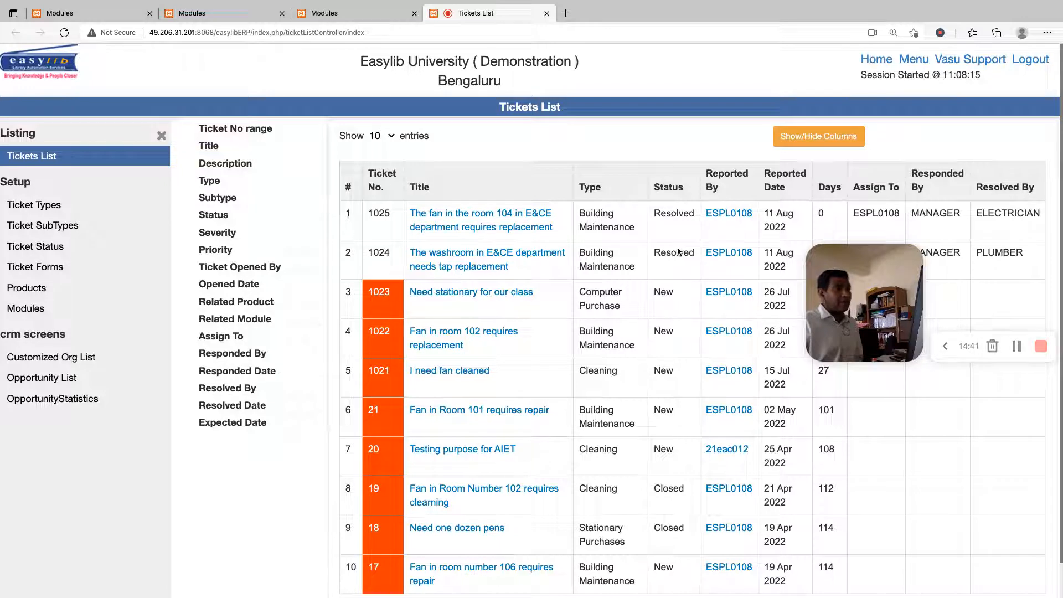
Open ticket 1023 "Need stationary for our class", try the Responded status, and close the ticket without submitting
left_click_drag(367, 292, 612, 296)
left_click_drag(849, 255, 846, 431)
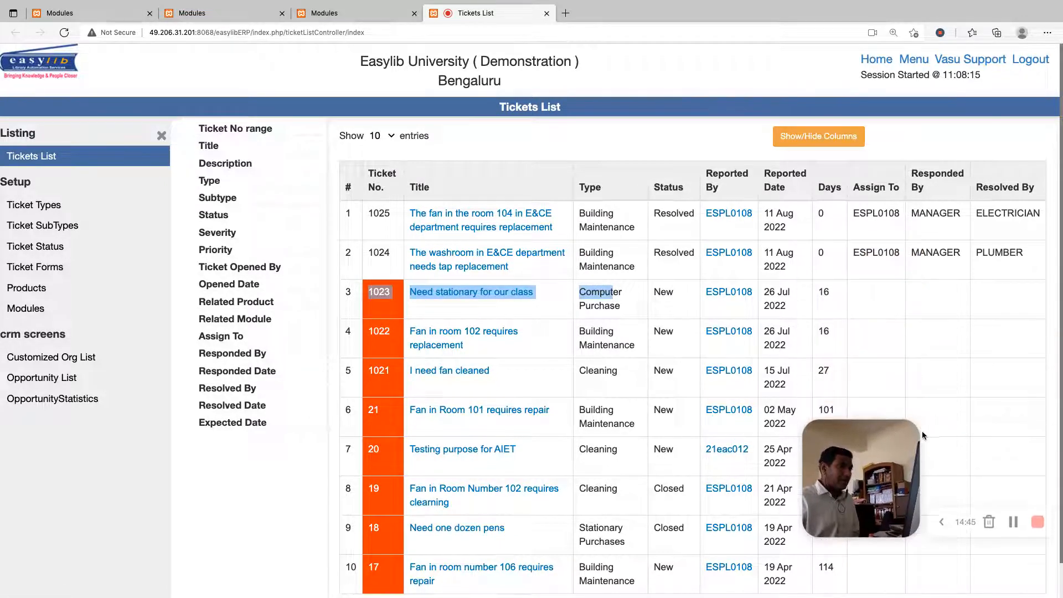
left_click(487, 293)
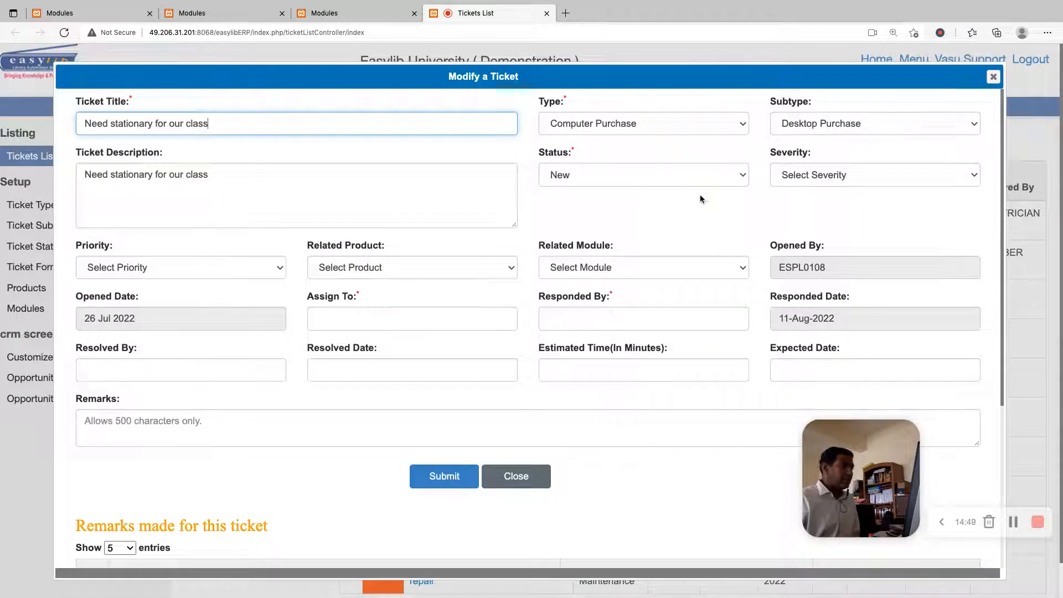
left_click(692, 174)
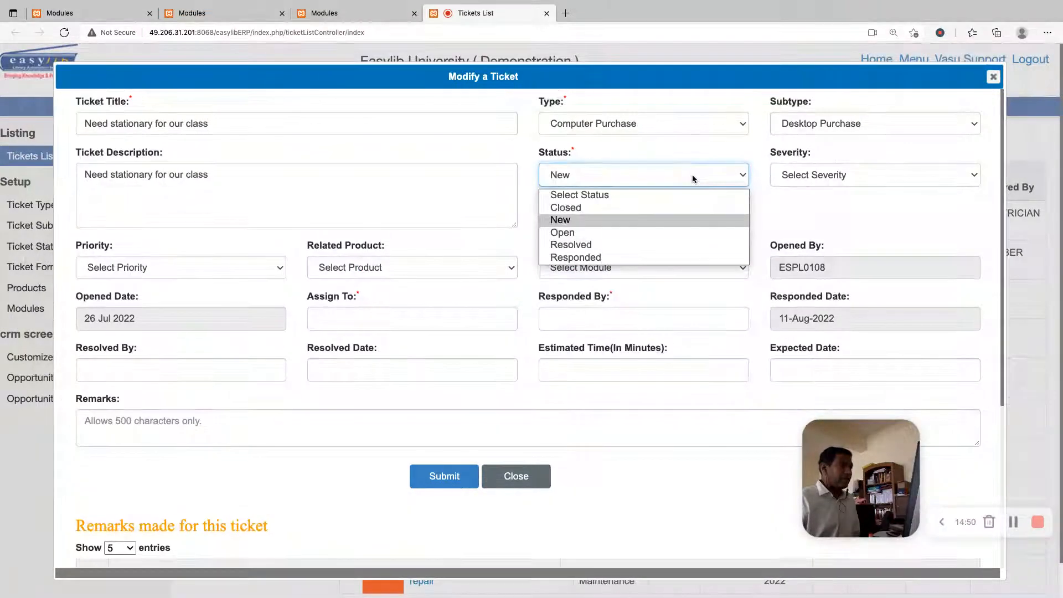
left_click(635, 254)
left_click(332, 313)
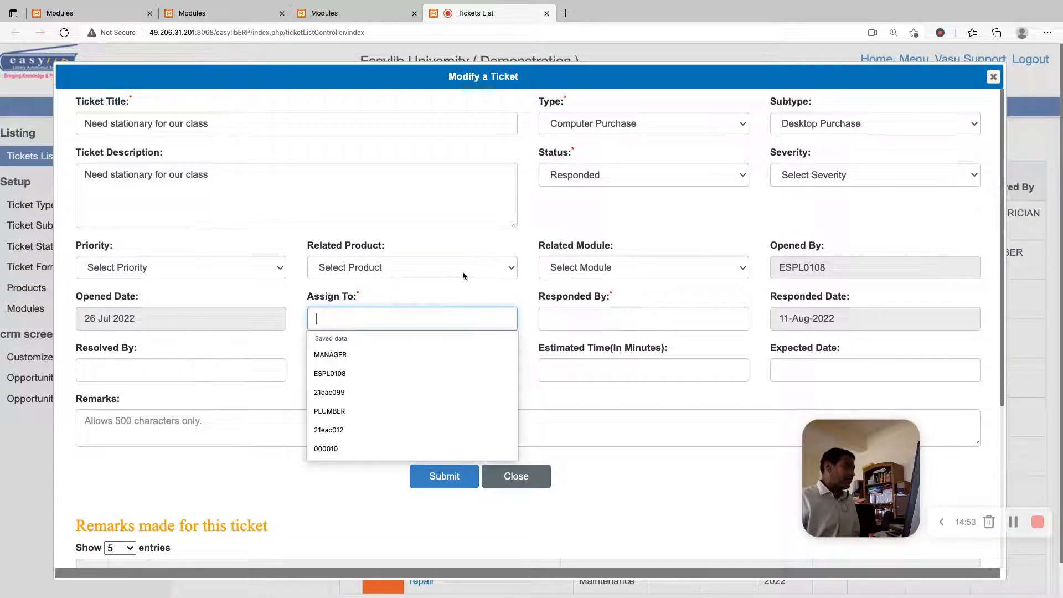
left_click(570, 221)
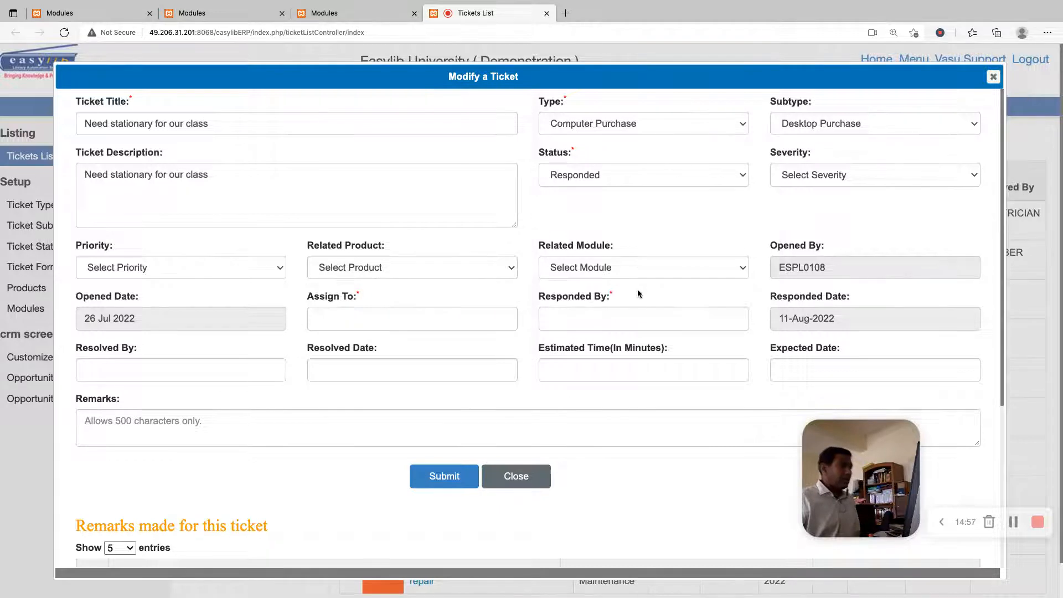
scroll(637, 289, "down", 3)
key("Escape")
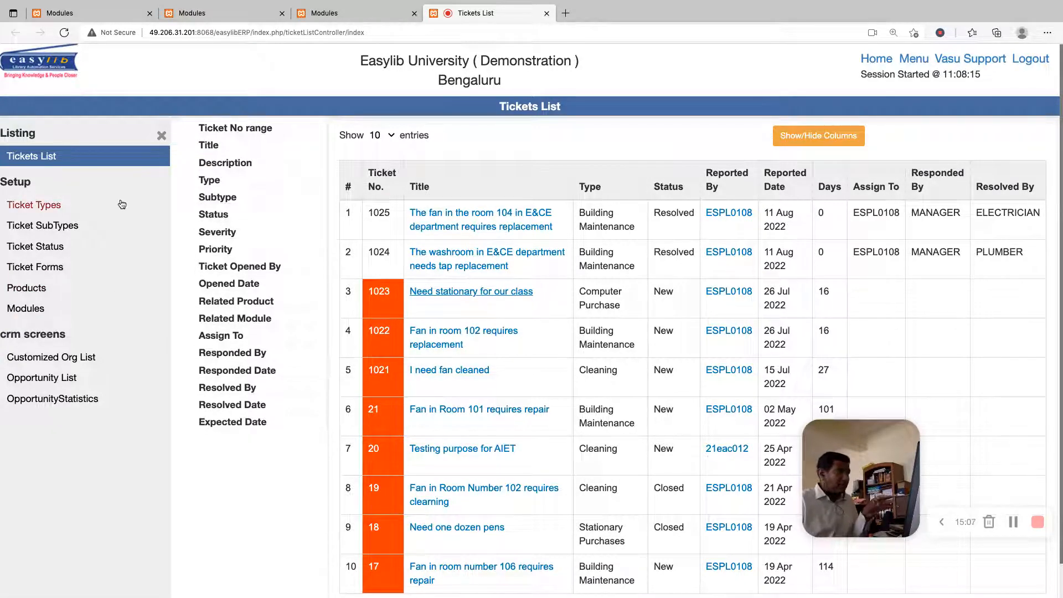
Examine the Ticket Types setup list and the Ticket SubTypes list with the ticket type each subtype belongs to
left_click(41, 207)
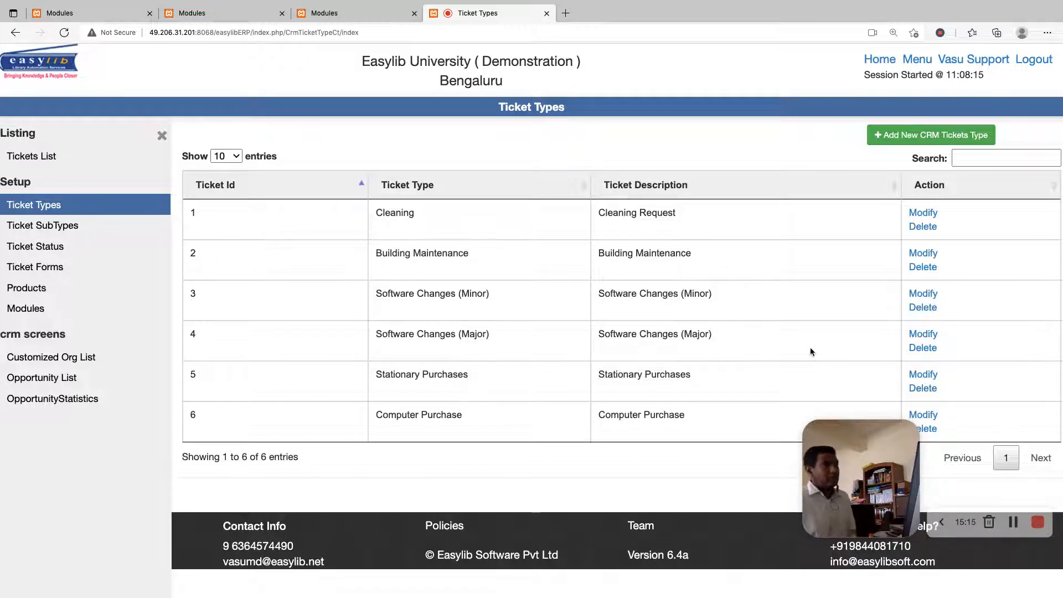
left_click(35, 246)
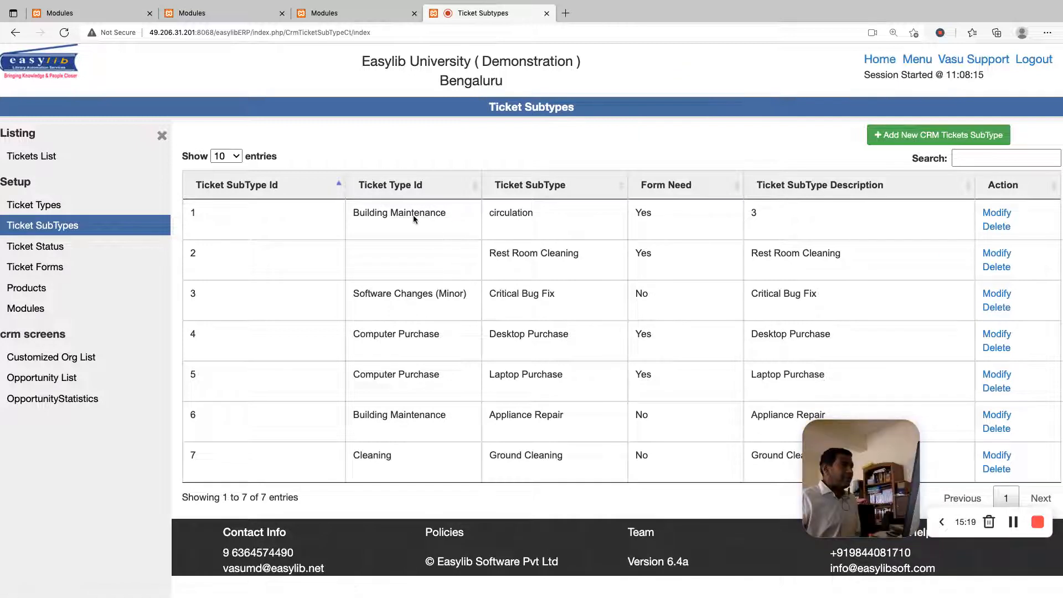
double_click(413, 215)
triple_click(413, 215)
left_click(572, 216)
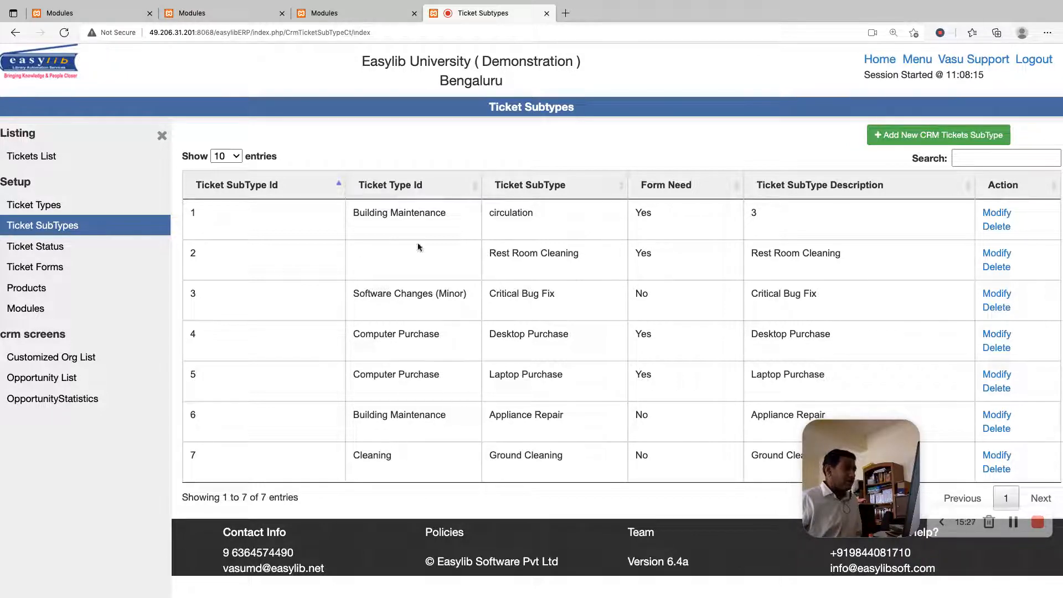
Start a new ticket status in the Ticket Status setup, named Hold with status order 6
left_click(35, 247)
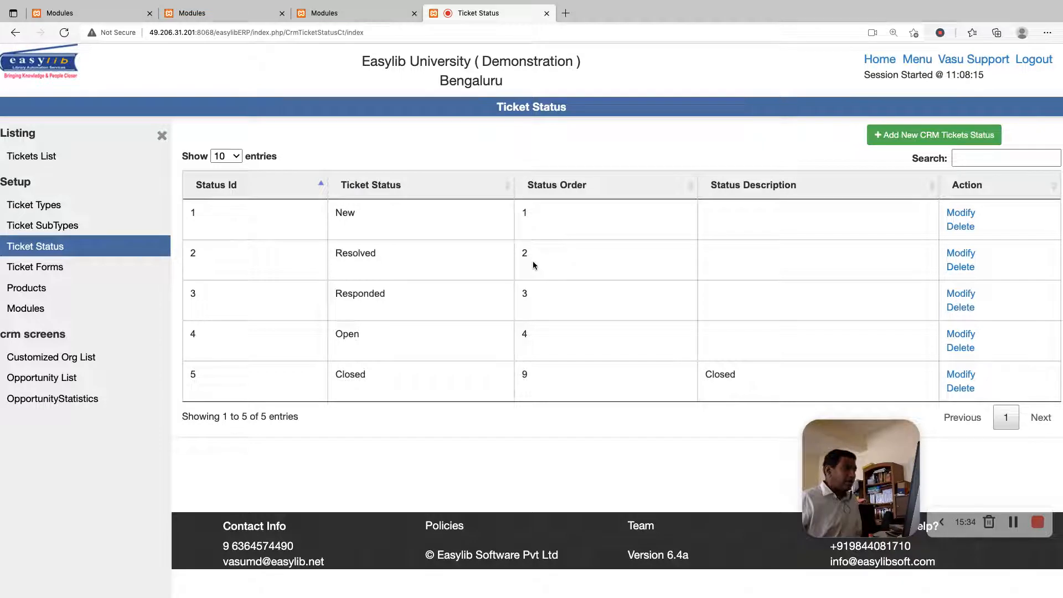
left_click(930, 144)
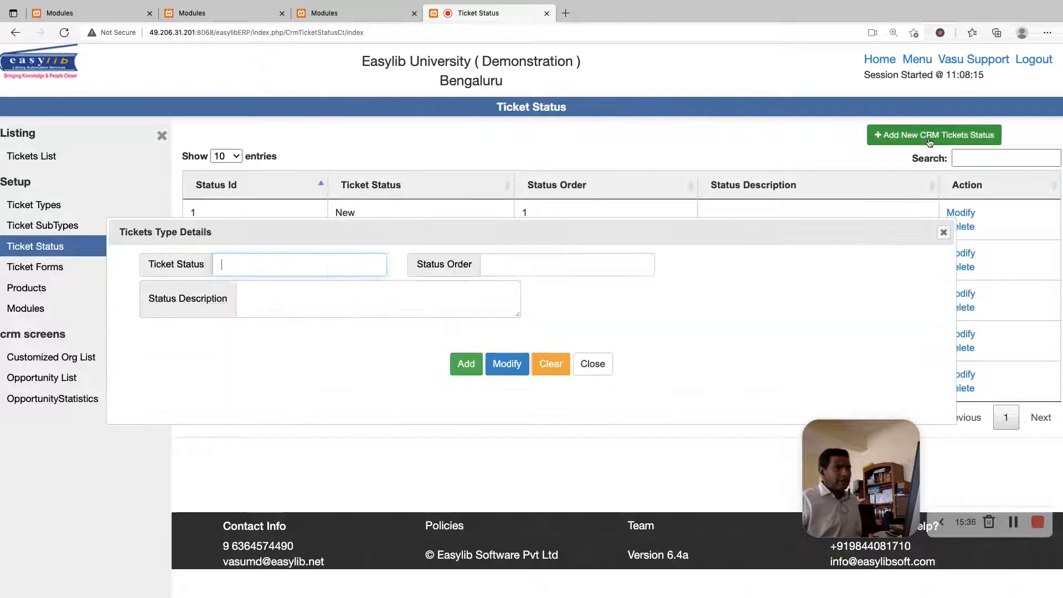
type("HOLD")
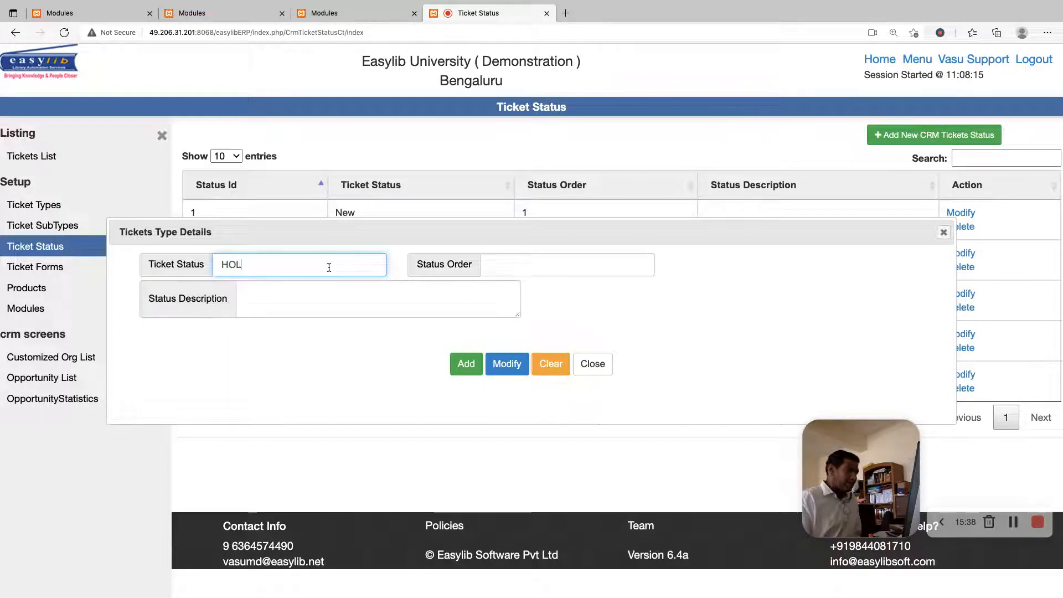
key("BackSpace")
key("BackSpace")
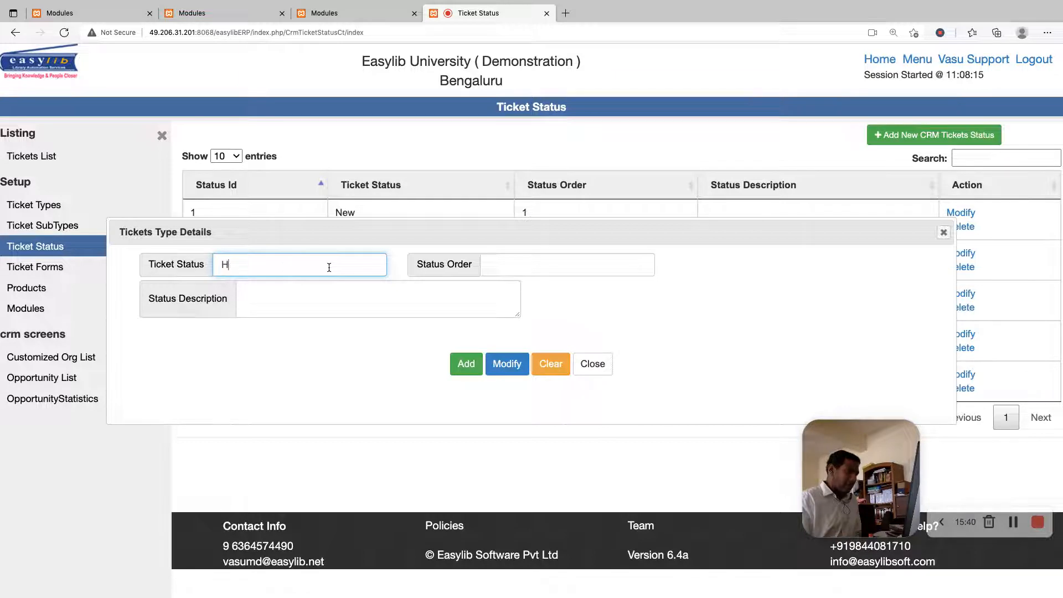
key("Tab")
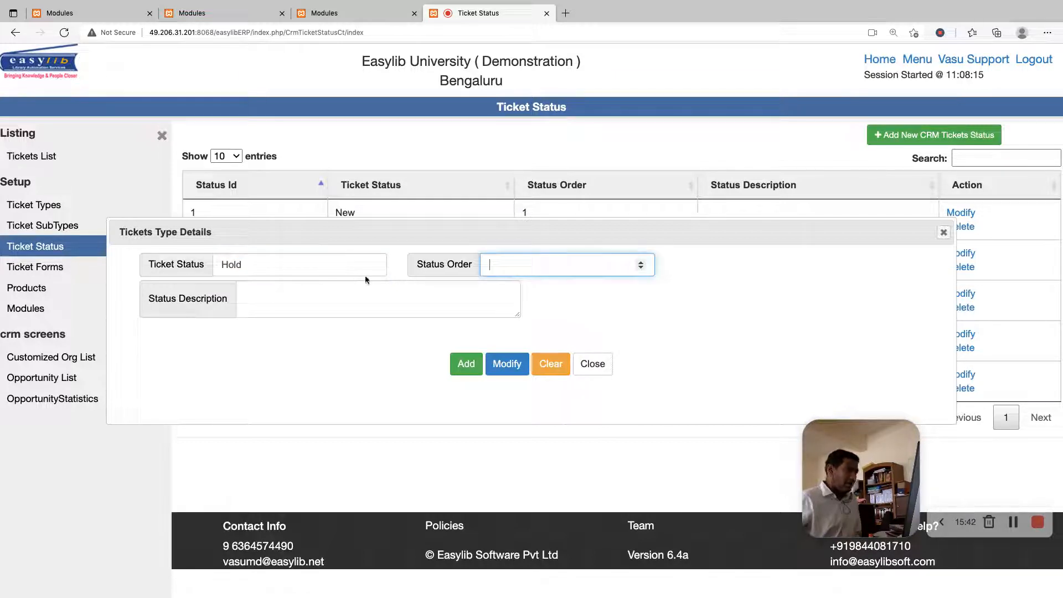
left_click_drag(492, 227, 503, 302)
left_click(572, 340)
type("6")
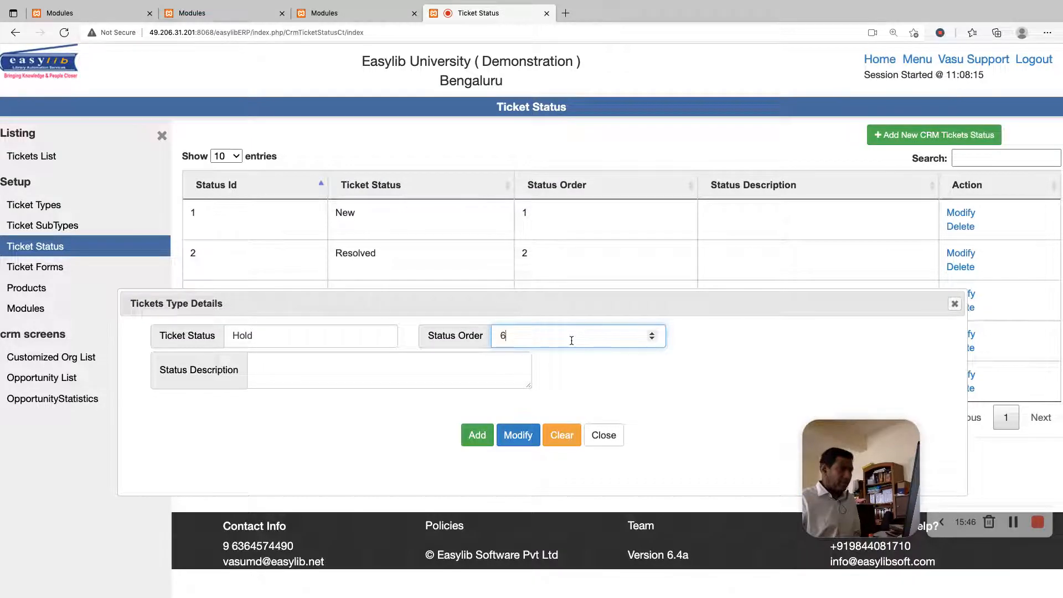
Enter "On hold" as the Hold status description and add the status
left_click(351, 380)
type("Test")
key("BackSpace")
key("BackSpace")
key("BackSpace")
key("BackSpace")
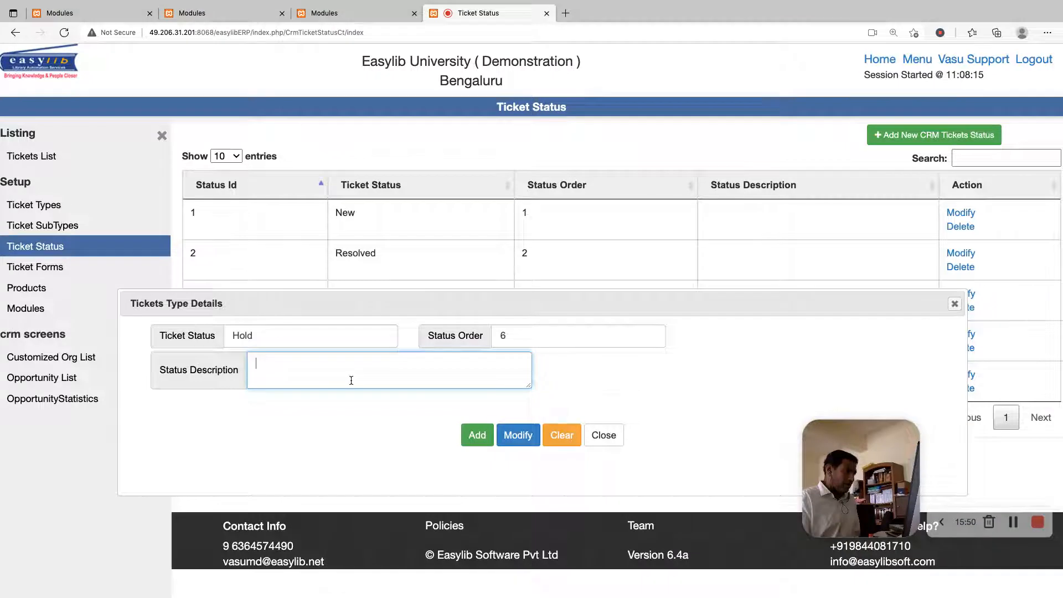
type("On hold")
left_click(477, 435)
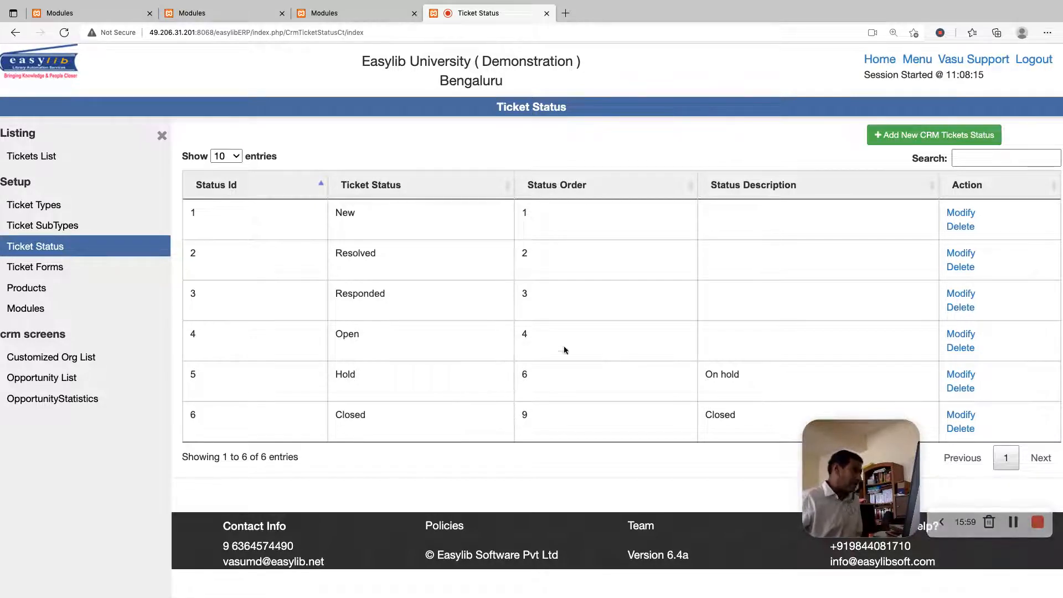
Open the Ticket Forms setup list
left_click(47, 278)
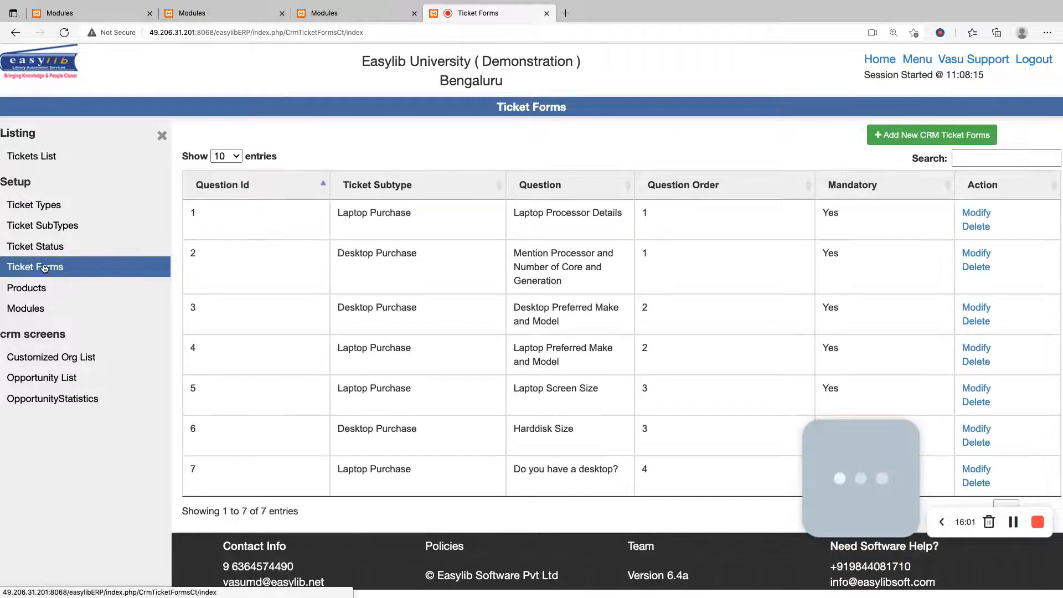
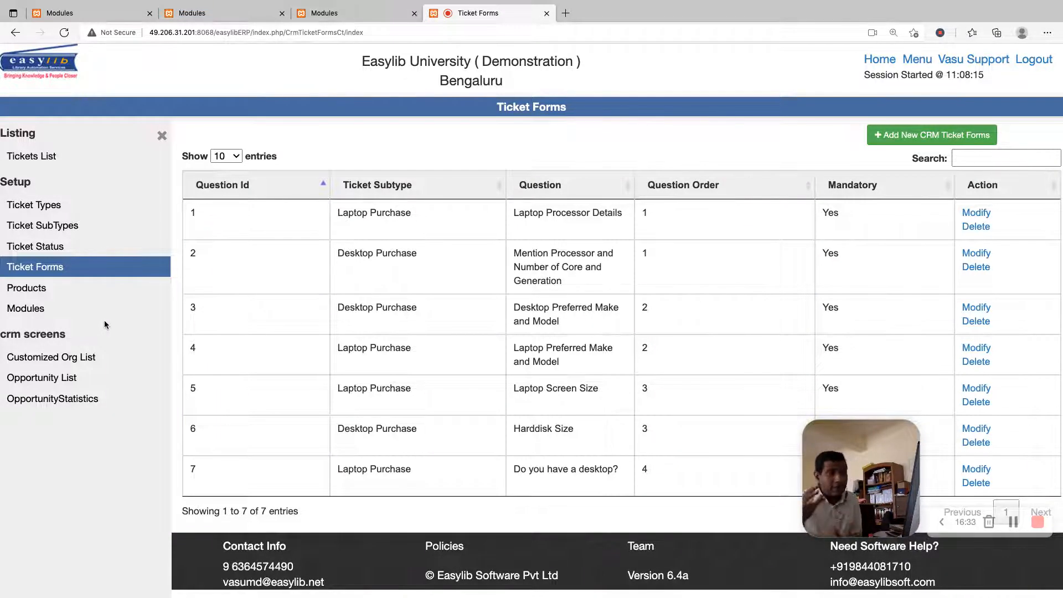
Look over the Products and Modules setup lists
left_click(26, 288)
left_click(33, 308)
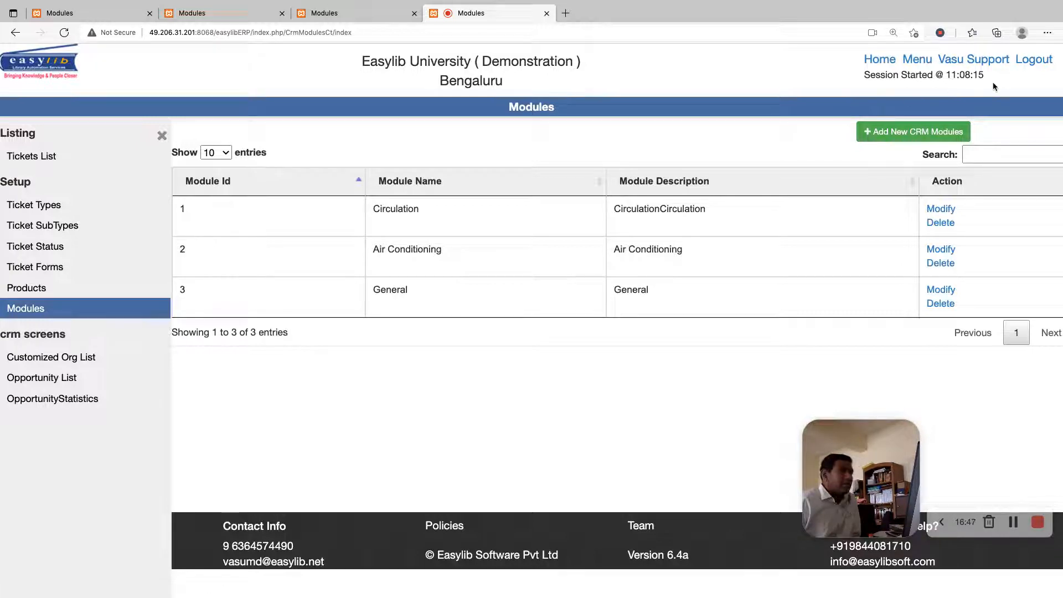
Open the Tickets List and filter it to tickets with the status New
left_click(34, 156)
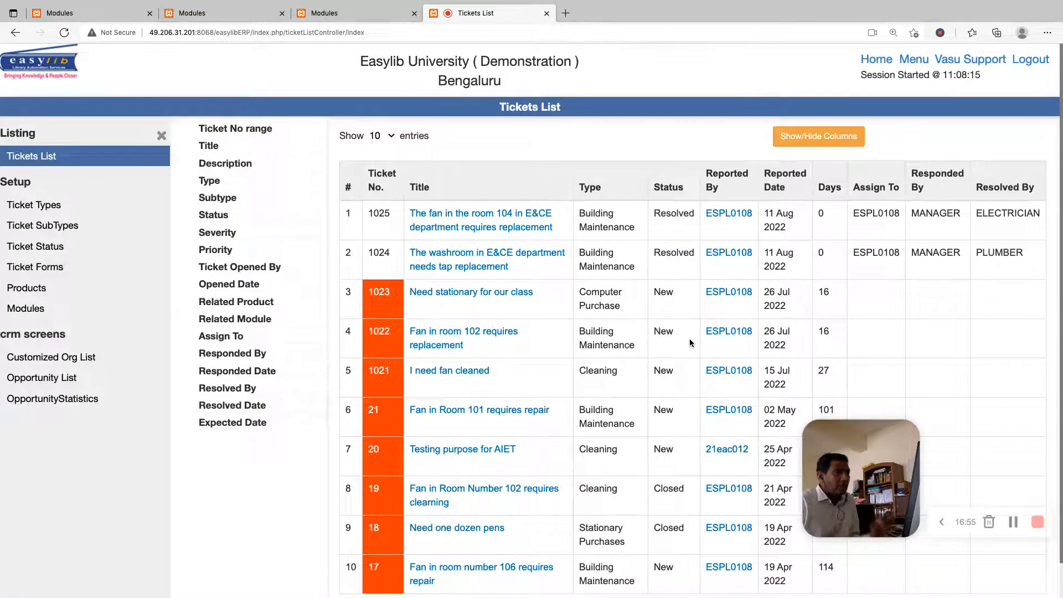
left_click(219, 147)
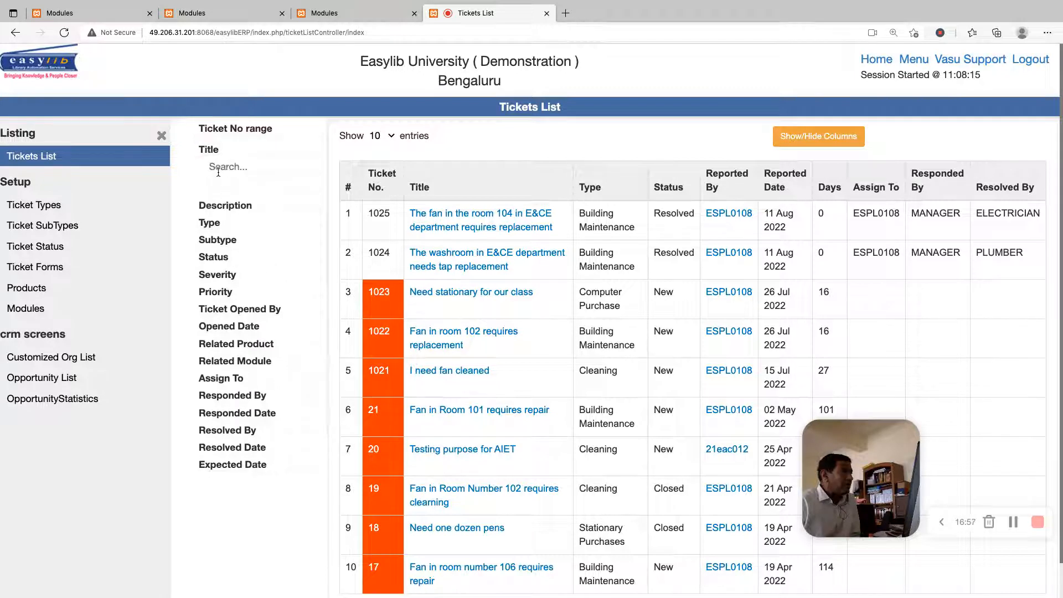
left_click(226, 201)
left_click(248, 273)
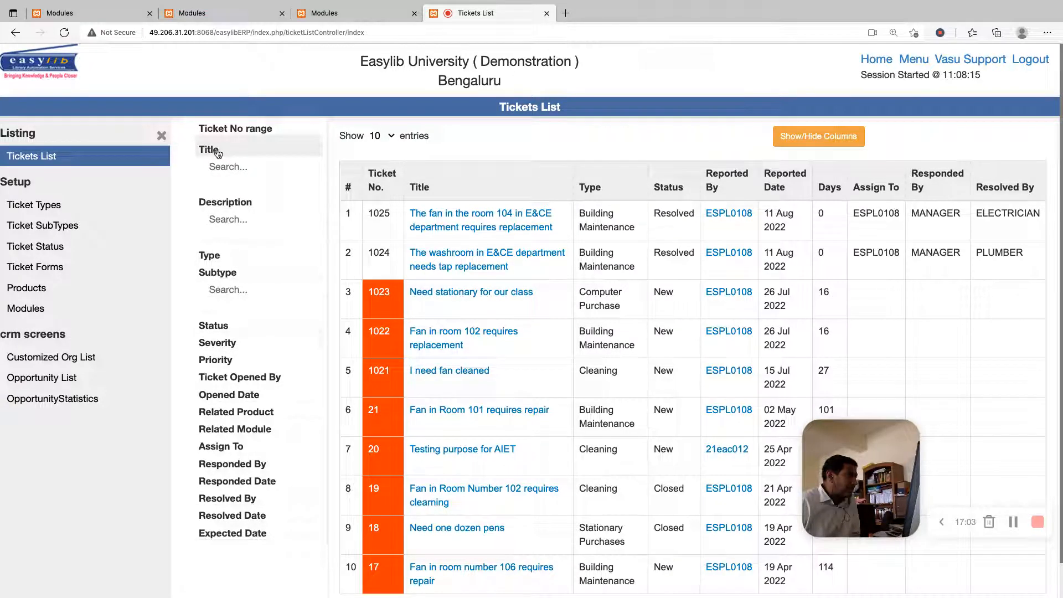
left_click(220, 325)
type("new")
left_click(225, 358)
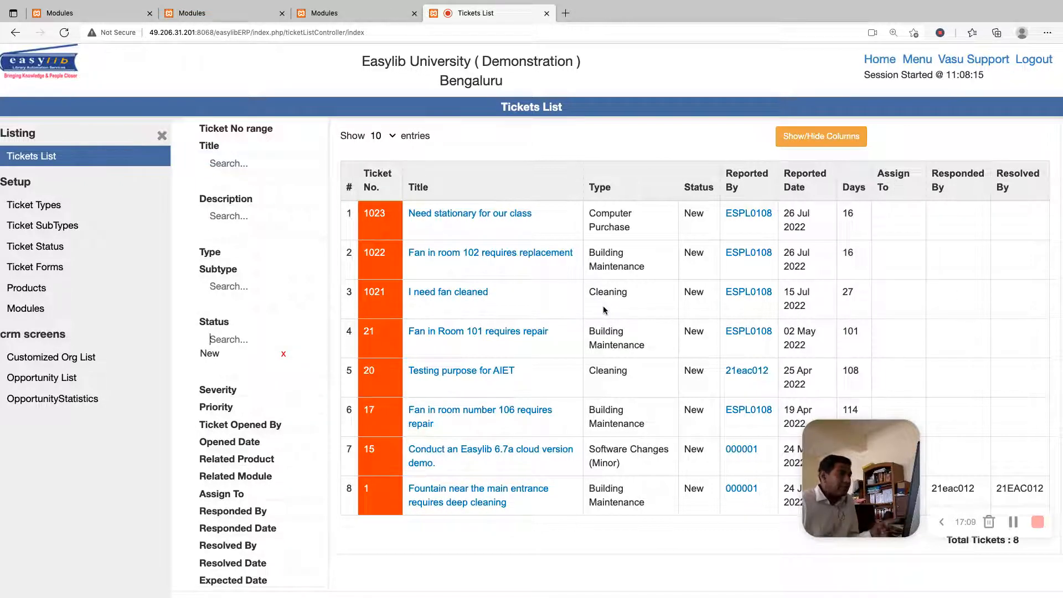
left_click_drag(869, 452, 873, 506)
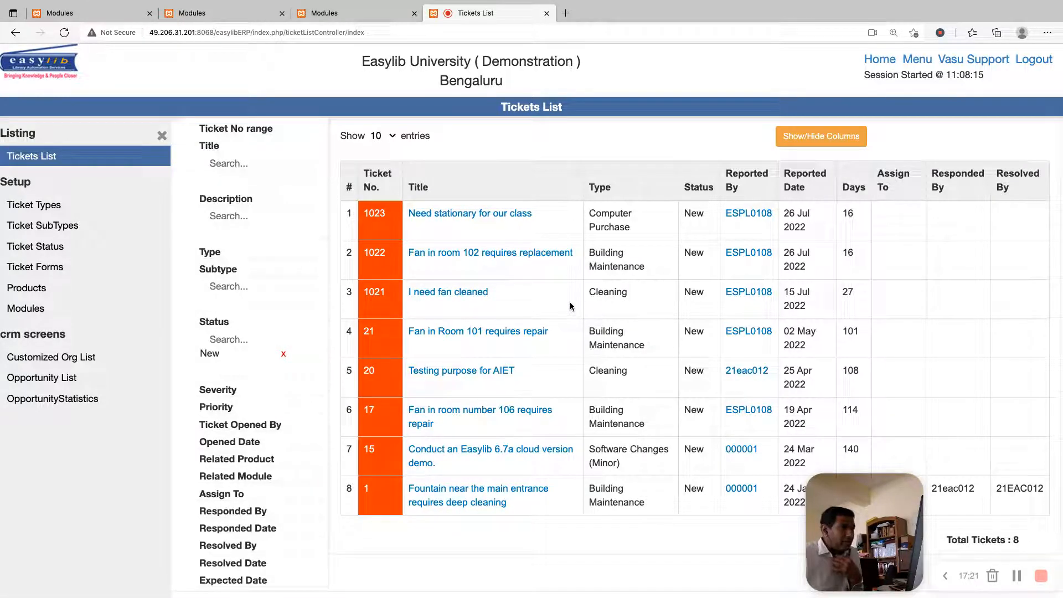
Open the "I need fan cleaned" ticket for modification and set its status to Responded
left_click(438, 300)
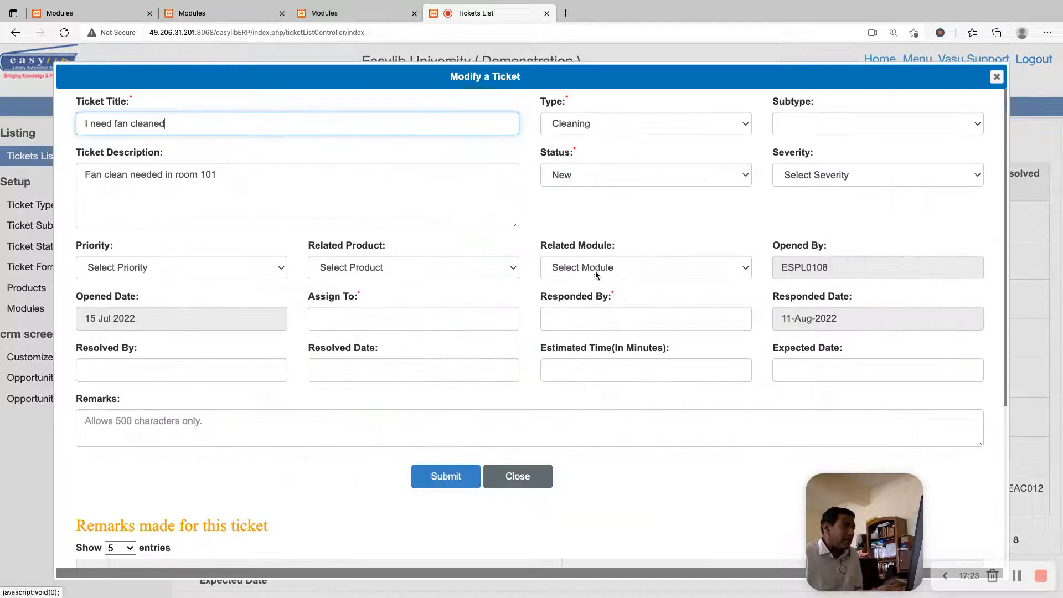
left_click(590, 175)
left_click(592, 259)
left_click(584, 182)
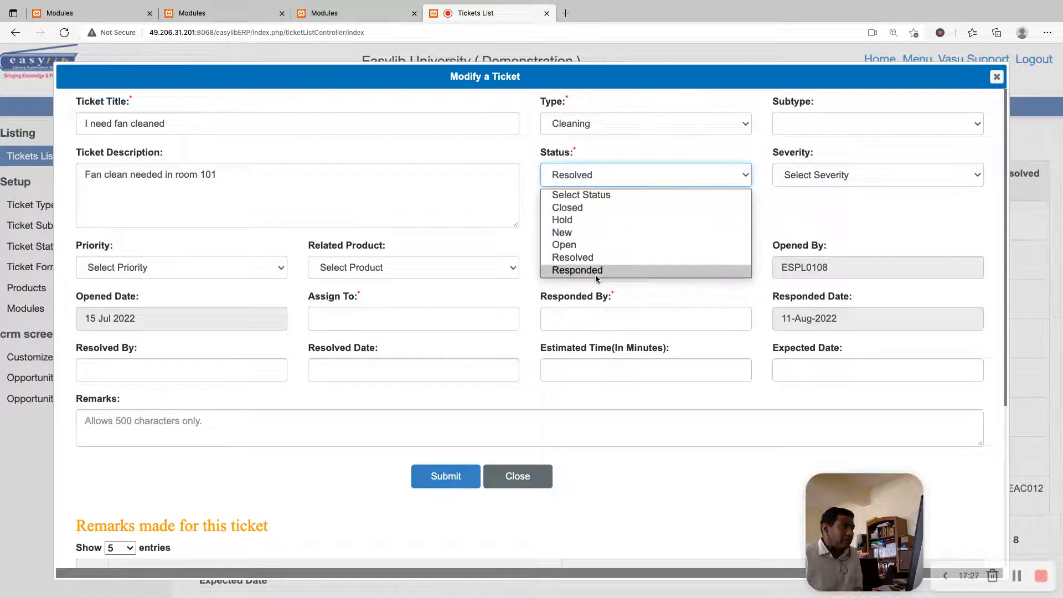
left_click(595, 271)
Set the ticket's related product to Main Building and its related module to General
left_click(381, 268)
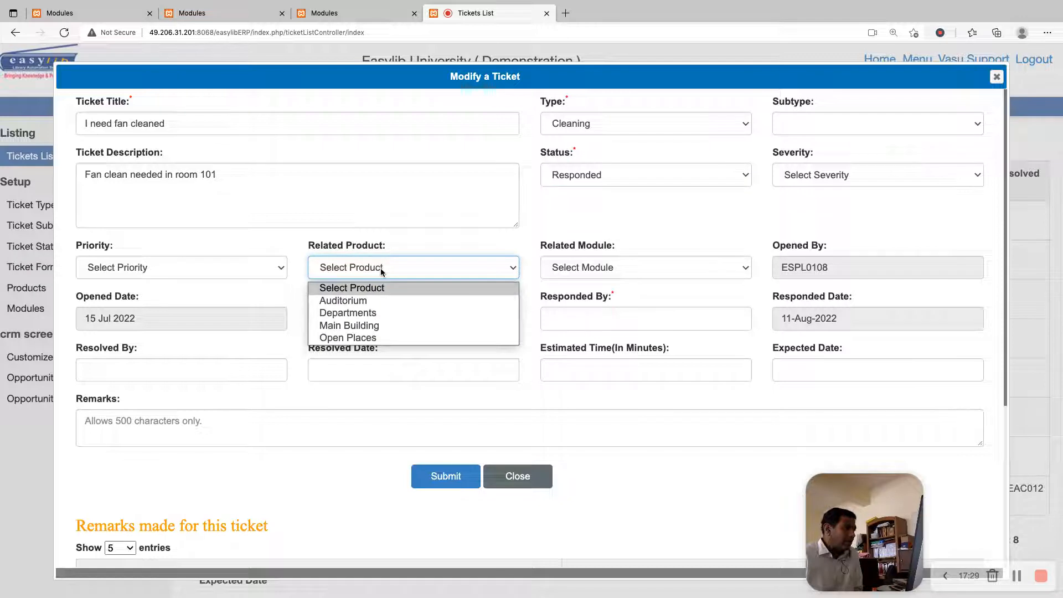
left_click(390, 326)
left_click(629, 262)
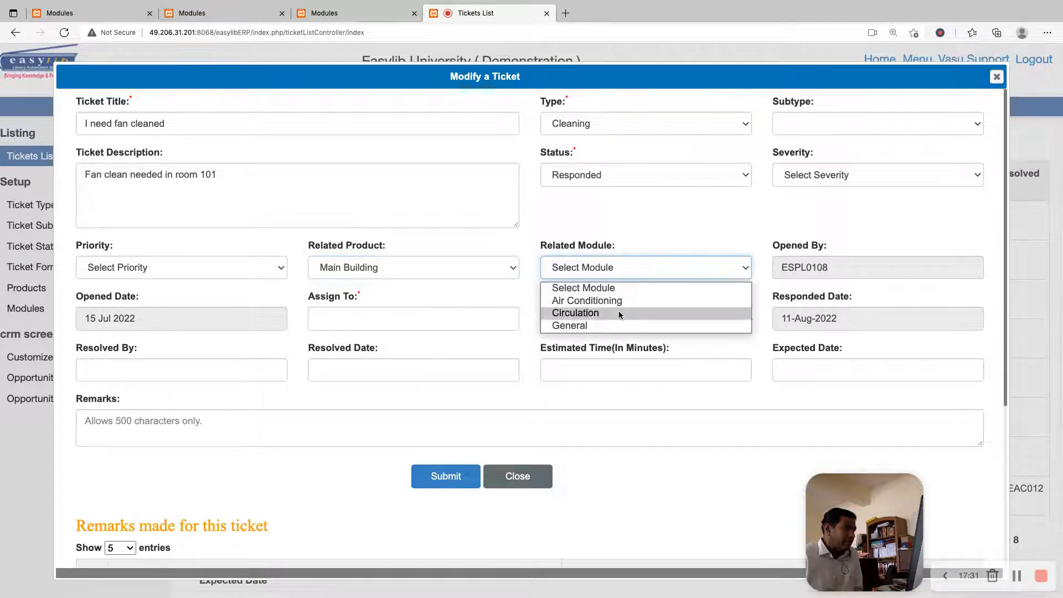
left_click(613, 326)
Assign the fan cleaning ticket to the member id ELECTRICIAN
left_click(386, 321)
type("e")
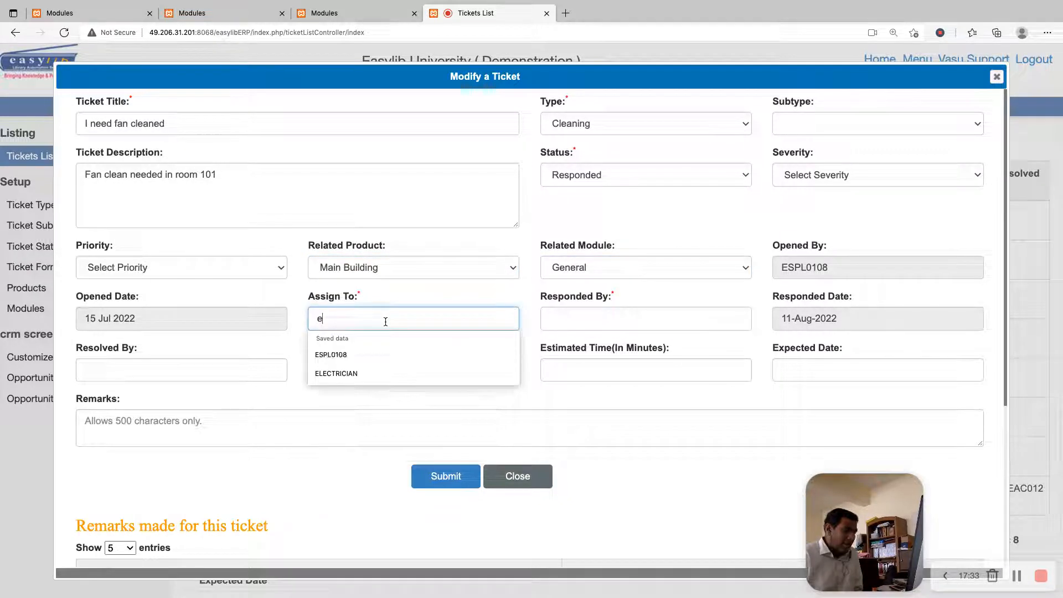
type("lectrician")
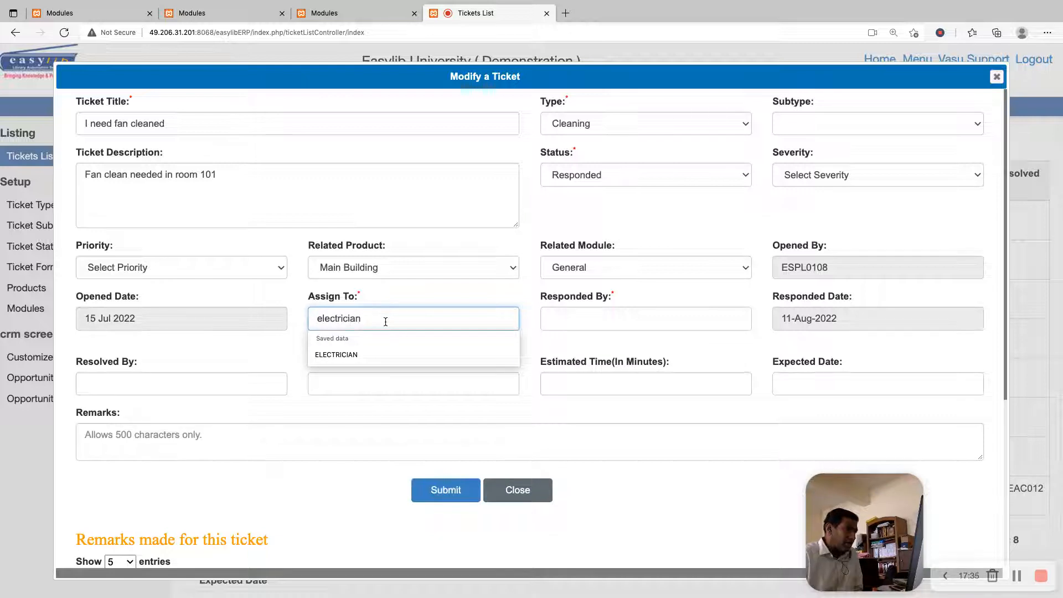
key("Down")
key("Return")
Try to enter ADMIN as the member id the ticket was responded by
left_click(601, 313)
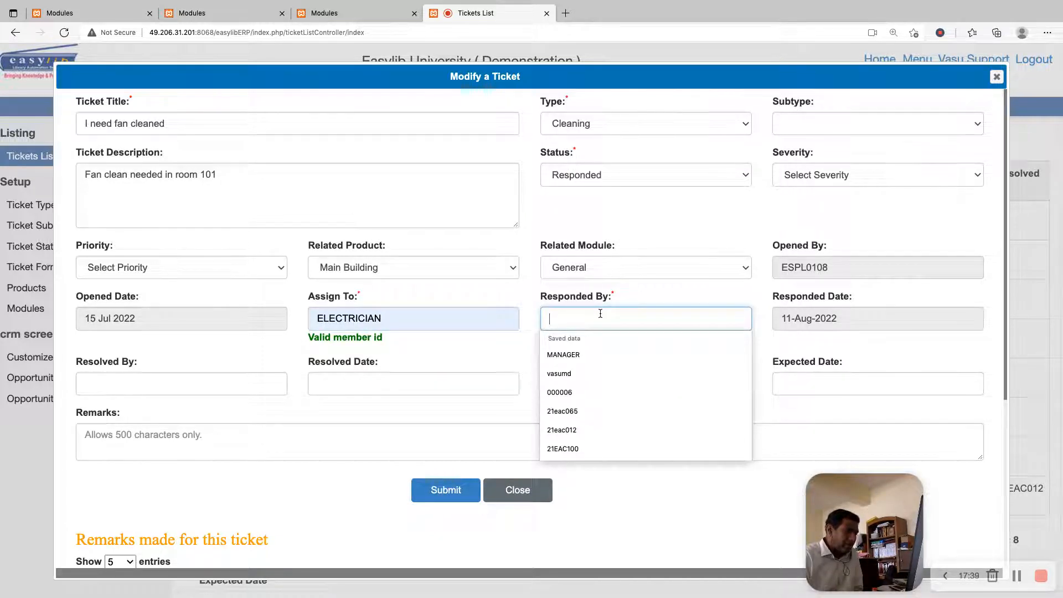
type("ADMIN")
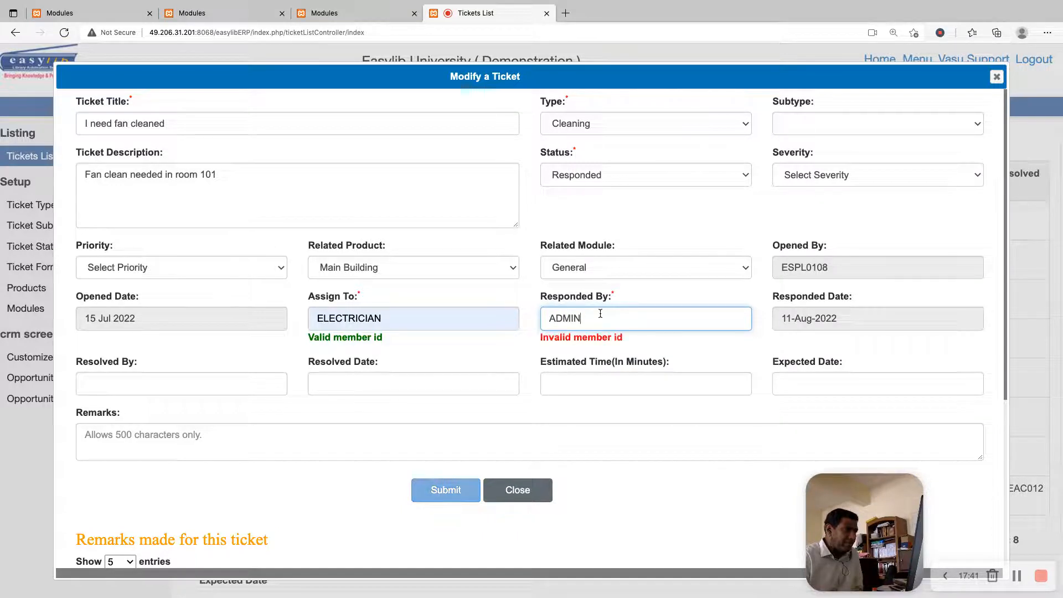
key("Tab")
key("shift+Tab")
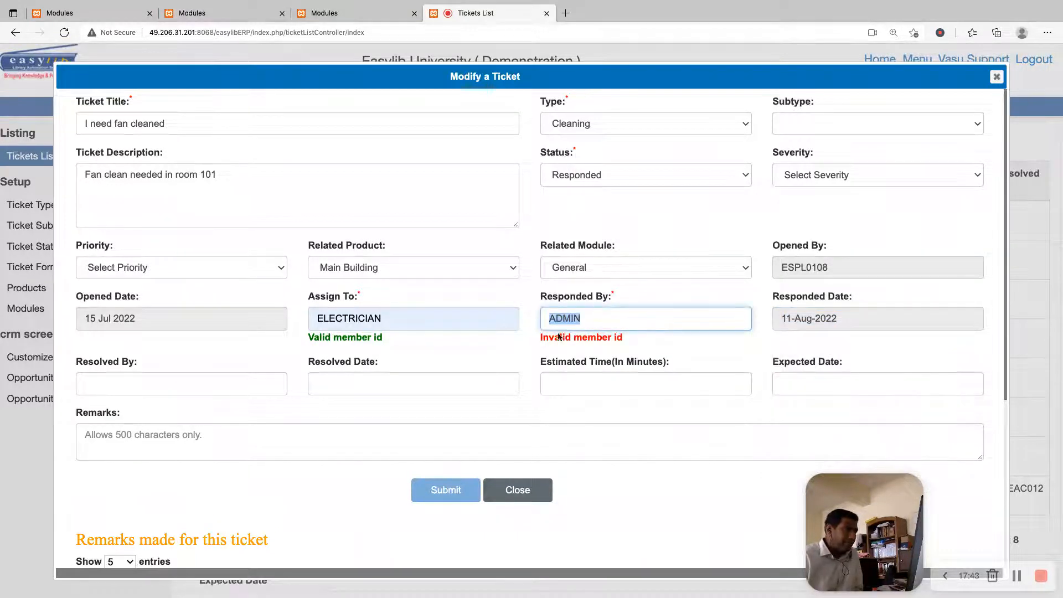
Set the Responded By member to MANAGER and the responded date to 11-Aug-2022
type("MANAGER")
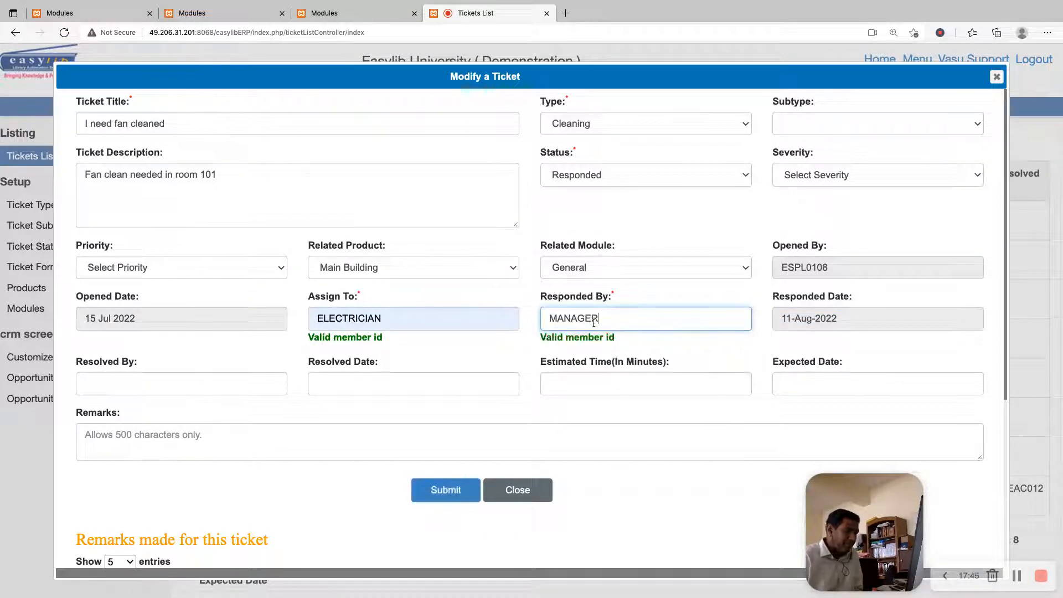
key("Tab")
left_click(880, 405)
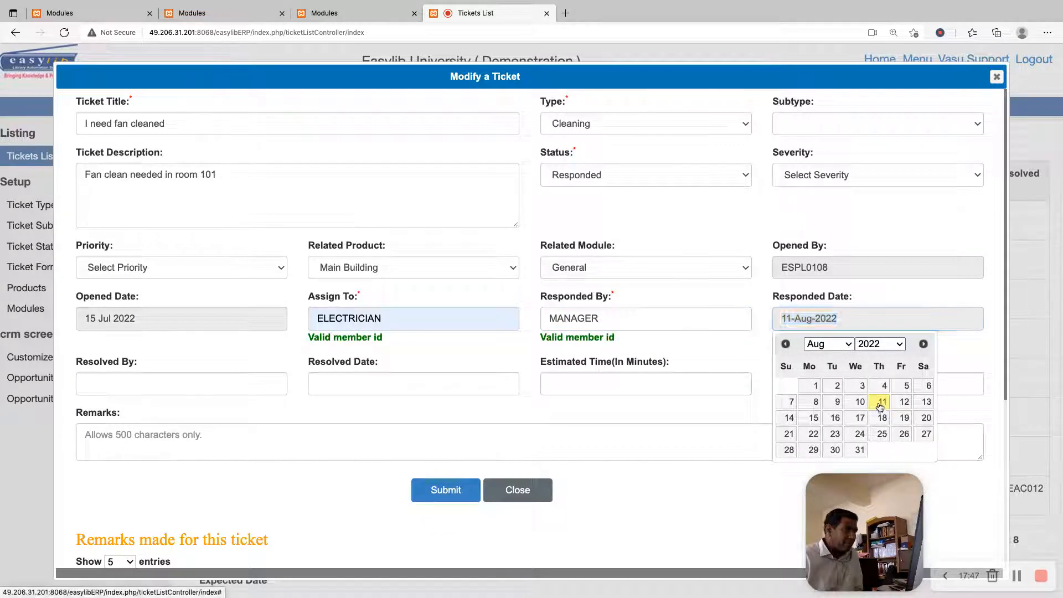
Set Resolved By to MANAGER, submit the ticket changes and return to the Tickets List
left_click(266, 381)
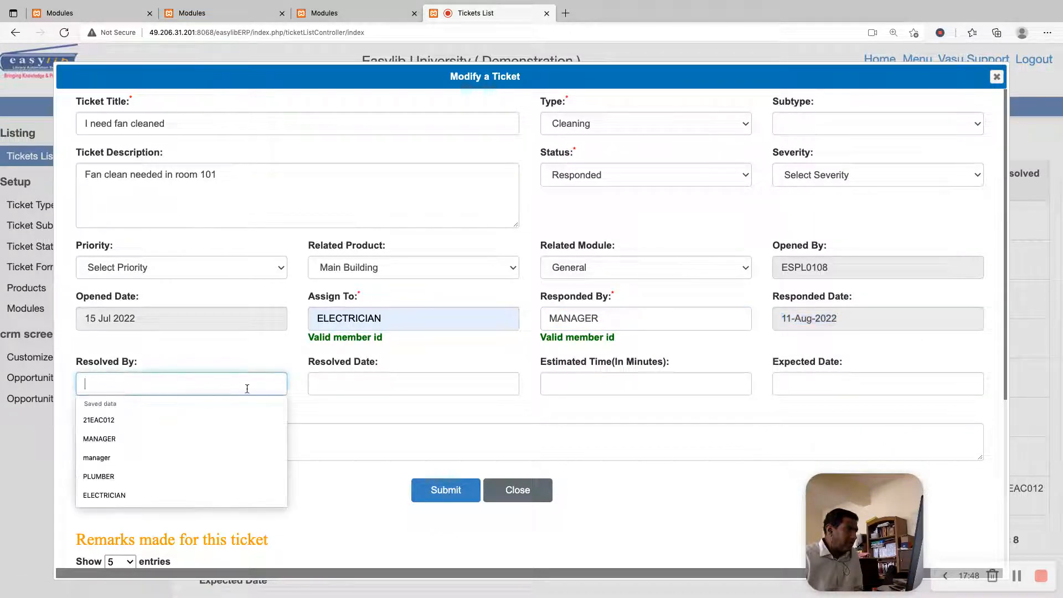
left_click(161, 437)
left_click(465, 504)
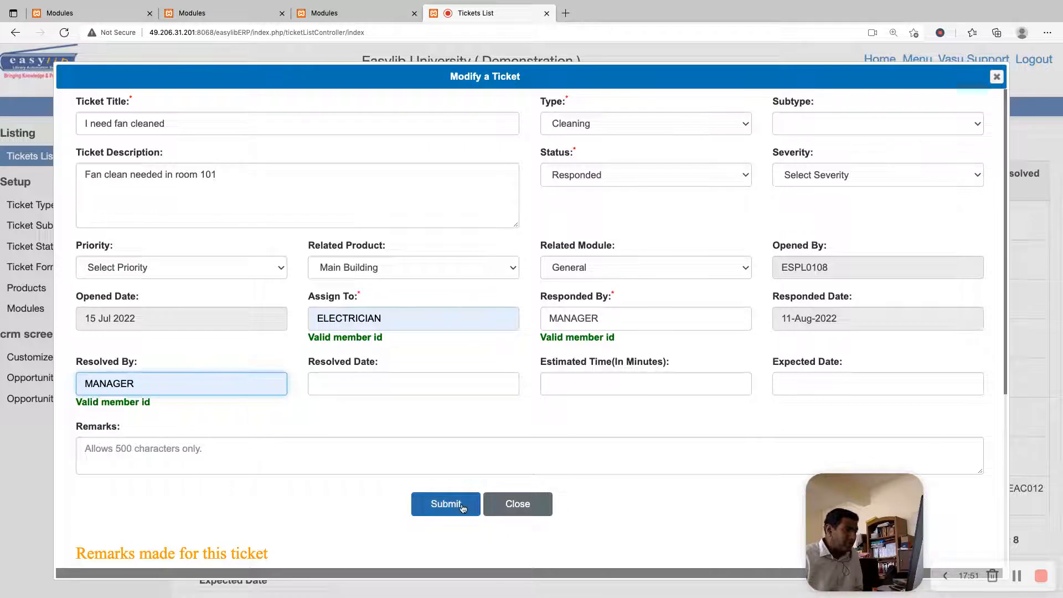
left_click(596, 352)
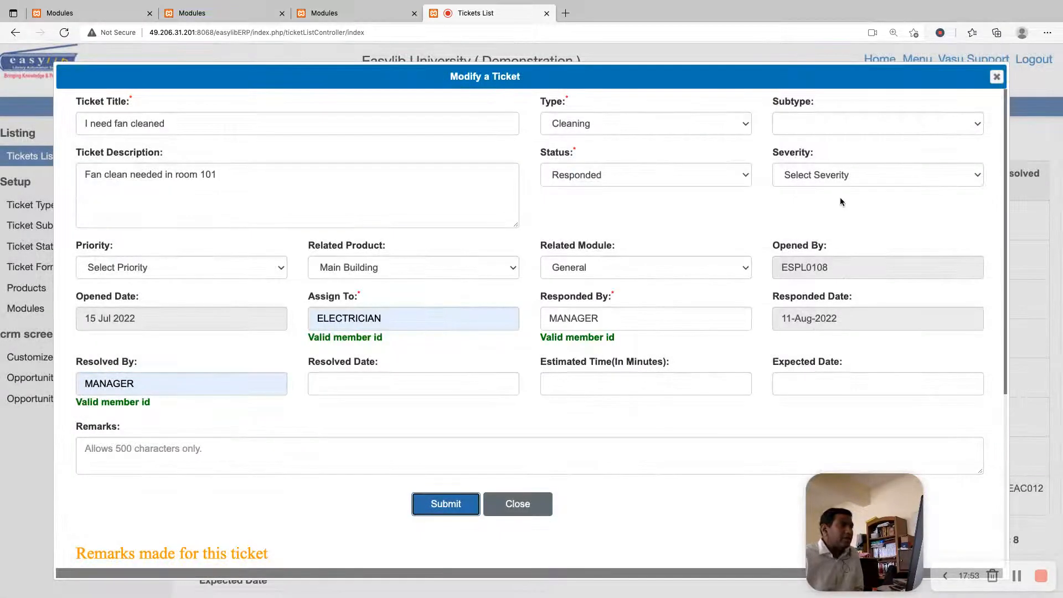
left_click(997, 78)
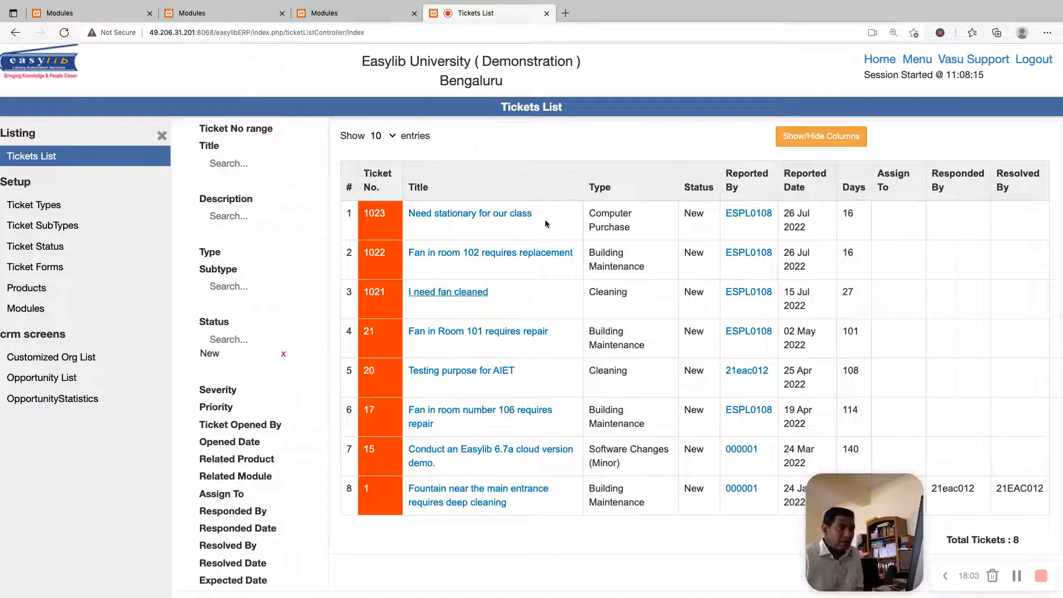
Log out of the support account and log in as the ticket's reporter with the member's username and account password
left_click(1030, 61)
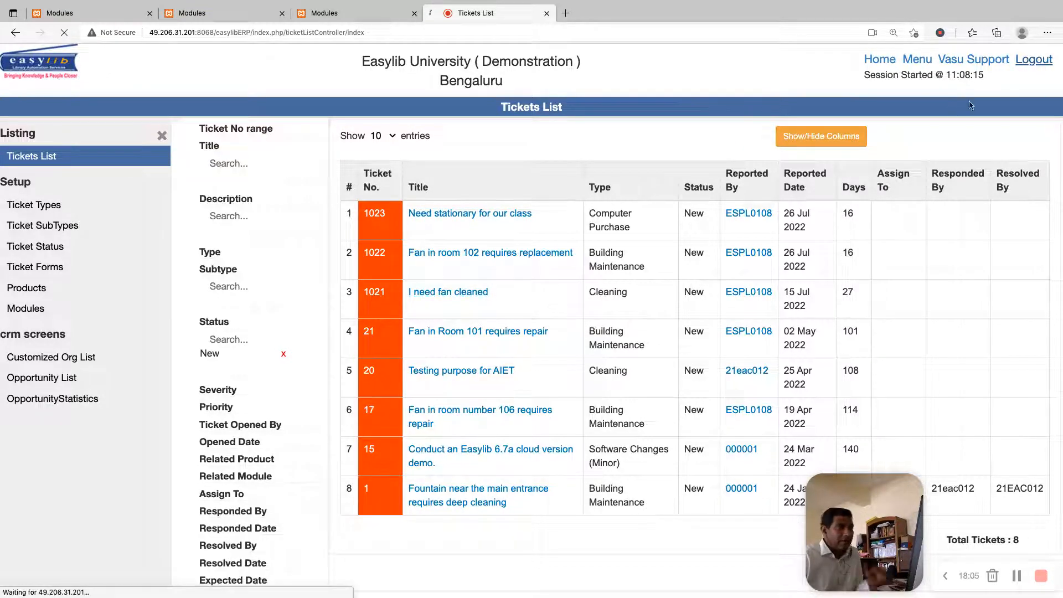
type("ESPL0108")
key("Tab")
type("••••••••")
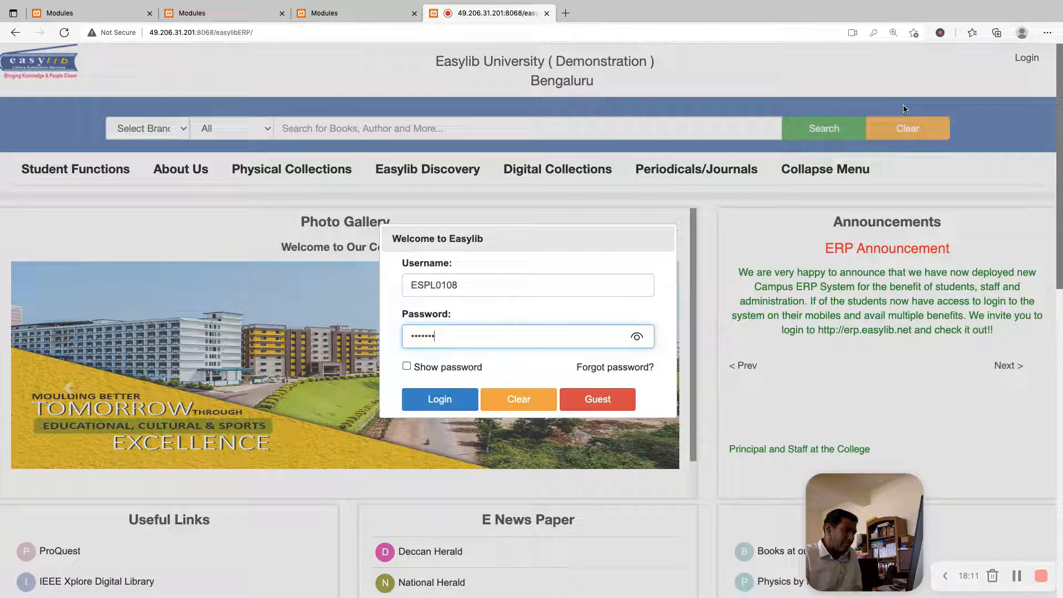
key("Return")
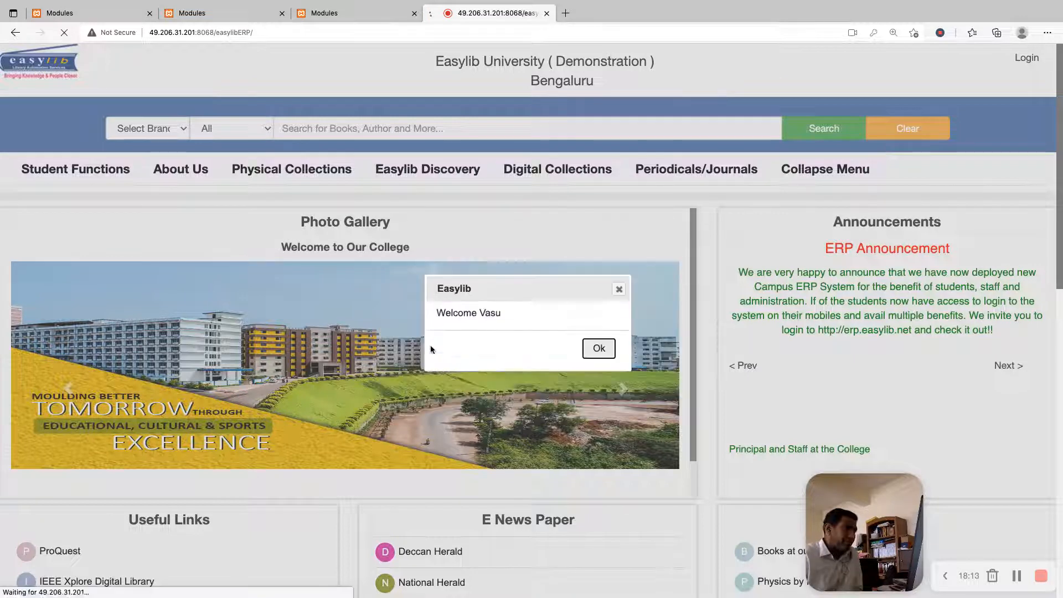
key("Return")
List the member's own Service Desk tickets and check the status of the room 104 fan replacement ticket
left_click(944, 60)
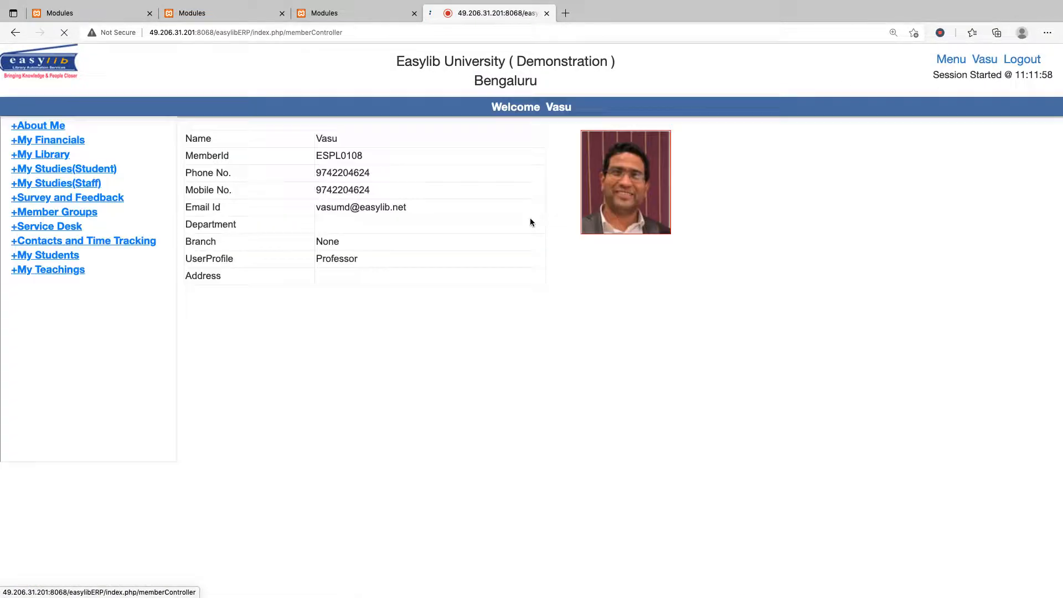
left_click(46, 227)
left_click(33, 259)
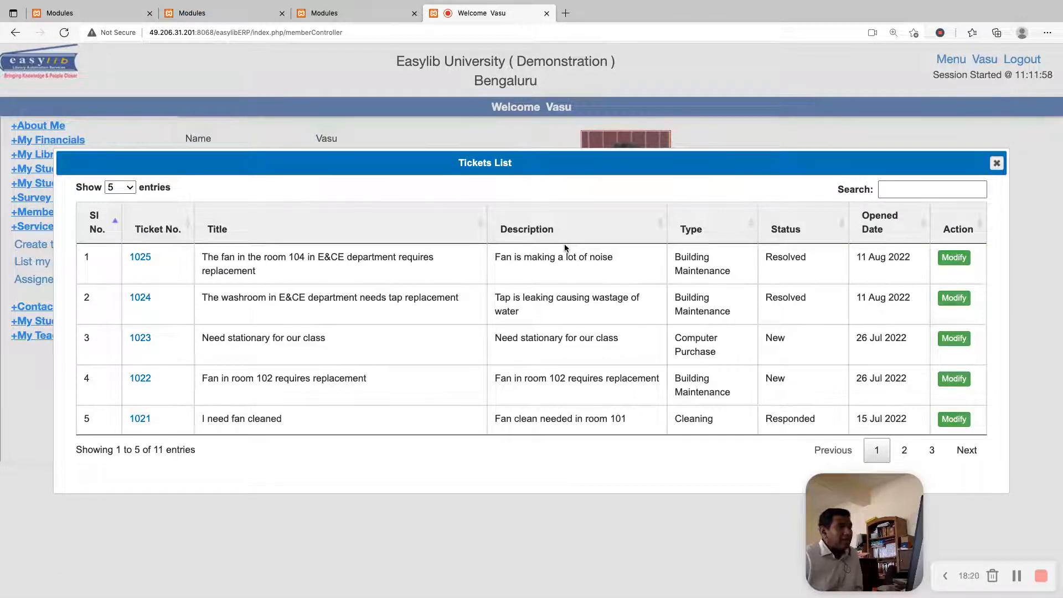
triple_click(264, 268)
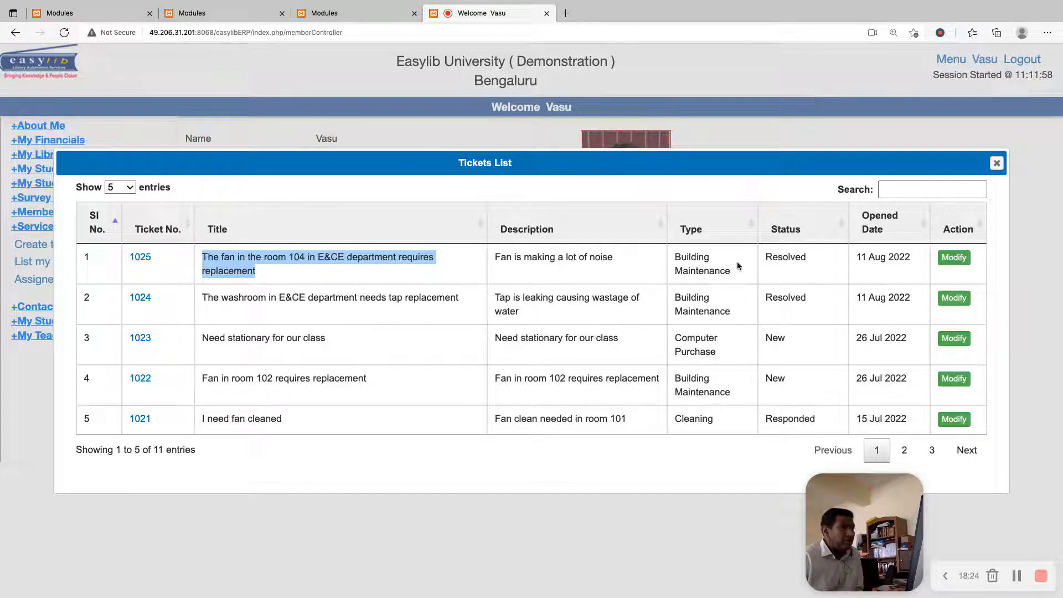
double_click(773, 264)
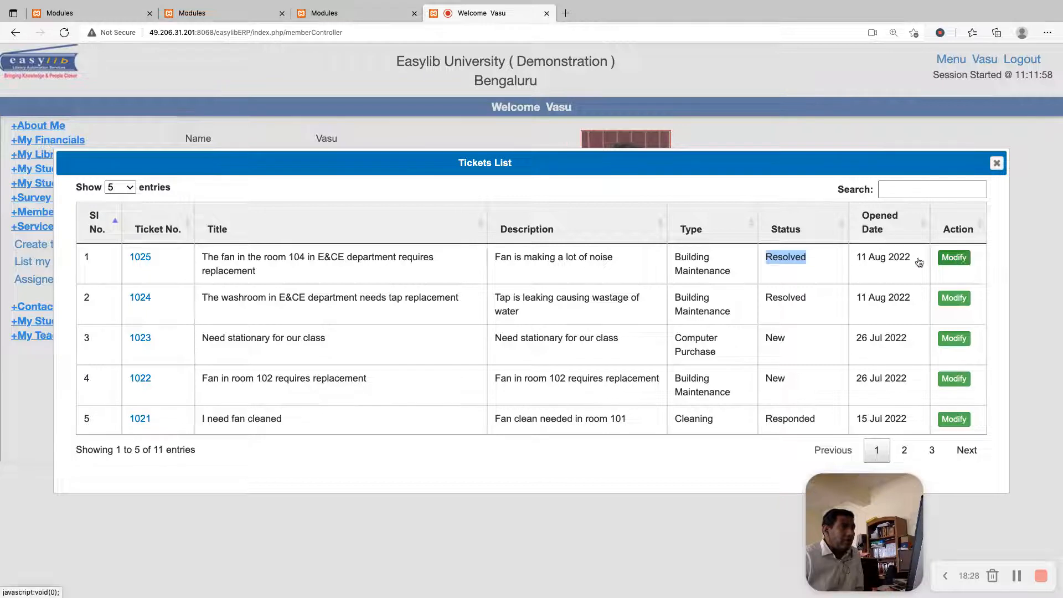
left_click(954, 258)
key("Escape")
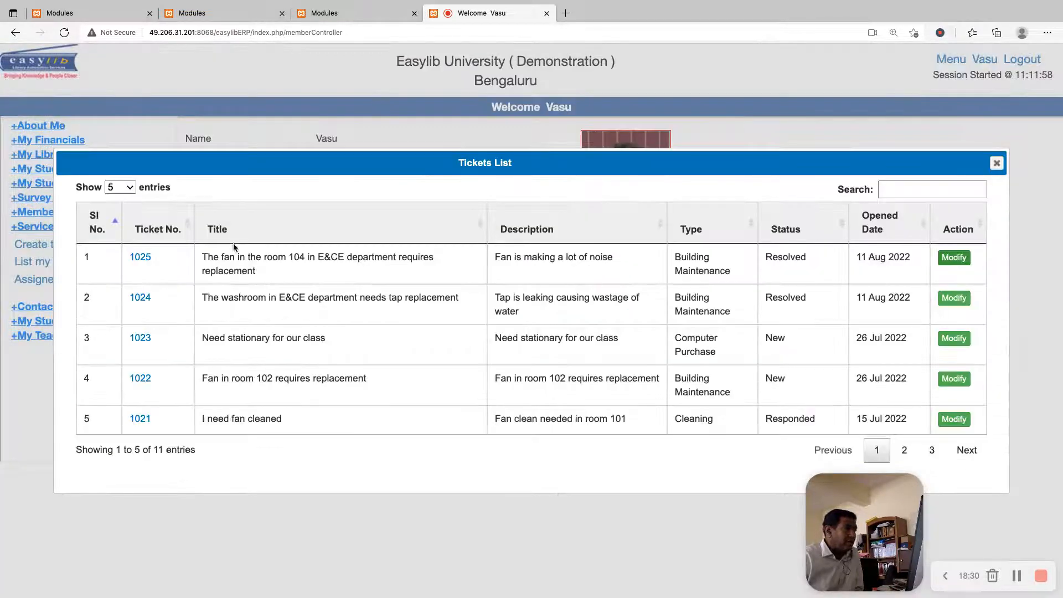
Examine the room 104 fan ticket's log of assignments and modifications, and close the log and ticket list
left_click(139, 257)
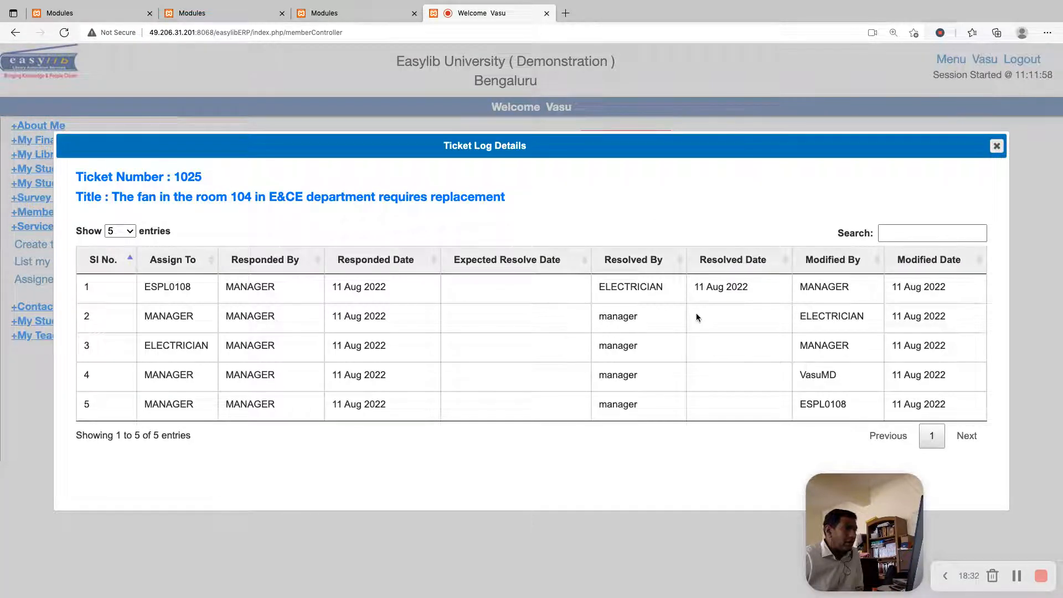
left_click_drag(953, 406, 139, 412)
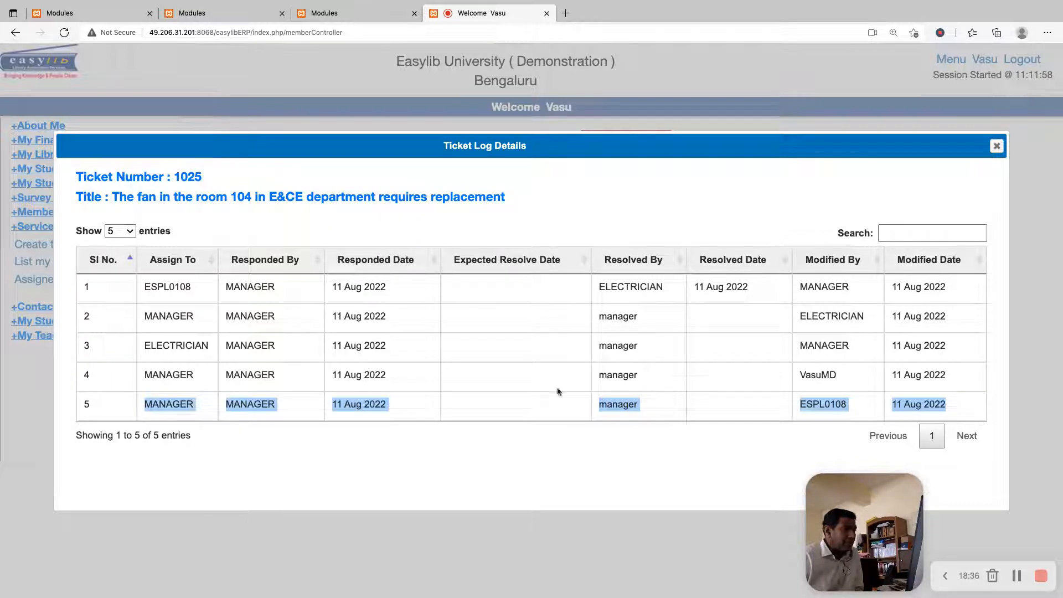
left_click(827, 376)
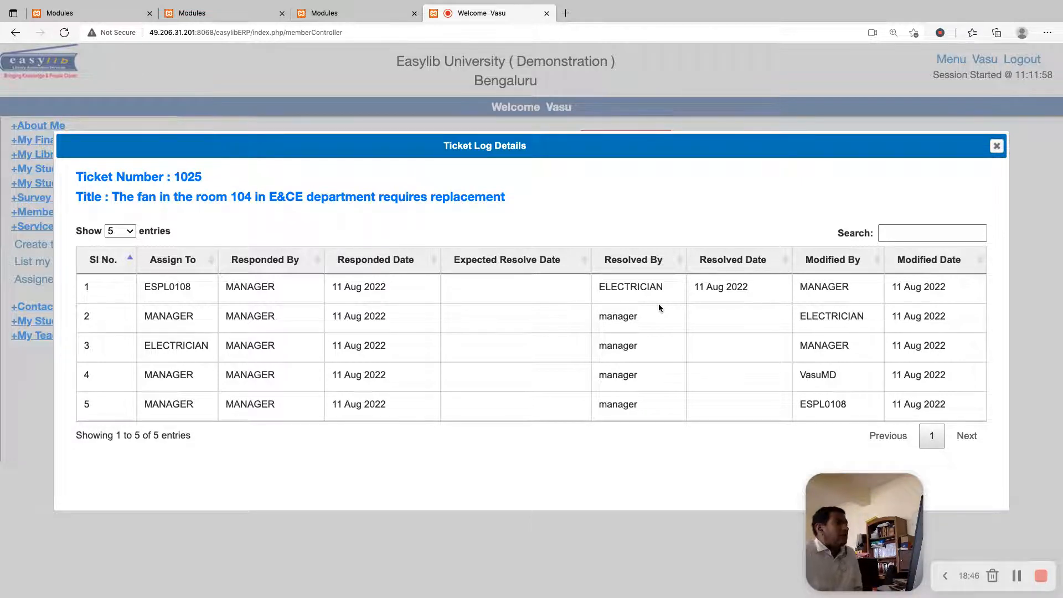
left_click_drag(168, 410, 165, 359)
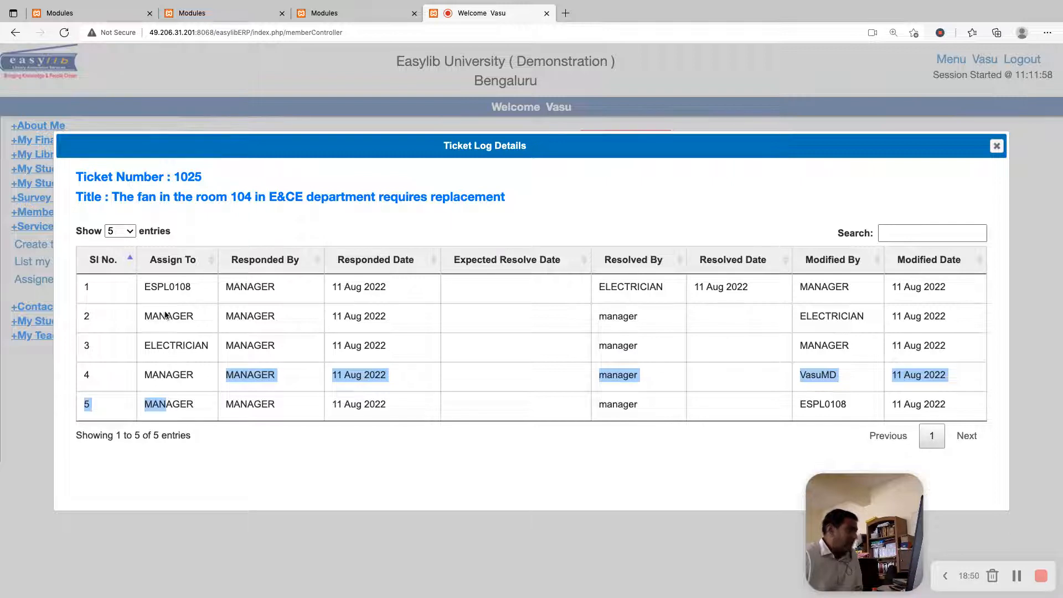
key("Escape")
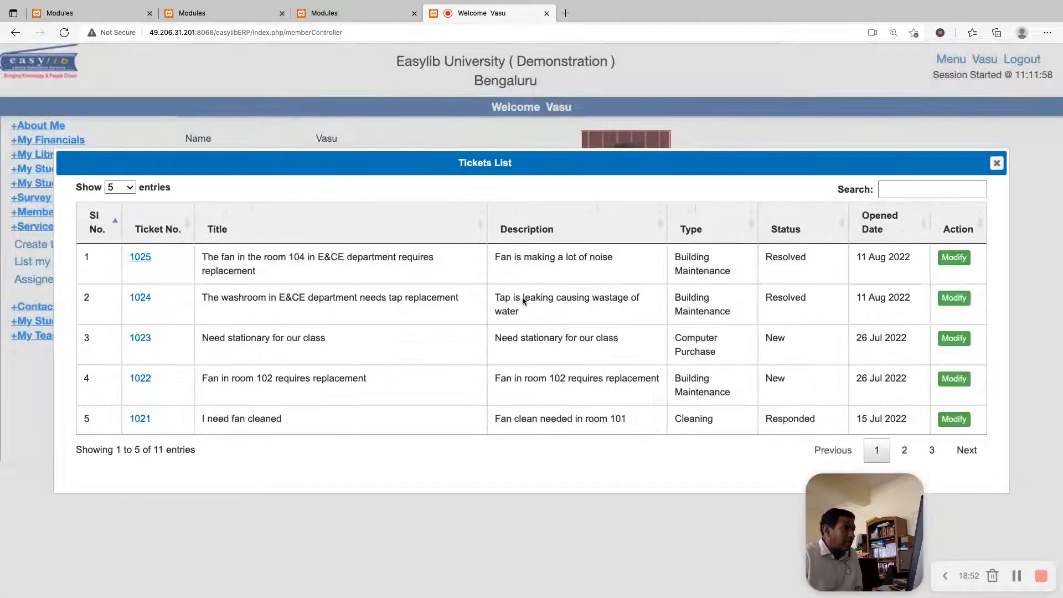
key("Escape")
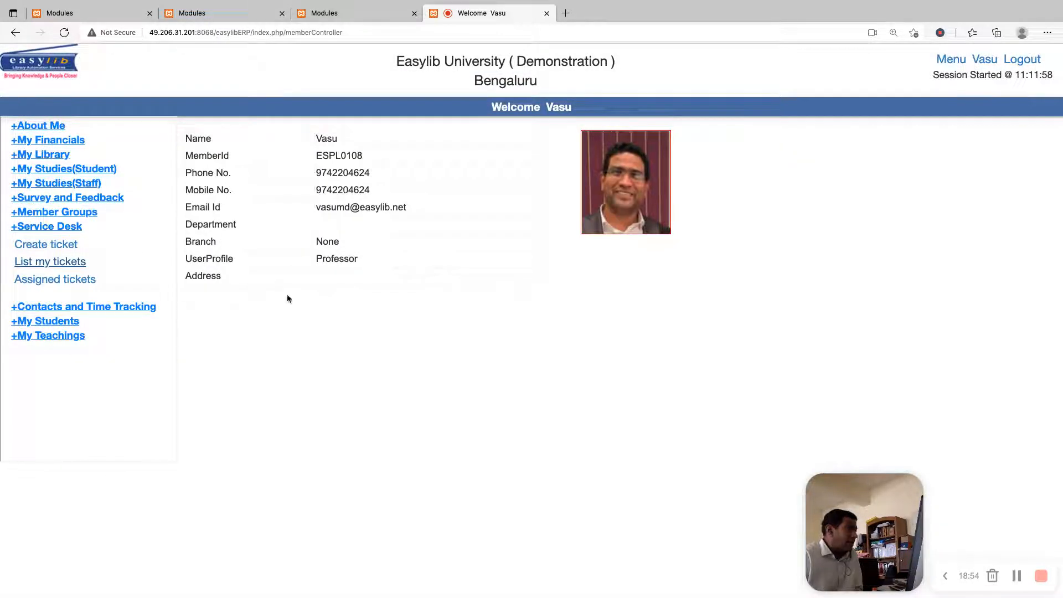
Log an effort entry on the assigned room 104 fan ticket dated 11-Aug-2022, with 10 minutes spent and the remark "Verified"
left_click(54, 279)
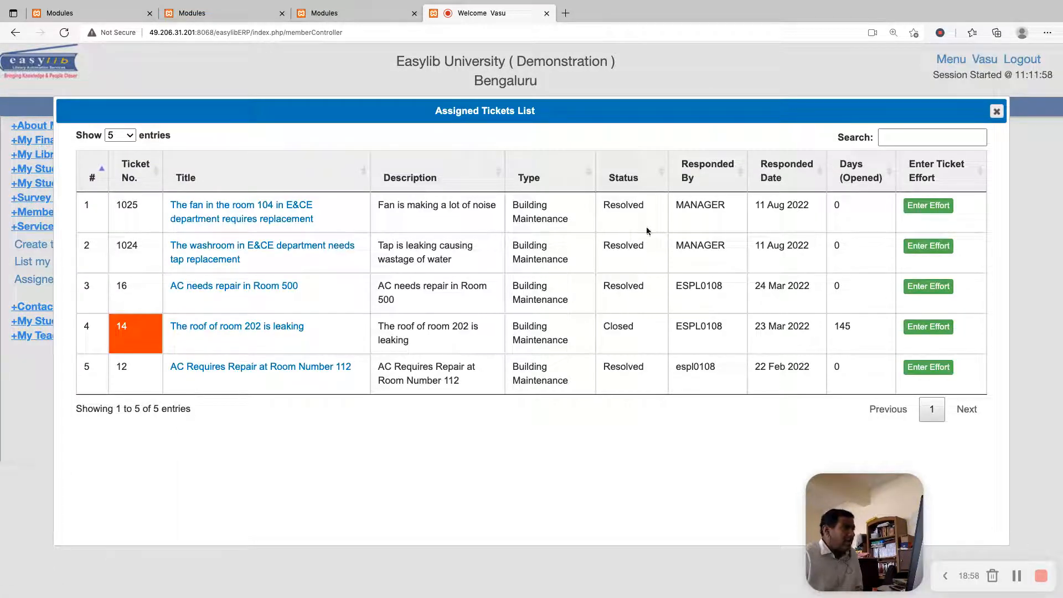
left_click(928, 205)
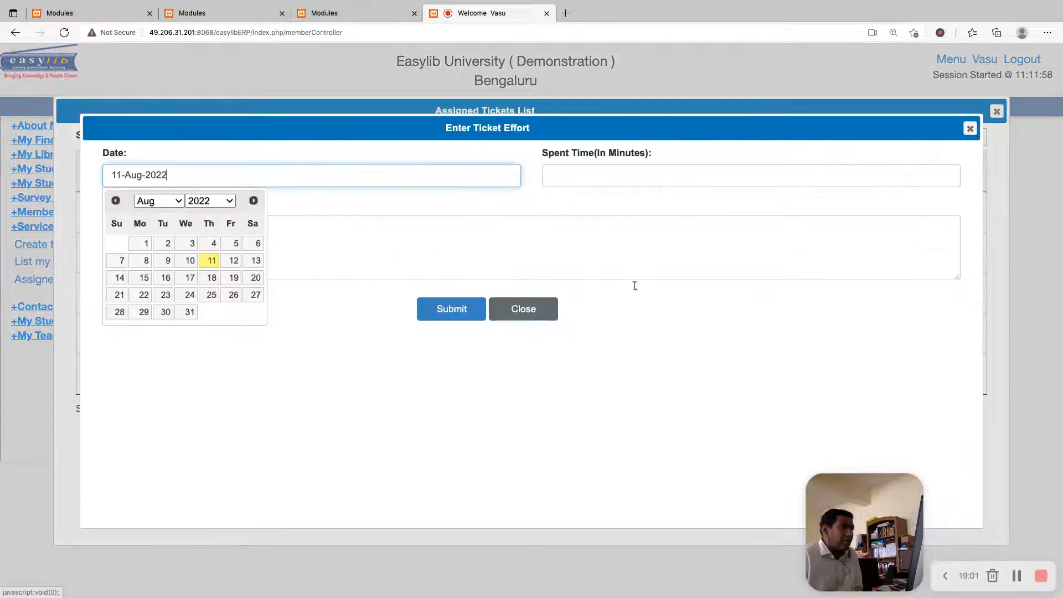
left_click(215, 261)
left_click(586, 177)
type("10")
key("Tab")
type("V")
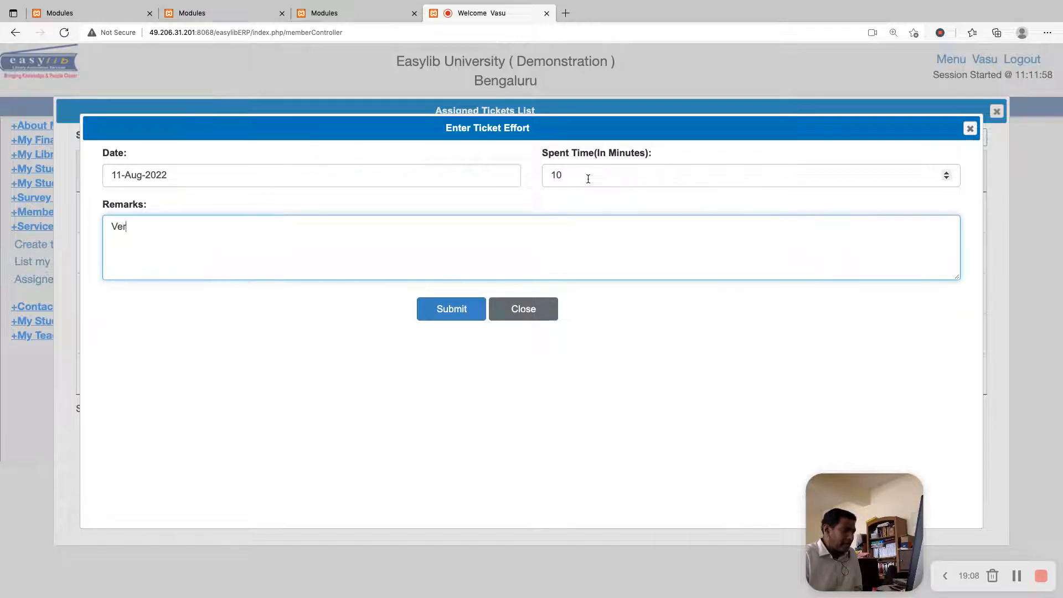
type("erified")
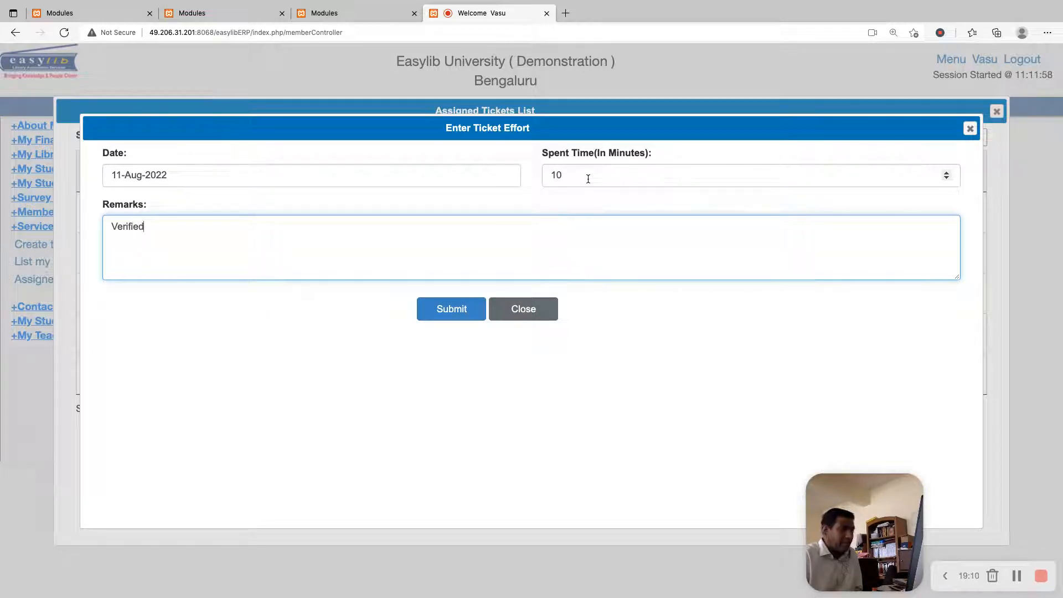
left_click(452, 311)
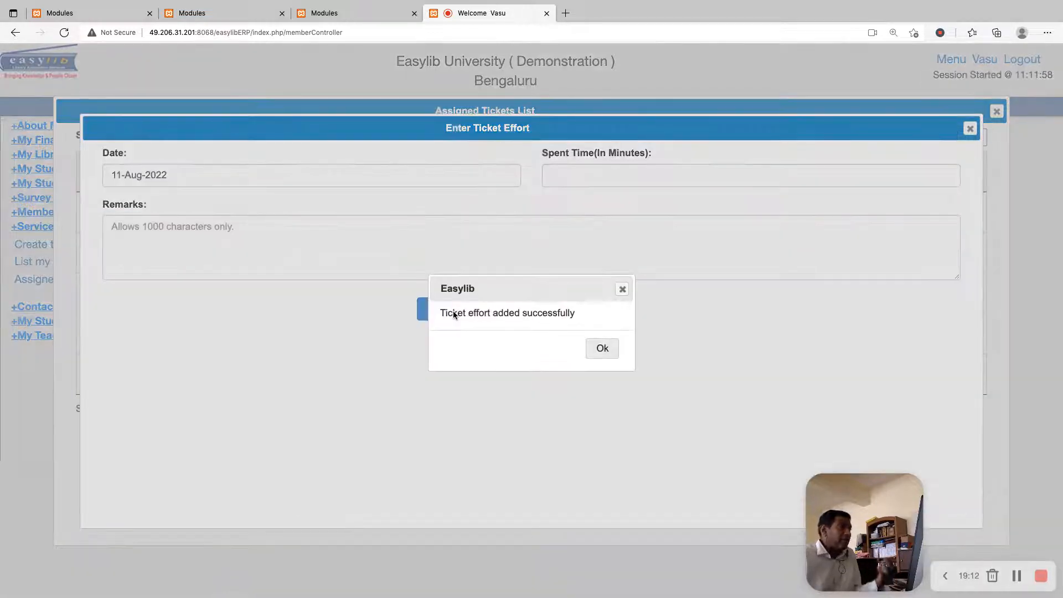
left_click(517, 309)
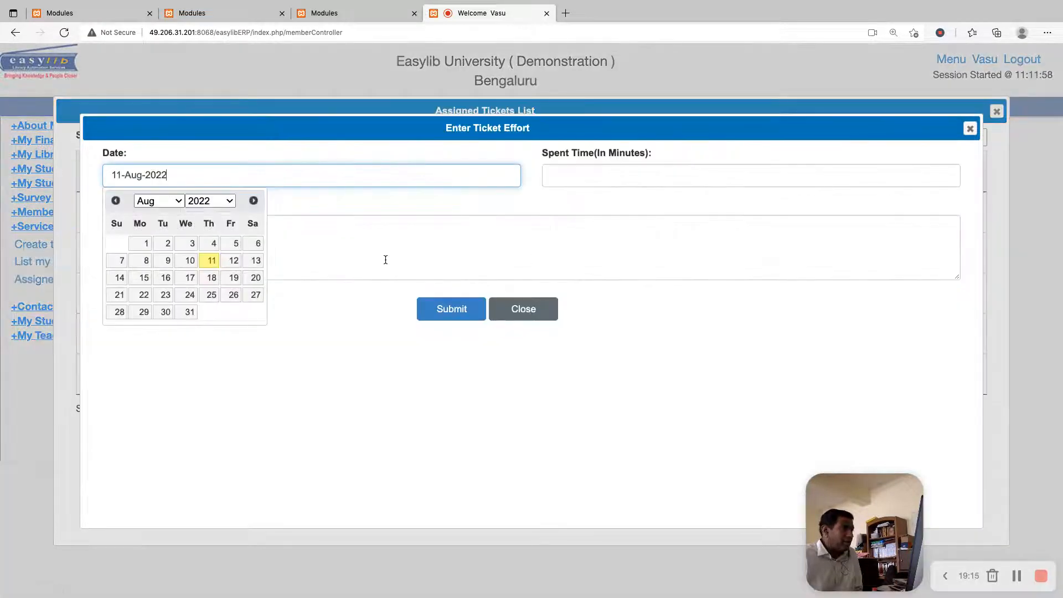
Record effort for the washroom tap replacement ticket: date 11-Aug-2022, 10 minutes spent, remark "Verified"
left_click(929, 246)
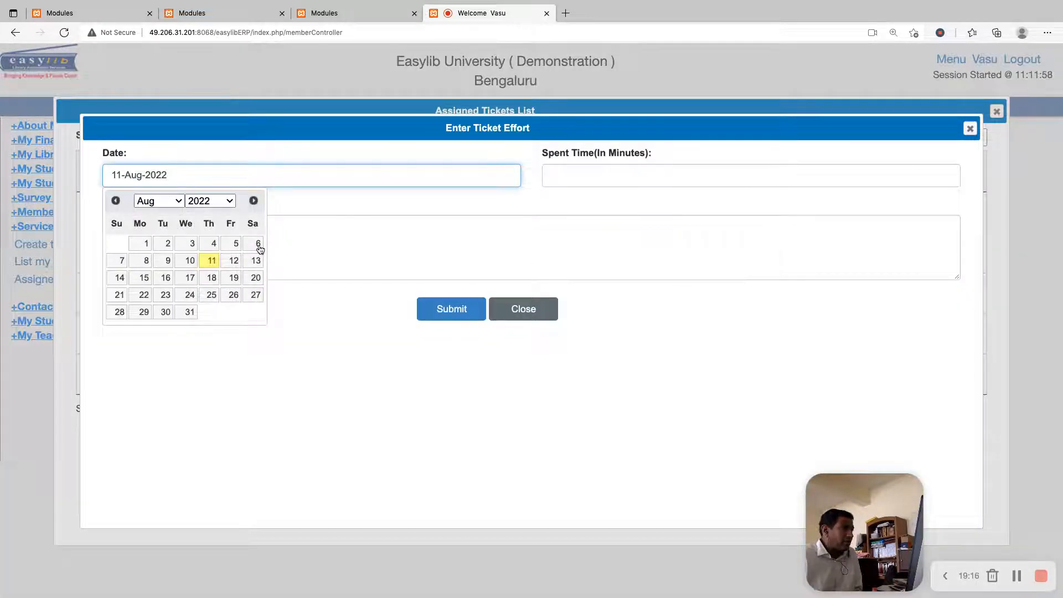
left_click(212, 265)
left_click(560, 180)
type("10")
key("Tab")
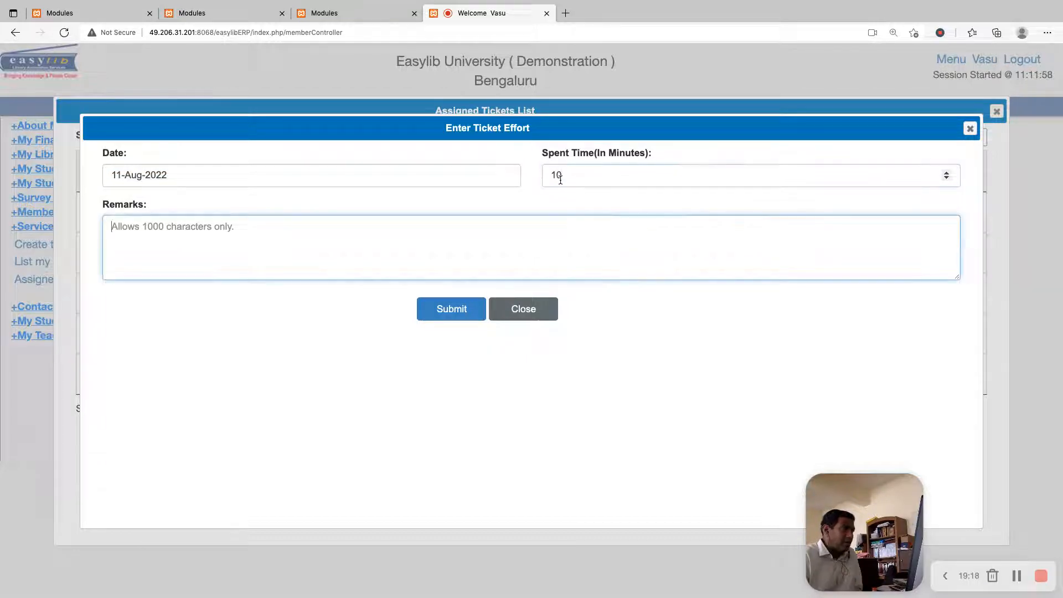
type("Verifie")
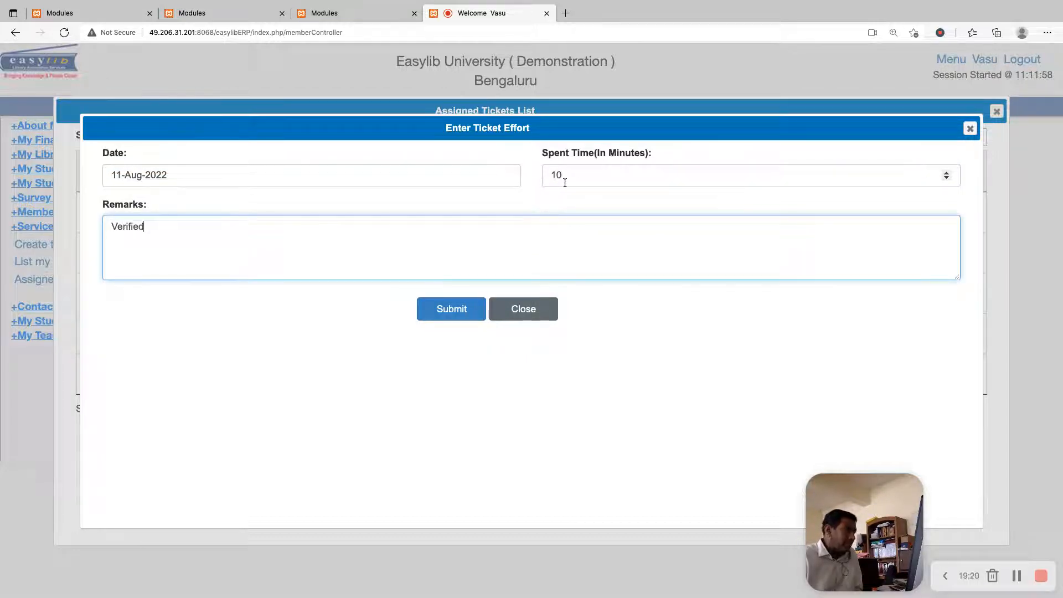
type("d")
left_click(470, 311)
left_click(602, 348)
left_click(523, 311)
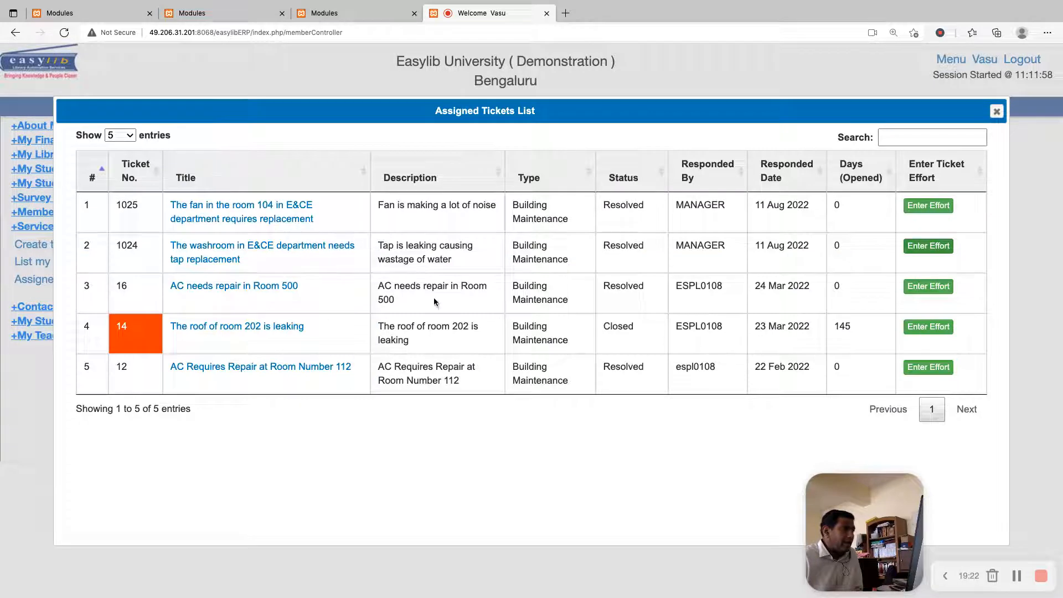
Change the room 104 fan ticket's status to Closed and submit the modification
left_click(199, 202)
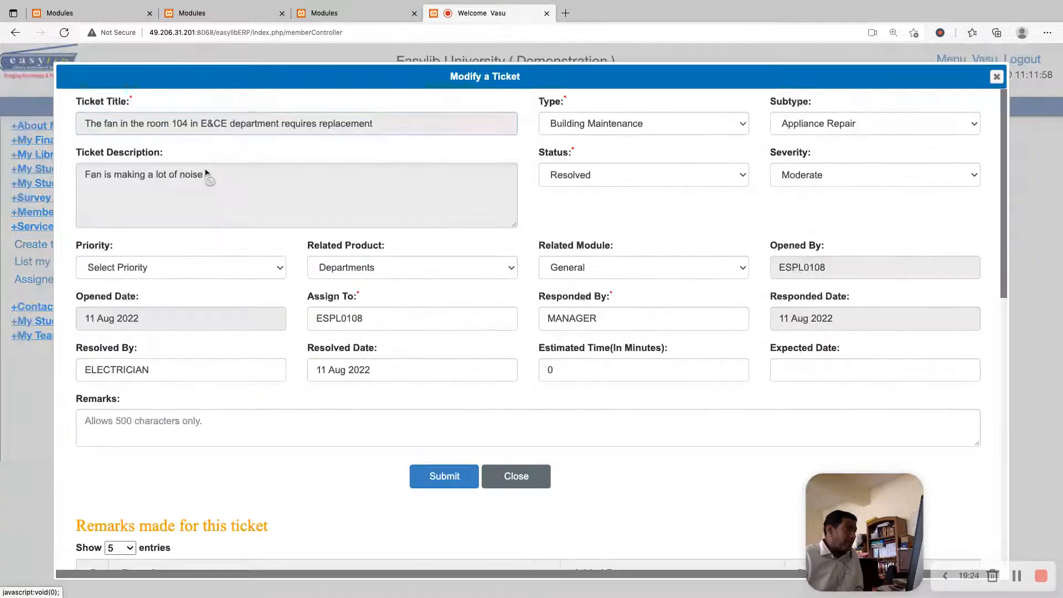
left_click(689, 174)
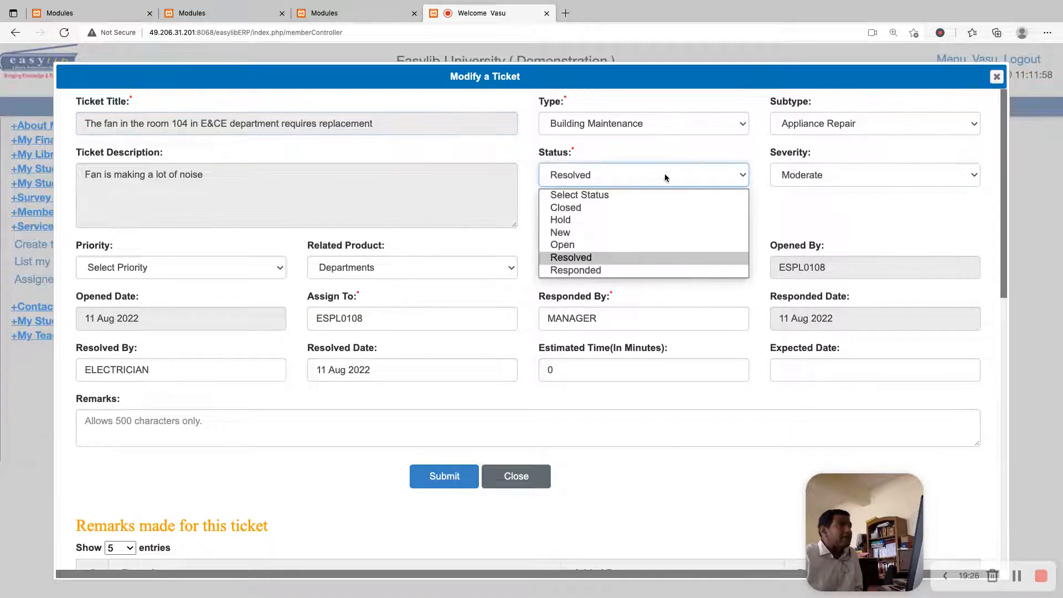
left_click(608, 209)
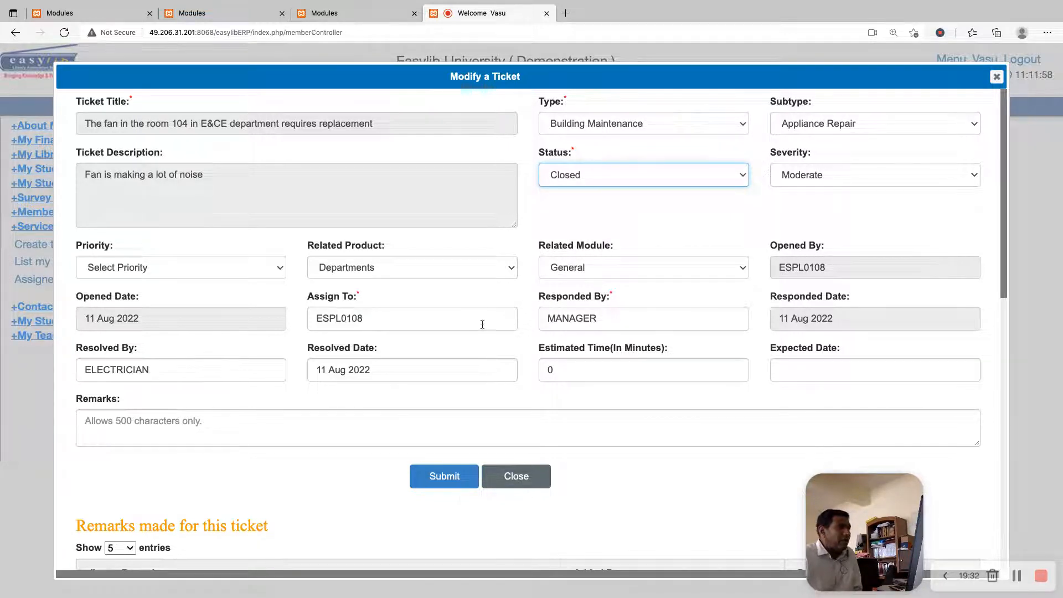
left_click(448, 485)
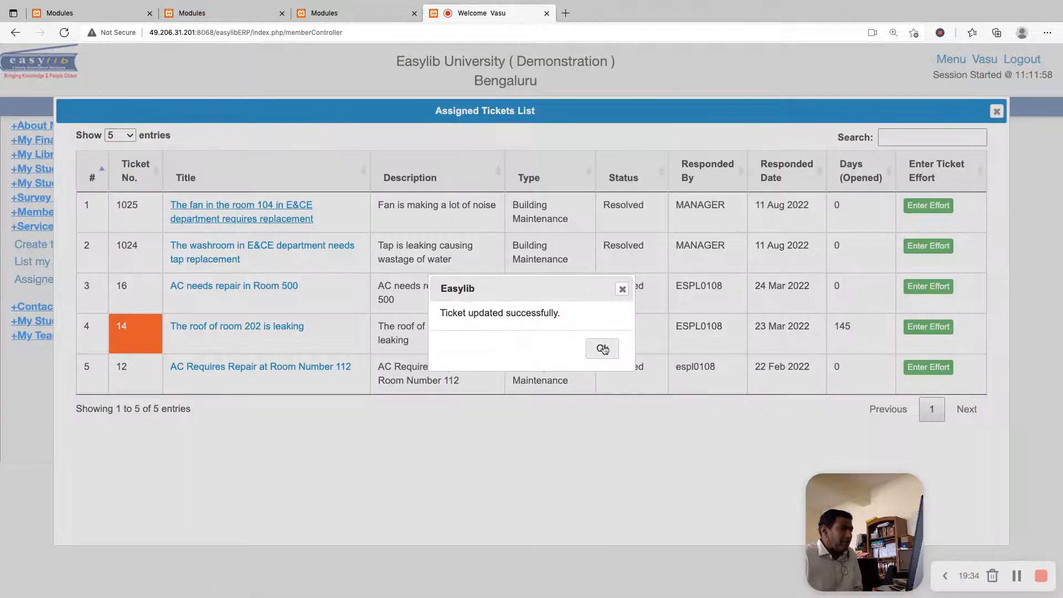
left_click(603, 349)
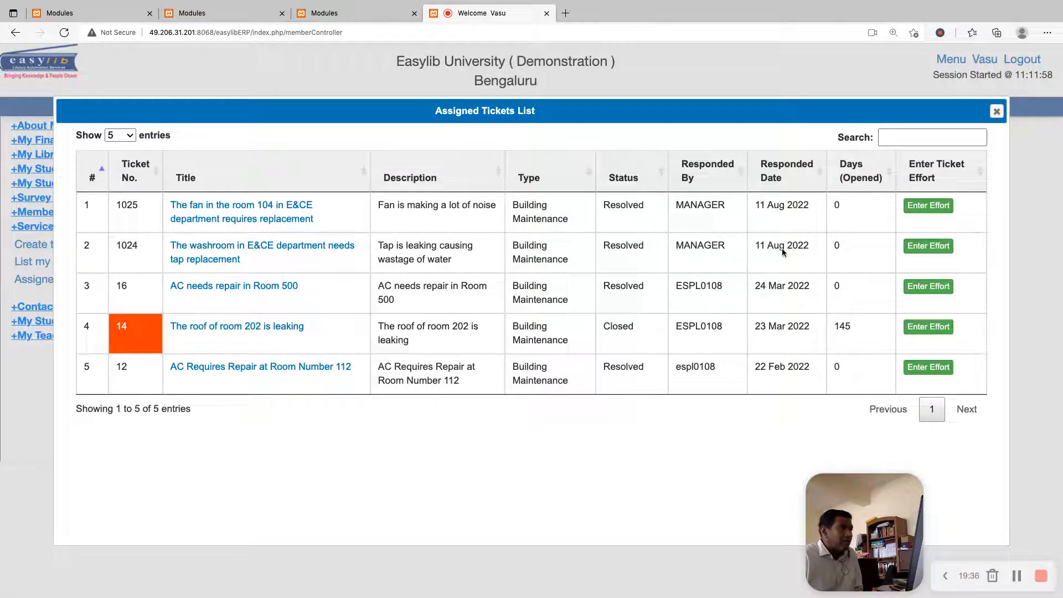
Change the washroom tap replacement ticket's status to Closed and submit the modification
left_click(300, 250)
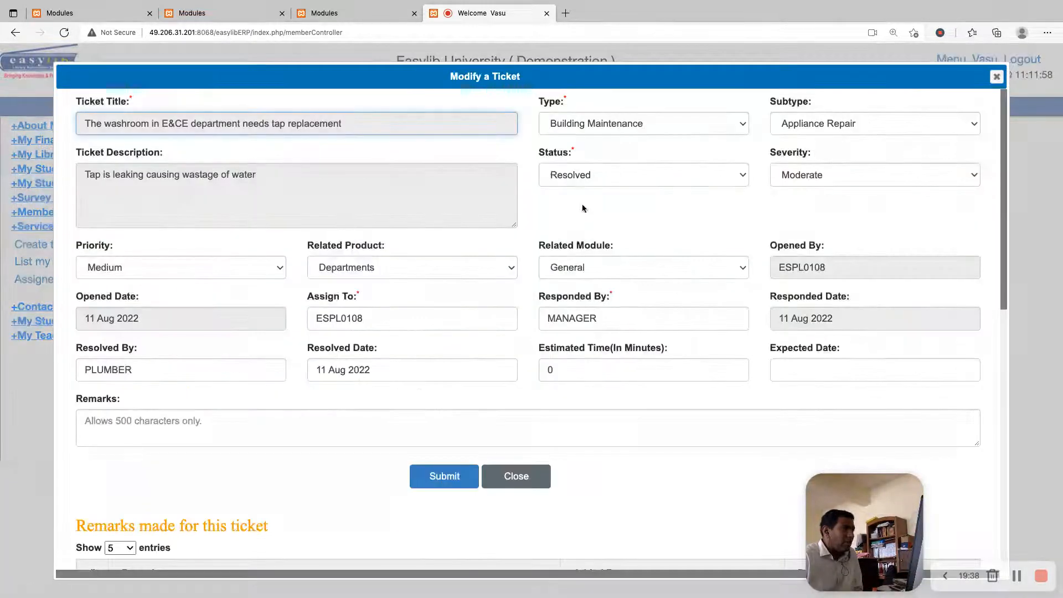
left_click(588, 181)
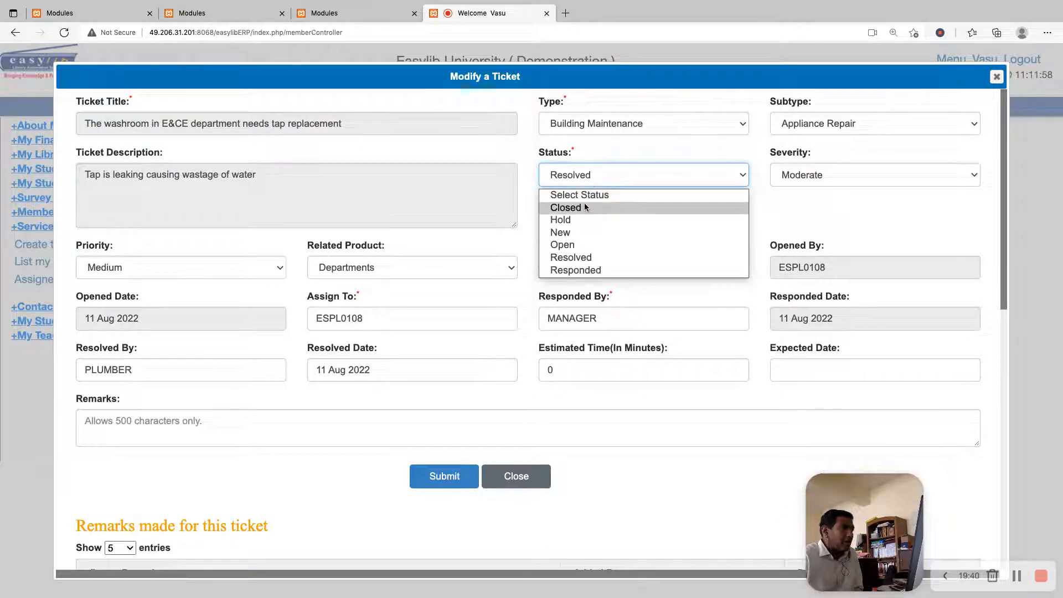
left_click(583, 205)
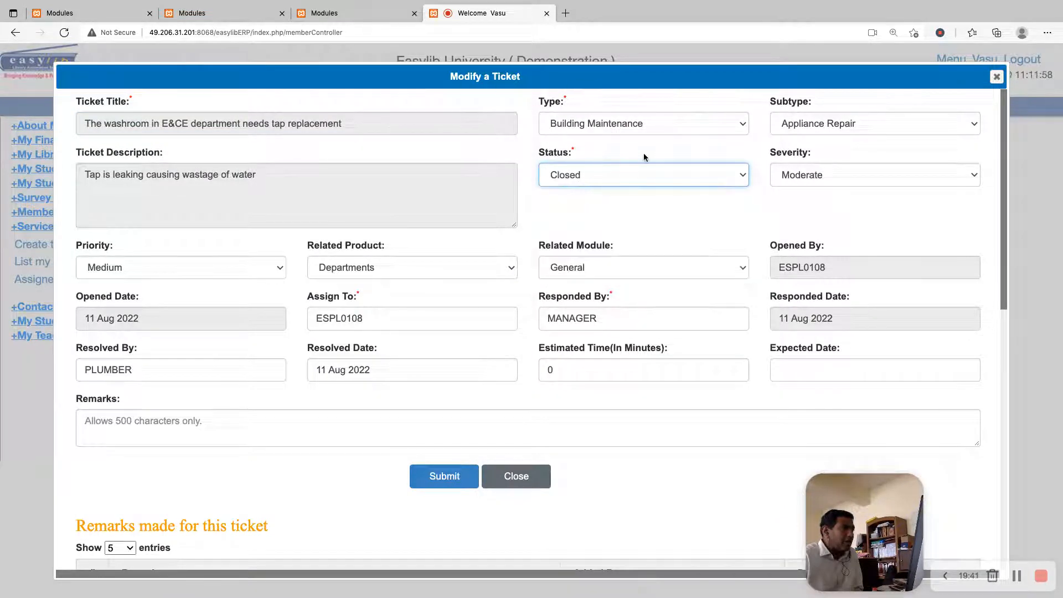
left_click(377, 315)
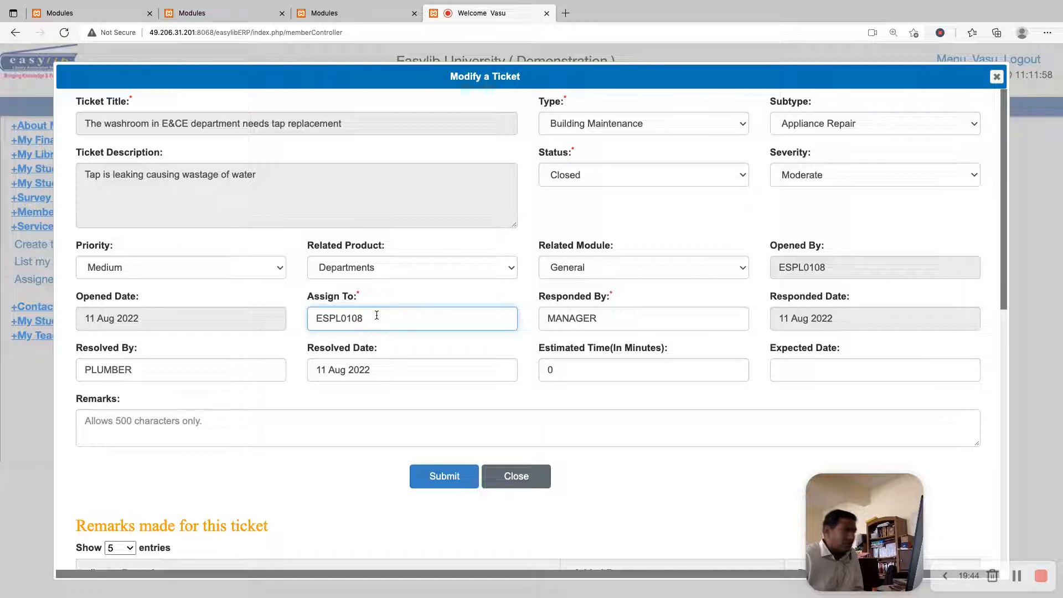
left_click(472, 471)
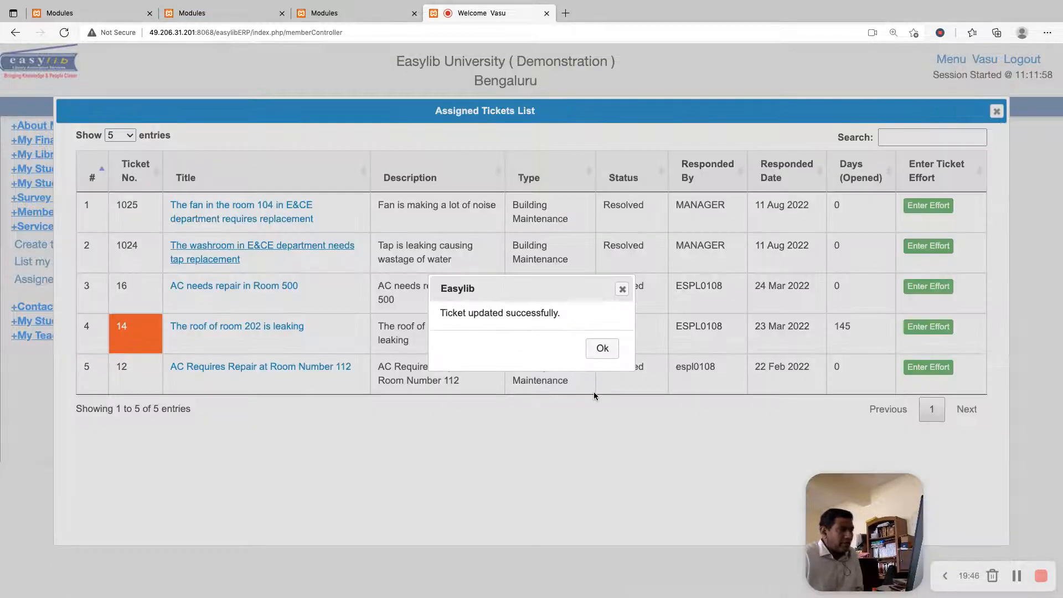
left_click(596, 350)
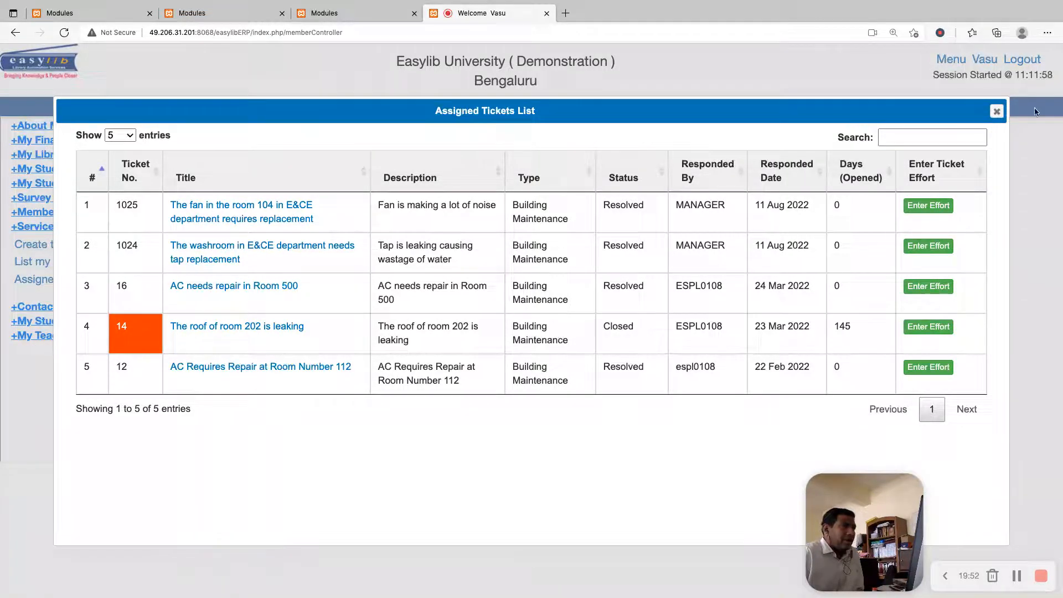
Reload the assigned tickets list to check the statuses of the fan and washroom tap tickets, and close it
left_click(996, 111)
left_click(69, 280)
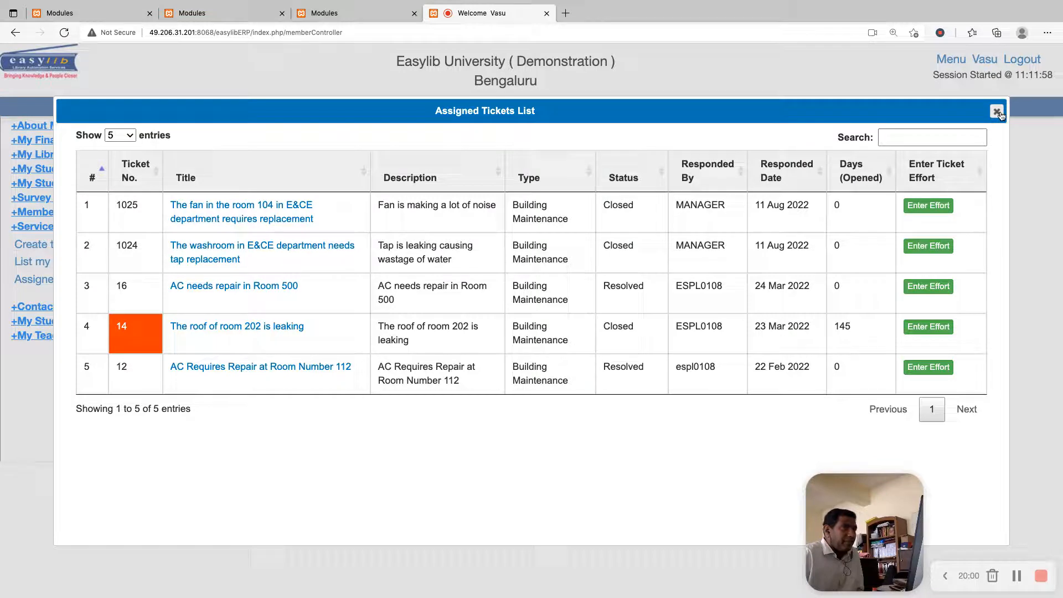
left_click(996, 112)
List the member's own tickets, review the room 104 fan ticket's log of assignments and modifications, and close both
left_click(50, 261)
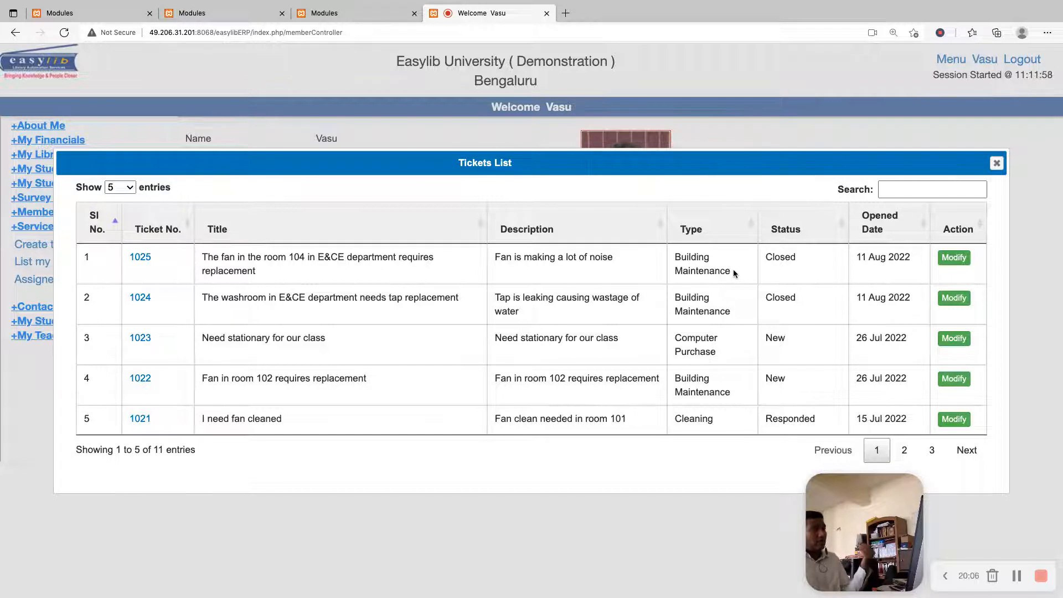
left_click(943, 262)
key("Escape")
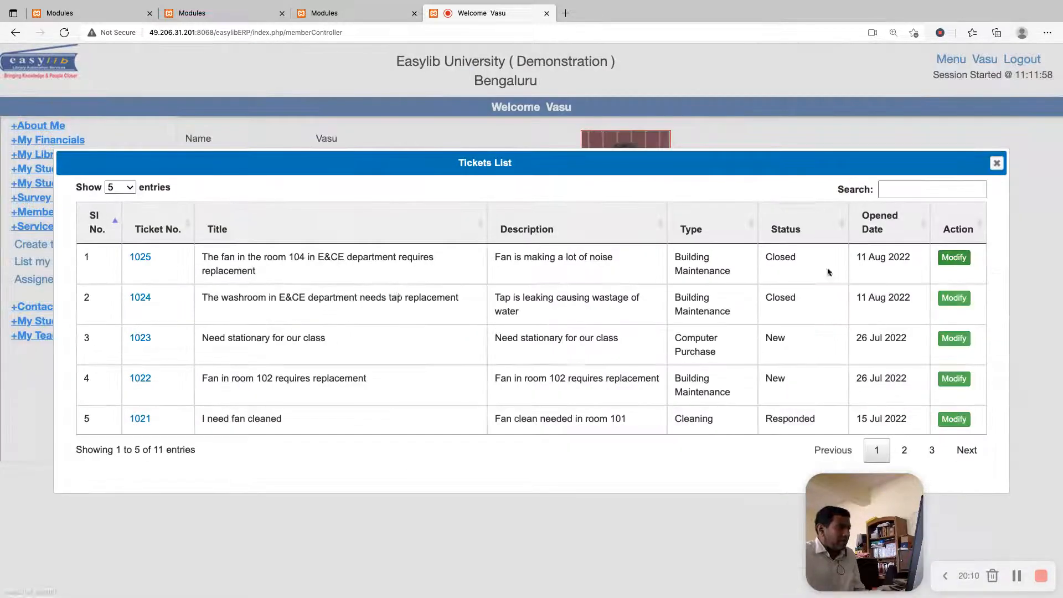
left_click(141, 257)
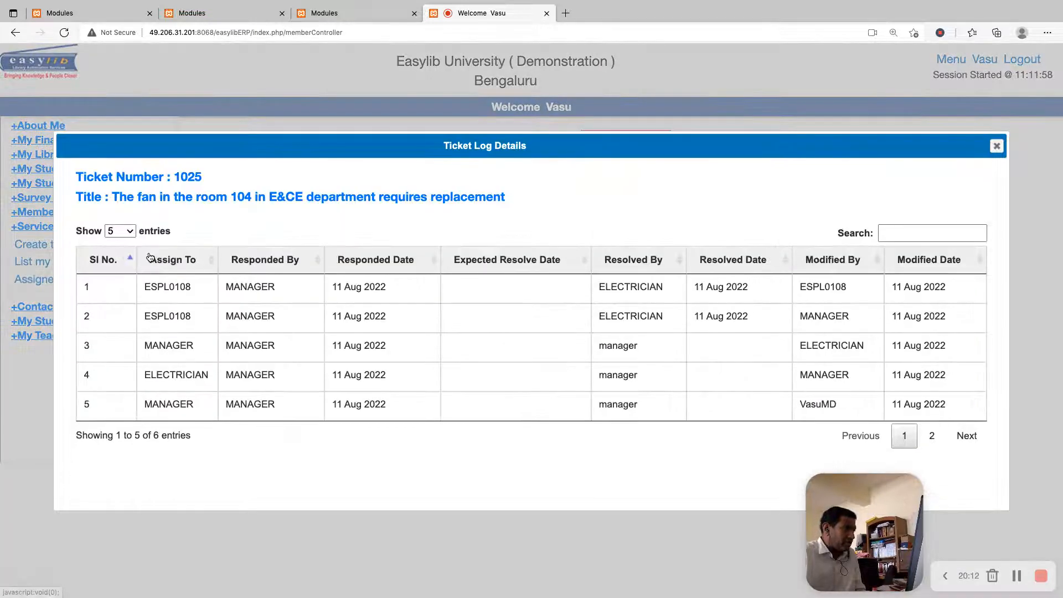
left_click(994, 147)
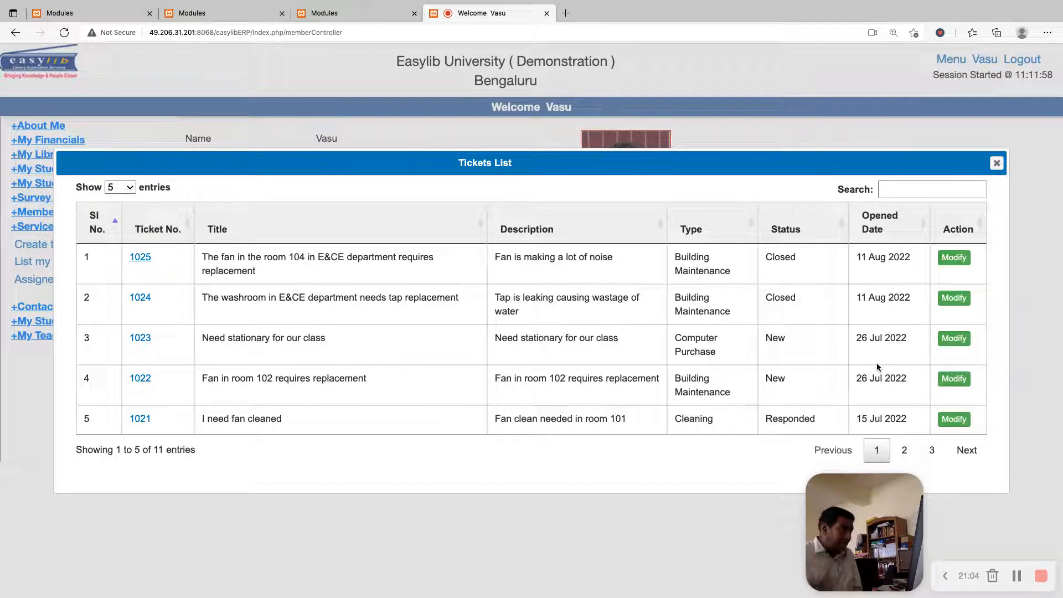
key("Escape")
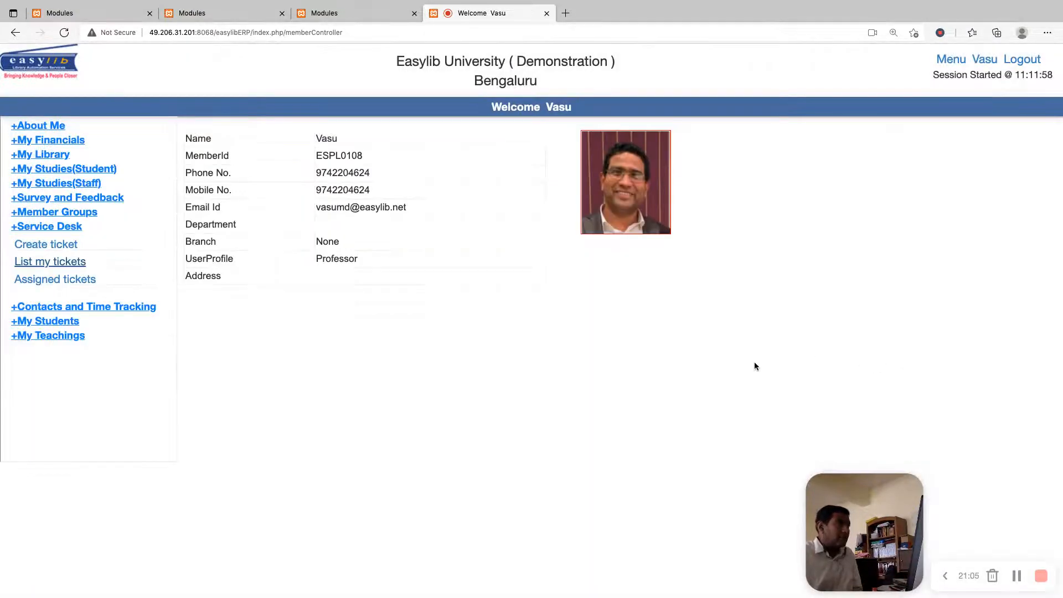
Log out of the member account and log in to the support account with its username and account password
left_click(1022, 60)
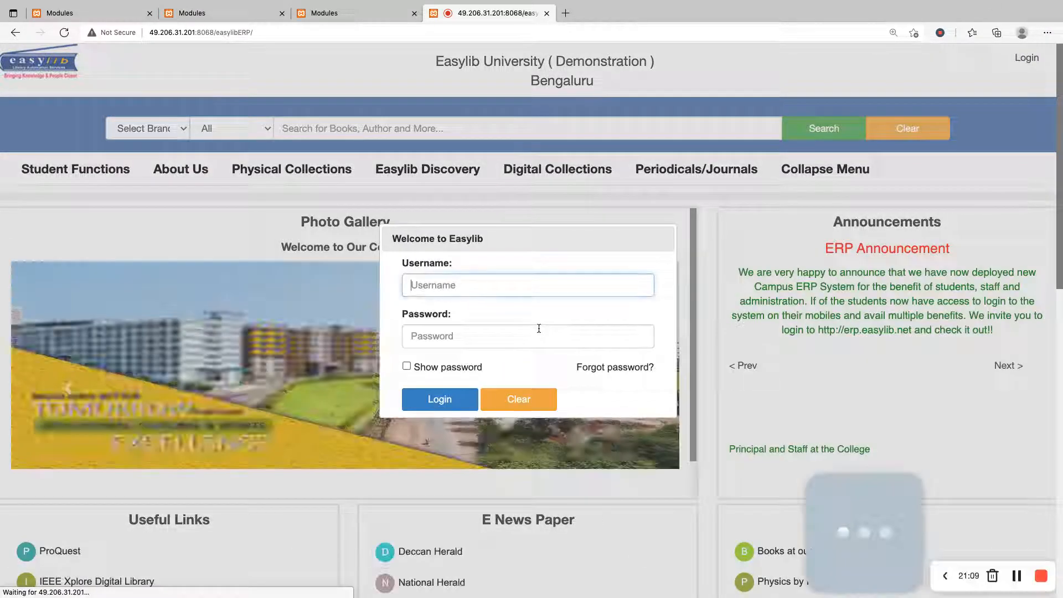
type("vasumd")
key("Tab")
type("•••••••")
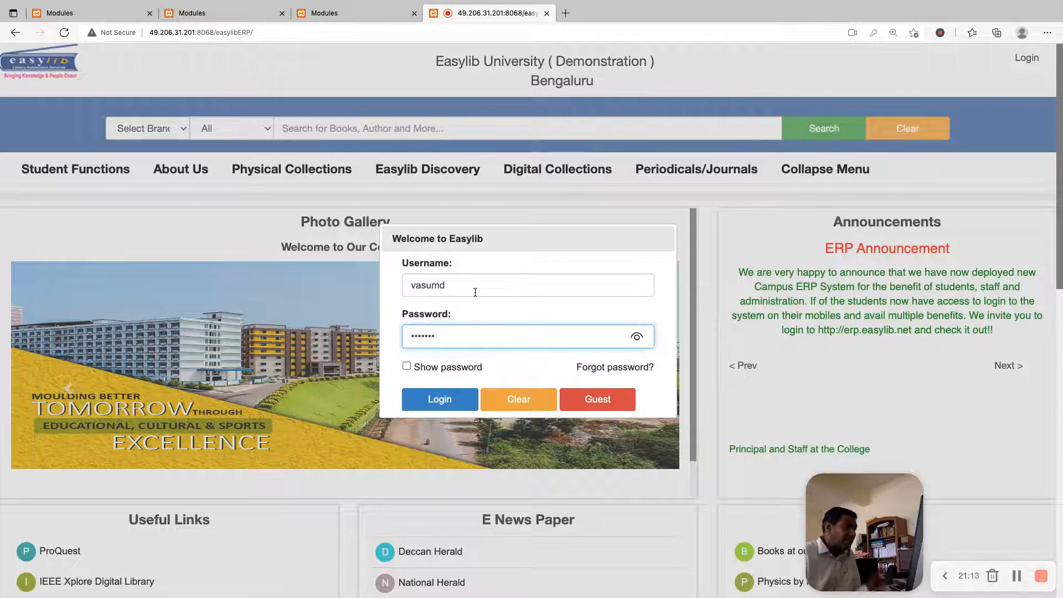
left_click(443, 400)
left_click(601, 349)
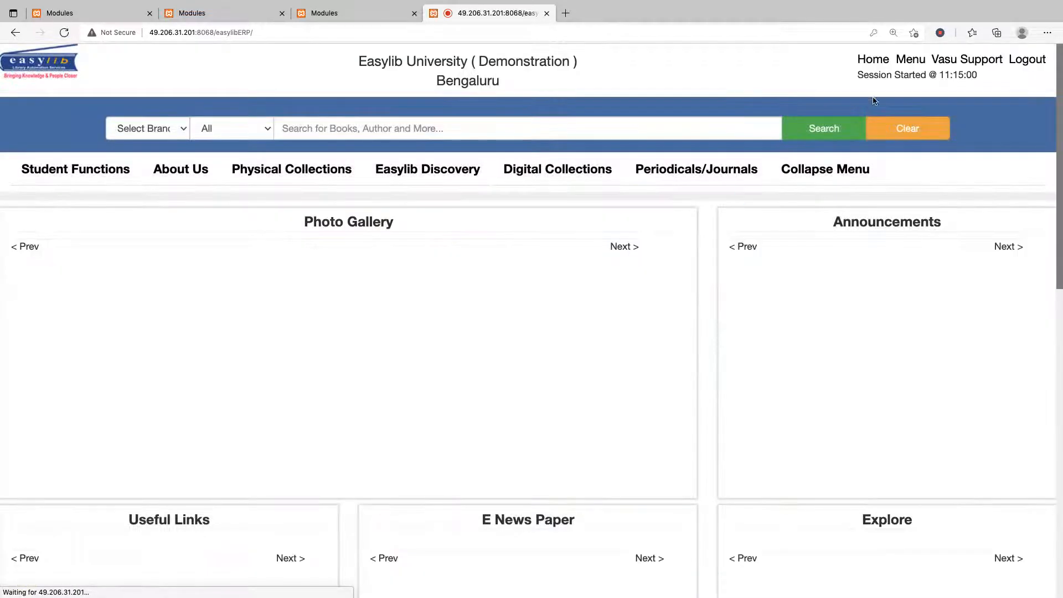
Search the list of modules for "servic" and open the Service Desk module's Tickets List
left_click(910, 59)
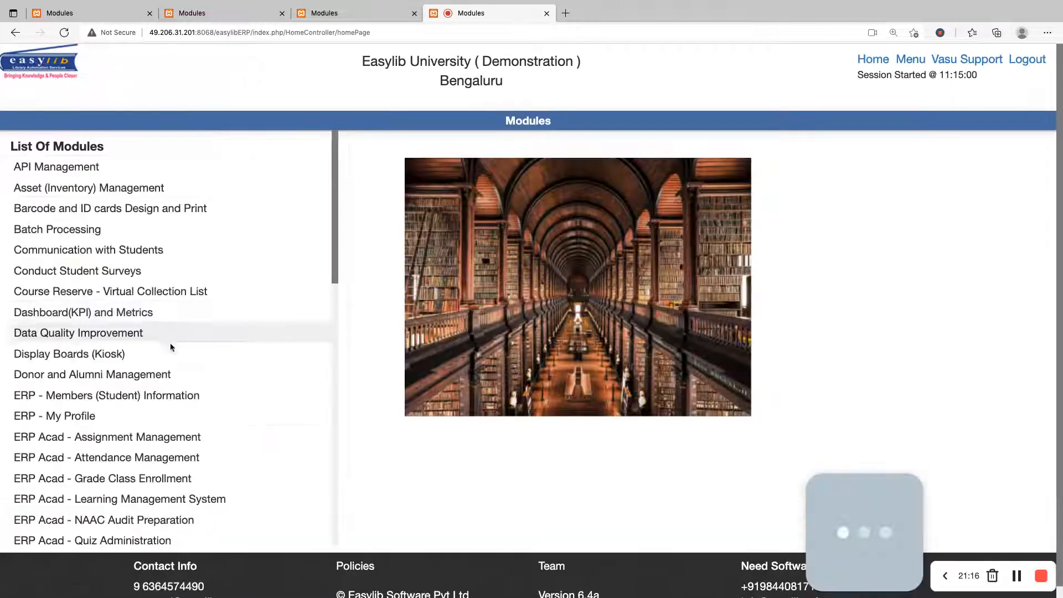
key("super+f")
type("servic")
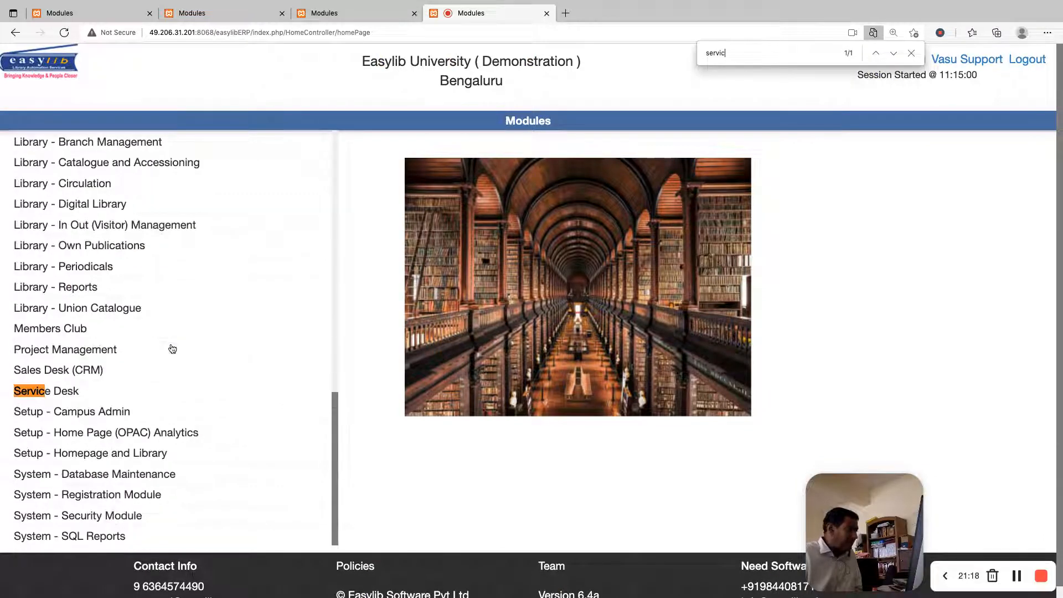
left_click(155, 387)
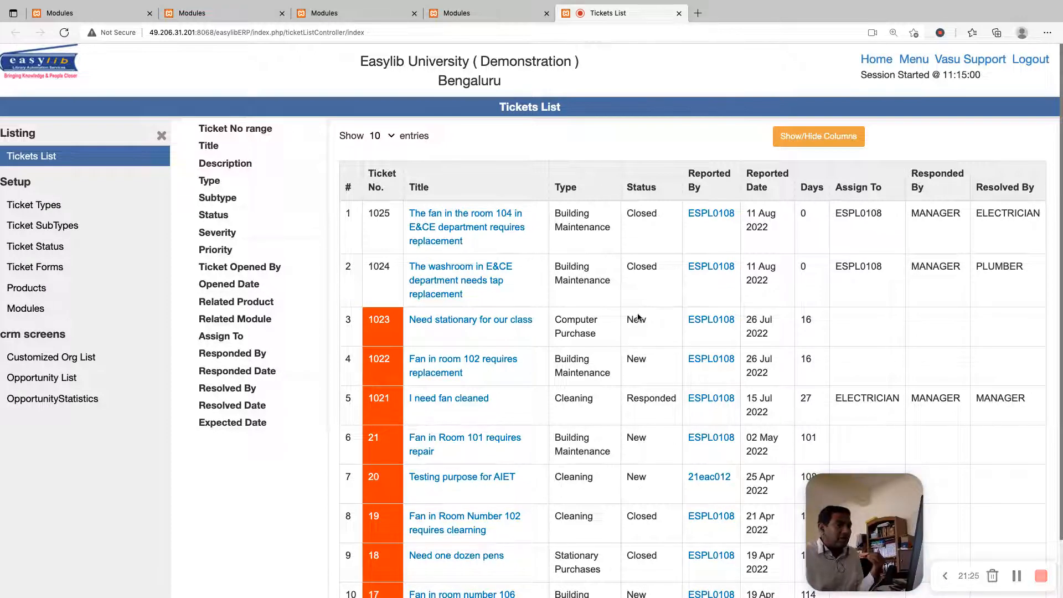
Examine the "I need fan cleaned" ticket's type, status, reported date and assignee in the Tickets List
left_click_drag(394, 398, 630, 411)
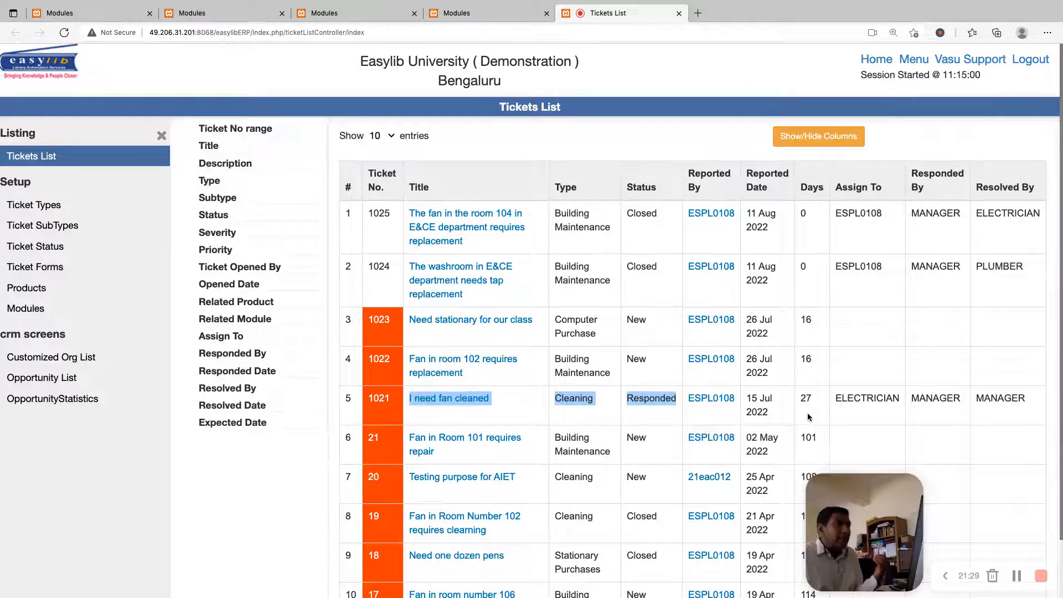
left_click(781, 416)
left_click_drag(781, 416, 745, 396)
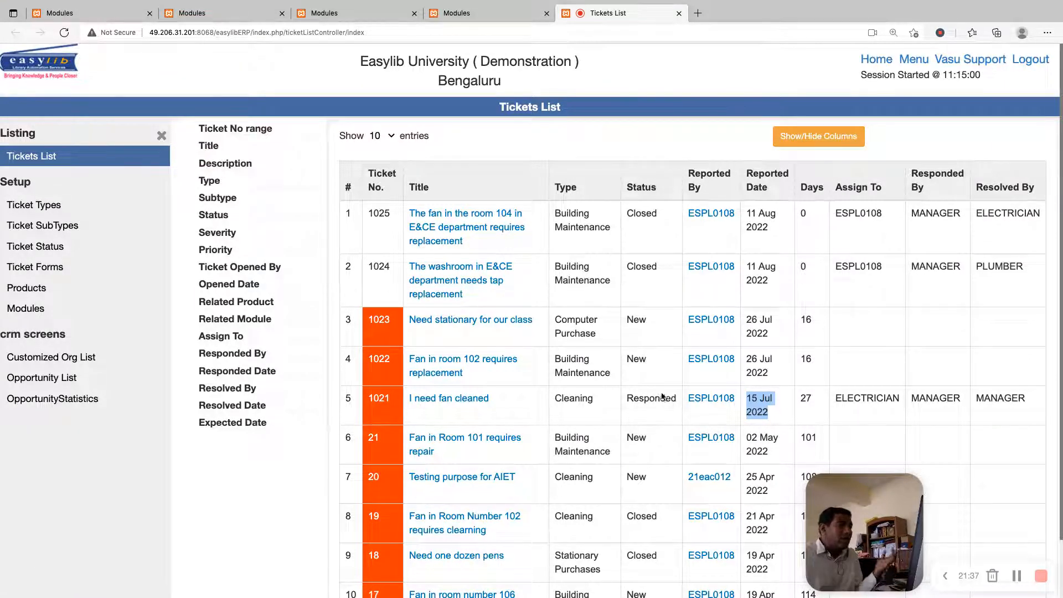
double_click(889, 402)
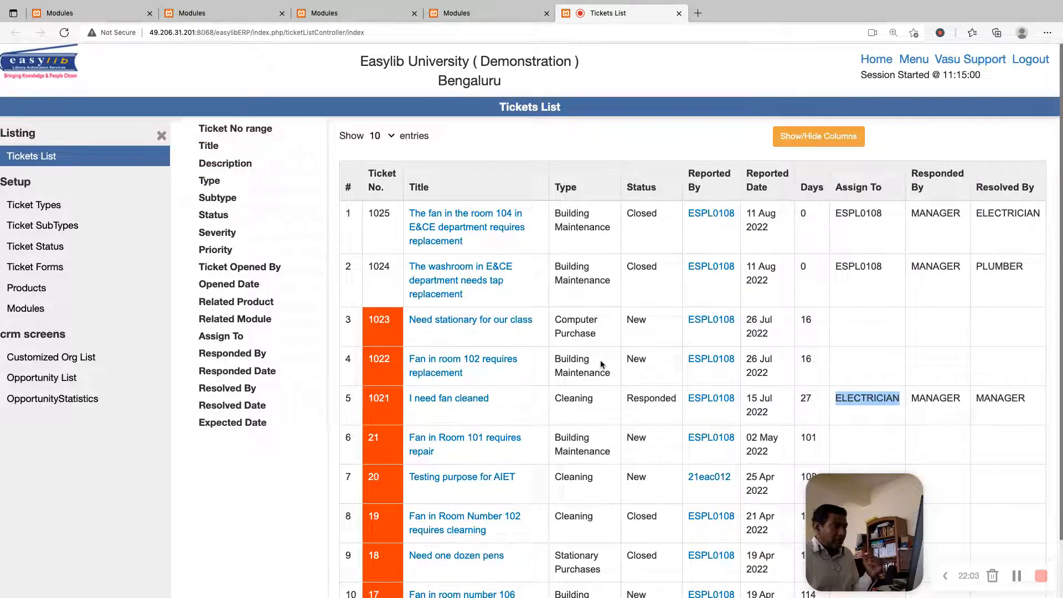
Return to the list of modules, look through it to the end, and log out of the support account
left_click(911, 61)
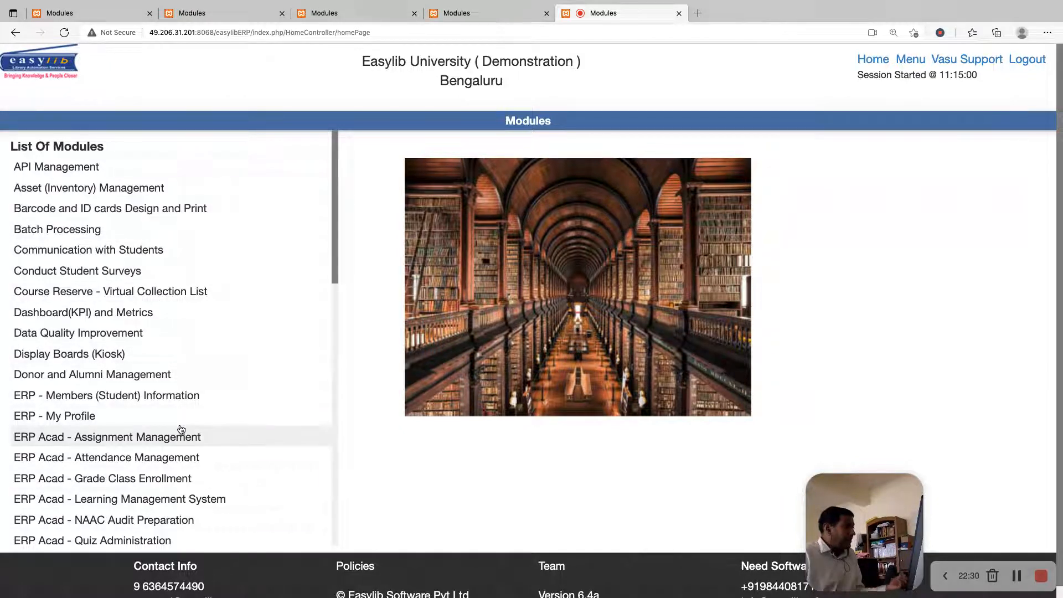
scroll(187, 411, "down", 3)
scroll(199, 397, "down", 15)
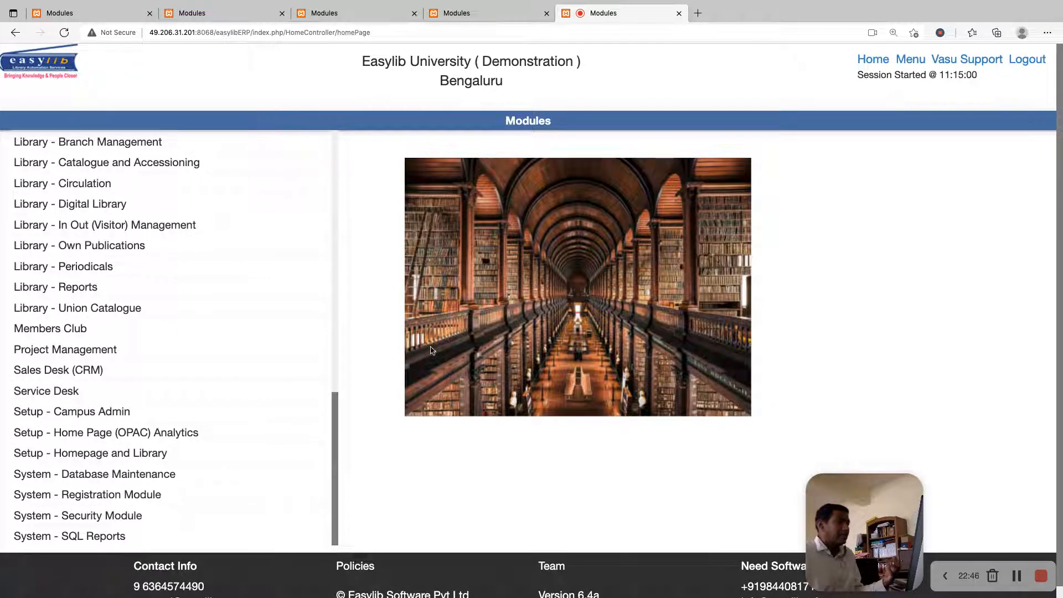
scroll(504, 360, "down", 1)
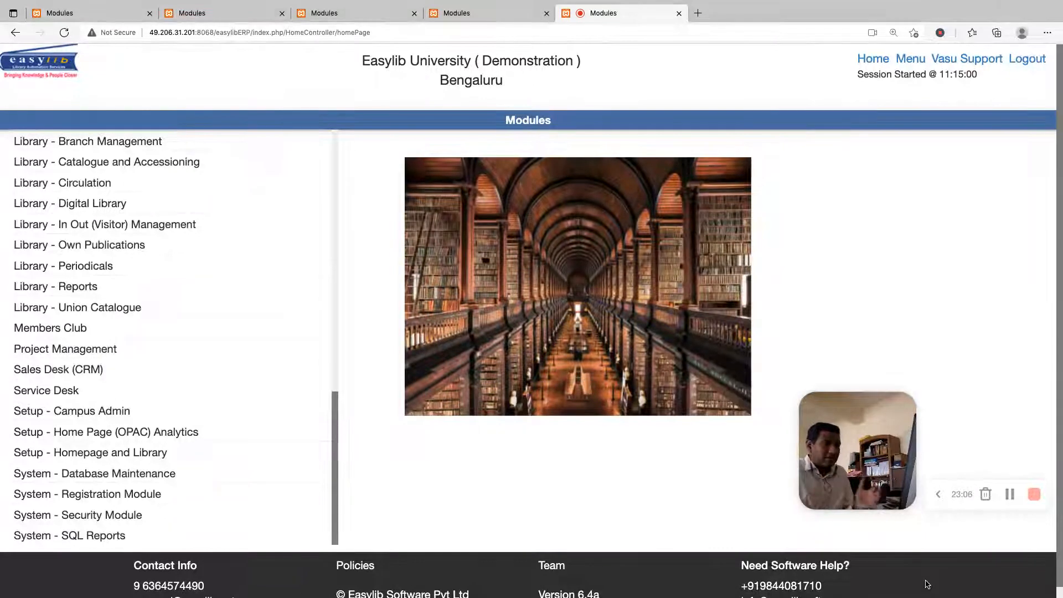
left_click(1024, 60)
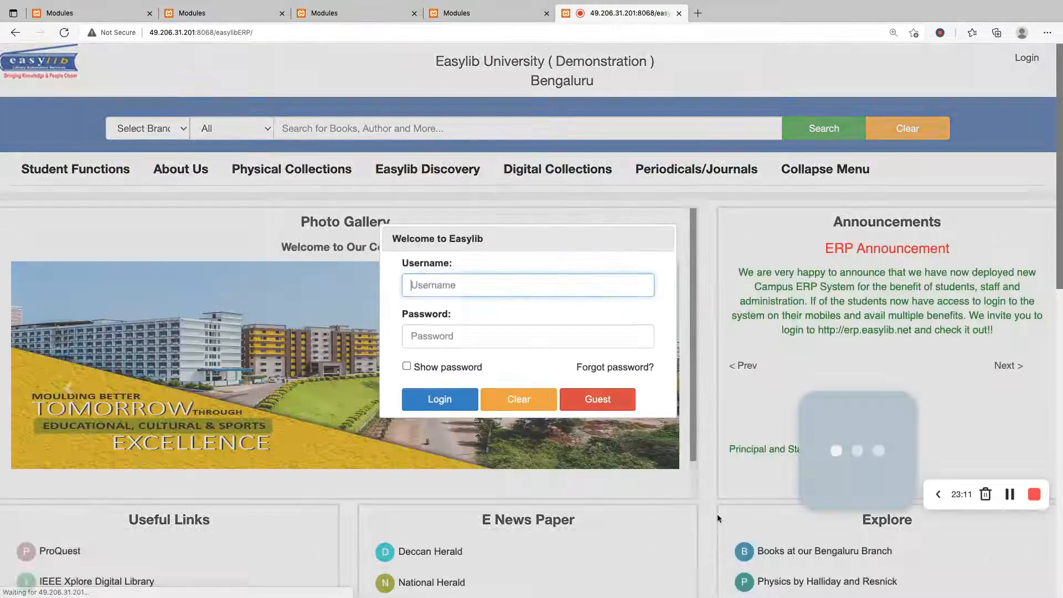